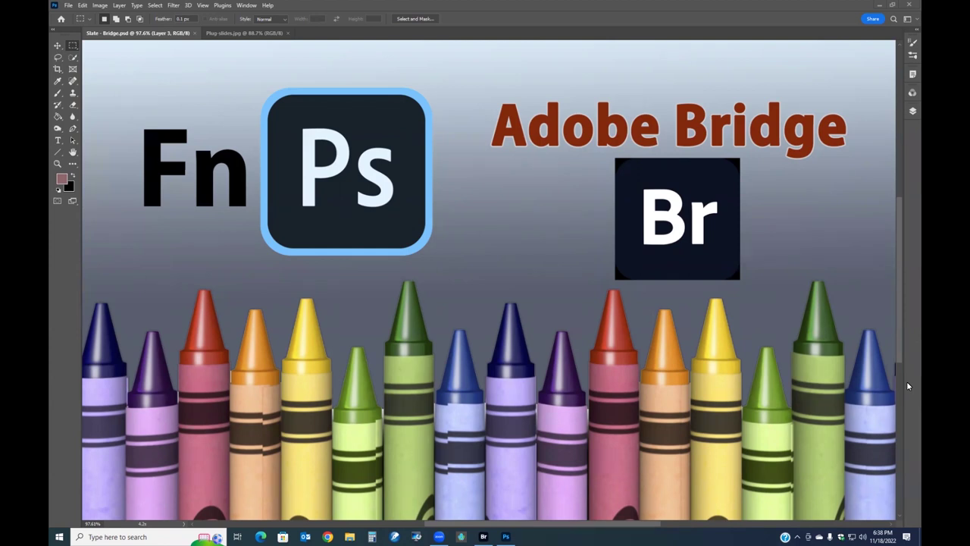
Step: Bring the Plug-slides.jpg document to the front
left_click(256, 33)
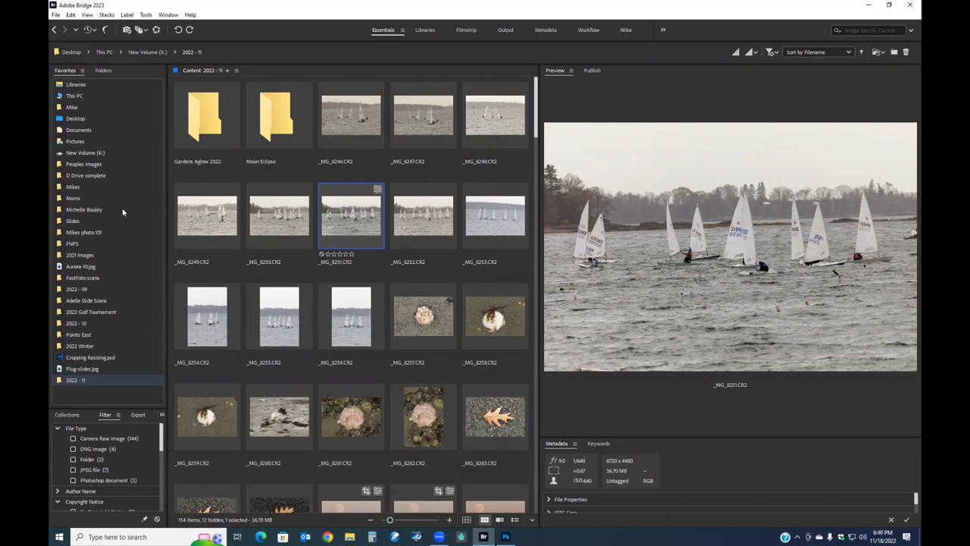
Step: In Adobe Bridge, browse from This PC to New Volume (K:) and open the 2022 - 11 folder
left_click(71, 97)
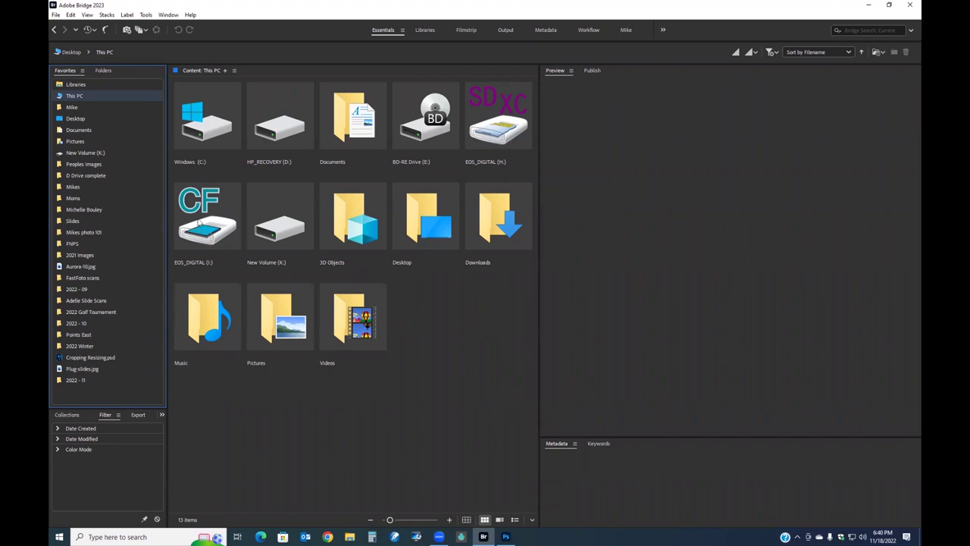
left_click(275, 236)
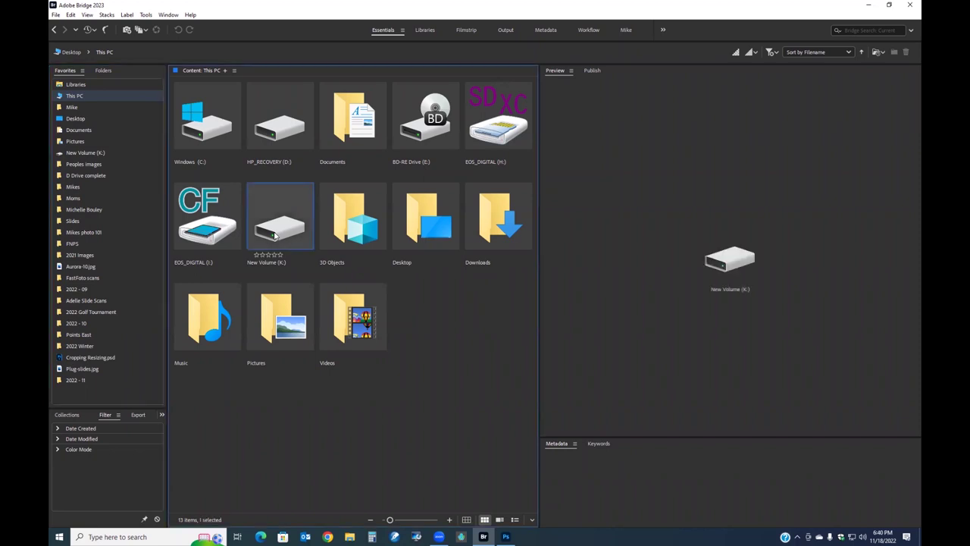
double_click(275, 237)
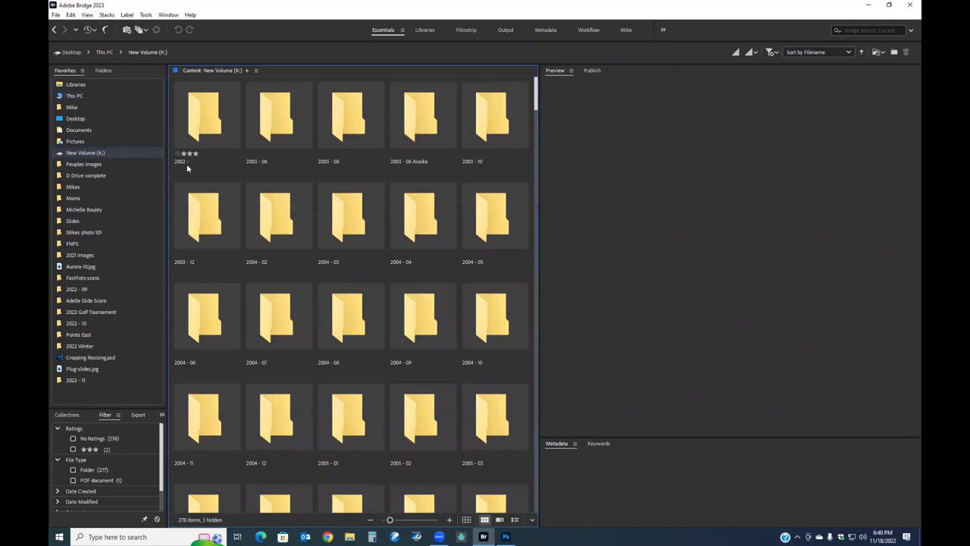
scroll(275, 258, "down", 15)
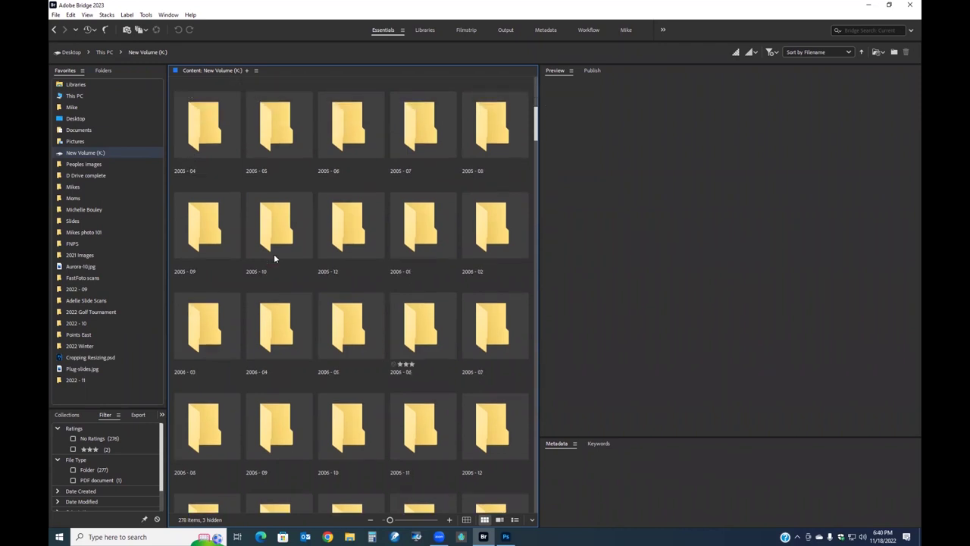
scroll(274, 253, "down", 15)
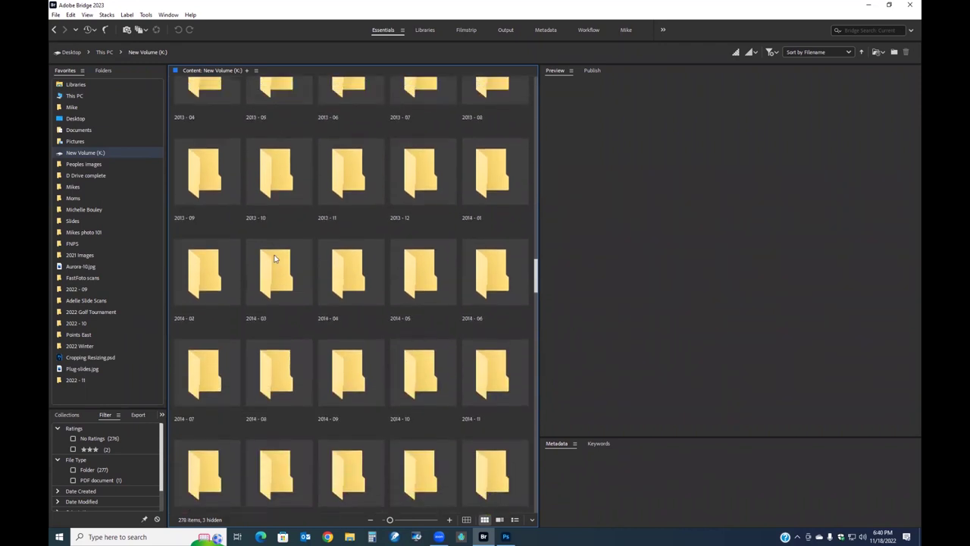
scroll(282, 279, "down", 5)
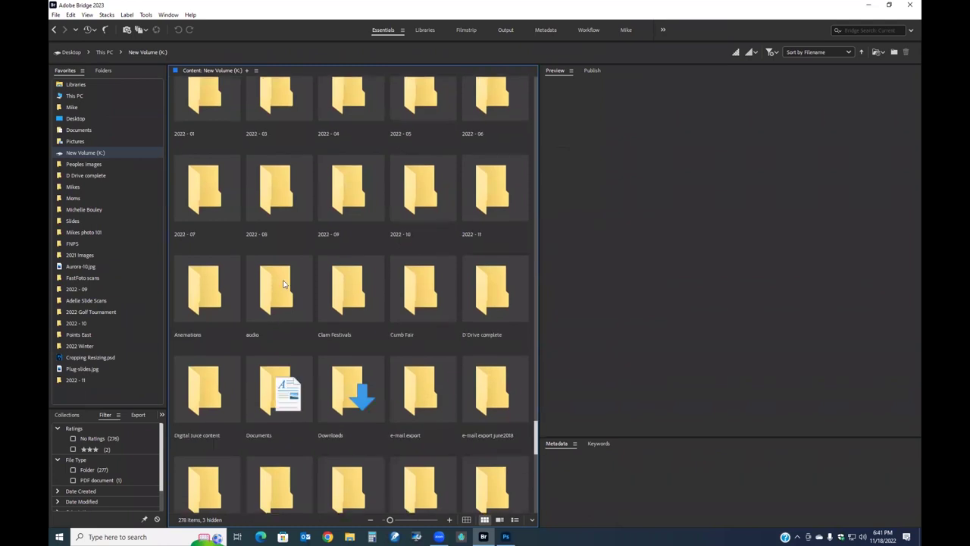
scroll(282, 284, "up", 2)
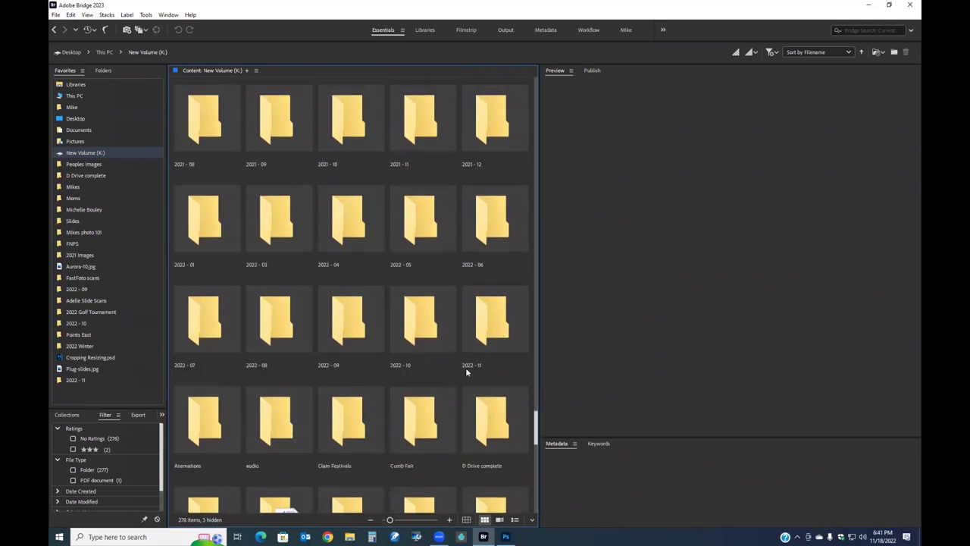
double_click(491, 328)
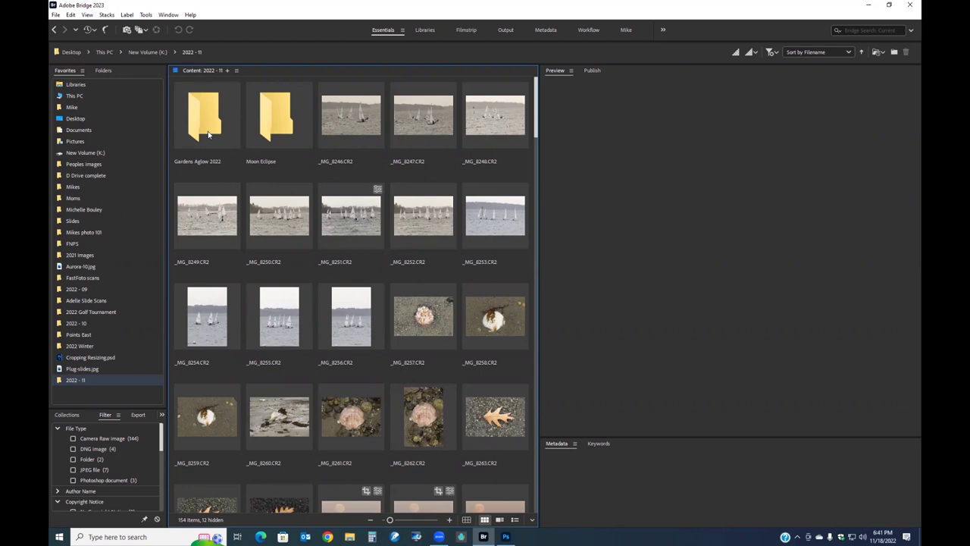
Step: Look through the photo thumbnails in the 2022 - 11 folder, down to the end and back to the start
scroll(321, 292, "down", 10)
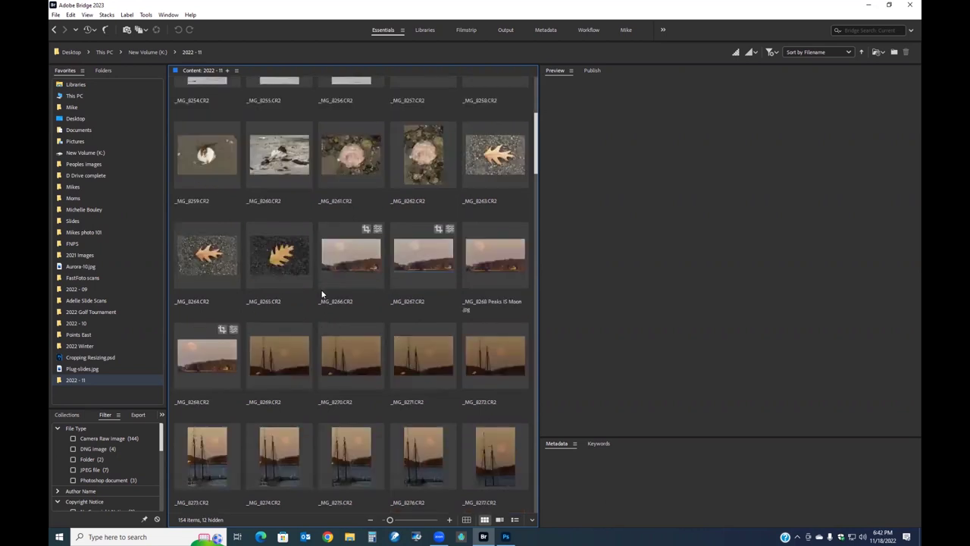
scroll(321, 296, "down", 15)
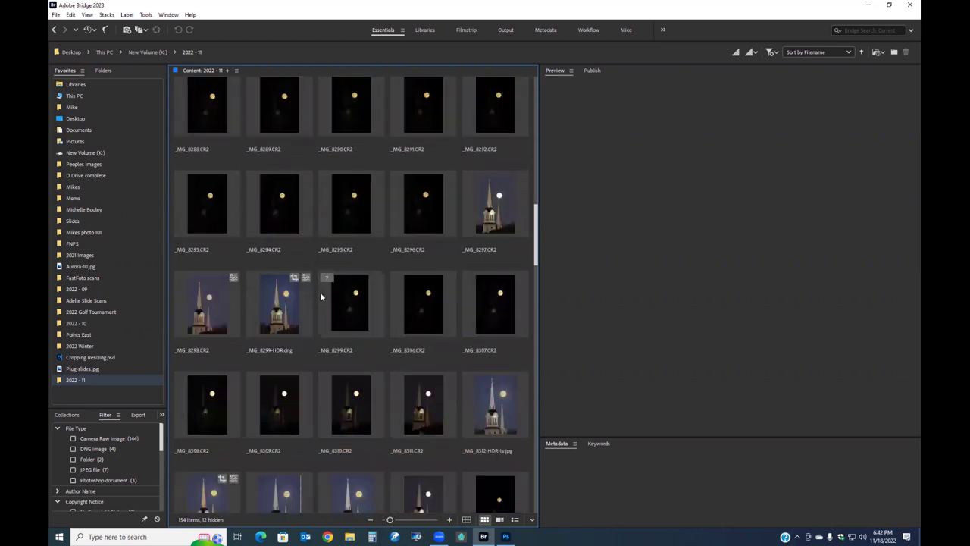
scroll(320, 296, "down", 15)
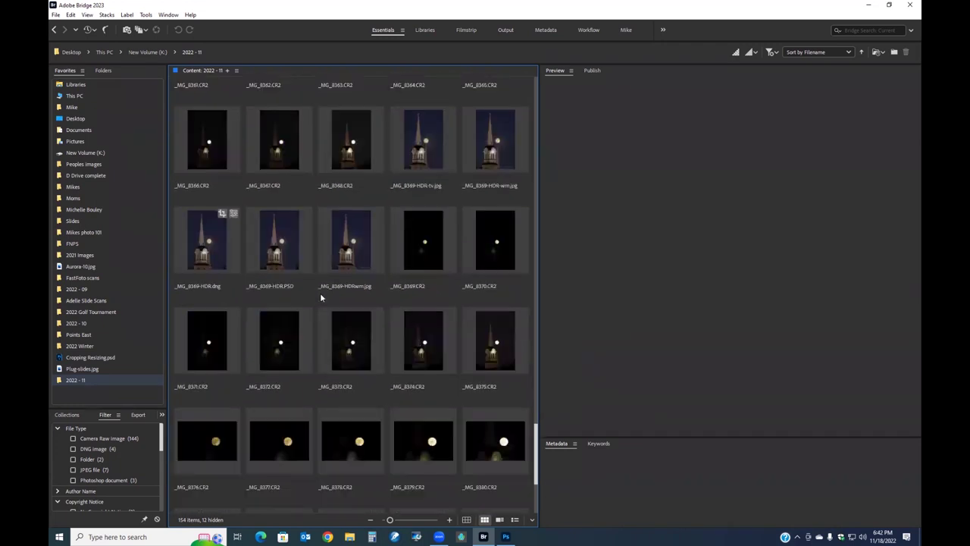
scroll(320, 297, "down", 3)
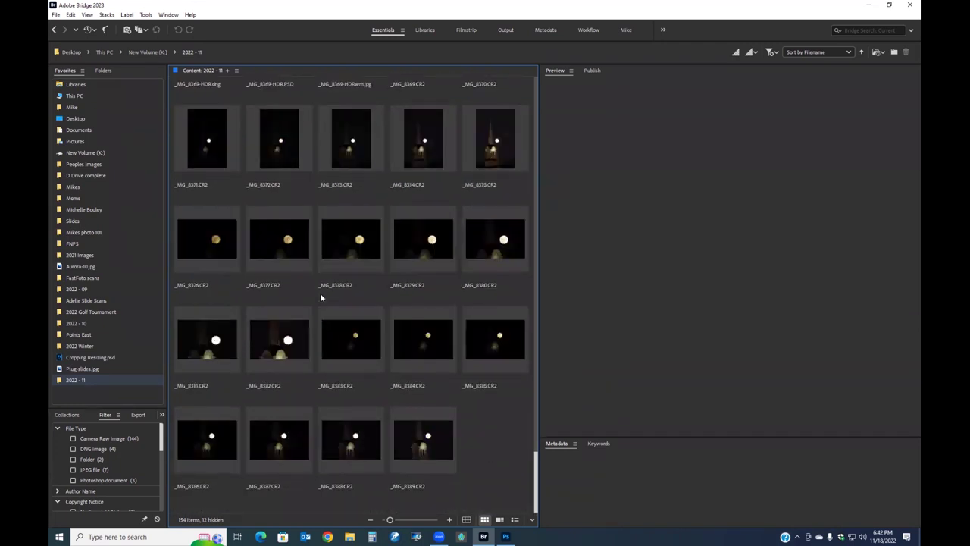
scroll(320, 297, "up", 10)
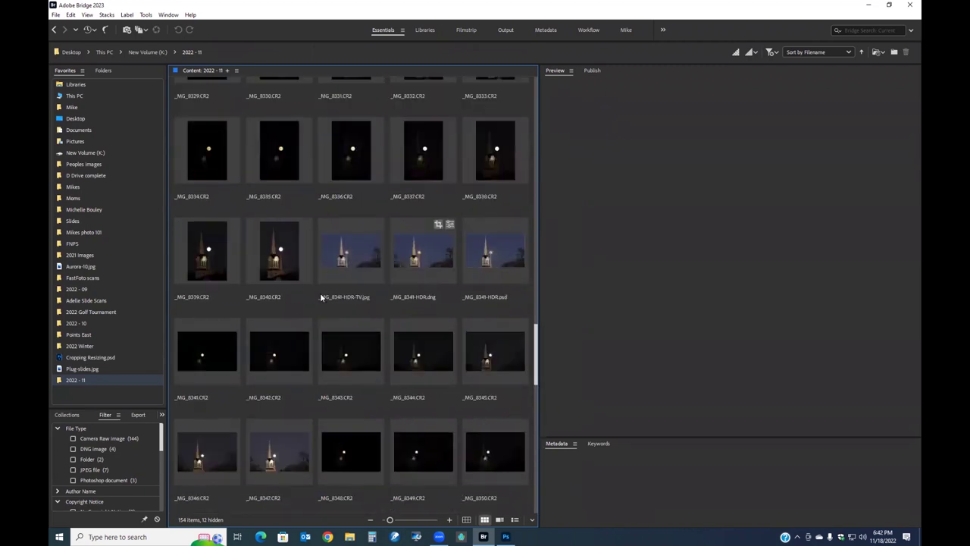
scroll(320, 297, "up", 4)
scroll(320, 297, "up", 15)
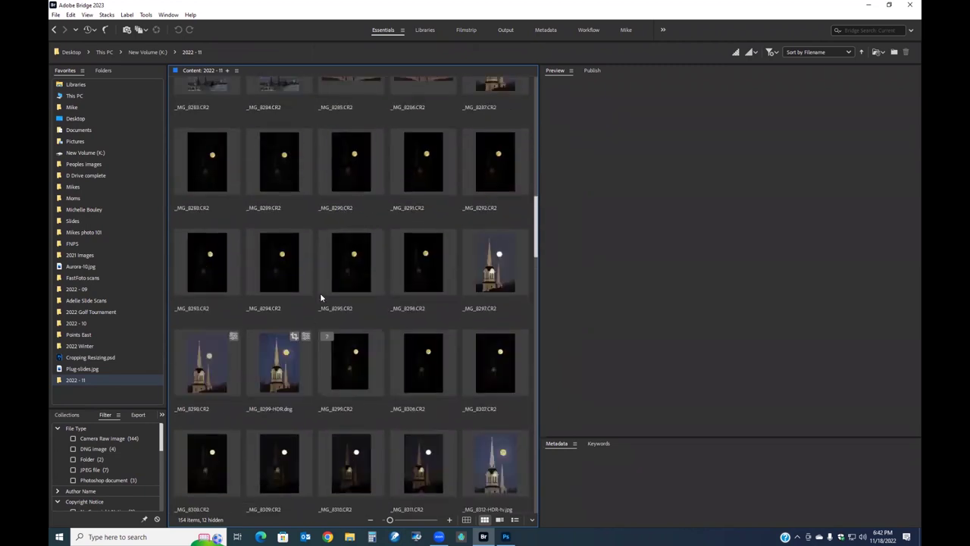
scroll(320, 298, "up", 1)
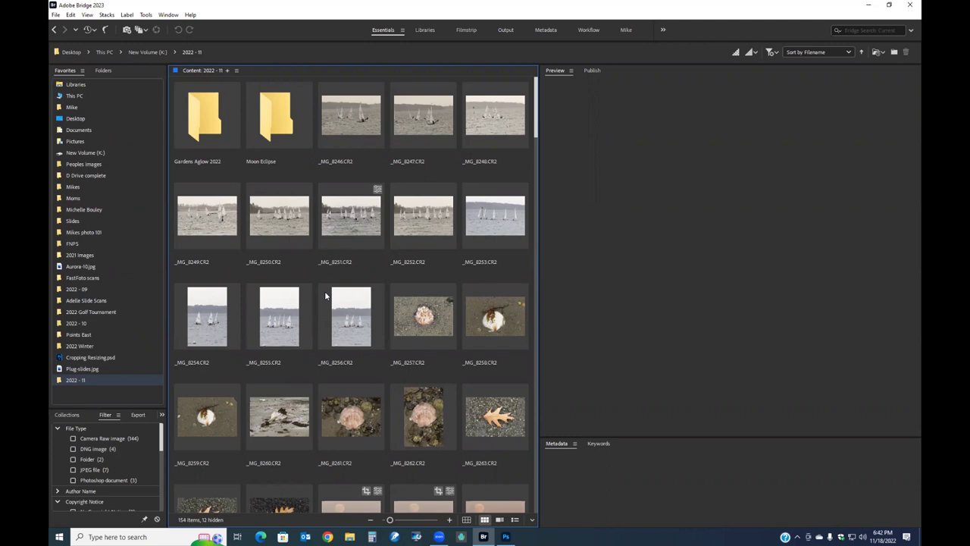
Step: Select the photo of the orange leaf on dark gravel, _MG_8265.CR2, and open it in Camera Raw
scroll(329, 277, "down", 3)
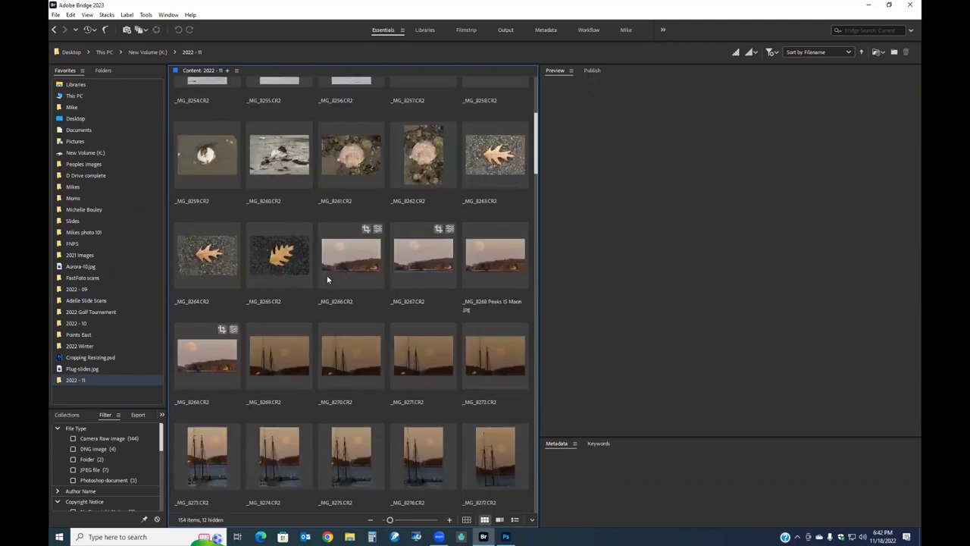
left_click(282, 266)
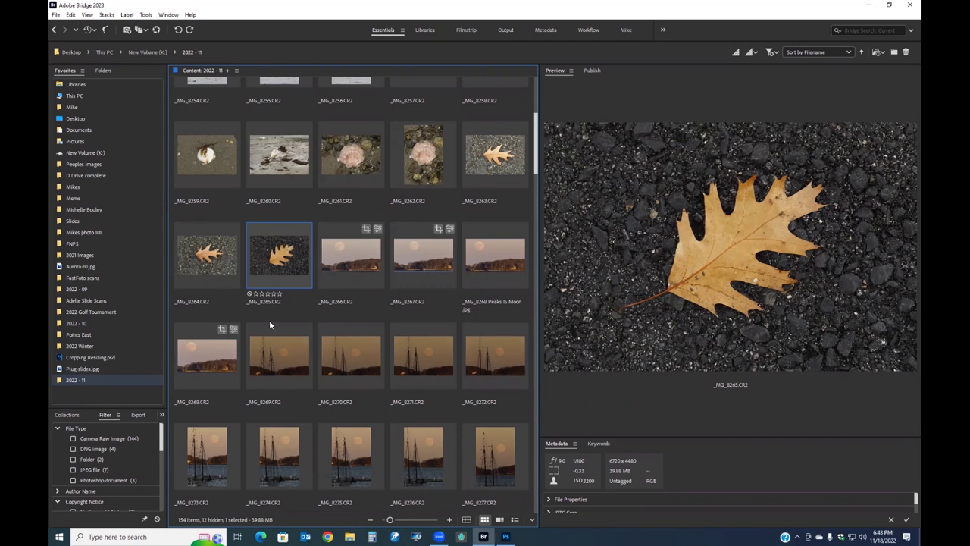
scroll(269, 320, "up", 3)
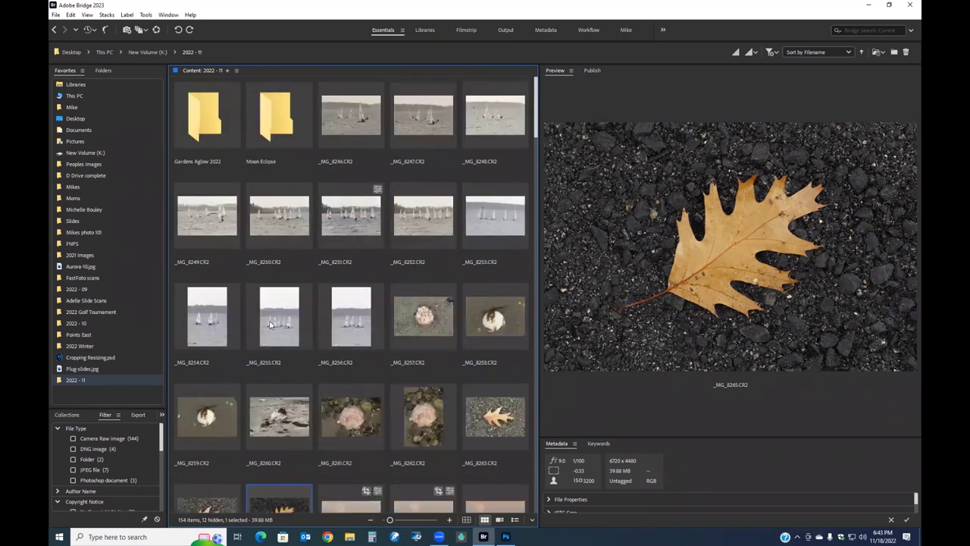
scroll(269, 320, "down", 1)
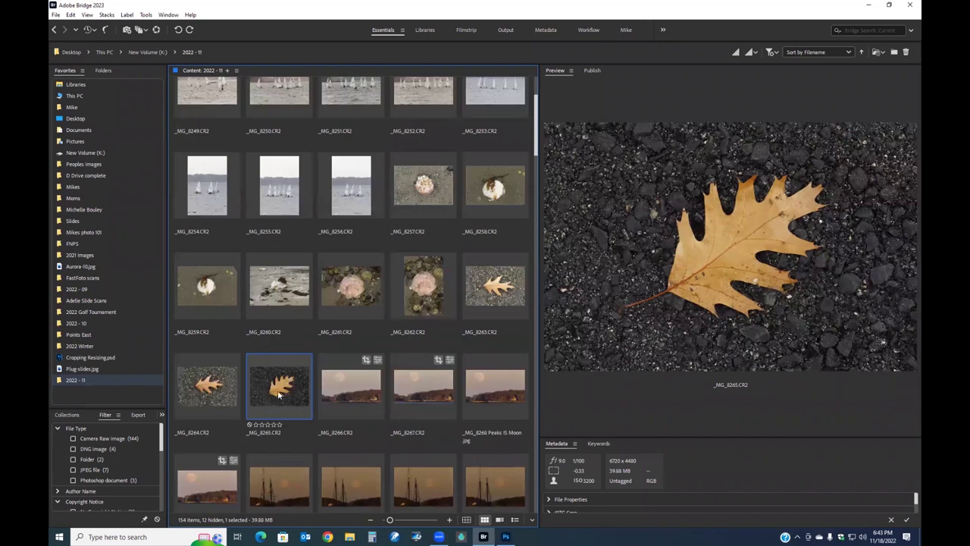
scroll(278, 393, "down", 2)
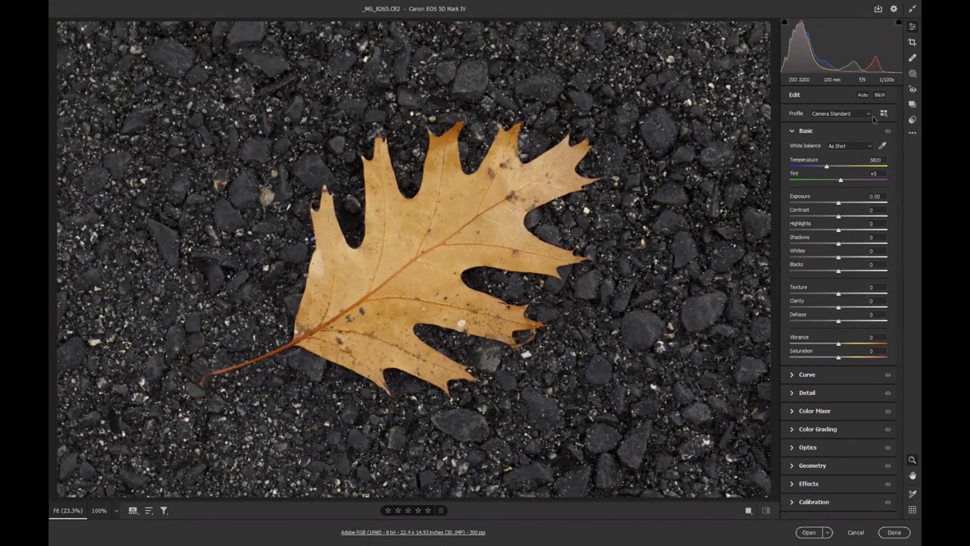
Step: Apply automatic adjustments to the leaf photo with Exposure at +0.35 and open it in Photoshop
left_click(862, 94)
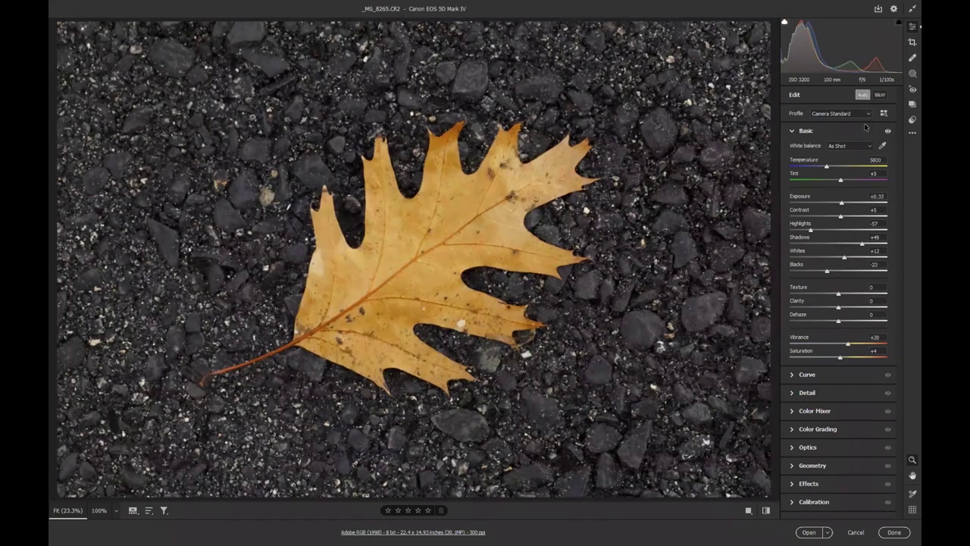
left_click_drag(842, 202, 840, 204)
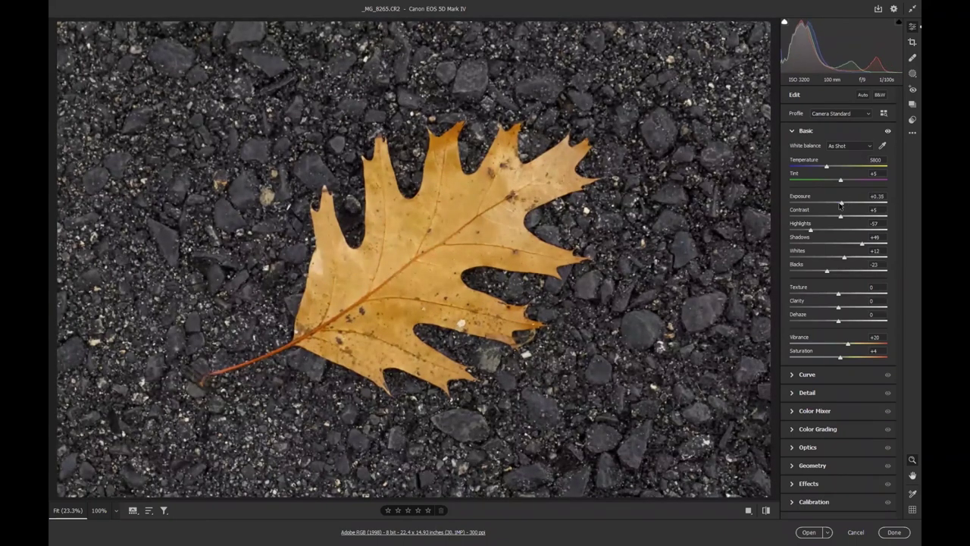
left_click(808, 532)
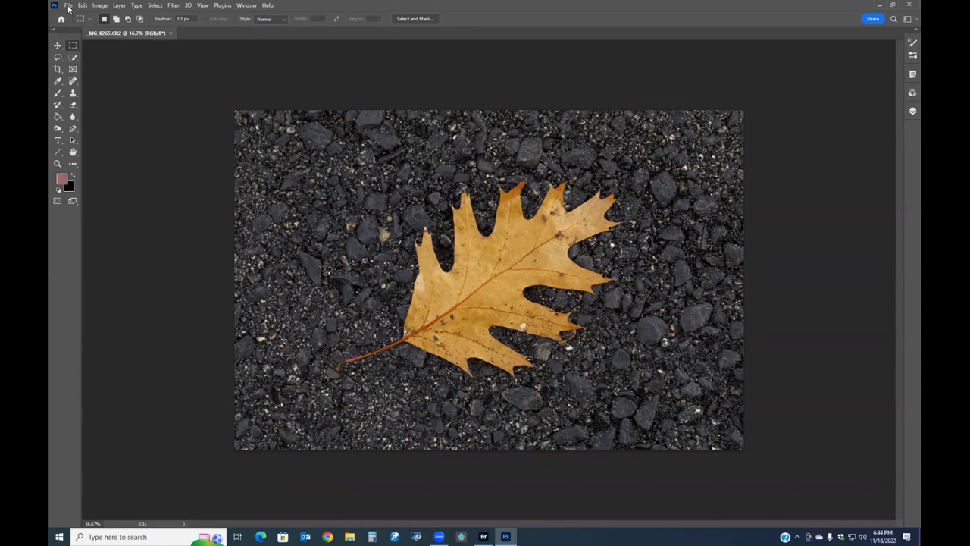
left_click(68, 6)
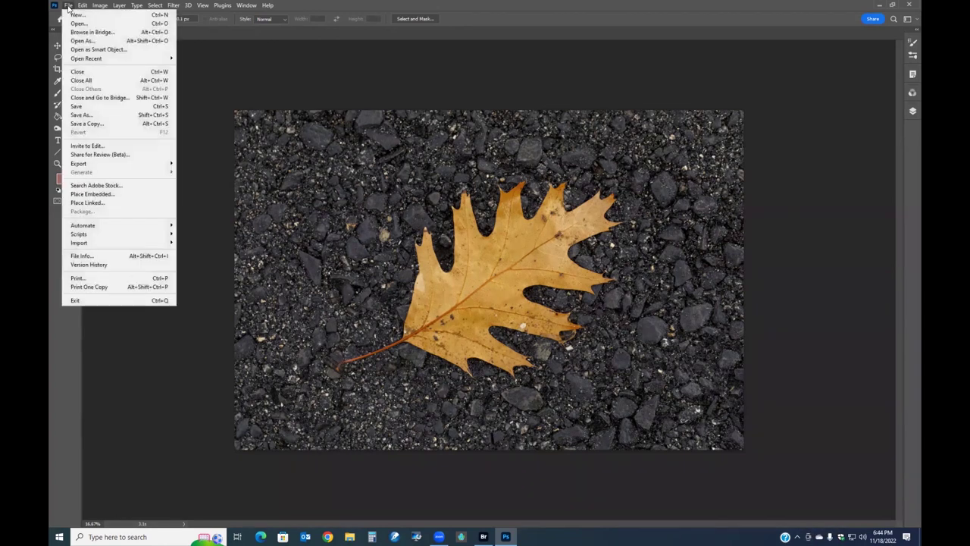
left_click(78, 23)
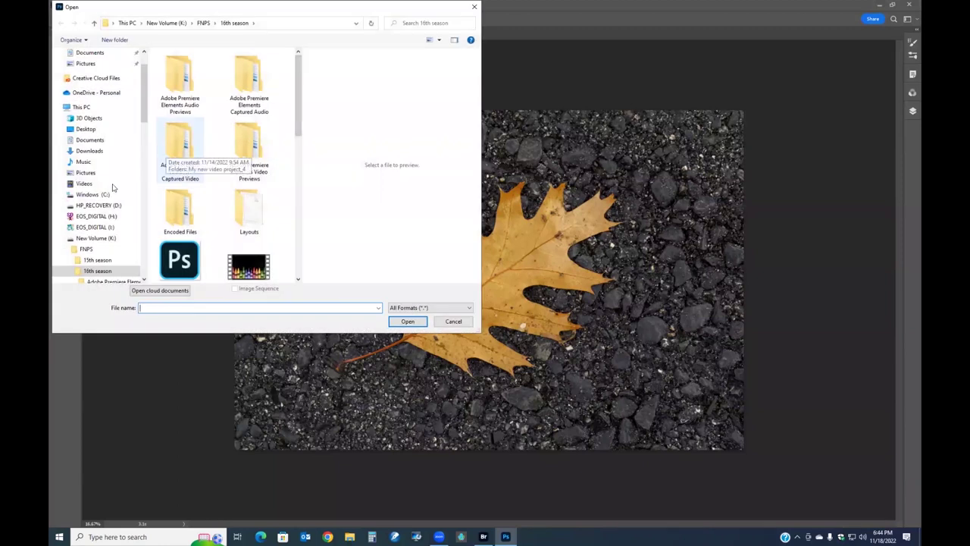
left_click(475, 8)
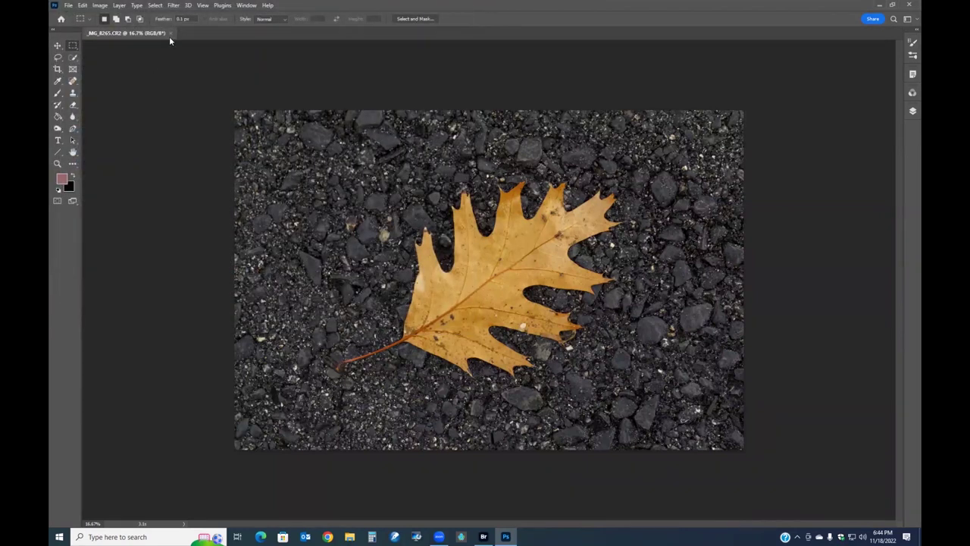
Step: Close the leaf photo without saving its changes and switch back to Adobe Bridge
left_click(172, 33)
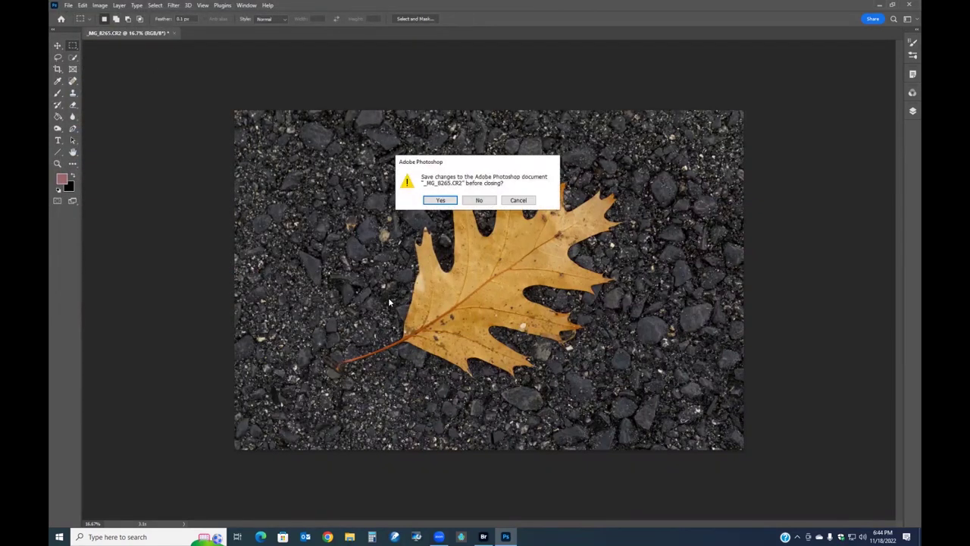
left_click(478, 200)
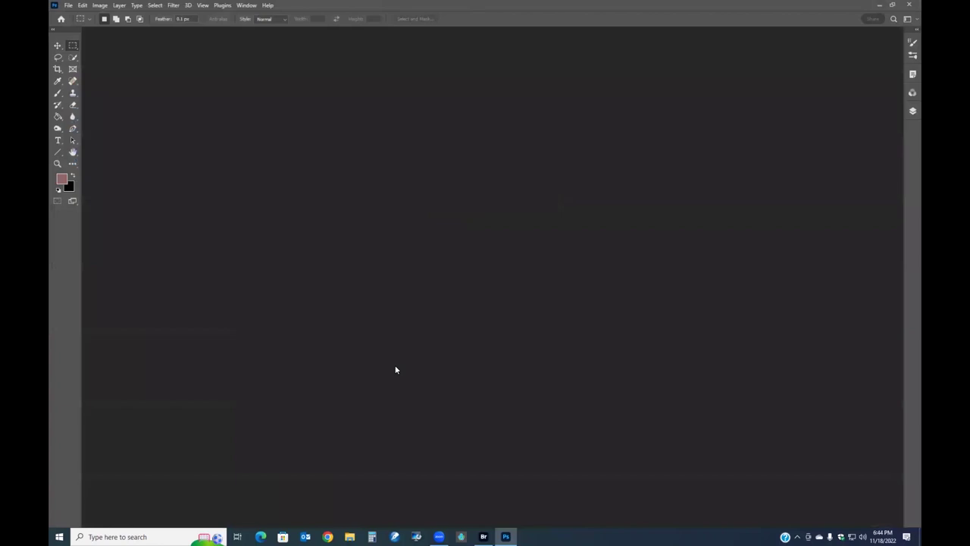
left_click(484, 535)
Step: Preview the sailboat photo _MG_8255.CR2 full screen and examine the boats and sailors up close
scroll(327, 386, "up", 5)
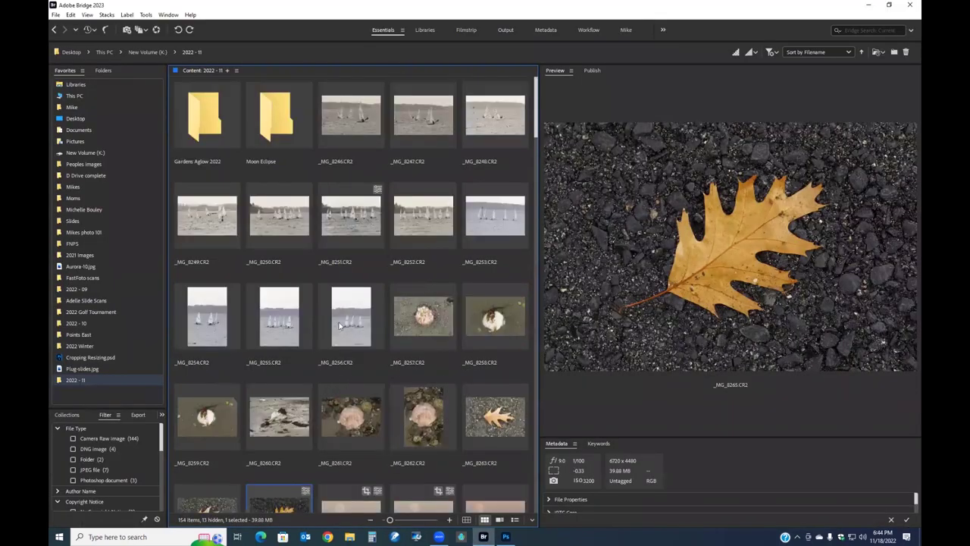
left_click(282, 325)
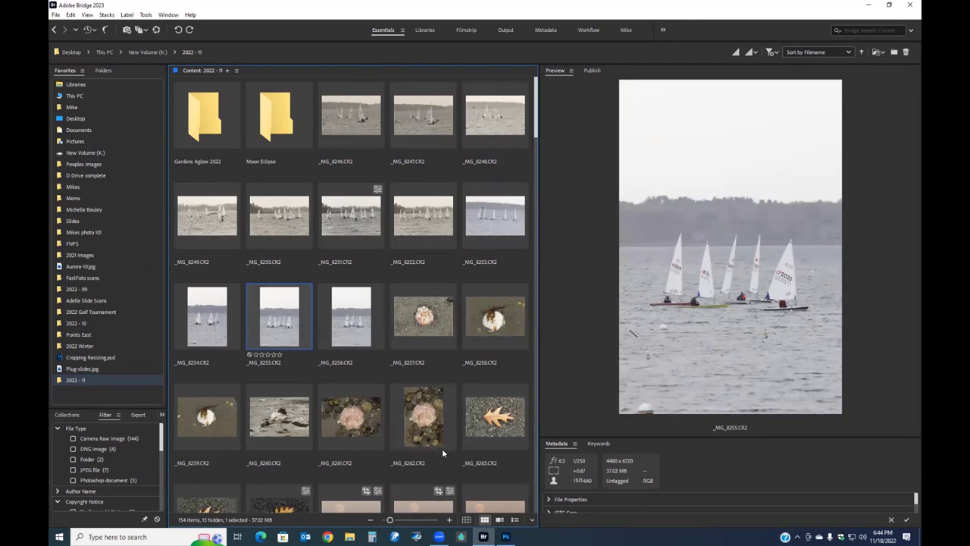
key("space")
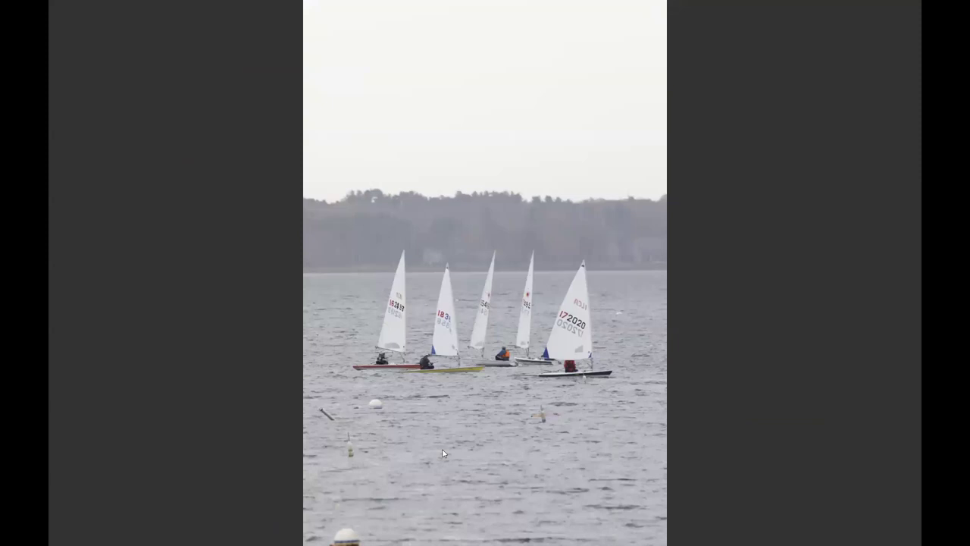
left_click(467, 363)
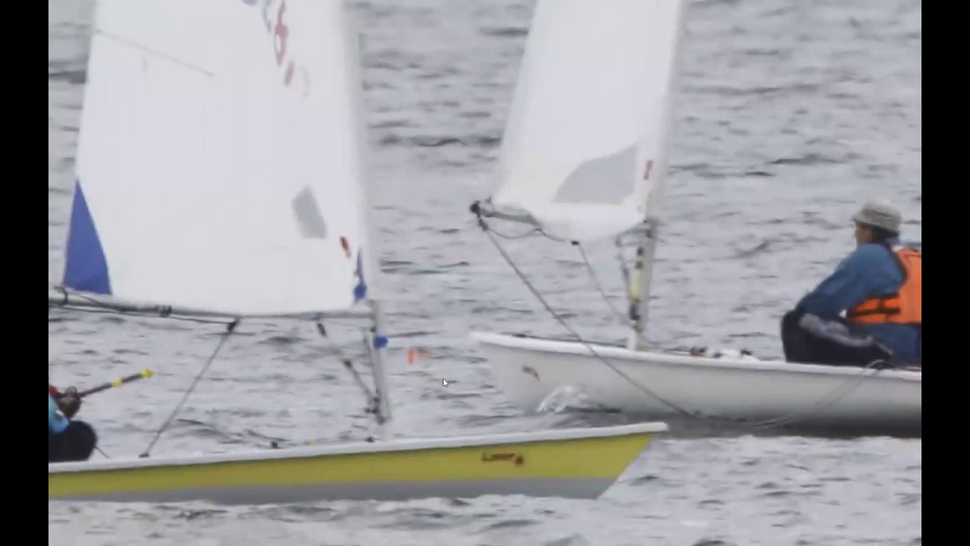
key("Right")
key("Right")
key("Right")
key("Right")
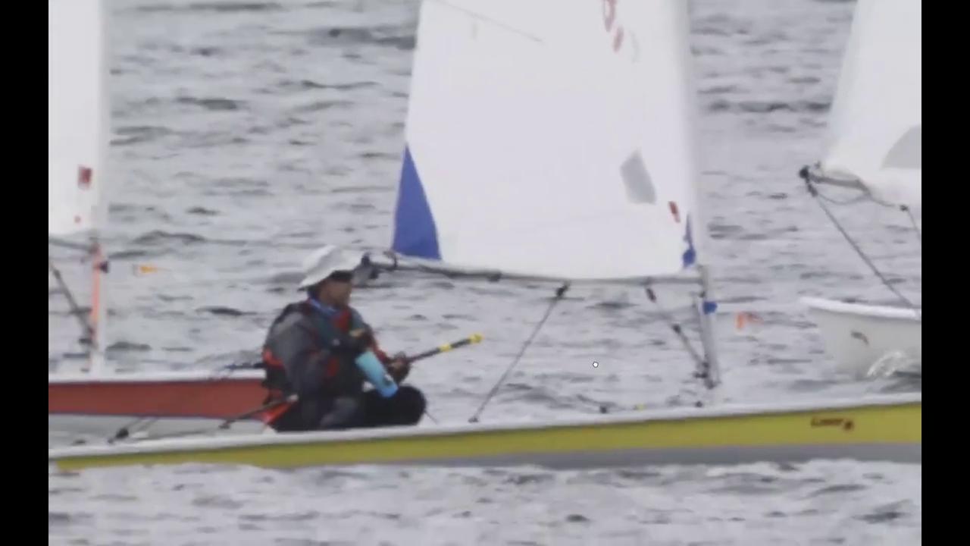
key("Right")
key("Right")
key("Right")
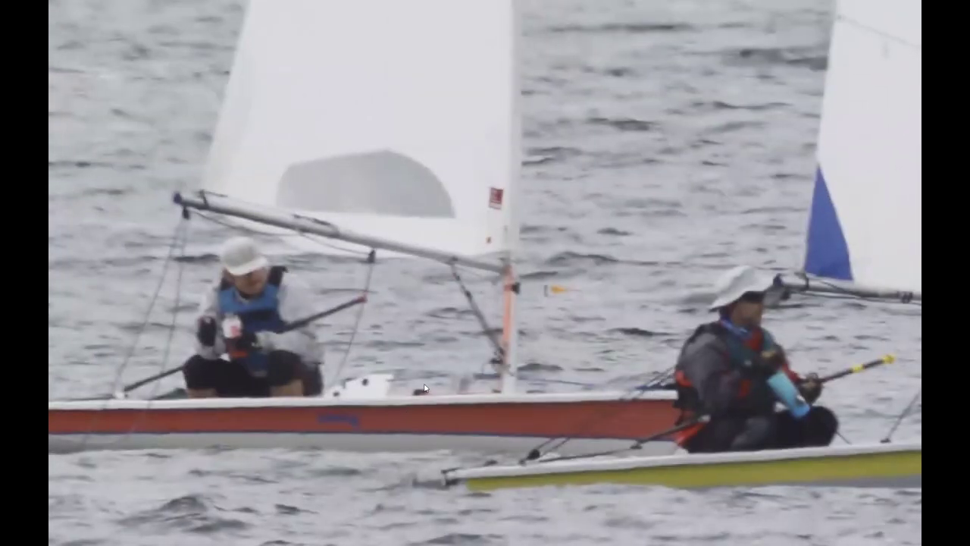
Step: Zoom the full-screen sailboat preview back out to the whole photo
key("Right")
key("Right")
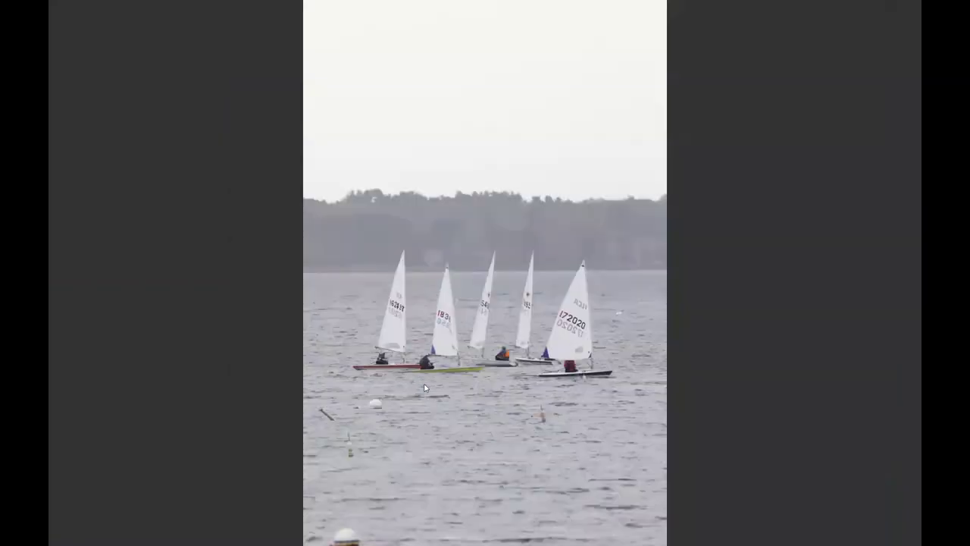
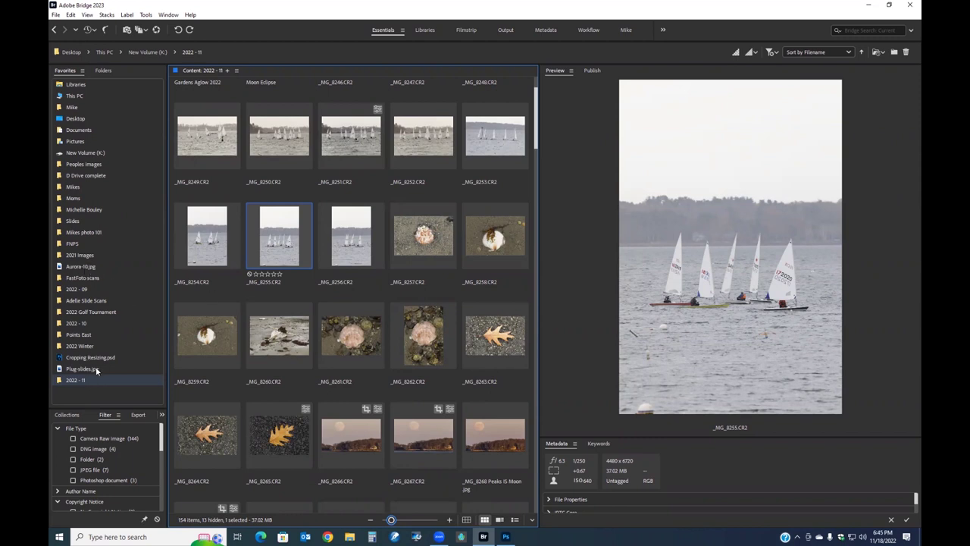
Step: Add the Gardens Aglow 2022 folder to Favorites, open it from there and preview _MG_8482.CR2
scroll(188, 369, "up", 2)
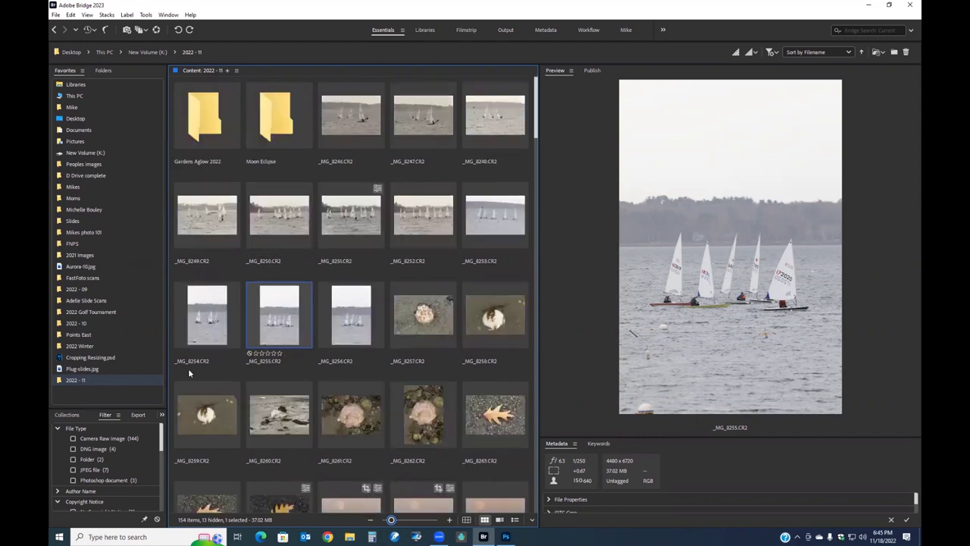
left_click(205, 163)
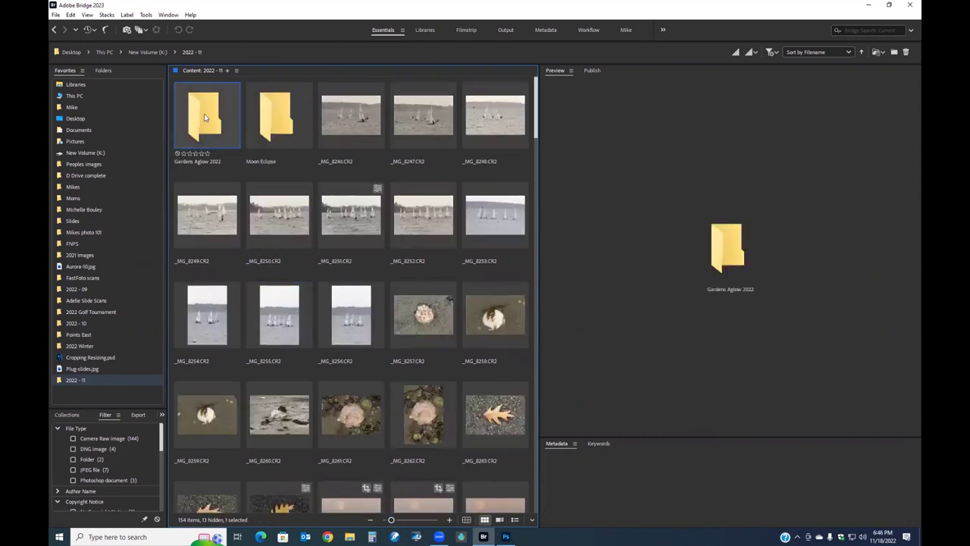
left_click_drag(204, 114, 96, 387)
left_click(82, 393)
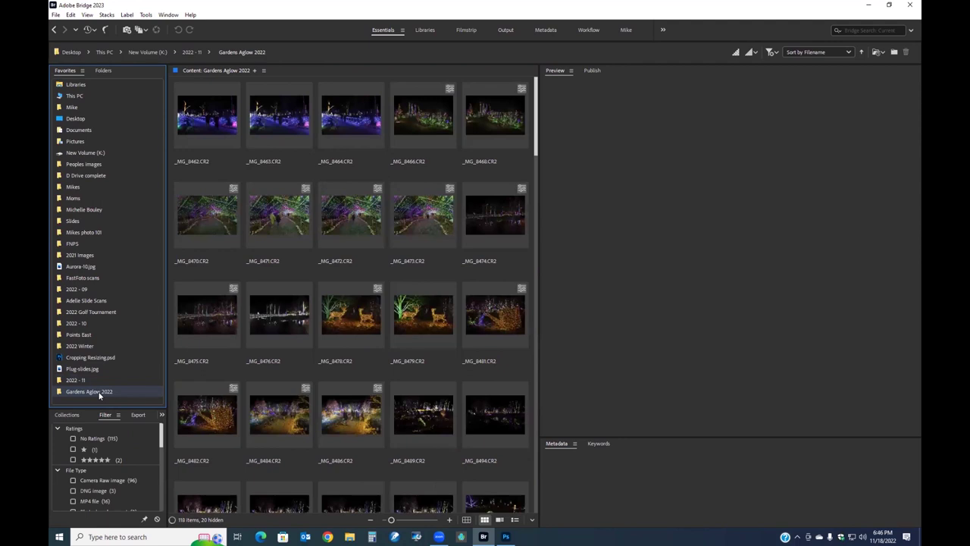
left_click(208, 418)
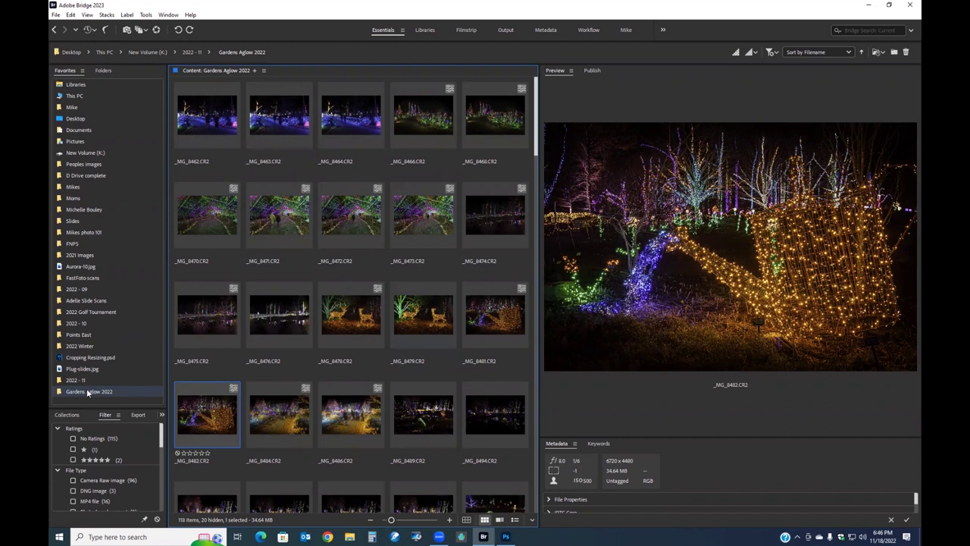
Step: Browse the 2022 - 10 favorite folder and preview the chickadee photo _MG_8087.CR2
left_click(73, 324)
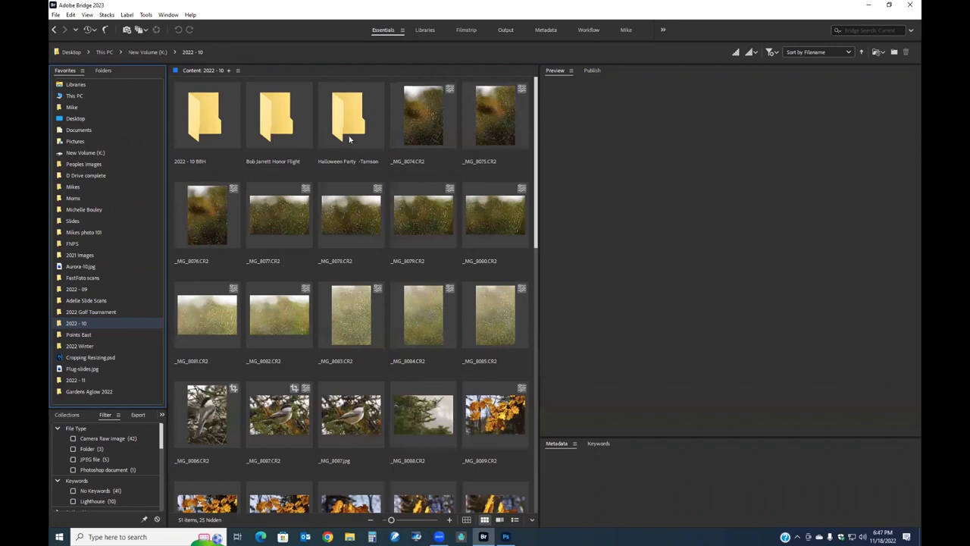
scroll(344, 267, "down", 5)
scroll(345, 267, "down", 3)
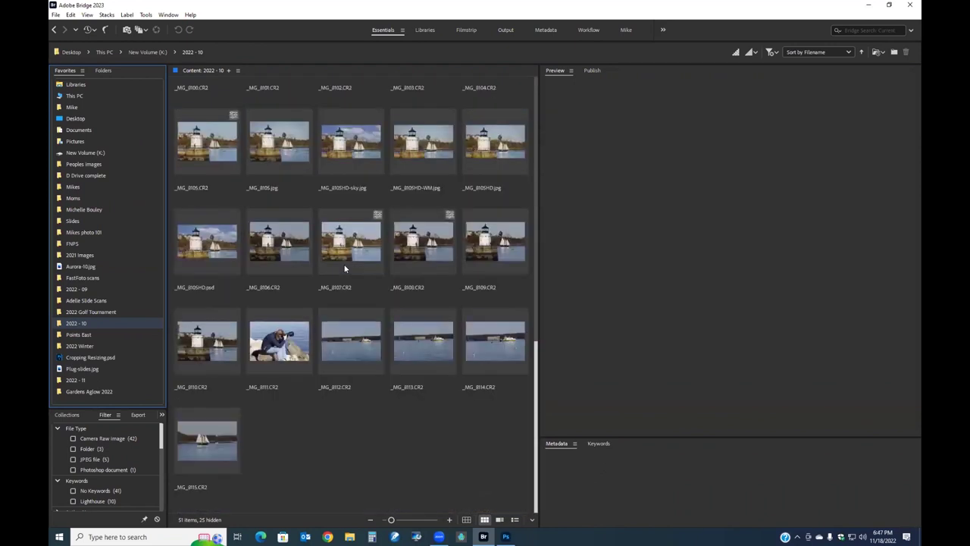
scroll(345, 268, "up", 5)
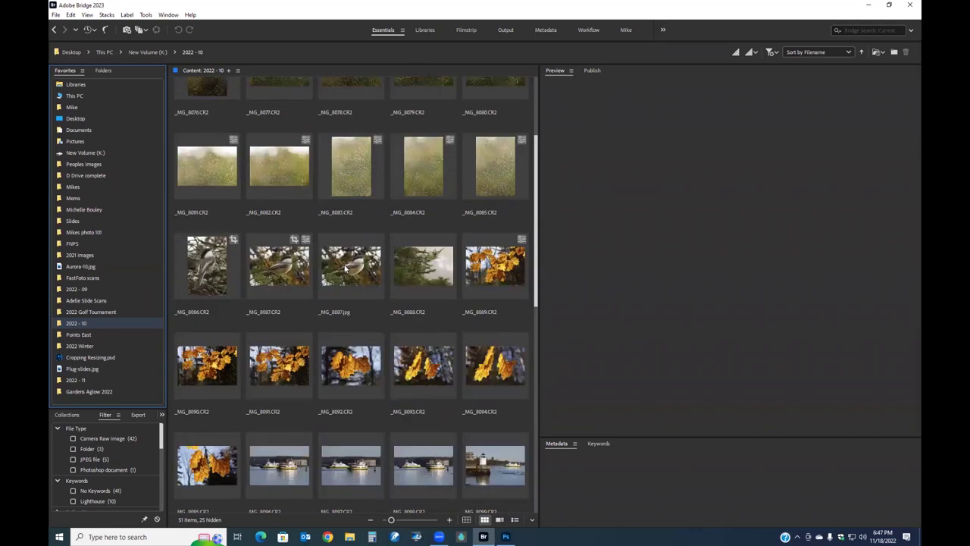
left_click(295, 283)
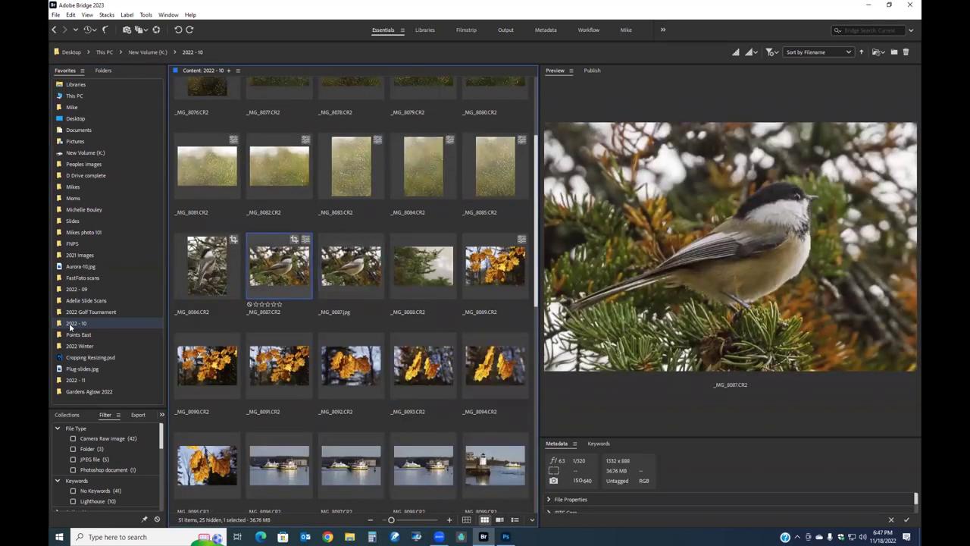
Step: Remove the 2022 - 10 folder from Favorites
left_click(74, 326)
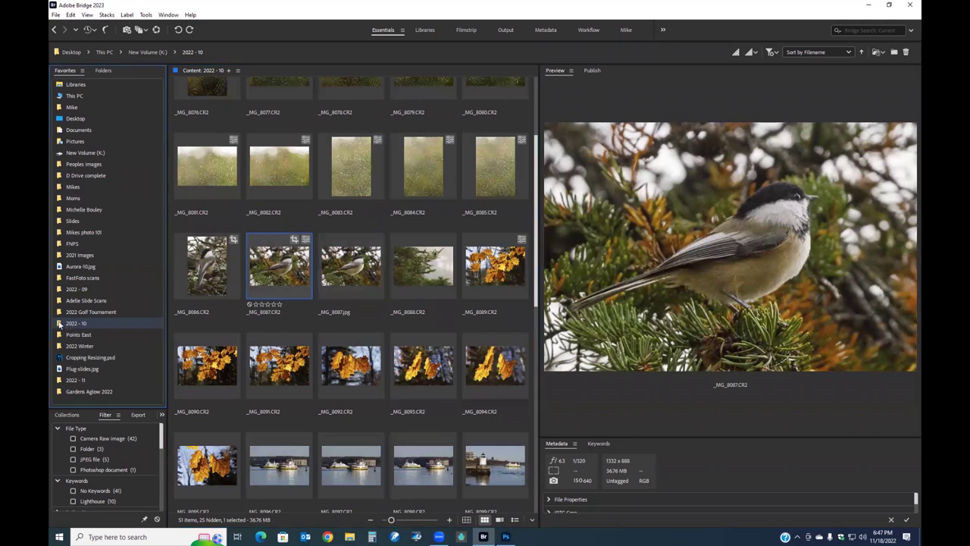
right_click(73, 326)
left_click(97, 329)
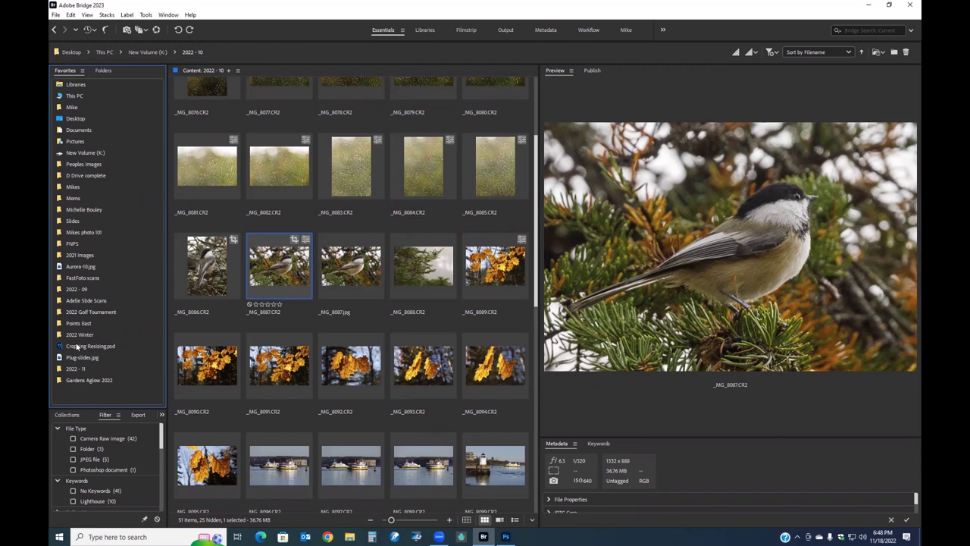
Step: Open the Gardens Aglow 2022 favorite folder and enlarge the filter area to bring all its file types into view
left_click(114, 380)
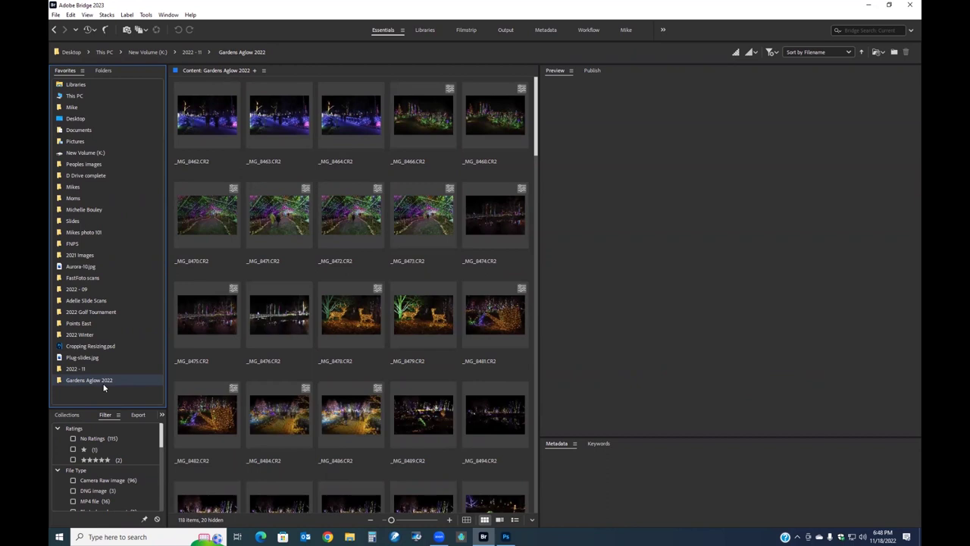
left_click_drag(105, 408, 107, 387)
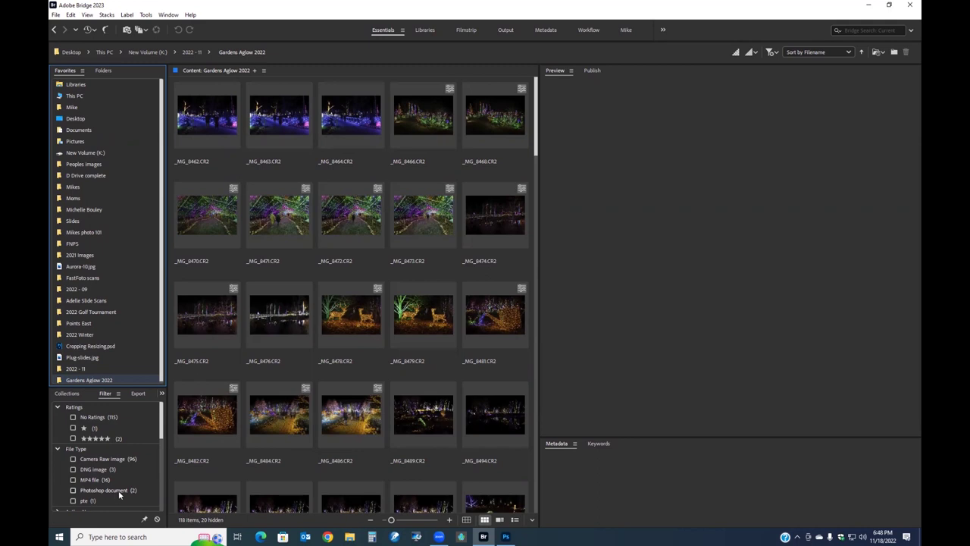
scroll(118, 490, "down", 3)
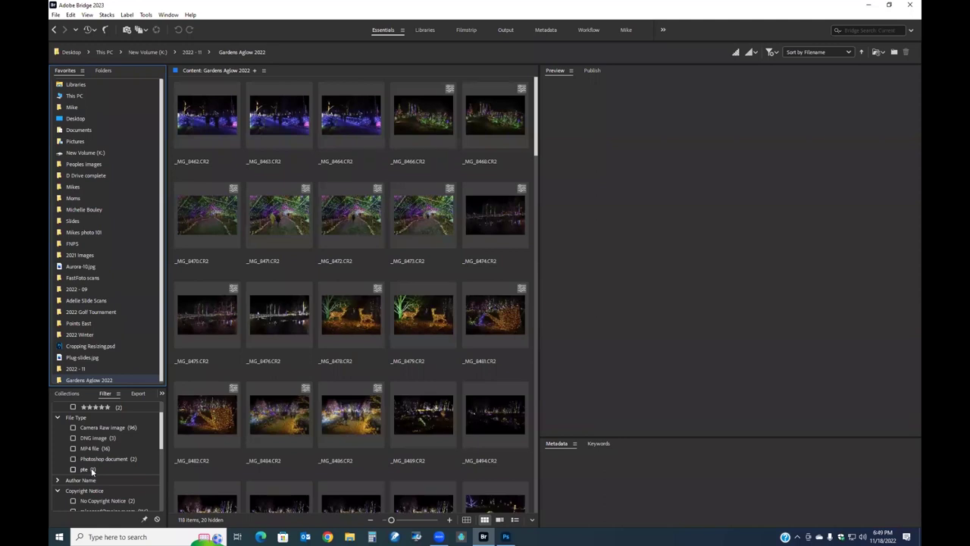
Step: Filter the folder to Camera Raw images, look through them to the end, and clear the filter
left_click(73, 427)
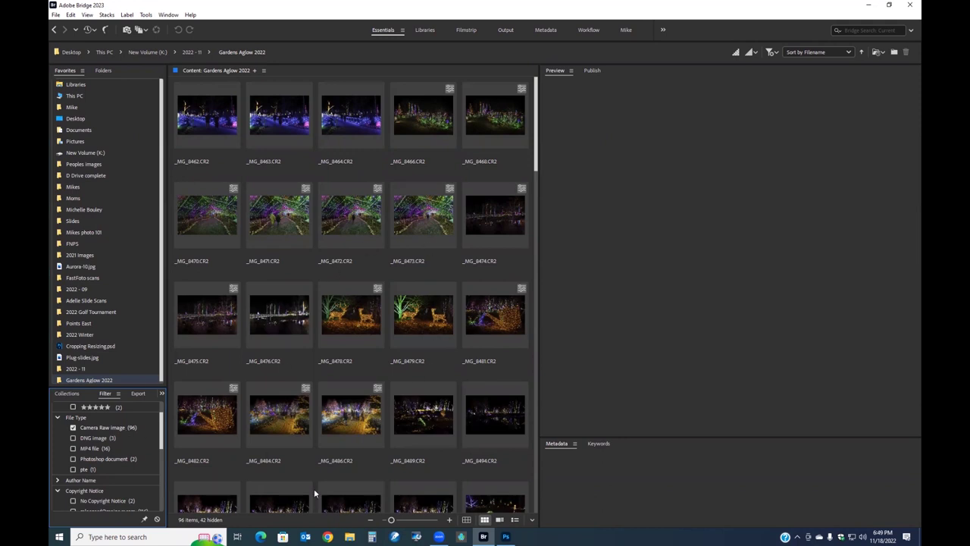
scroll(316, 479, "down", 15)
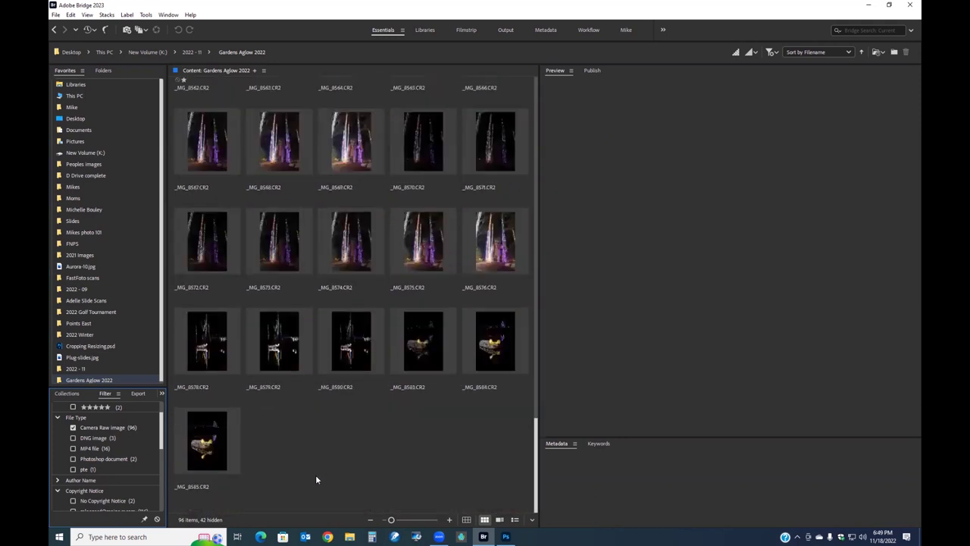
left_click(72, 428)
Step: Filter the folder to MP4 files and play the mushroom lights video IMG_8551.MP4 in the preview
left_click(74, 449)
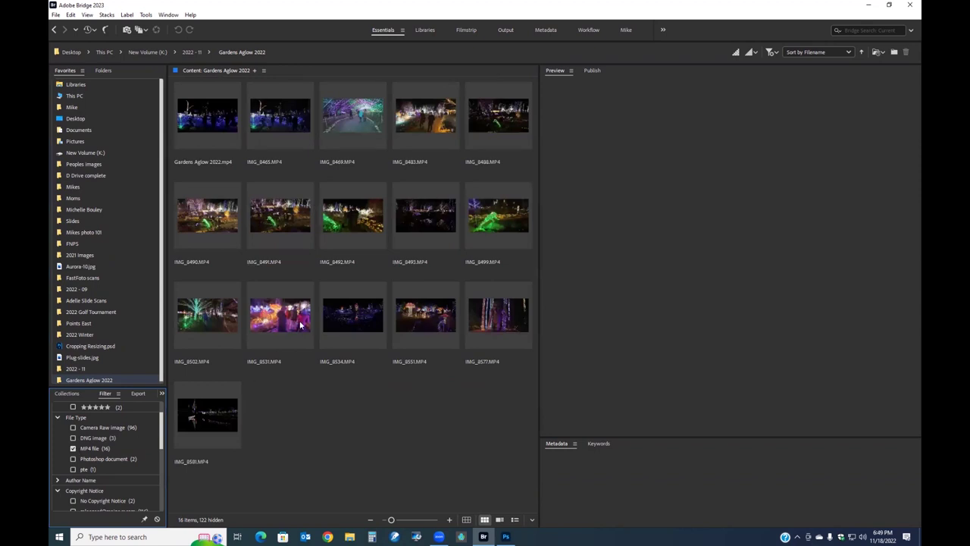
left_click(417, 318)
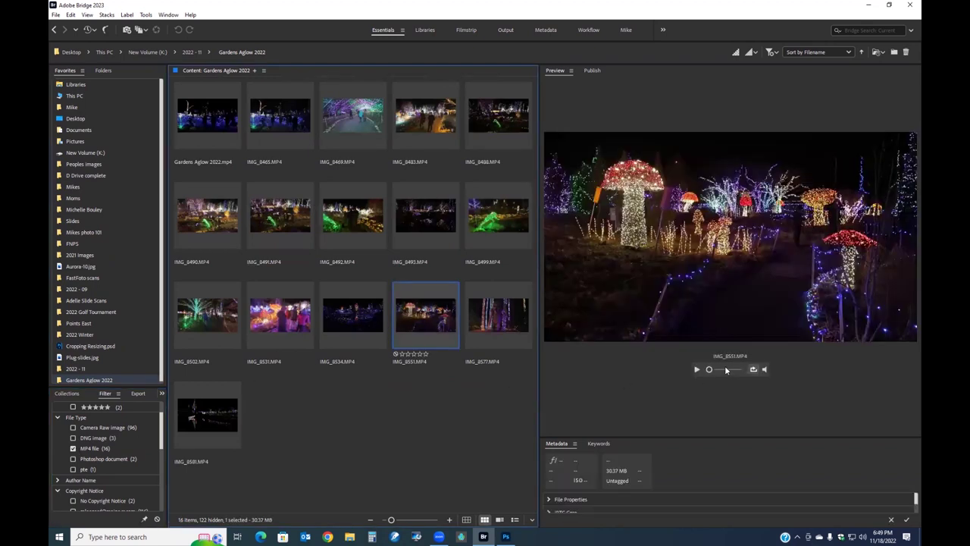
left_click(697, 369)
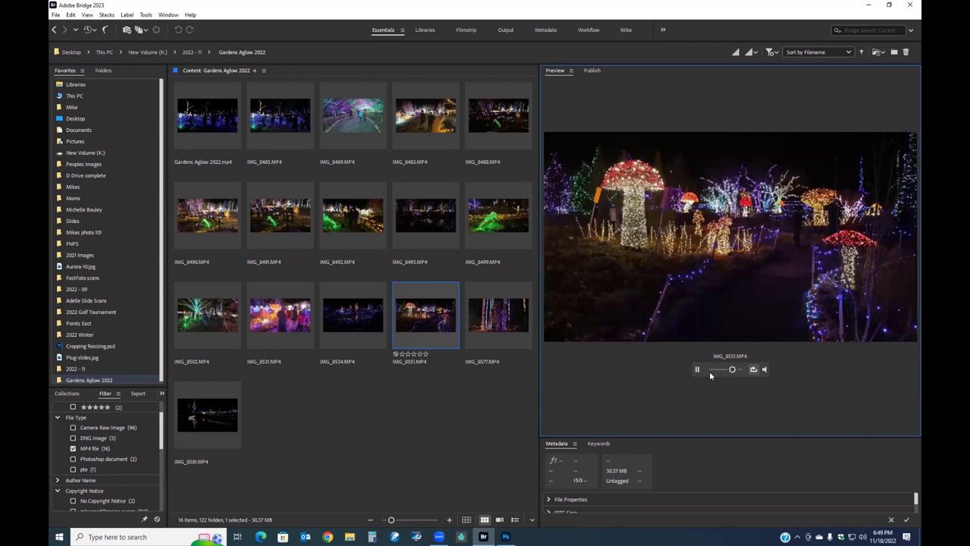
Step: Play and stop the video IMG_8531.MP4 in the preview, and clear the MP4 filter
left_click(286, 322)
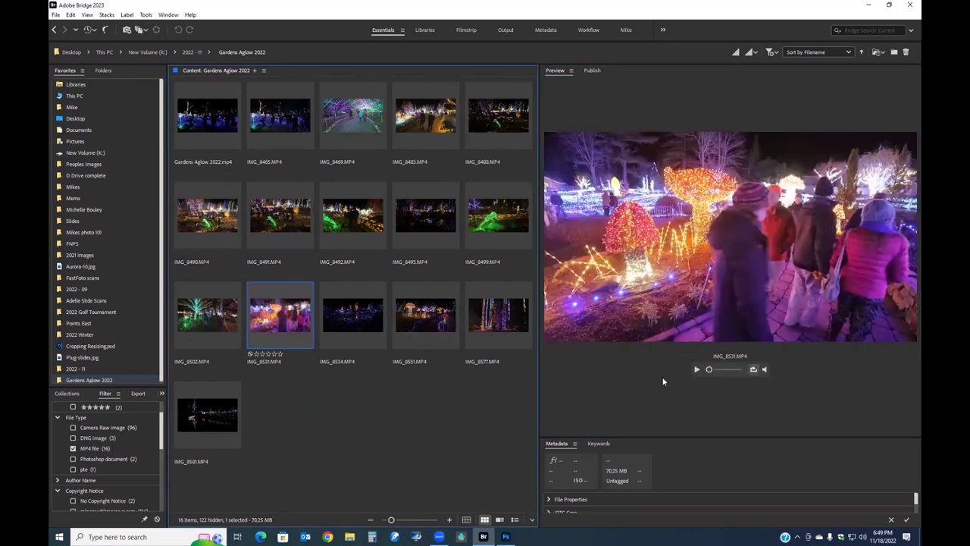
left_click(694, 369)
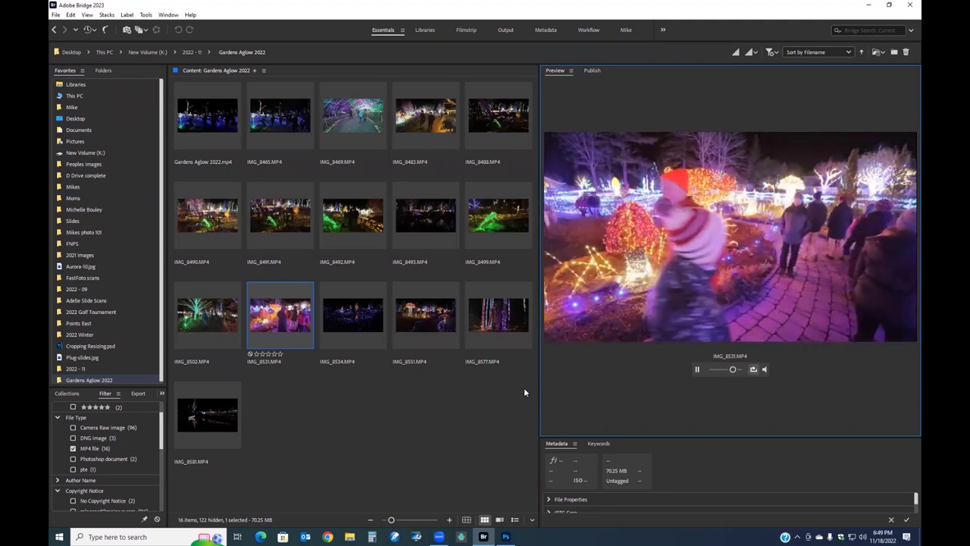
left_click(697, 369)
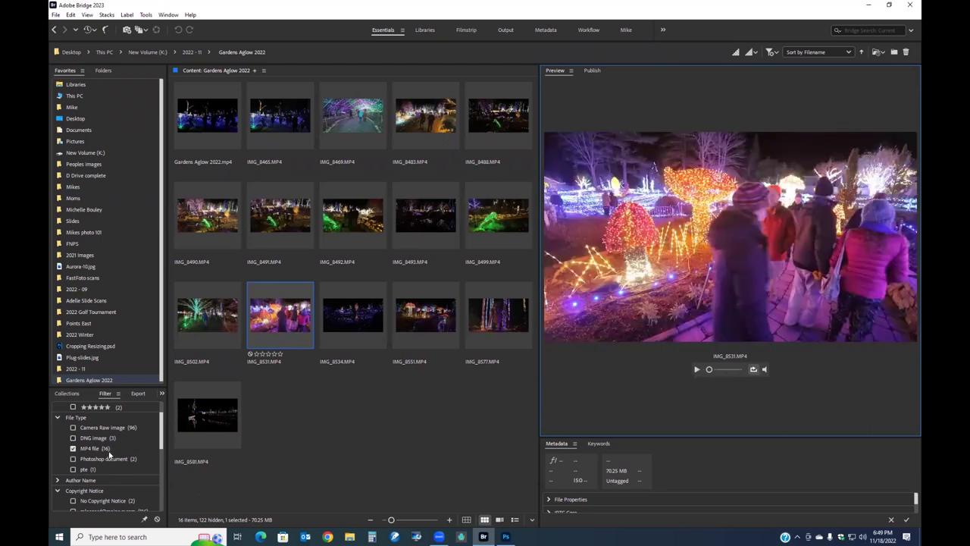
left_click(75, 448)
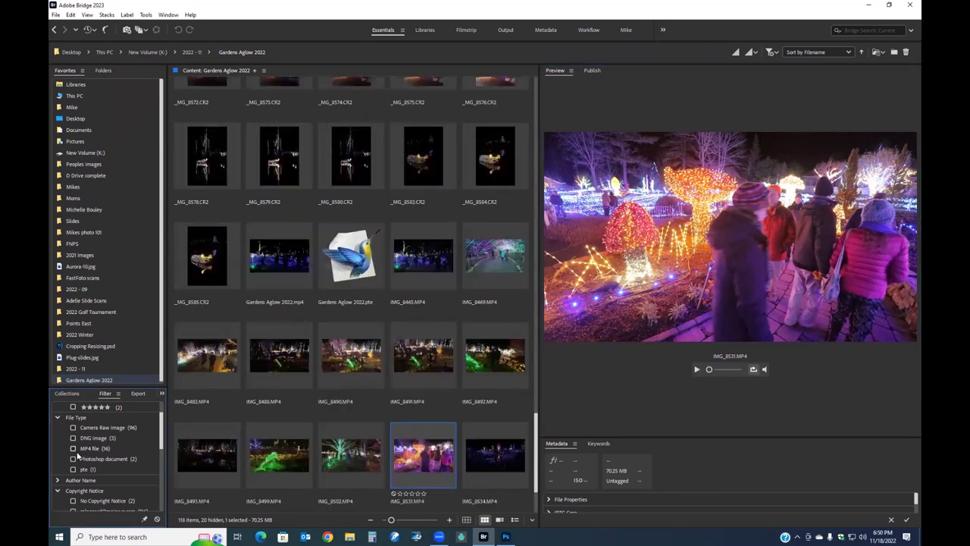
Step: Filter by Photoshop documents and by DNG images in turn, preview _MG_8570-HDR.psd and _MG_8527-HDR.dng, and clear each filter
left_click(73, 459)
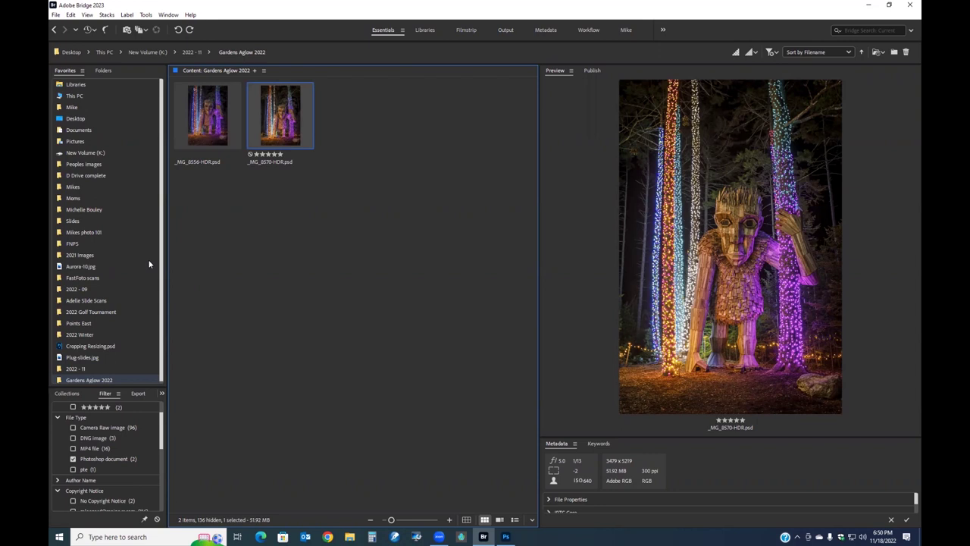
left_click(73, 459)
left_click(73, 437)
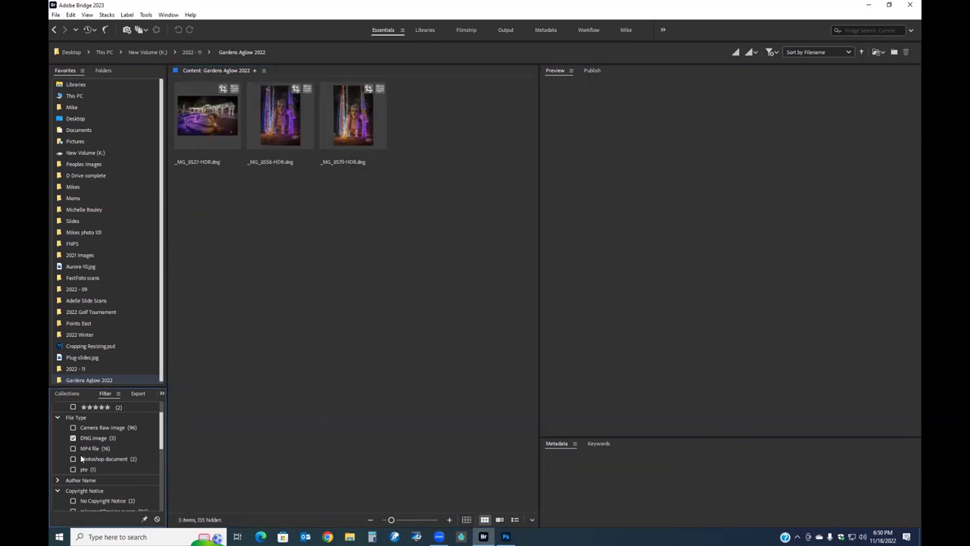
left_click(215, 124)
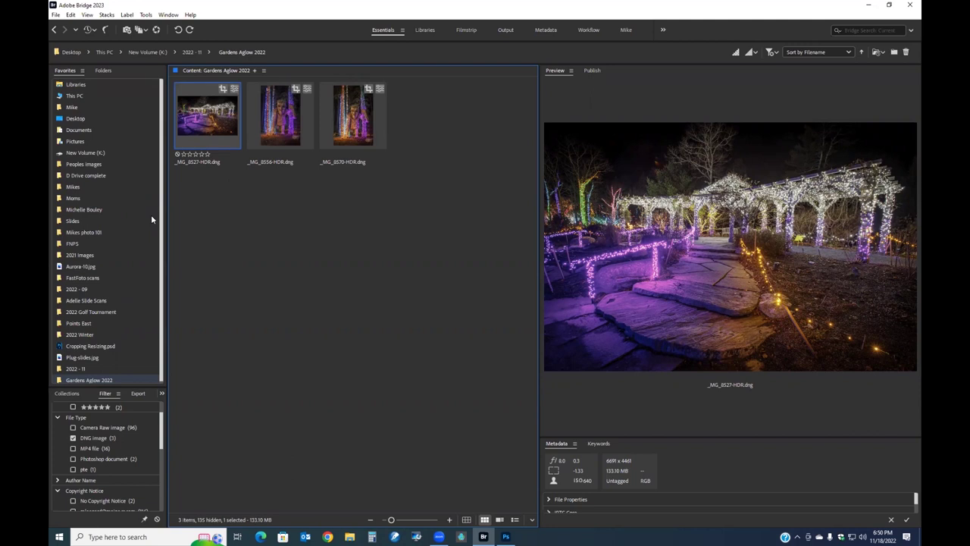
left_click(88, 438)
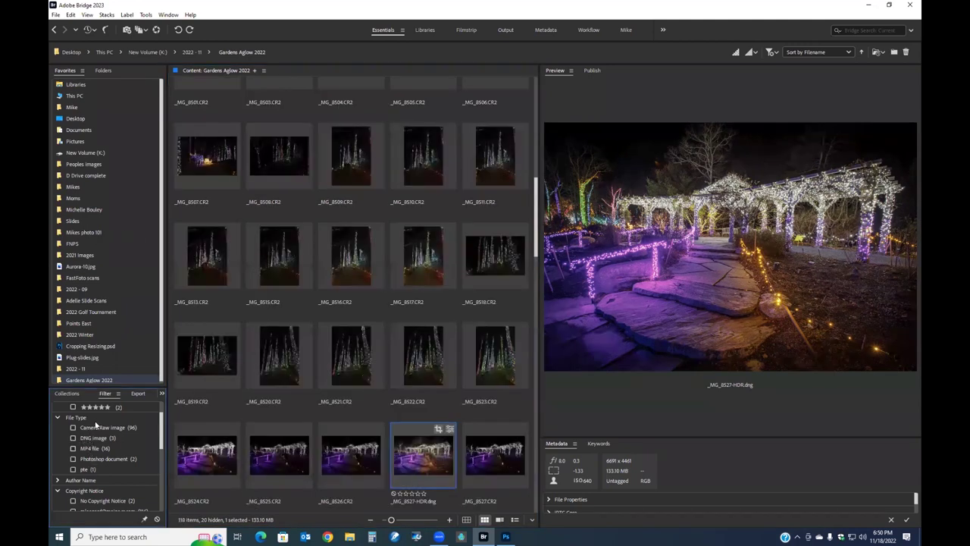
Step: Show only the five-star images, preview _MG_8548.CR2, and clear the rating filter
scroll(110, 458, "up", 1)
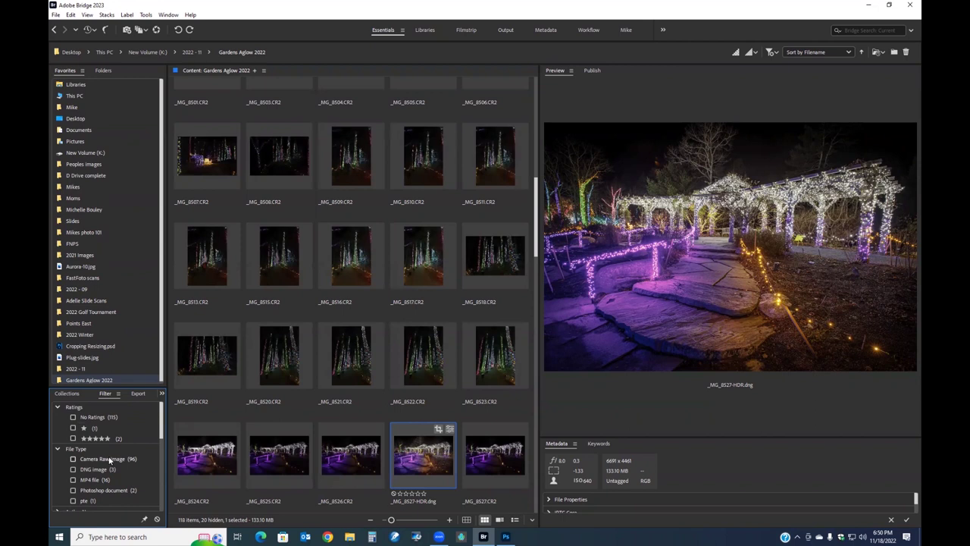
left_click(73, 439)
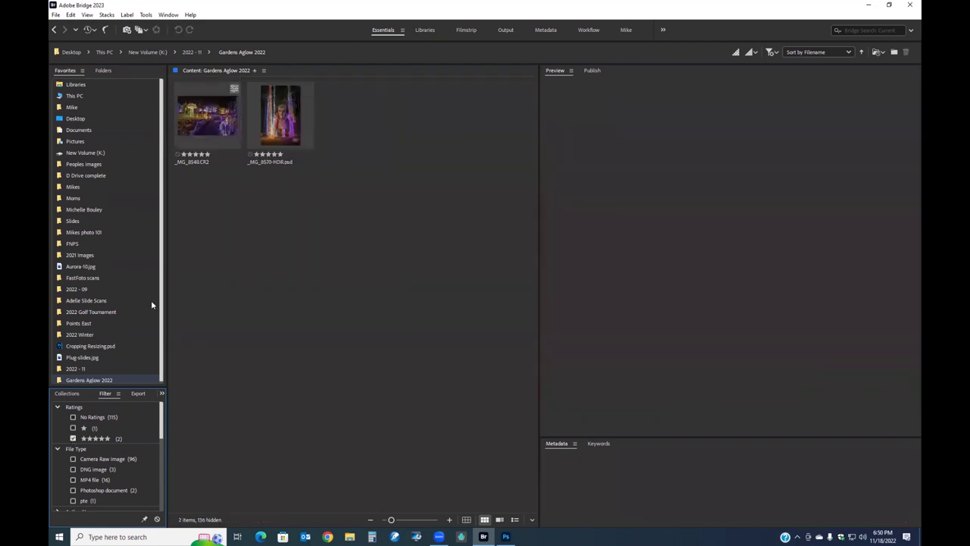
left_click(210, 125)
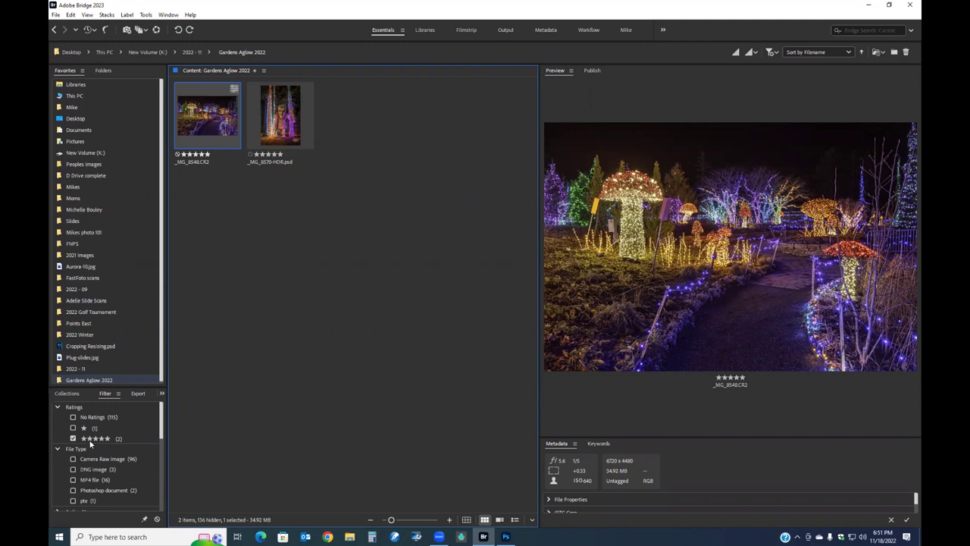
left_click(72, 438)
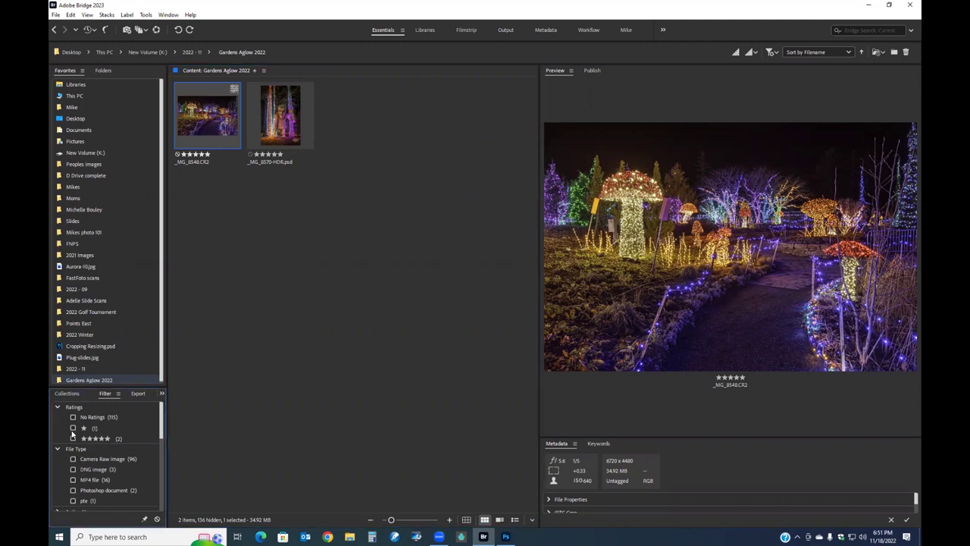
Step: Show only the one-star images, clear that filter, and look through the remaining filter criteria
left_click(72, 427)
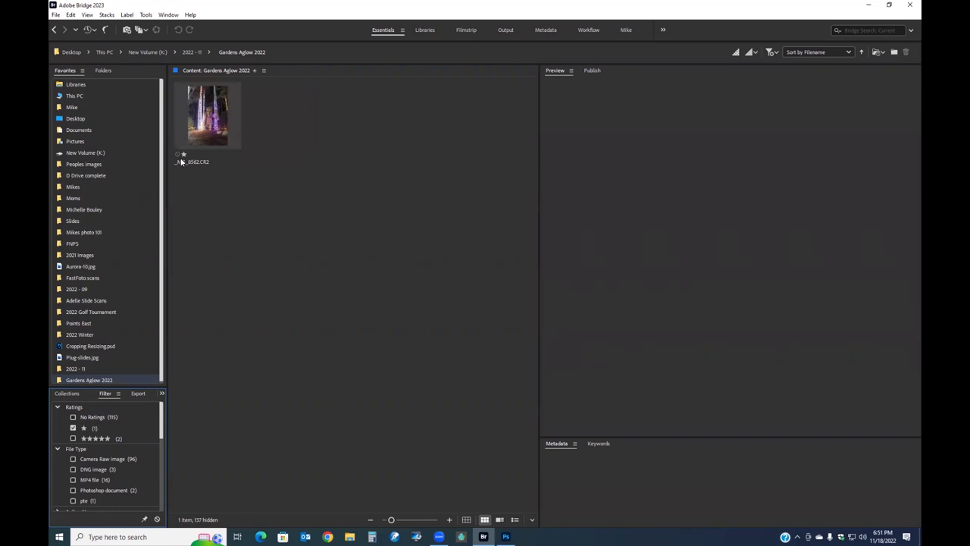
left_click(73, 428)
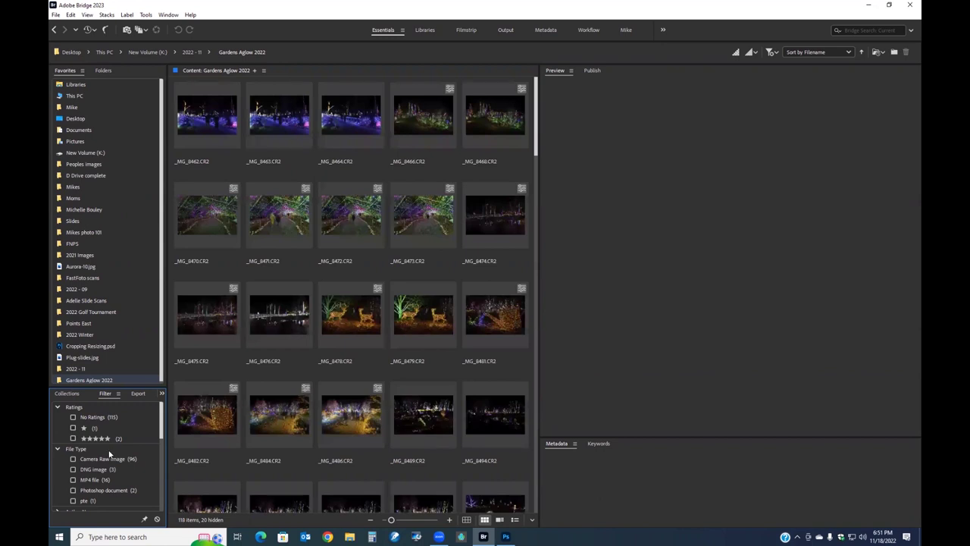
scroll(109, 453, "down", 3)
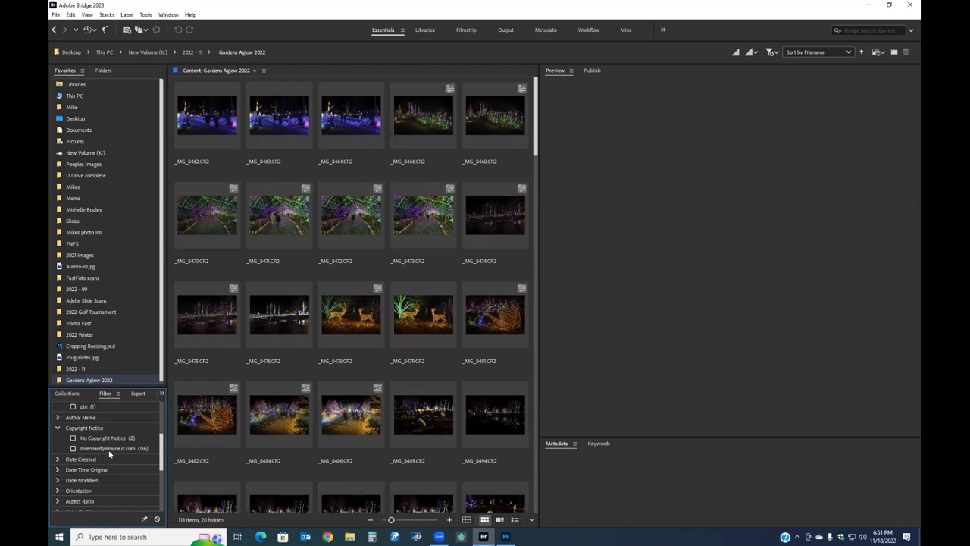
Step: Examine the available values under the Date Created and Date Time Original filter criteria, collapsing each one again
scroll(109, 453, "down", 1)
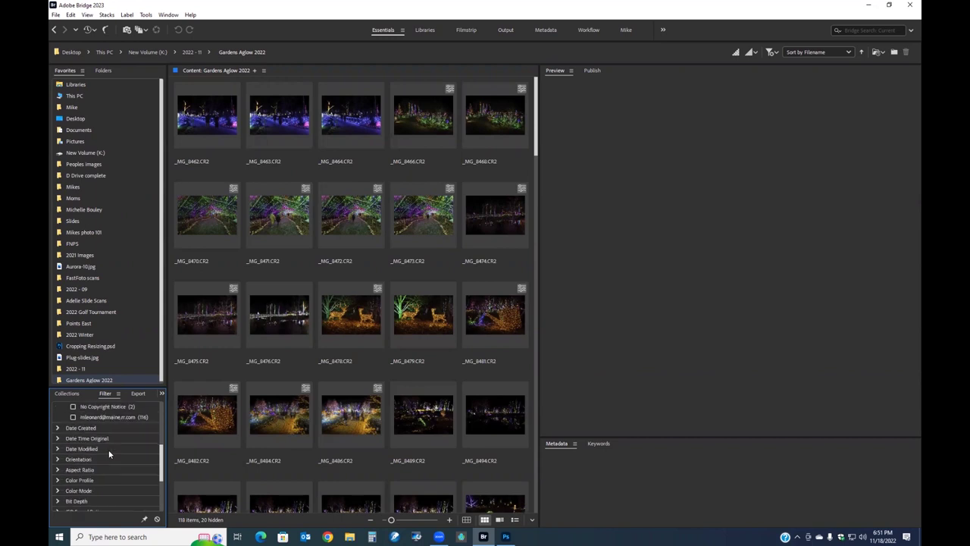
left_click(58, 428)
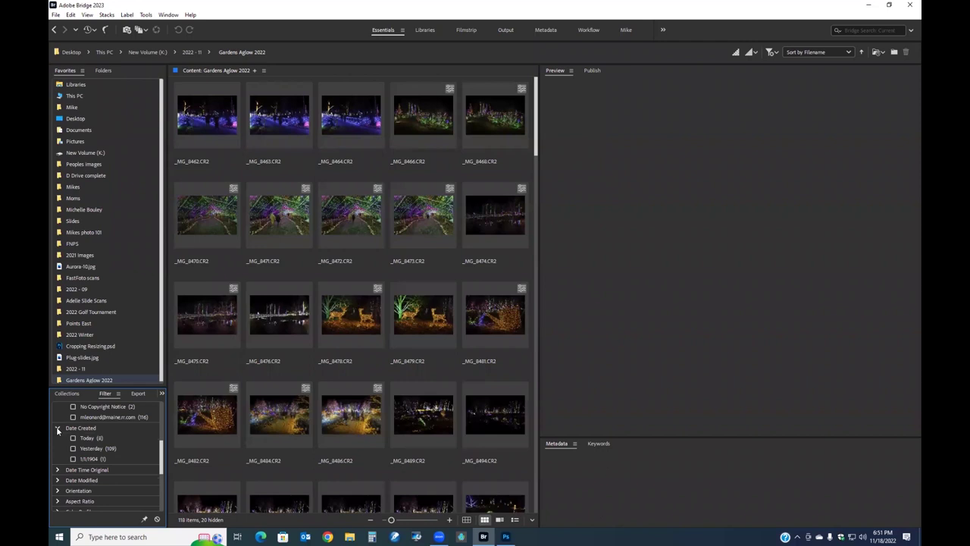
left_click(58, 428)
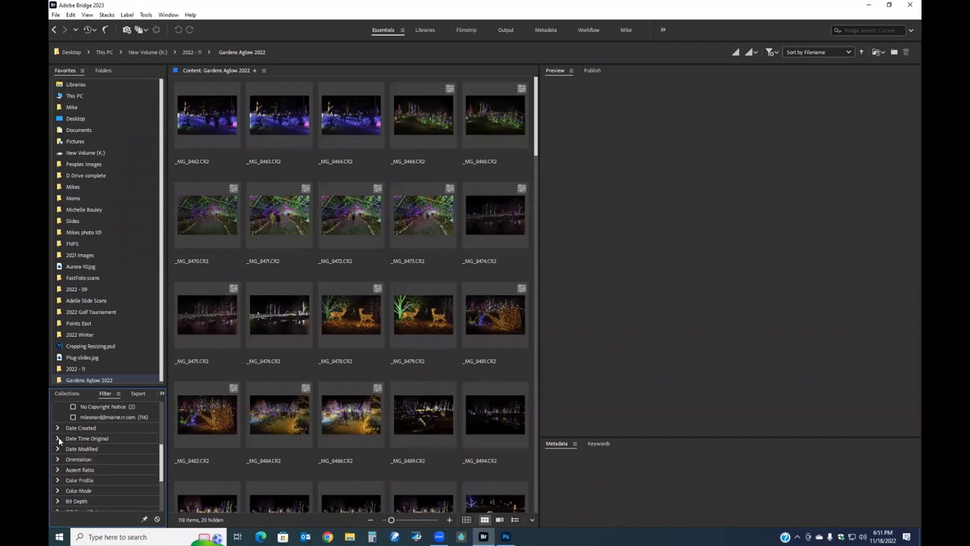
left_click(59, 439)
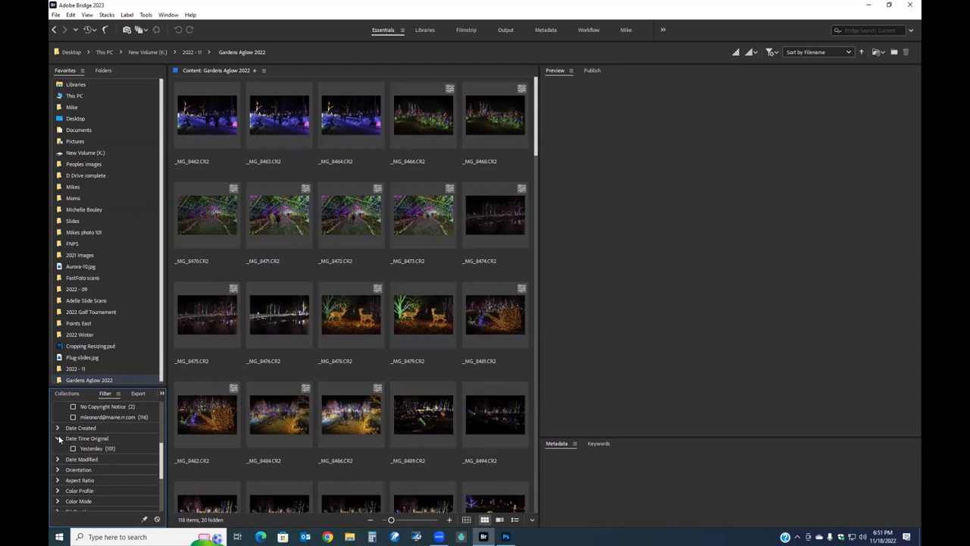
left_click(59, 439)
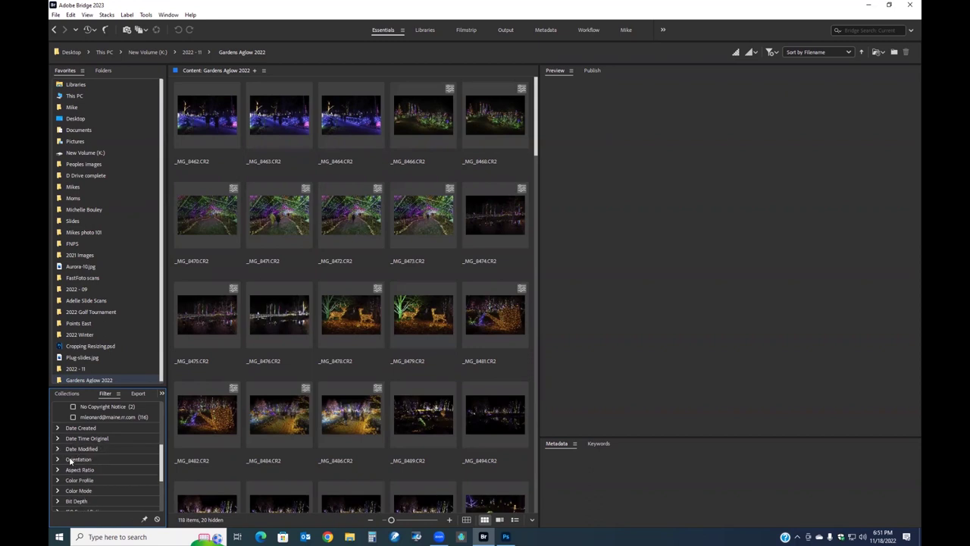
Step: Filter the images by Landscape and by Portrait orientation in turn, and clear the orientation filter
left_click(58, 459)
left_click(86, 470)
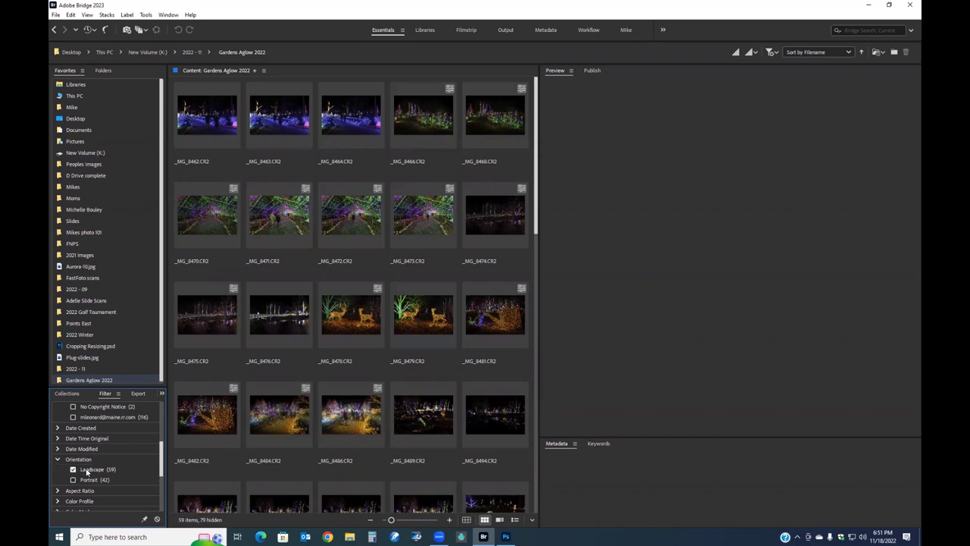
left_click(85, 479)
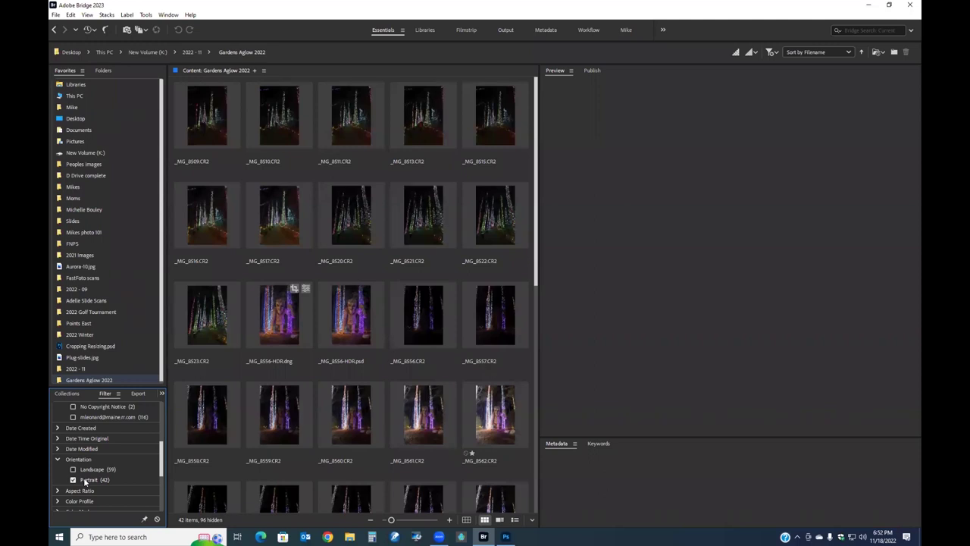
left_click(85, 480)
Step: Filter by 16:9 aspect ratio, preview _MG_8541.CR2, filter by 2:3 instead, and clear the aspect ratio filters
left_click(64, 491)
scroll(79, 457, "down", 3)
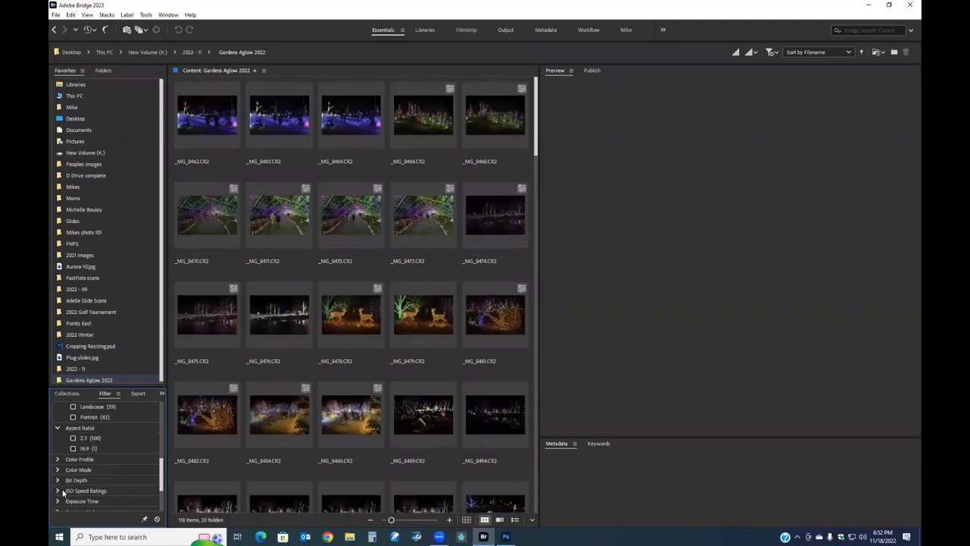
left_click(73, 447)
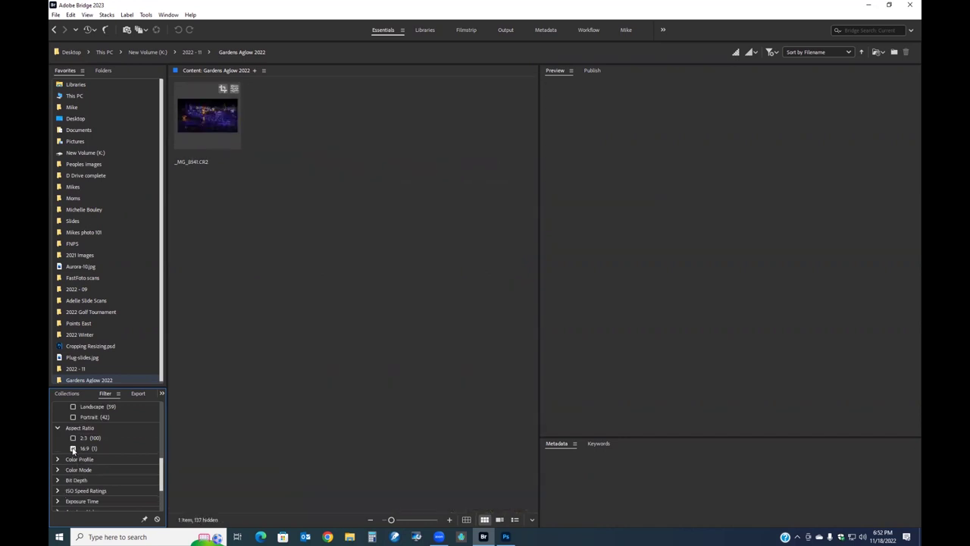
left_click(213, 122)
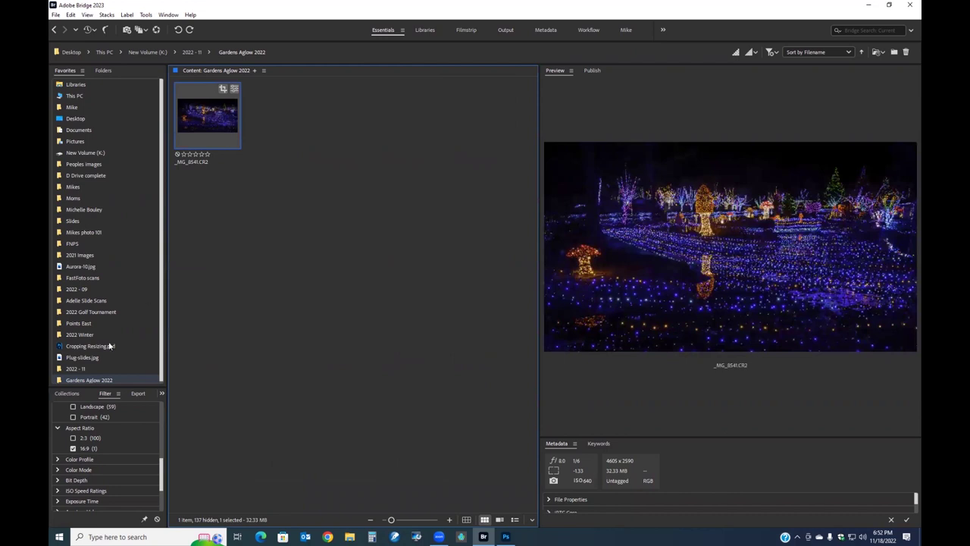
left_click(73, 448)
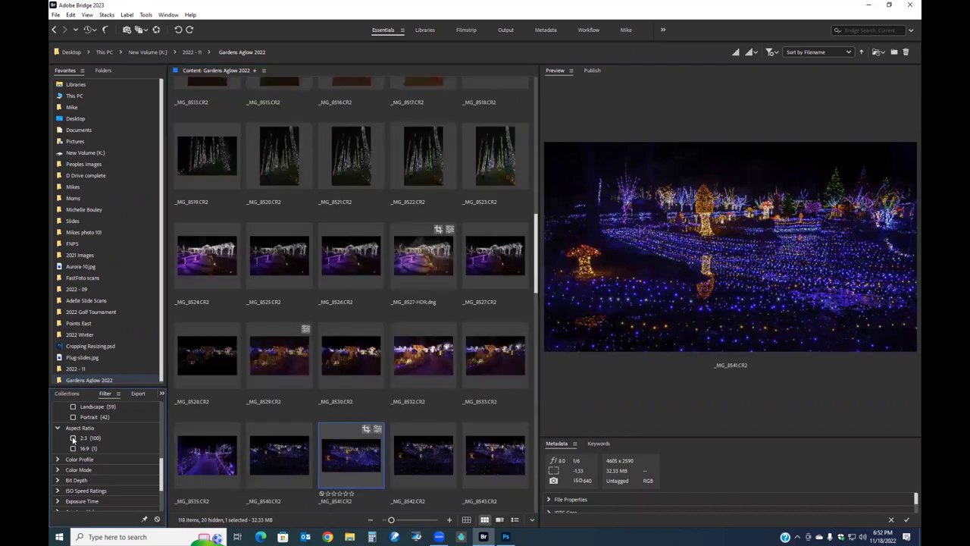
left_click(73, 438)
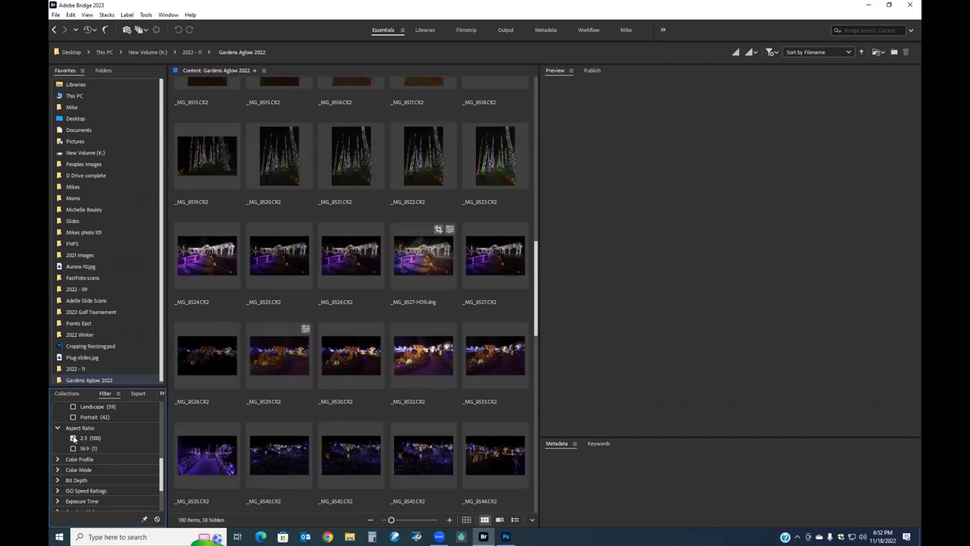
left_click(73, 438)
left_click(58, 428)
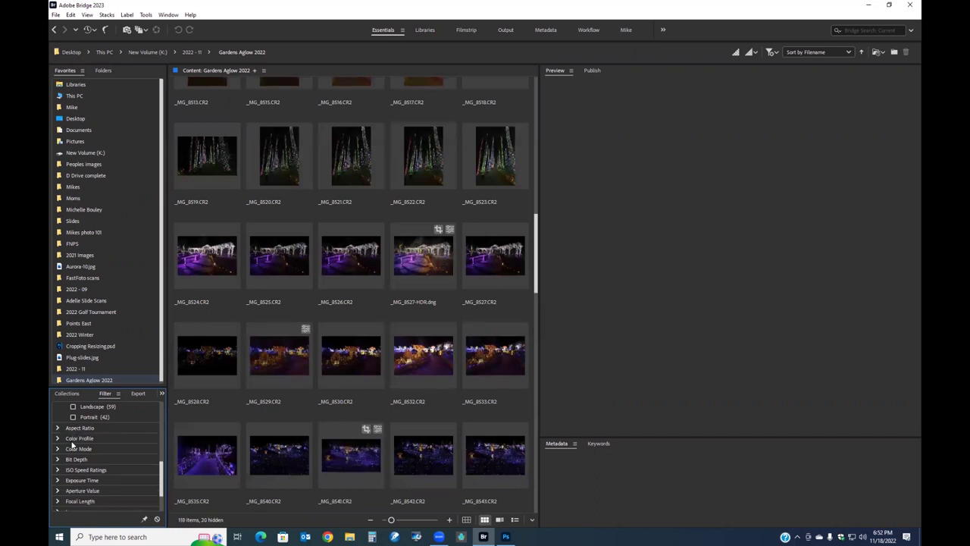
Step: Check the Color Profile criteria, show only the files with No Color Mode, and clear that filter
left_click(57, 439)
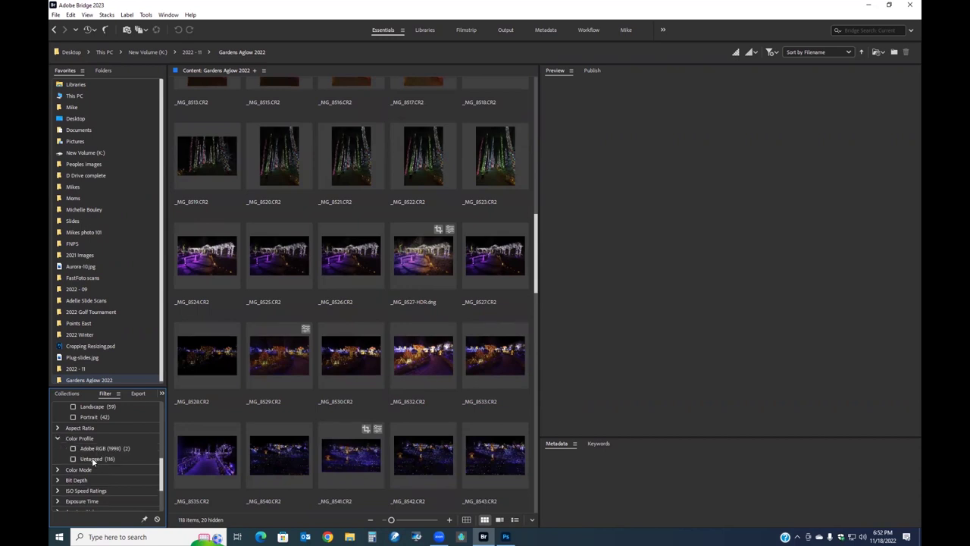
left_click(57, 440)
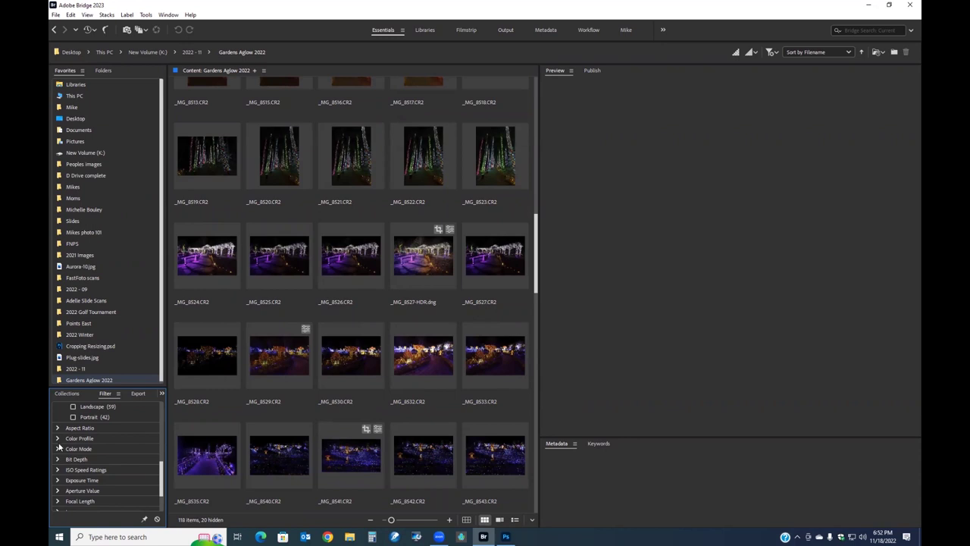
left_click(58, 449)
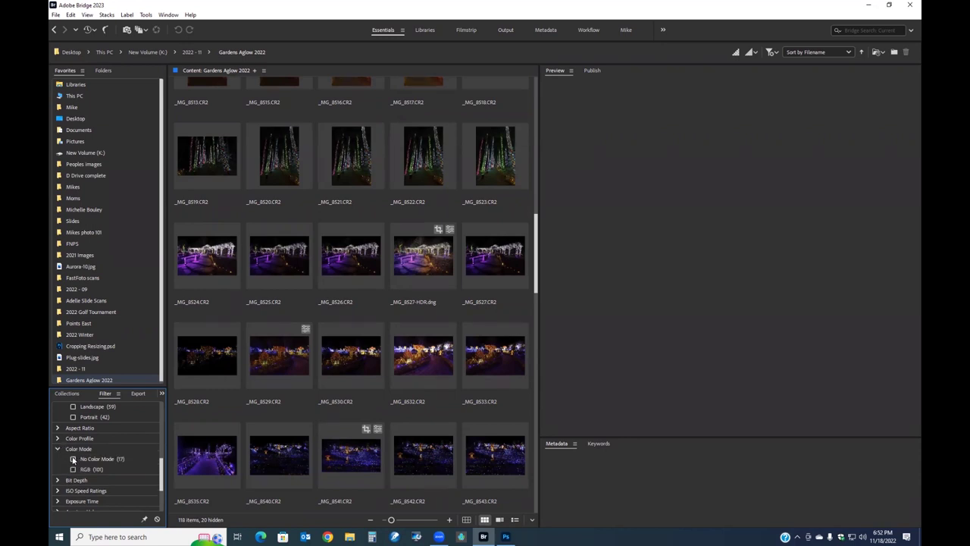
left_click(73, 459)
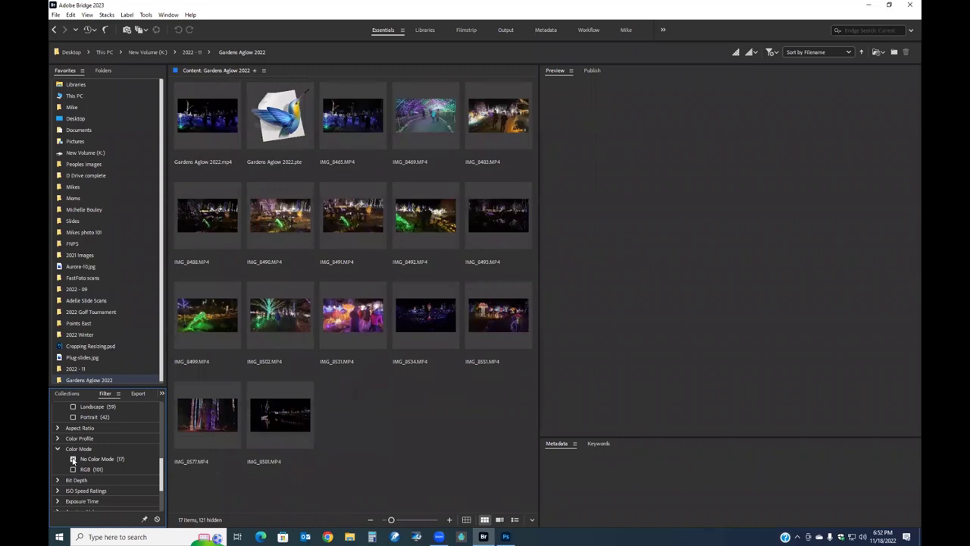
left_click(73, 459)
left_click(60, 447)
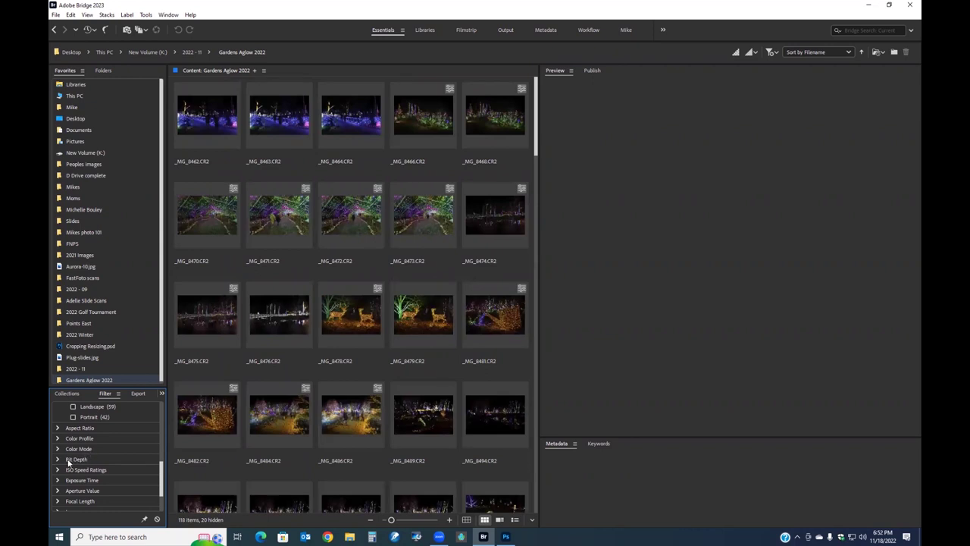
Step: Filter the images by ISO speed 640 and by 500 in turn, clearing each filter and collapsing the criterion
left_click(59, 470)
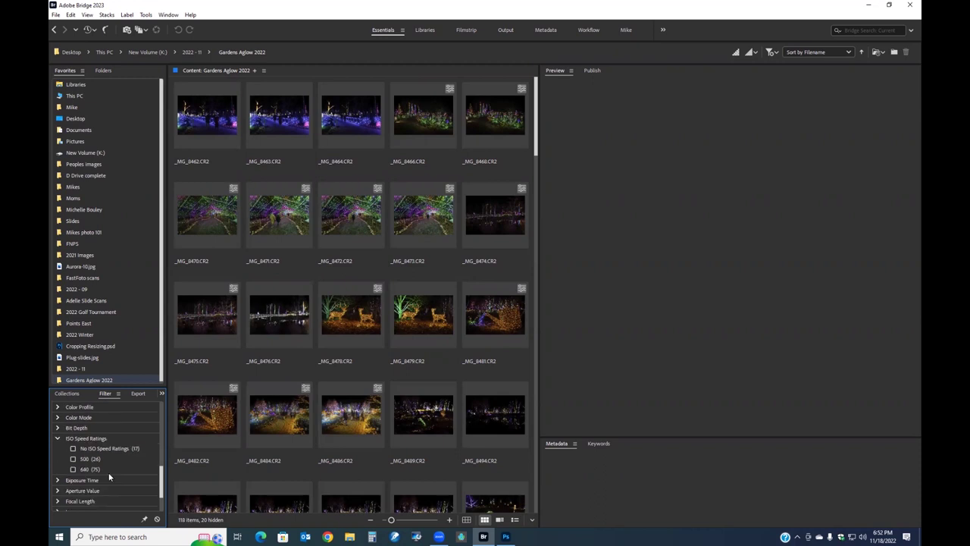
left_click(73, 469)
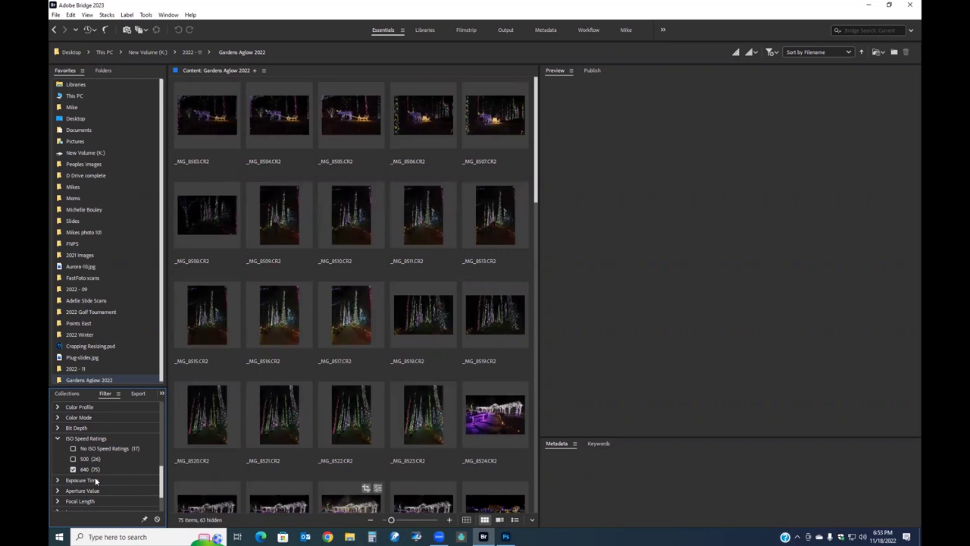
left_click(74, 469)
left_click(74, 458)
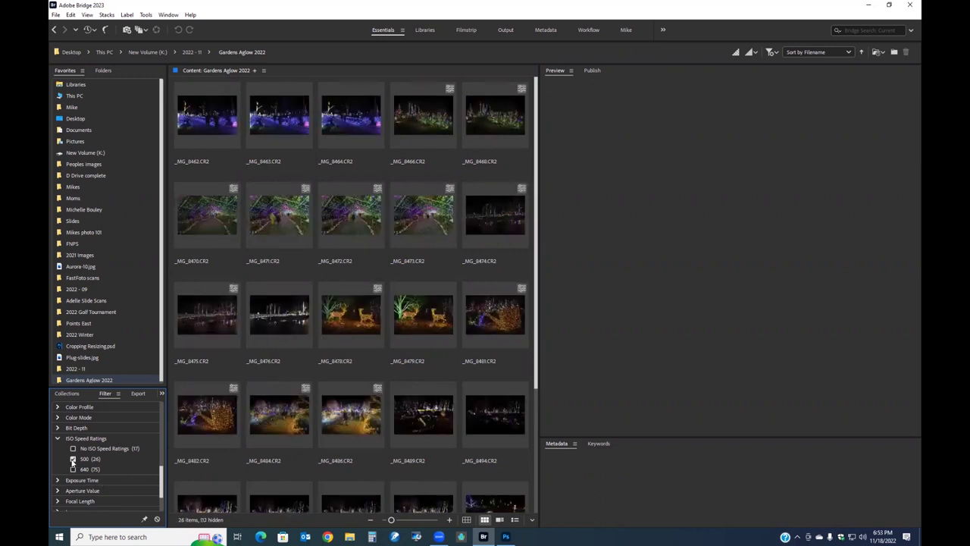
left_click(73, 458)
left_click(58, 438)
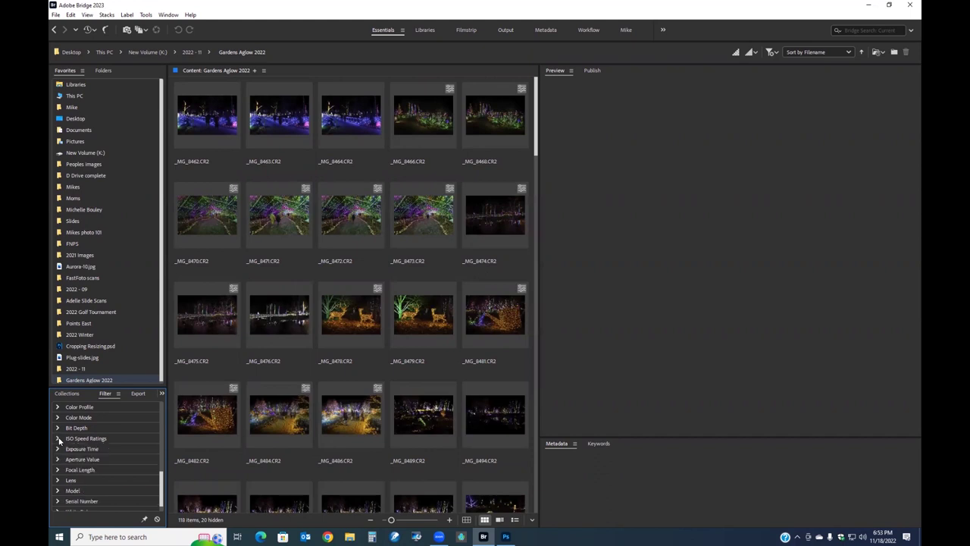
Step: Show only the images with an exposure time of 1/80 s and preview _MG_8528.CR2
left_click(58, 448)
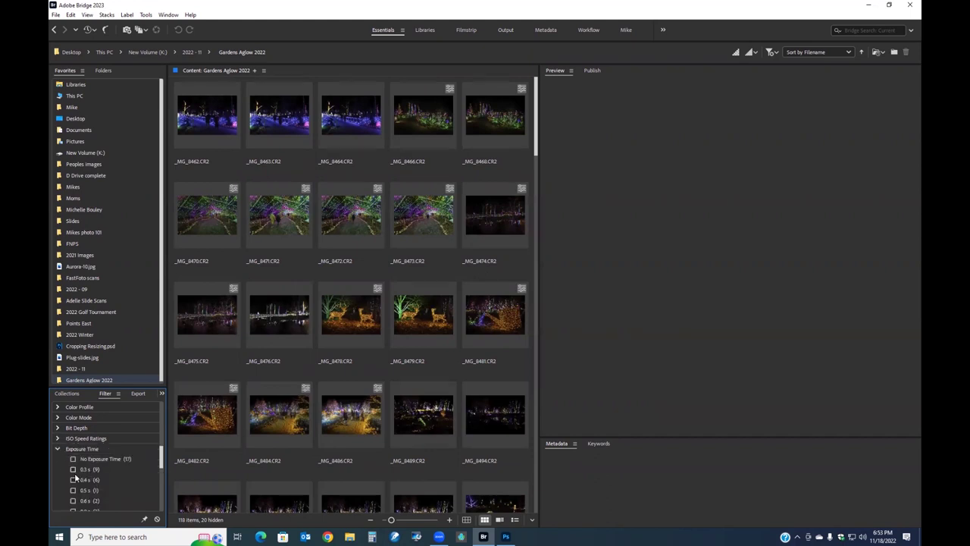
scroll(123, 484, "down", 3)
scroll(123, 485, "down", 3)
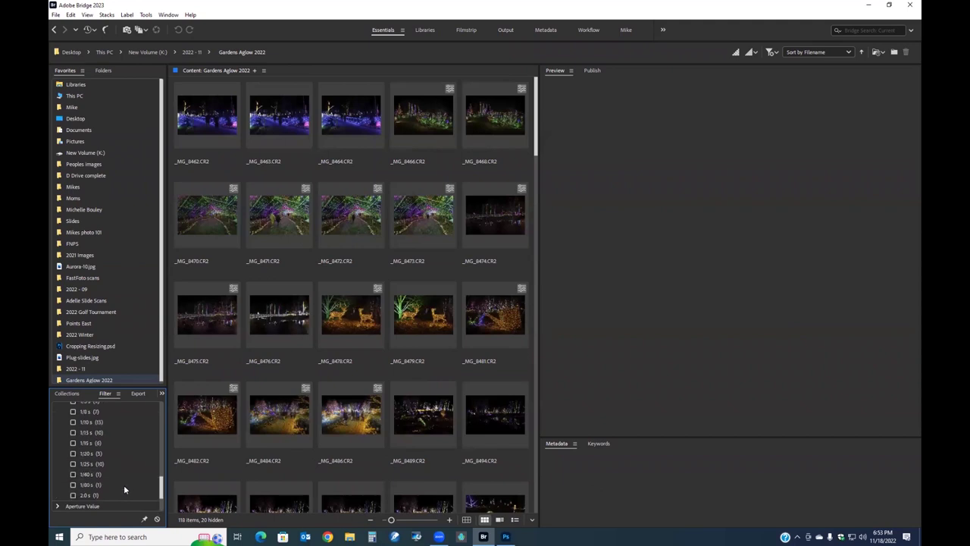
left_click(72, 484)
left_click(215, 117)
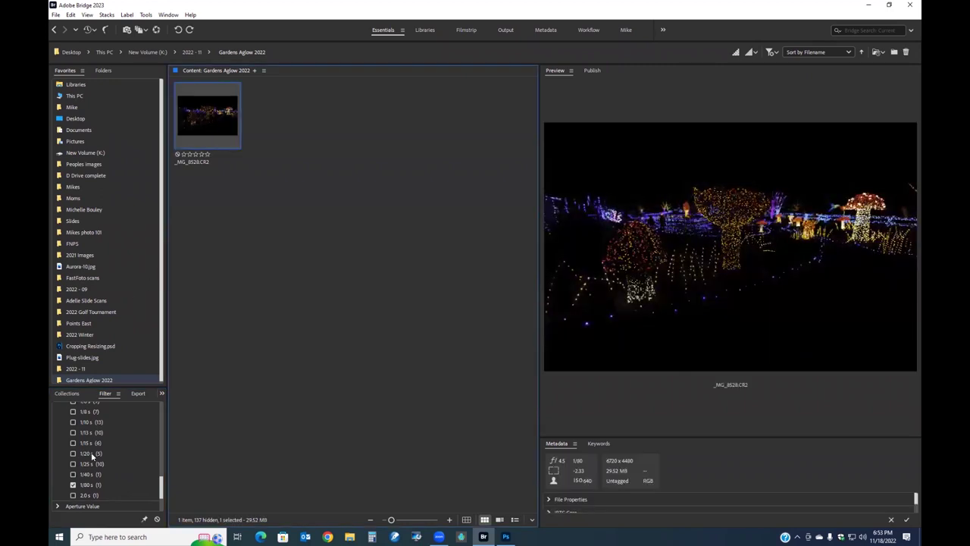
Step: Switch the exposure time filter to 2.0 s, preview _MG_8476.CR2, and clear the filter
left_click(73, 494)
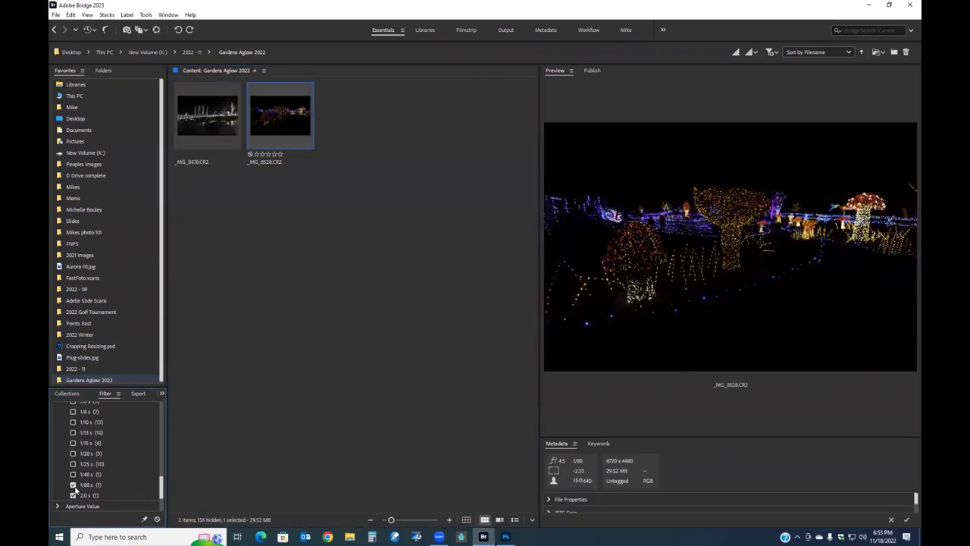
left_click(73, 484)
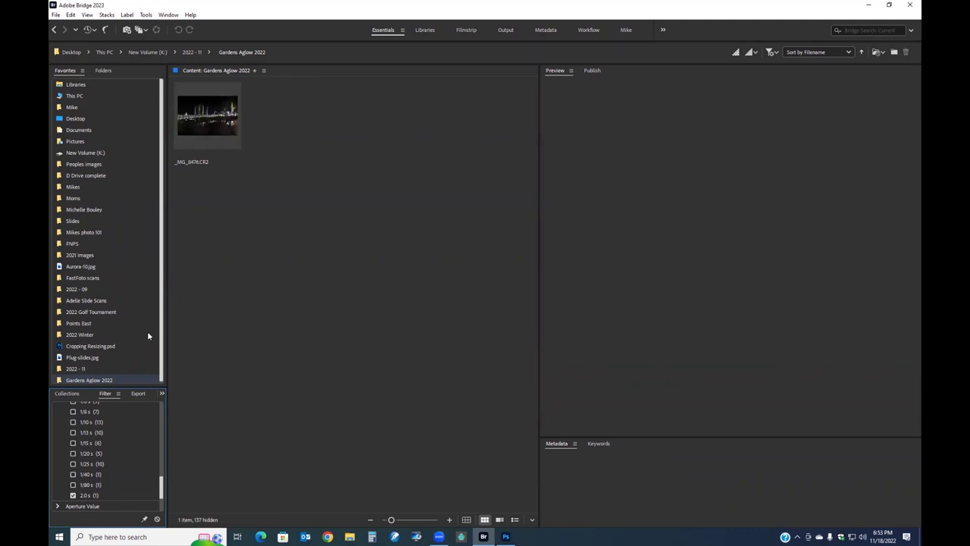
left_click(205, 128)
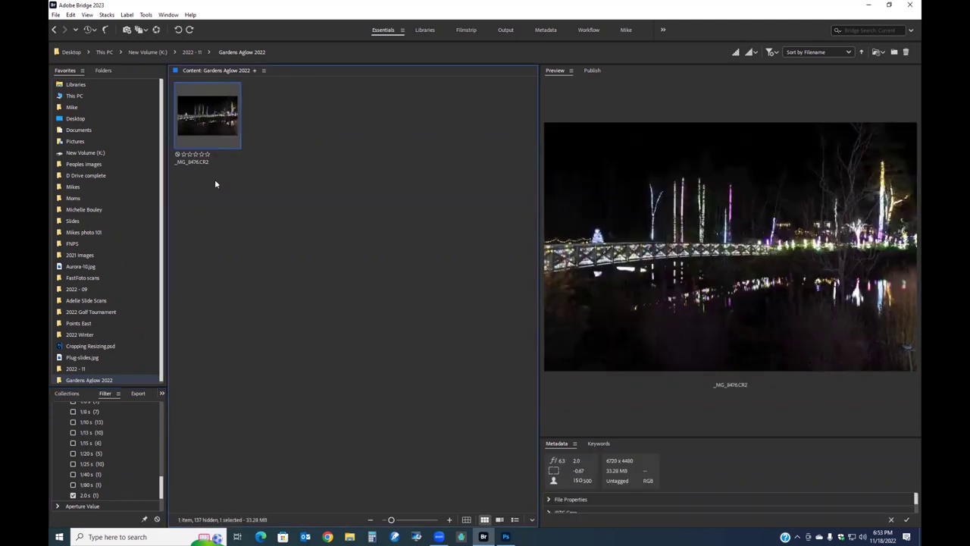
left_click(73, 495)
scroll(95, 475, "up", 2)
scroll(96, 474, "up", 2)
scroll(93, 489, "up", 2)
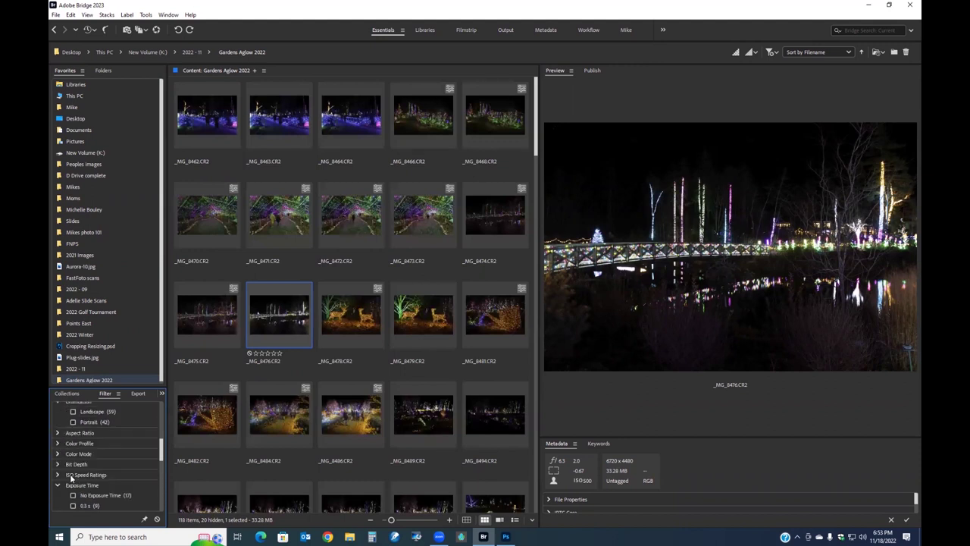
left_click(97, 485)
Step: Filter by aperture f/2.8, preview _MG_8556-HDR.psd and _MG_8561.CR2, clear the filter, and look through the remaining aperture values
scroll(98, 486, "down", 2)
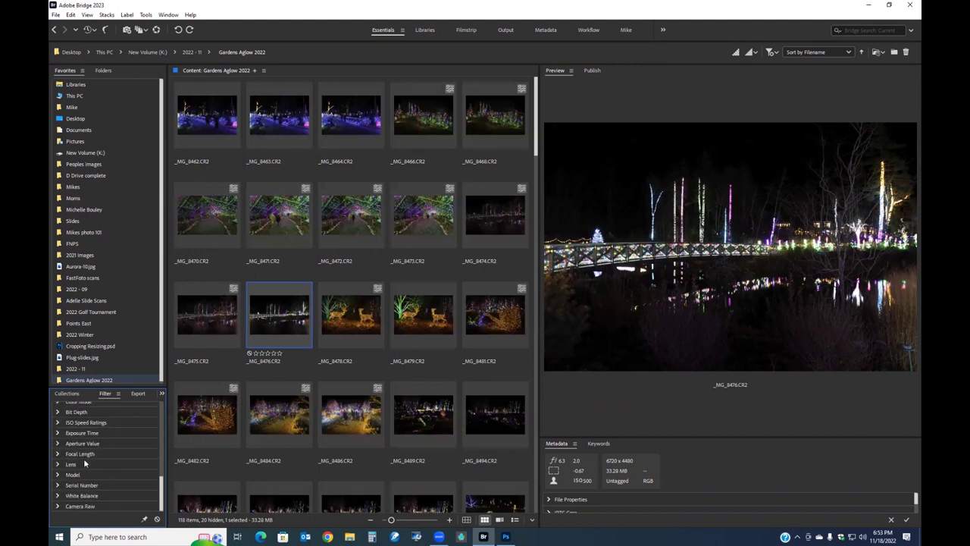
left_click(58, 443)
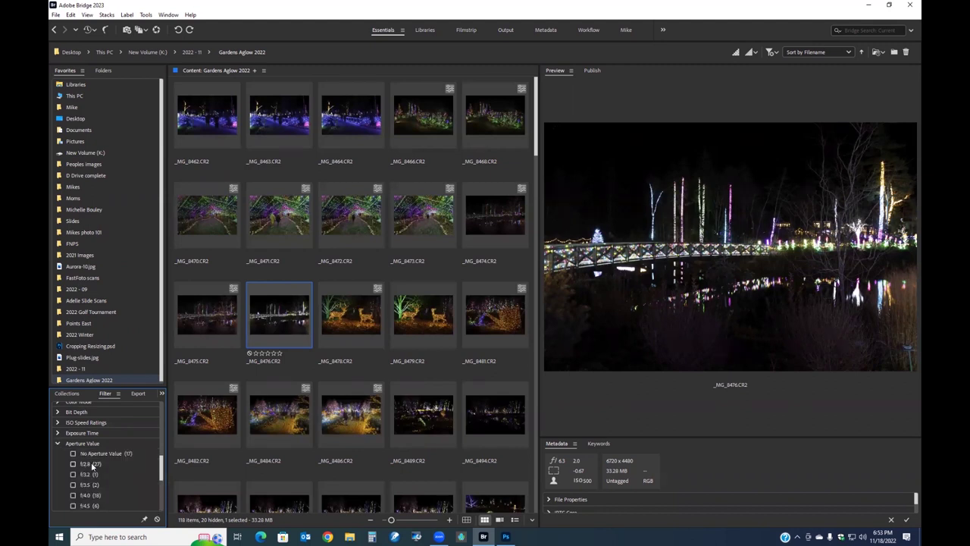
left_click(73, 464)
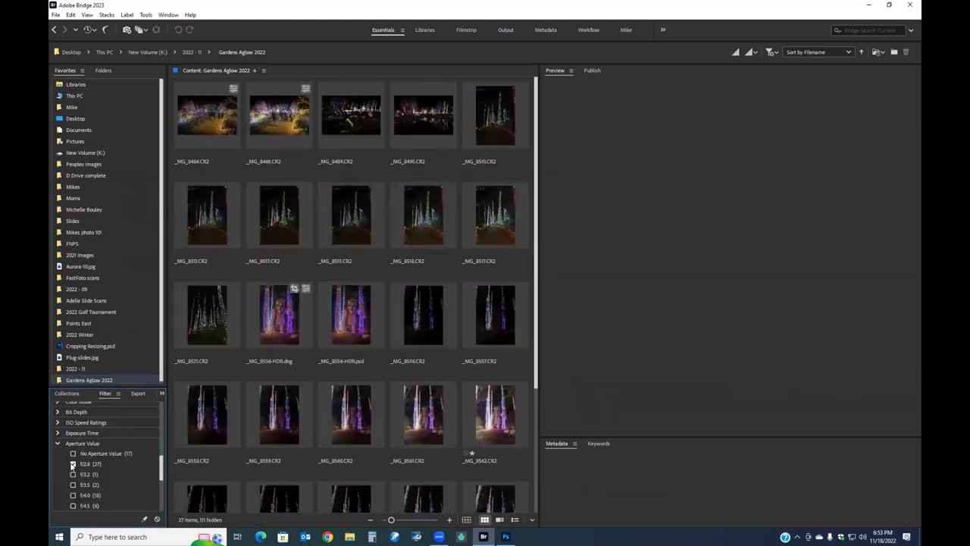
left_click(344, 331)
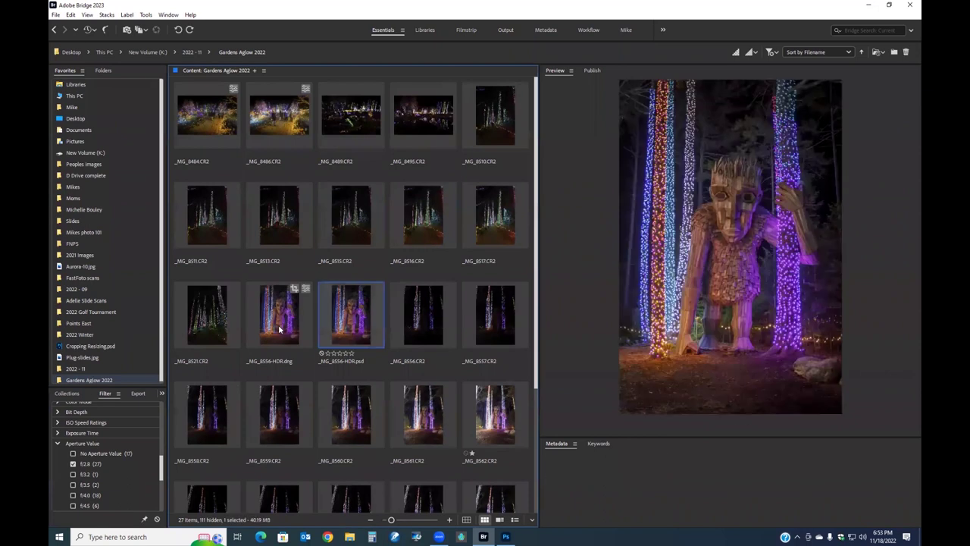
left_click(416, 398)
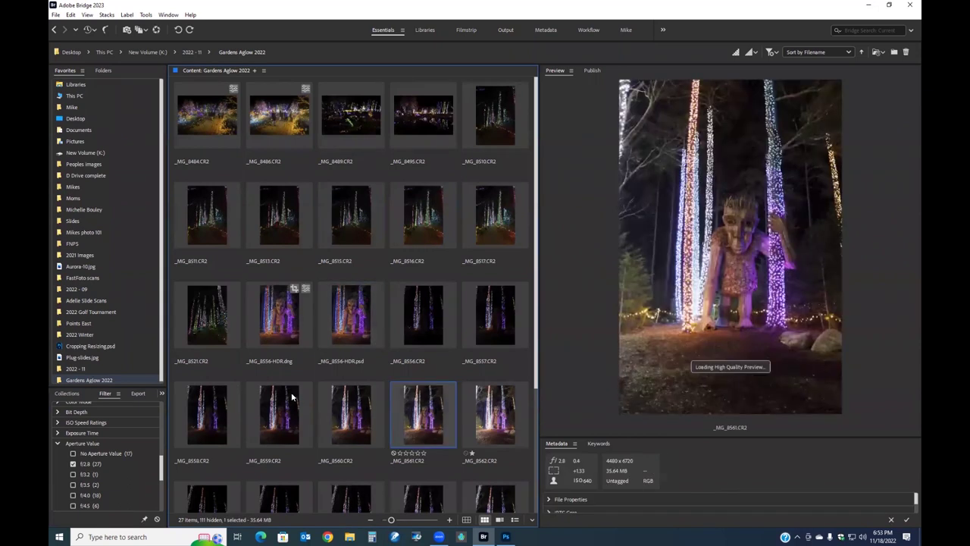
left_click(72, 463)
scroll(85, 470, "down", 3)
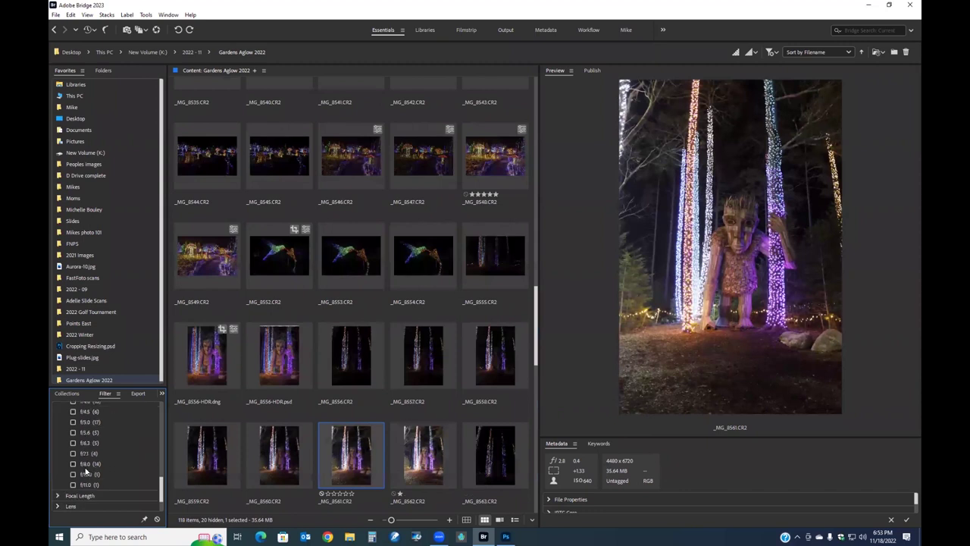
Step: Filter by aperture f/11.0 and then f/10.0, previewing _MG_8527.CR2 and _MG_8585.CR2 respectively, and clear the filter
left_click(73, 484)
left_click(214, 122)
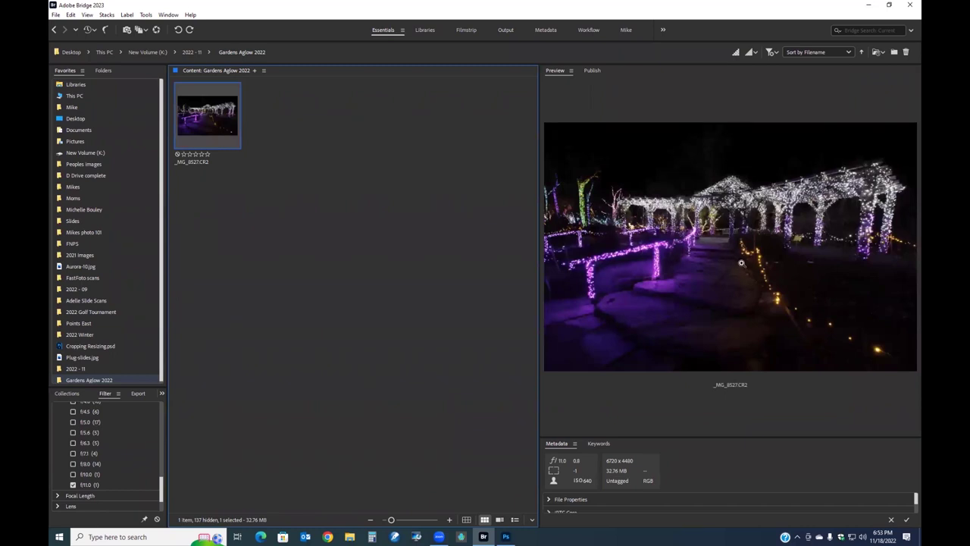
left_click(73, 473)
left_click(73, 484)
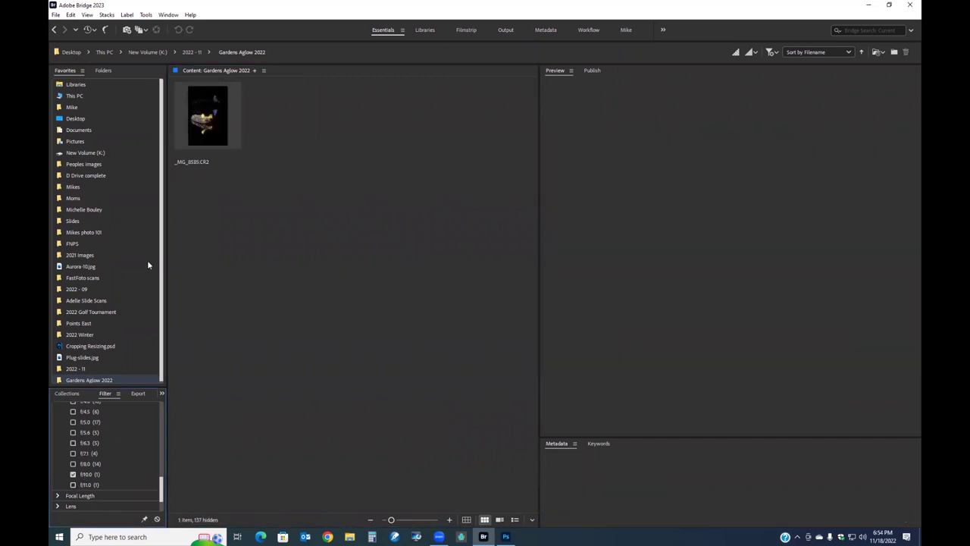
left_click(209, 136)
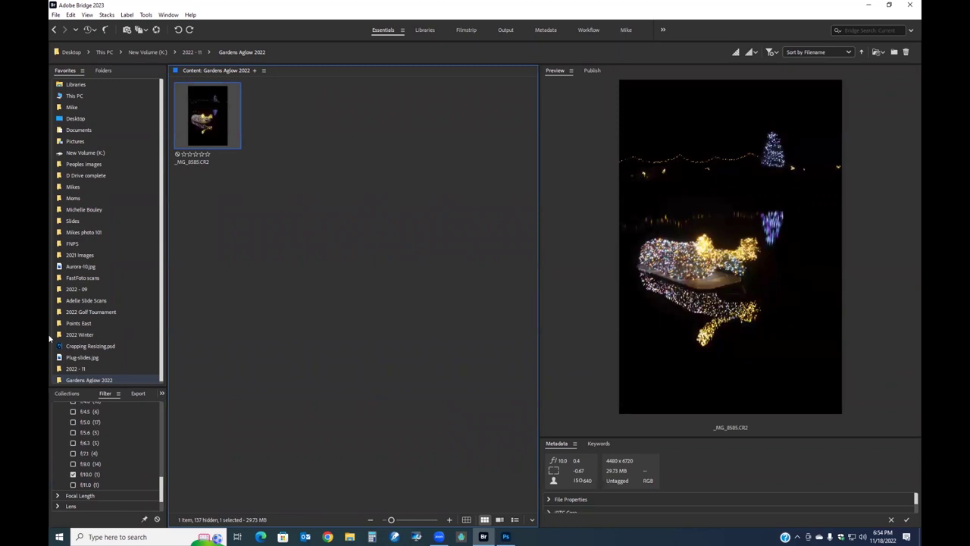
left_click(73, 474)
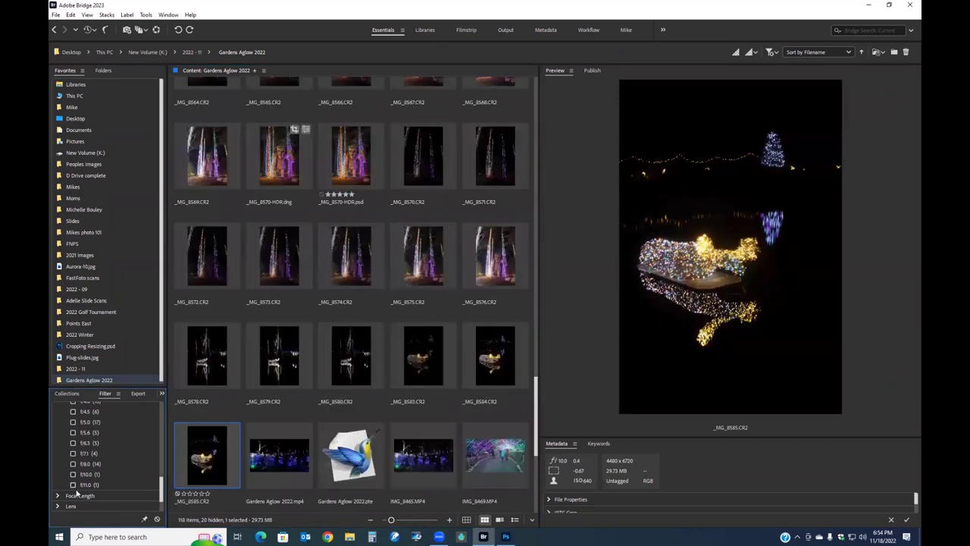
Step: Expand the focal length criterion, show only the 16.0 mm images, and clear that filter
scroll(76, 493, "down", 2)
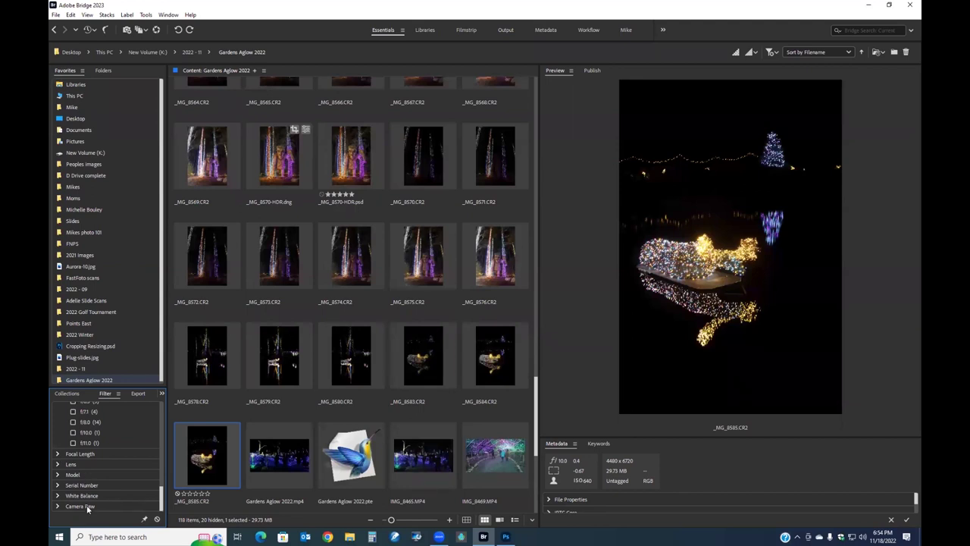
left_click(58, 454)
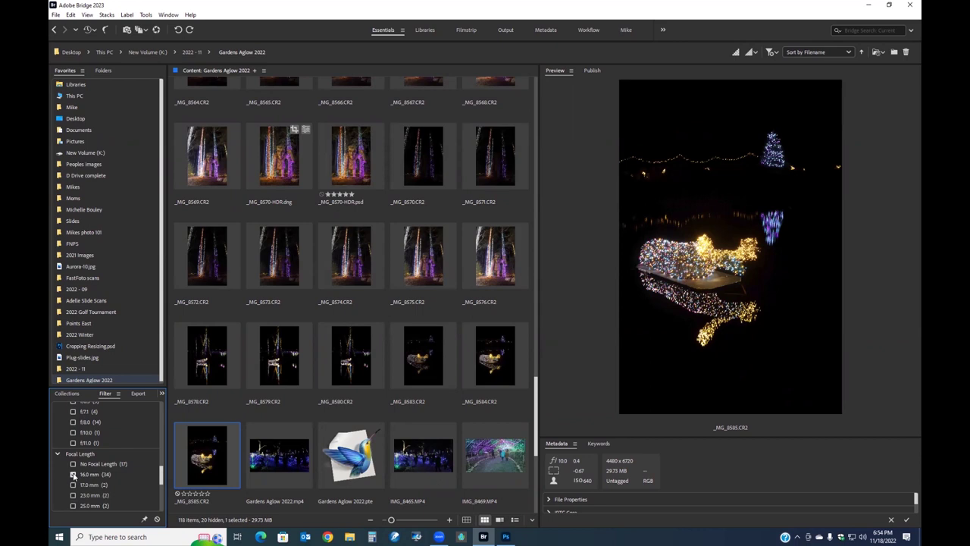
left_click(74, 474)
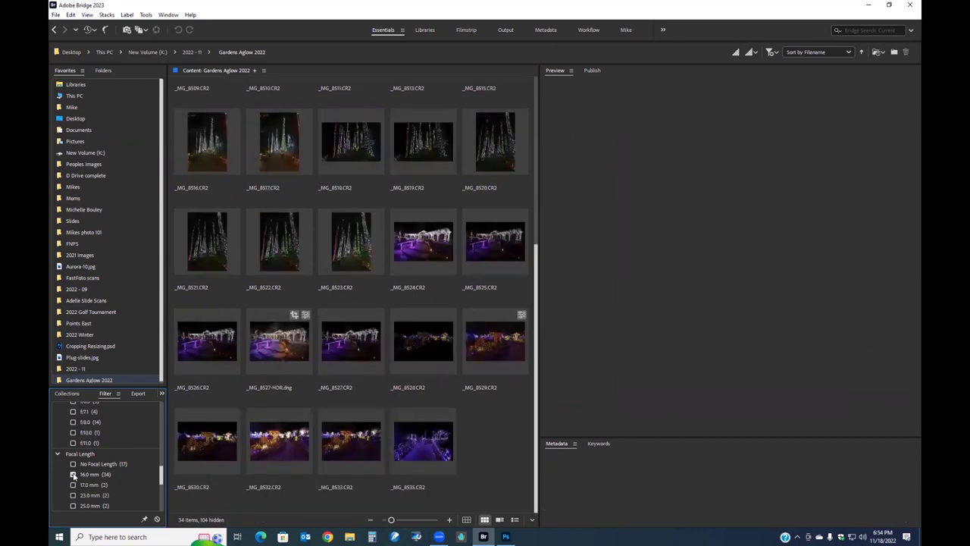
left_click(74, 474)
Step: Filter by the 95.0 mm focal length, preview _MG_8579.CR2, and clear the filter
scroll(80, 477, "down", 5)
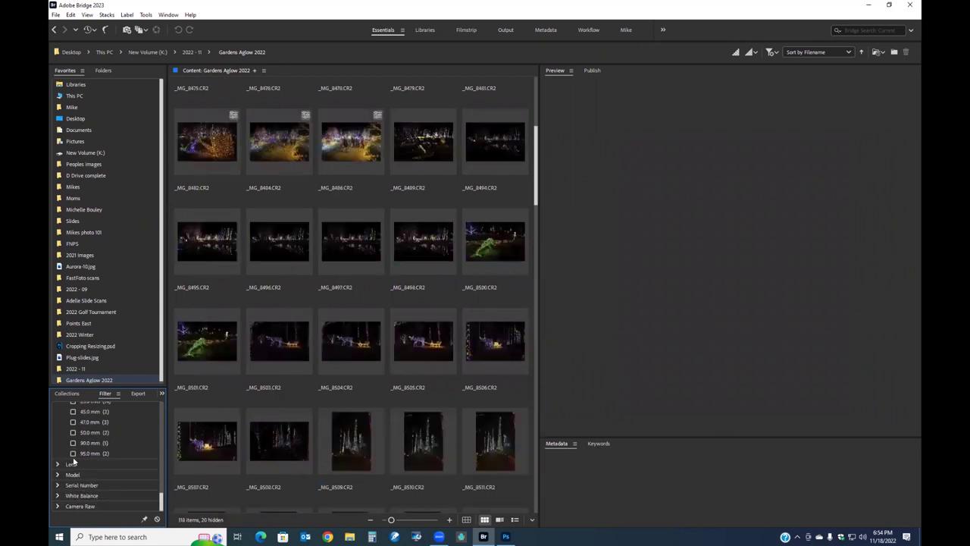
left_click(72, 452)
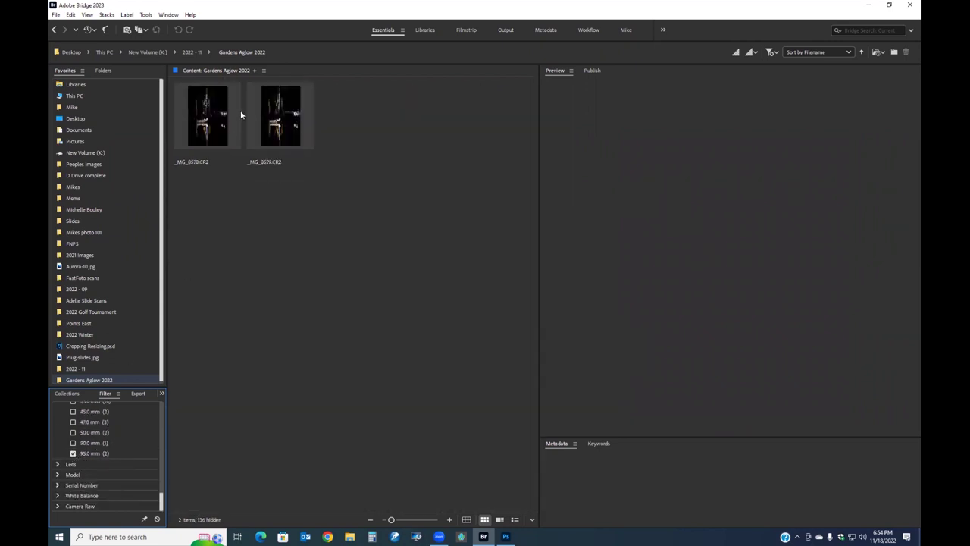
left_click(276, 126)
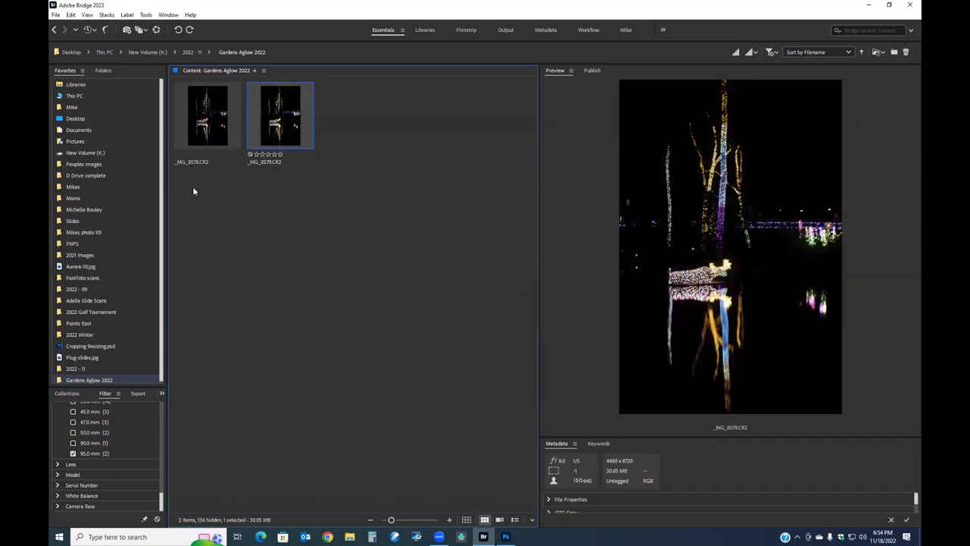
left_click(72, 453)
Step: Filter by the EF16-35mm f/2.8L USM lens, preview _MG_8570-HDR.dng and _MG_8570-HDR.psd, and clear the filter
left_click(58, 464)
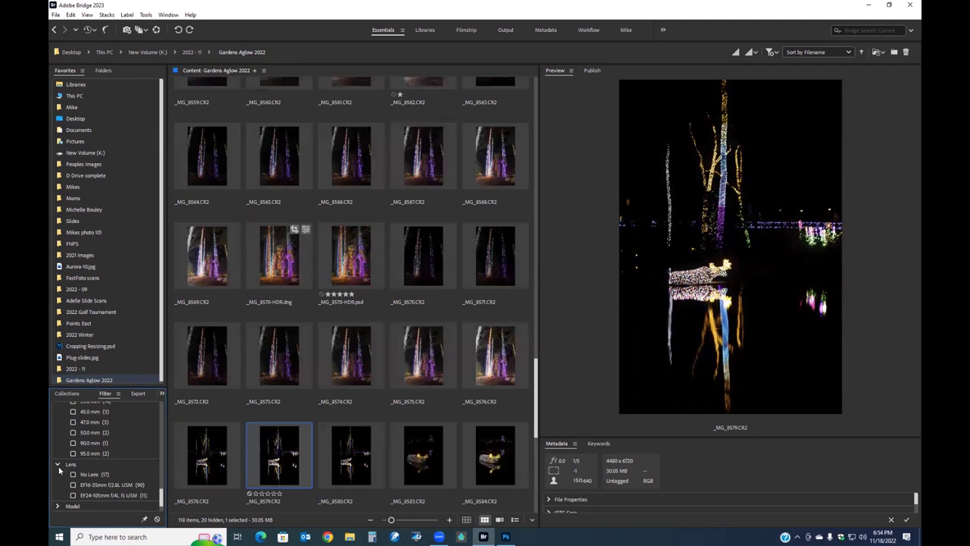
scroll(105, 481, "down", 1)
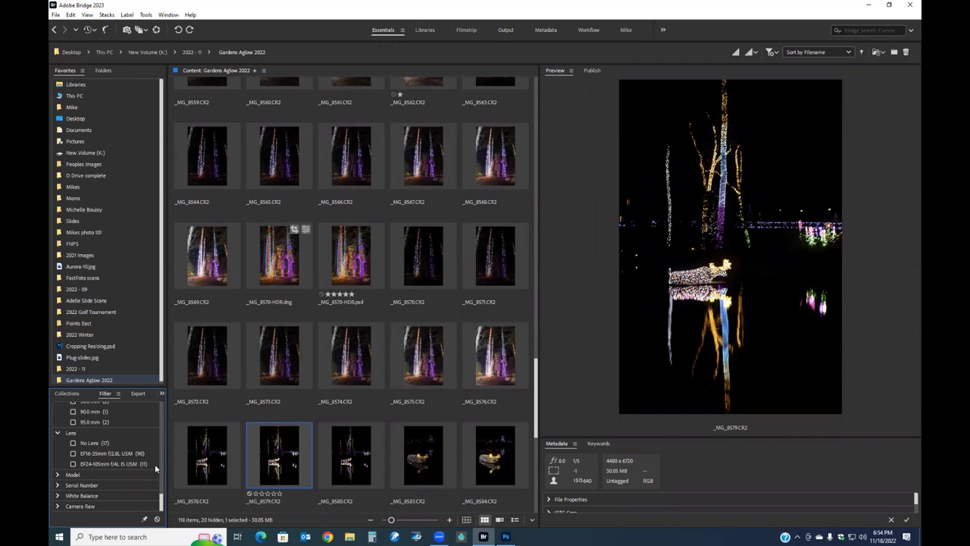
left_click(73, 454)
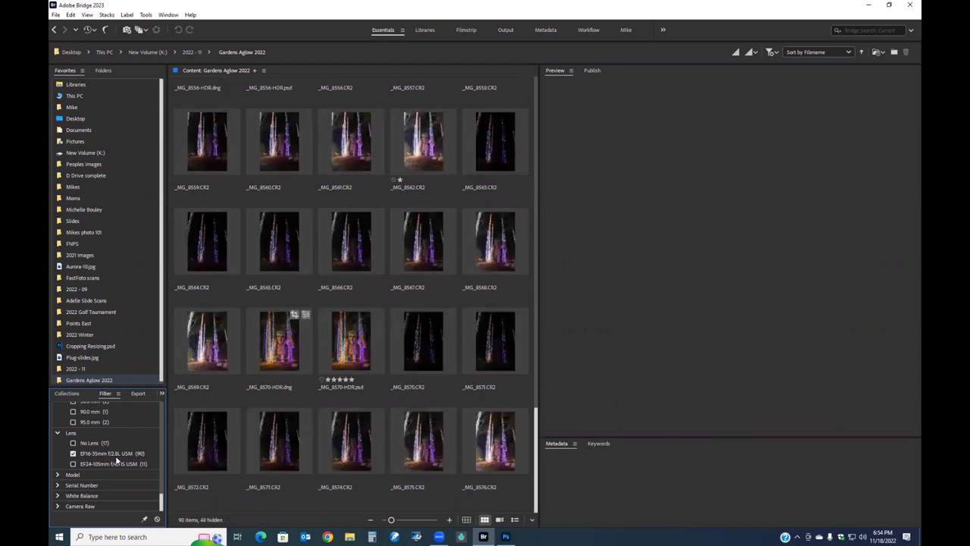
left_click(278, 354)
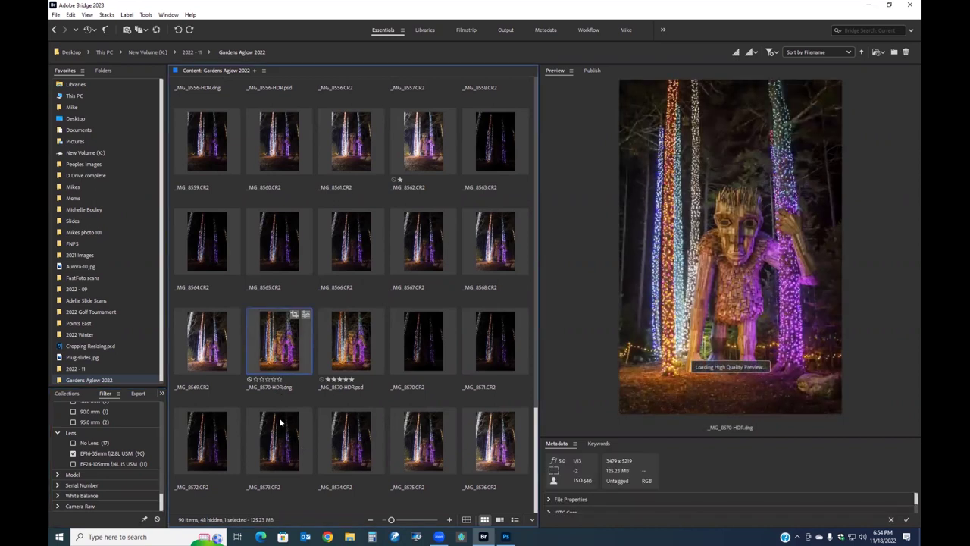
right_click(346, 391)
left_click(74, 458)
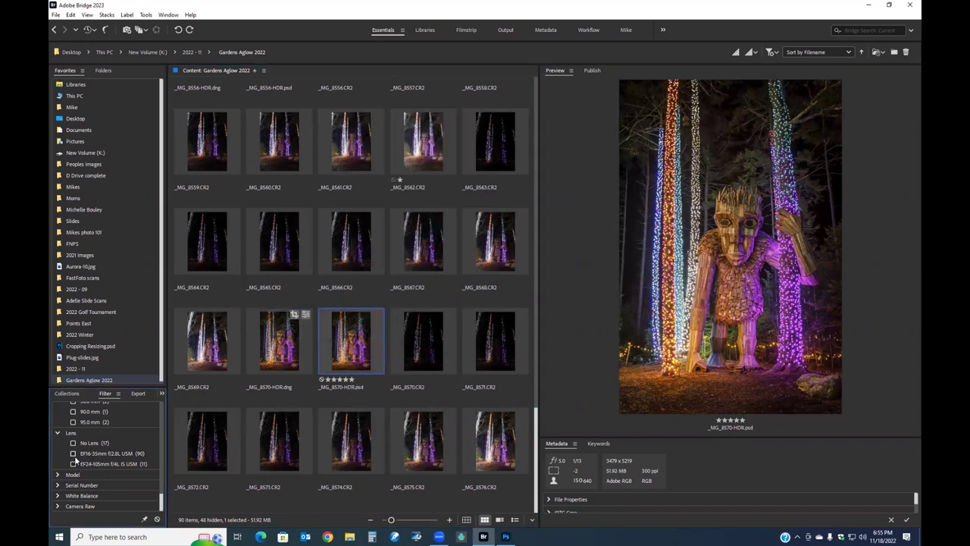
Step: Show only the images taken with the EF24-105mm f/4L IS USM lens, and clear that filter
left_click(73, 463)
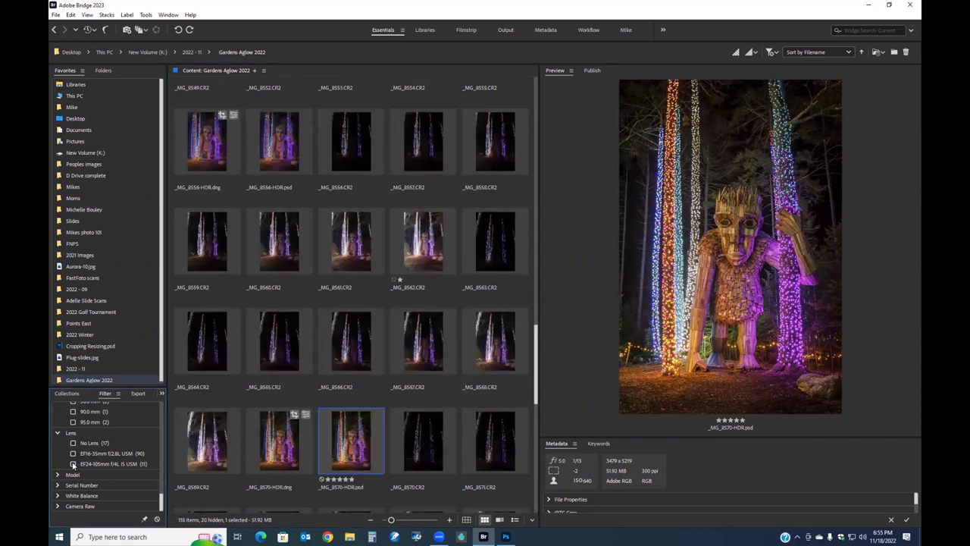
left_click(73, 463)
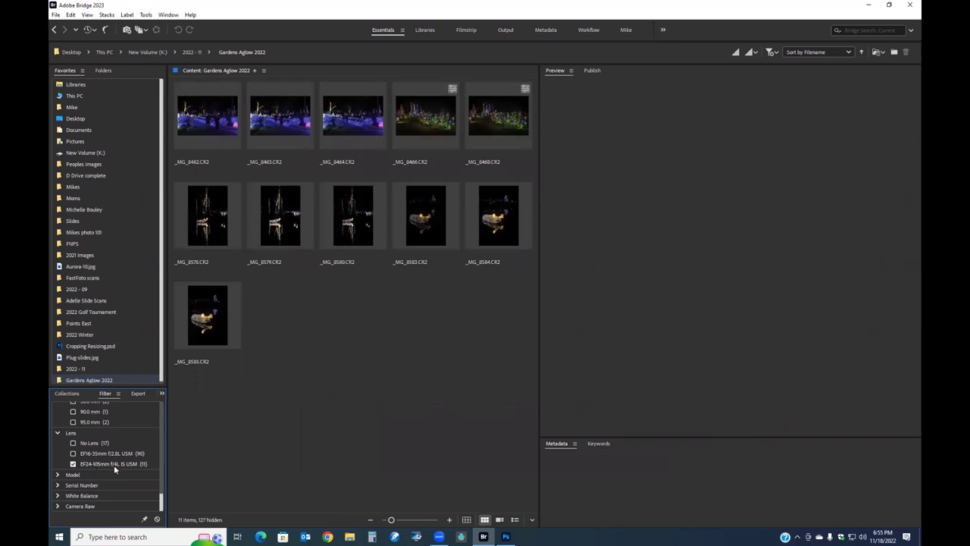
left_click(73, 463)
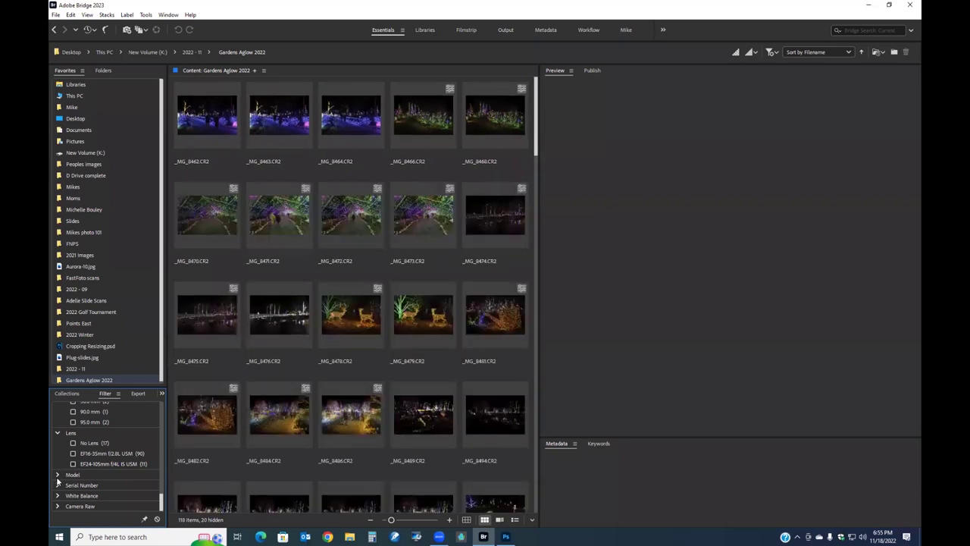
Step: Examine the values available under the camera model, serial number and white balance criteria, collapsing each one after viewing
left_click(57, 474)
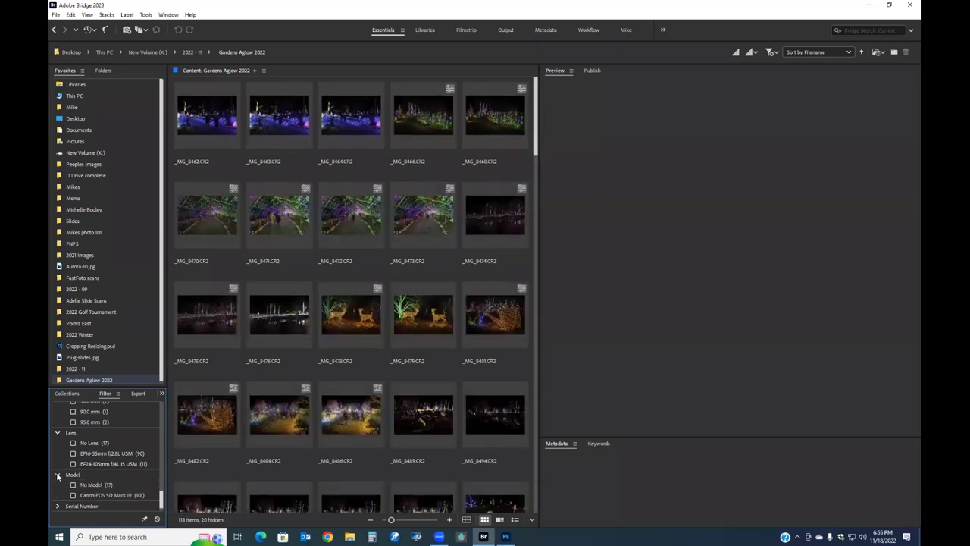
scroll(76, 482, "down", 1)
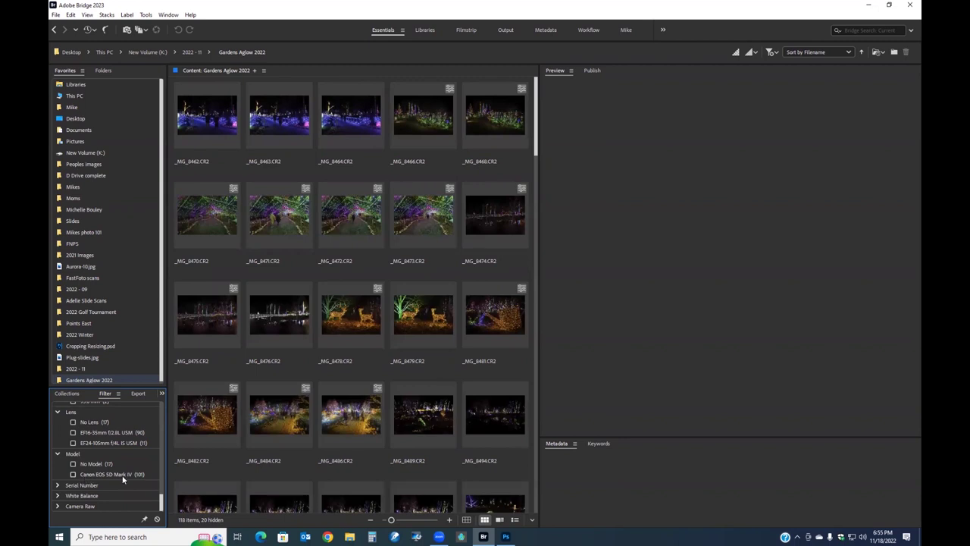
left_click(57, 453)
left_click(59, 485)
scroll(84, 488, "down", 1)
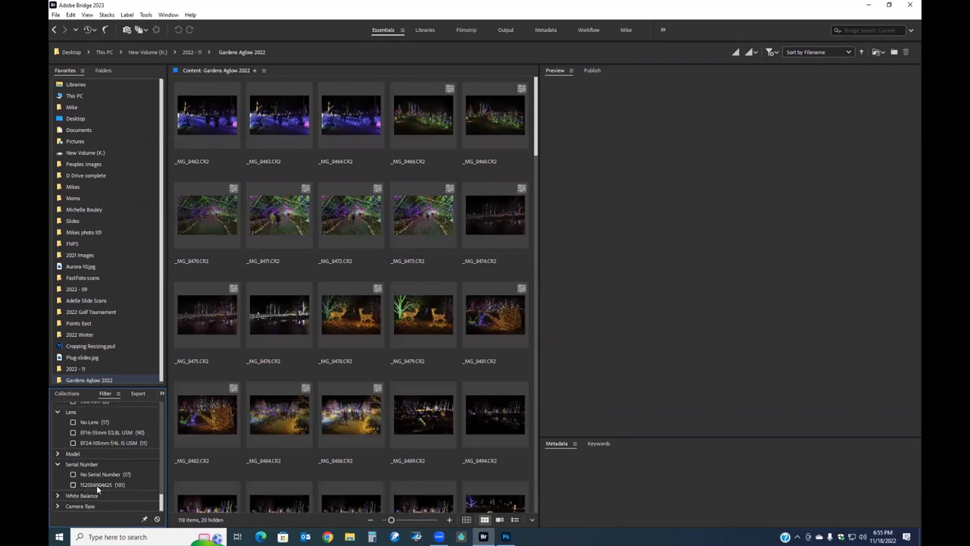
left_click(57, 463)
left_click(57, 496)
scroll(73, 502, "down", 1)
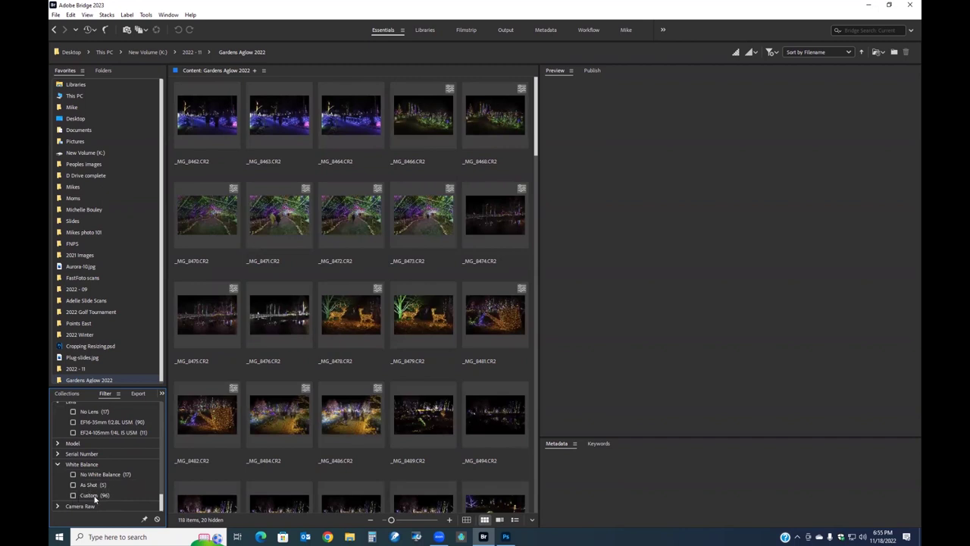
left_click(58, 465)
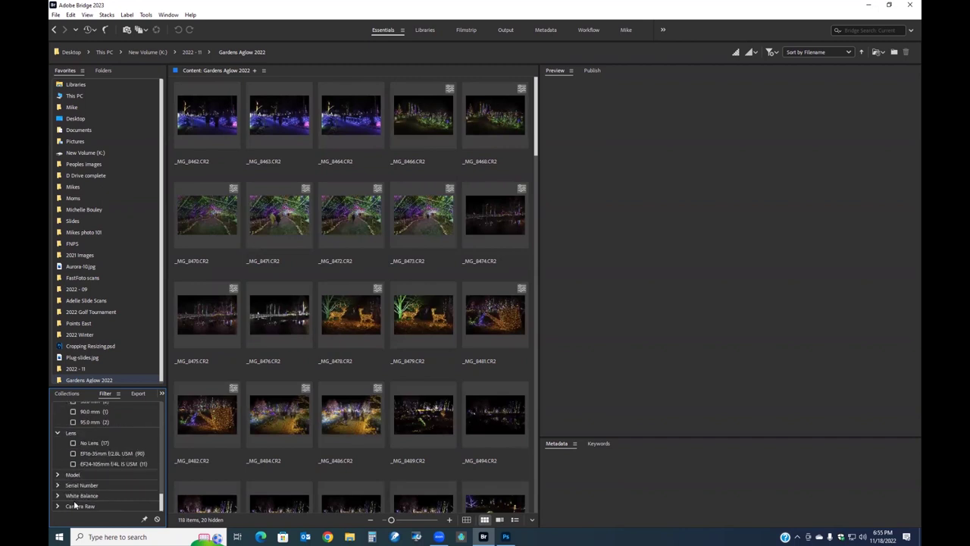
Step: Filter by the Camera Raw options Un-cropped and Cropped, clear them, and collapse the criterion
left_click(58, 505)
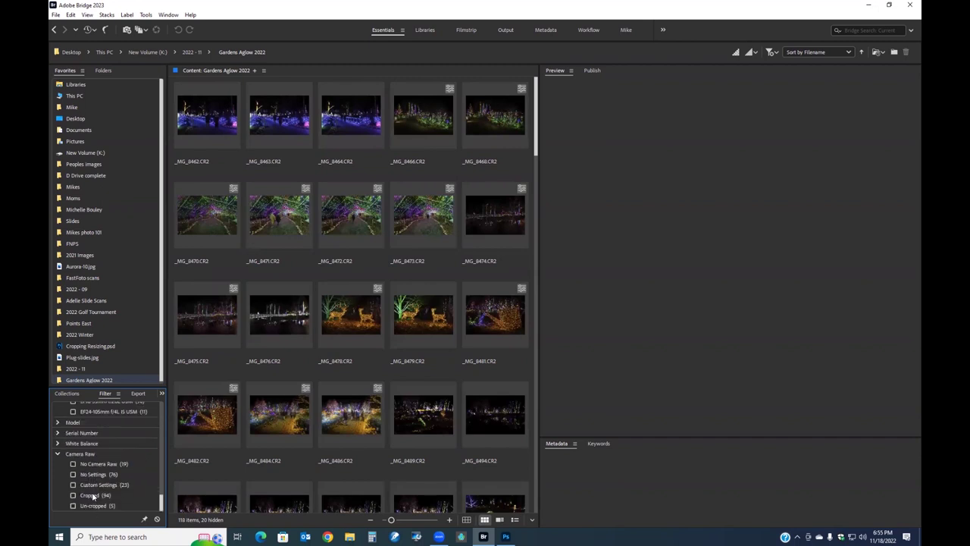
left_click(73, 506)
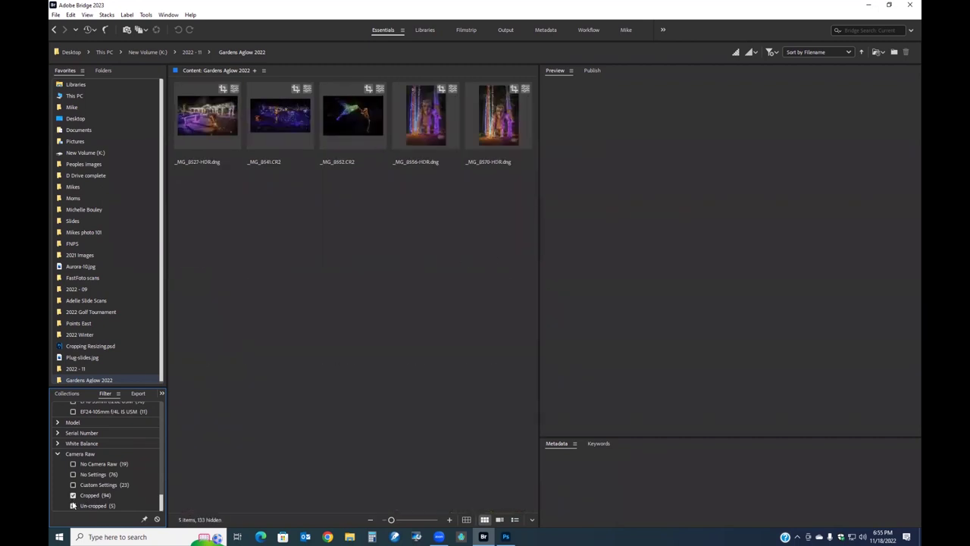
left_click(73, 495)
left_click(73, 505)
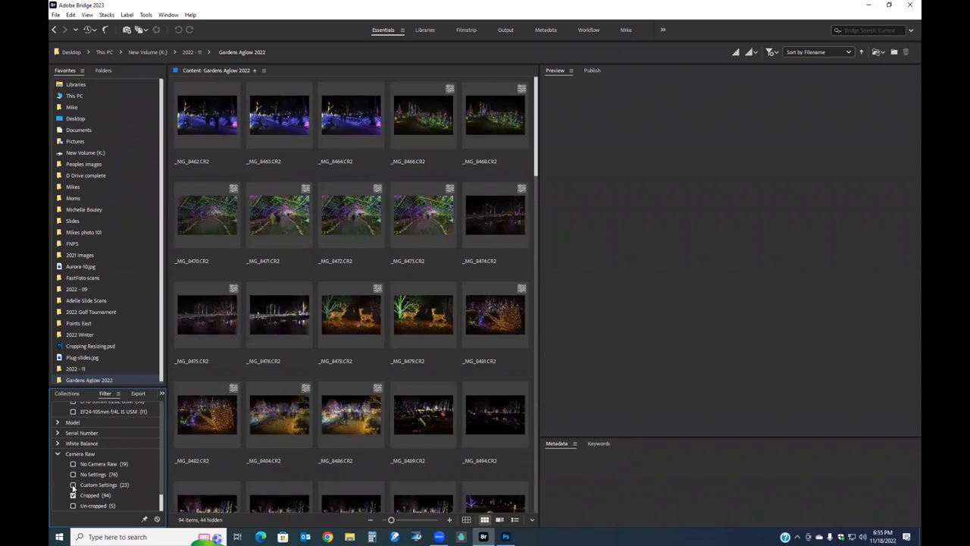
left_click(73, 494)
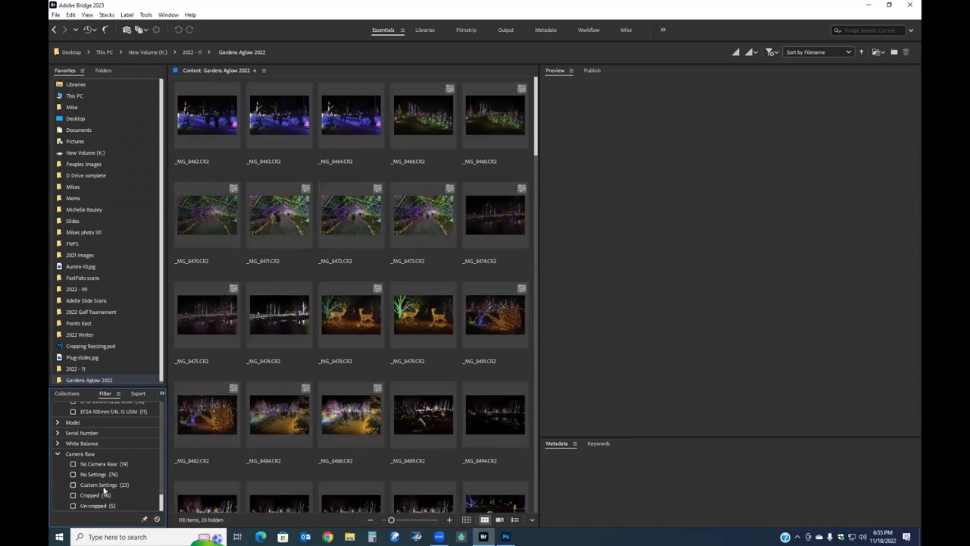
left_click(58, 455)
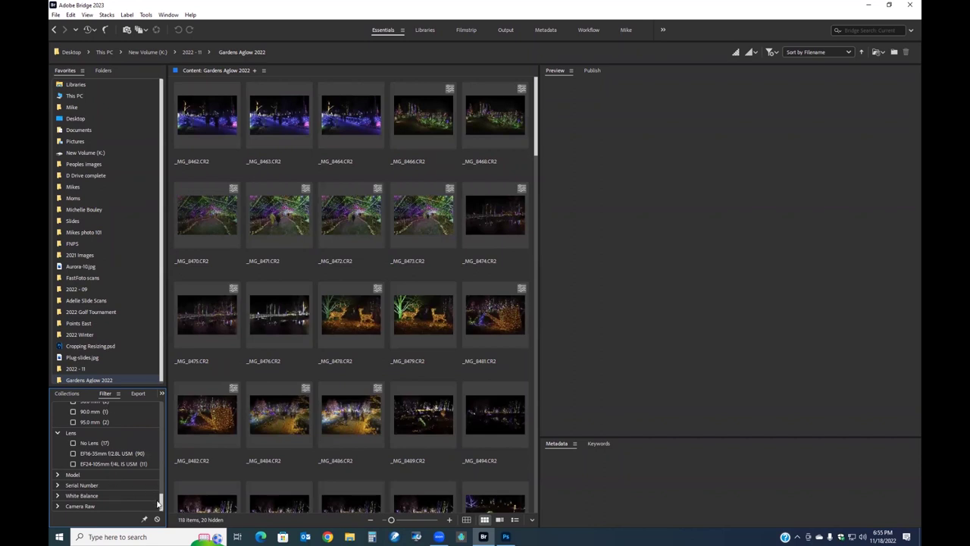
Step: Filter for DNG images, try combining them with the 16:9 aspect ratio, and clear both filters
left_click_drag(160, 502, 165, 405)
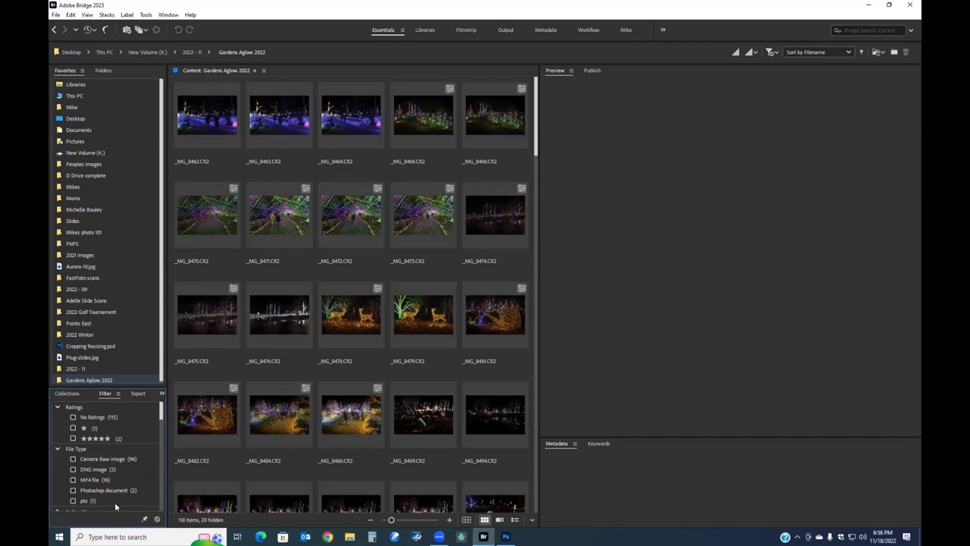
left_click(73, 469)
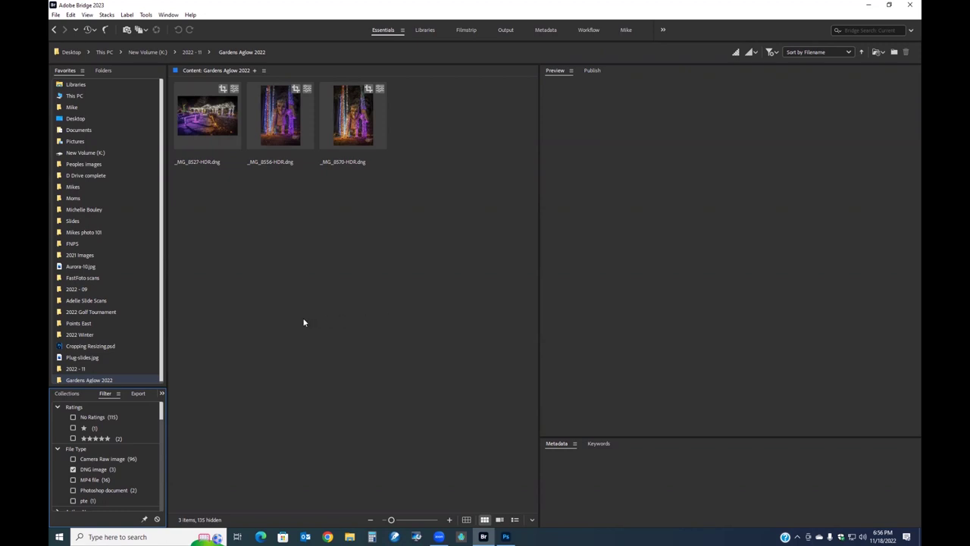
scroll(139, 414, "down", 5)
scroll(139, 414, "down", 1)
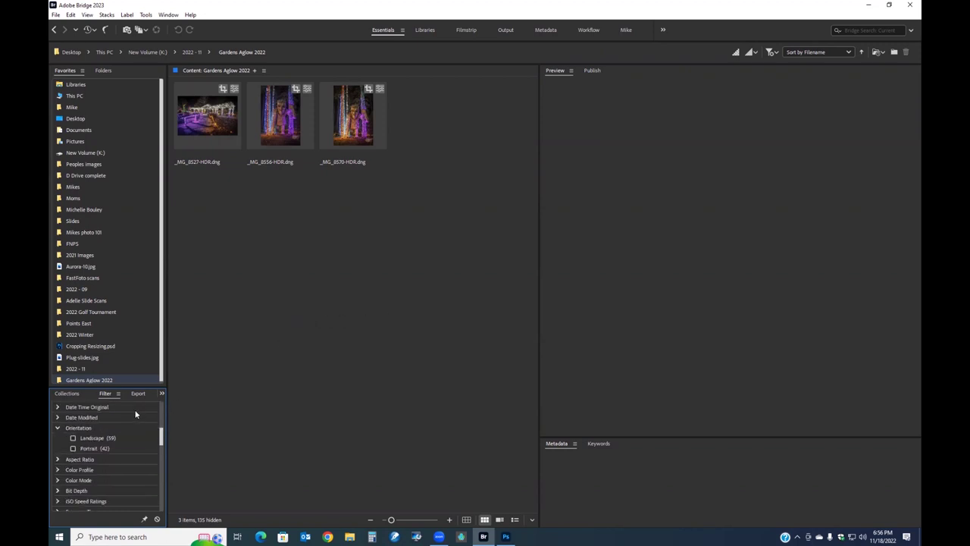
left_click(57, 460)
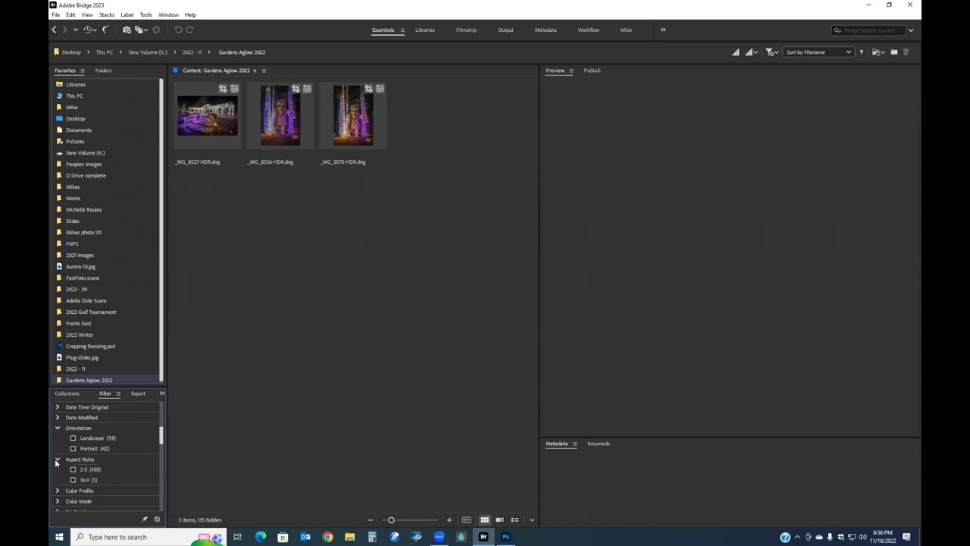
left_click(73, 479)
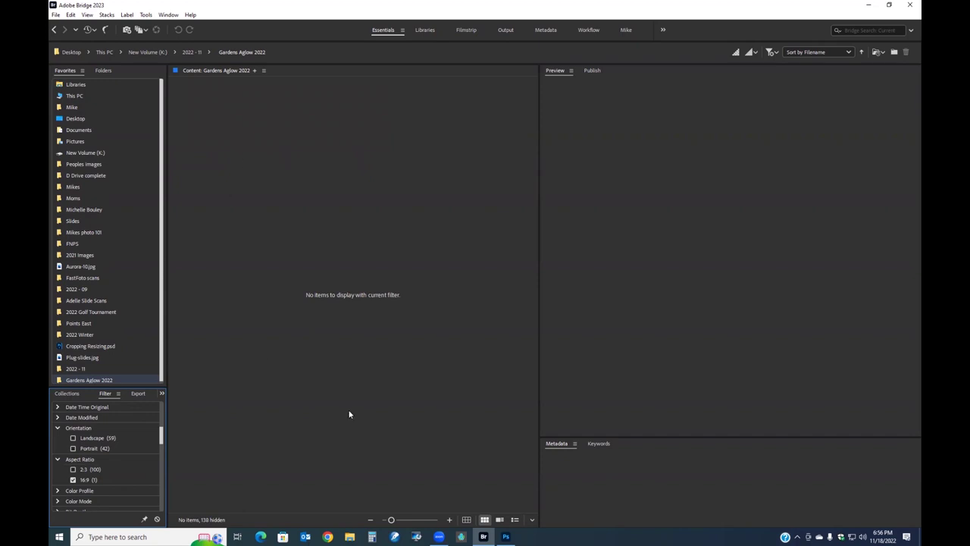
left_click(73, 480)
scroll(162, 423, "up", 5)
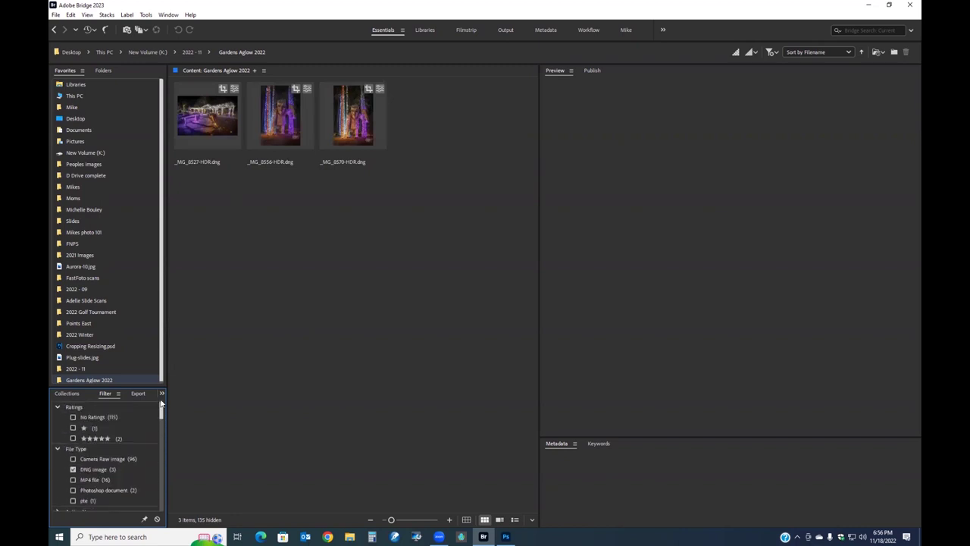
scroll(91, 507, "down", 1)
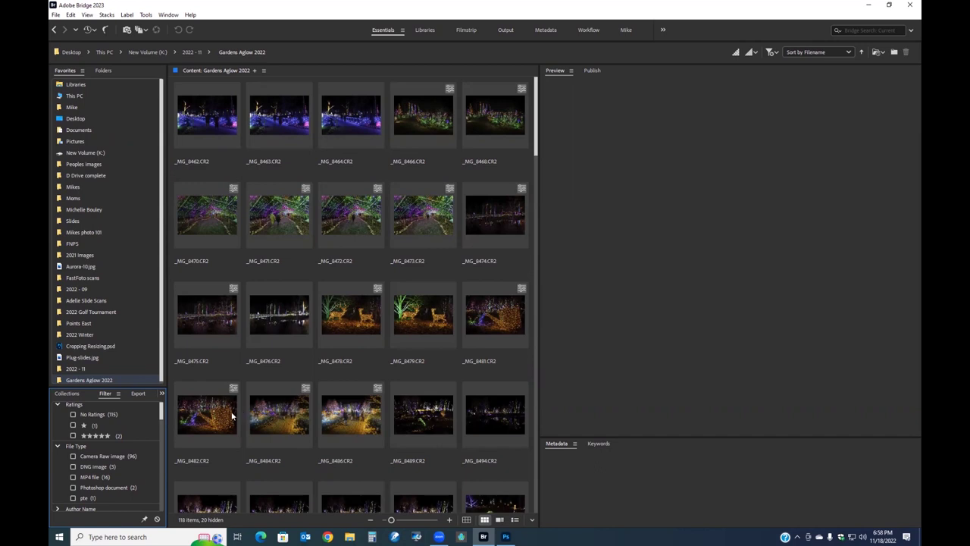
Step: Select _MG_8484.CR2, enlarge the metadata area below its preview, and expand the File Properties section
left_click(291, 419)
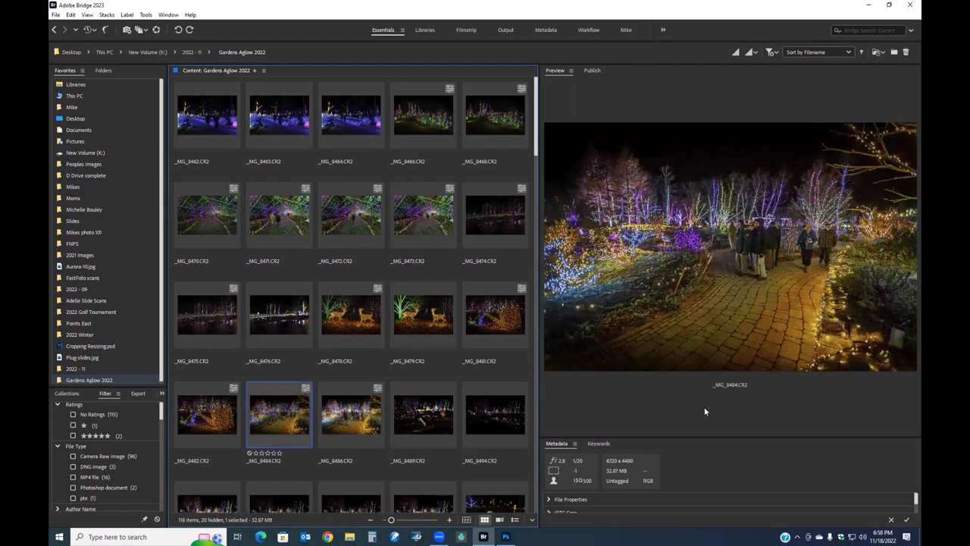
left_click_drag(705, 434, 693, 267)
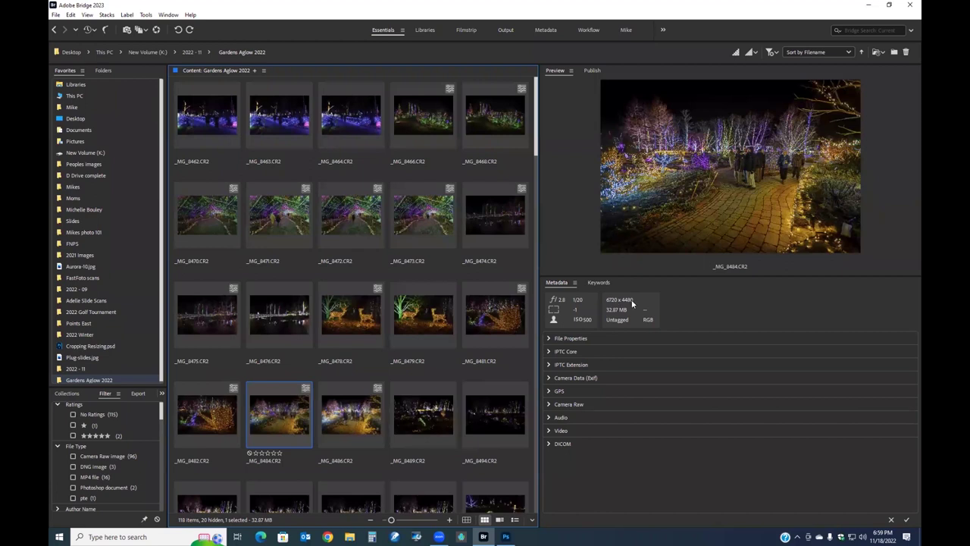
left_click(549, 339)
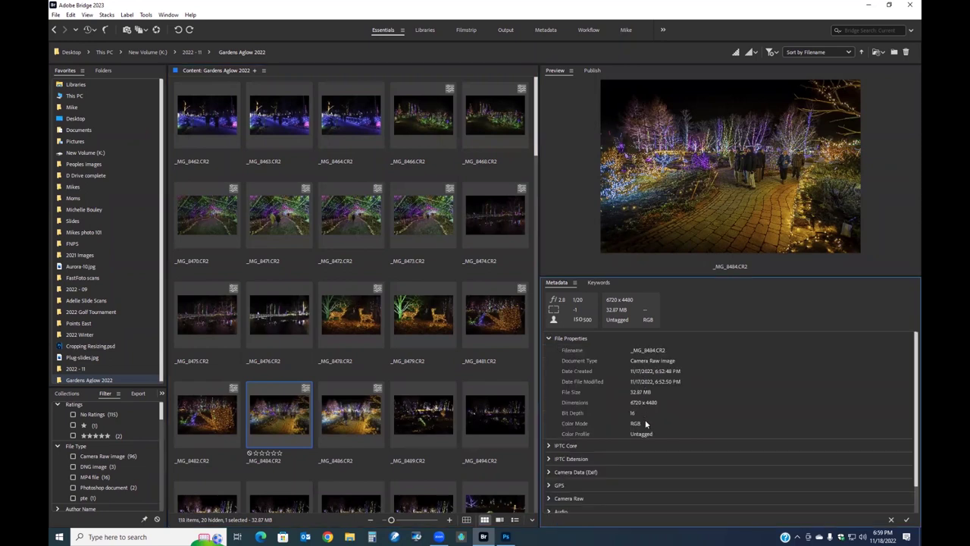
scroll(645, 423, "down", 1)
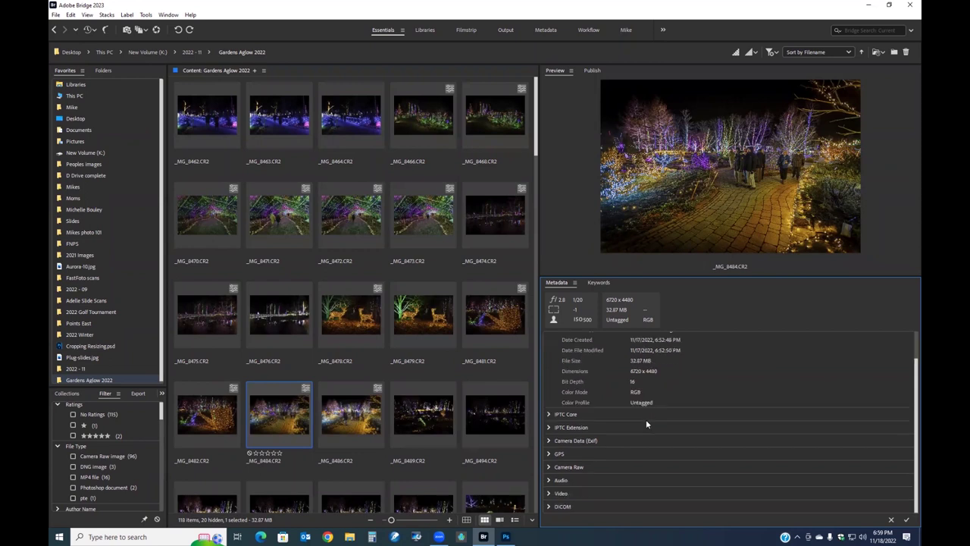
Step: Expand the IPTC Core section and examine the creator contact and content fields available for the image
left_click(558, 416)
scroll(682, 472, "down", 3)
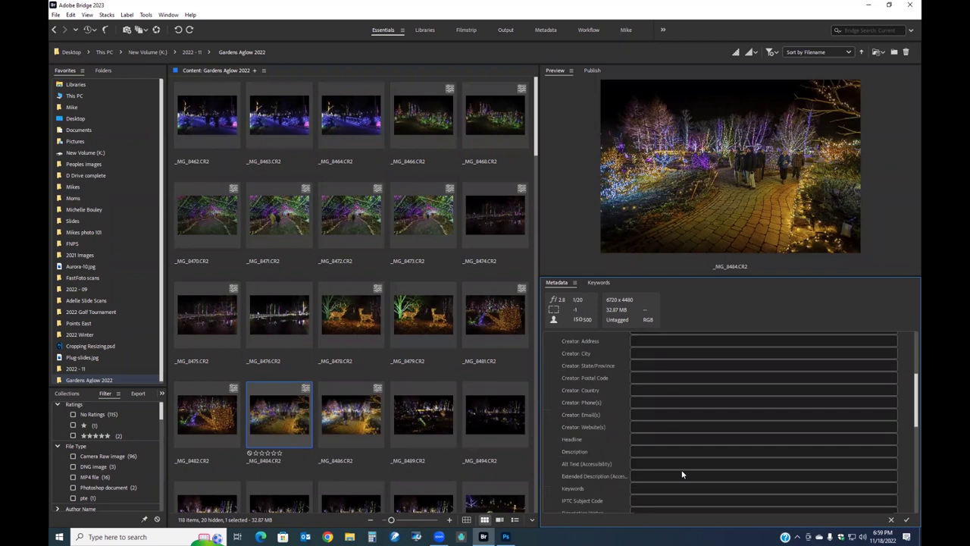
scroll(657, 425, "up", 2)
left_click(697, 388)
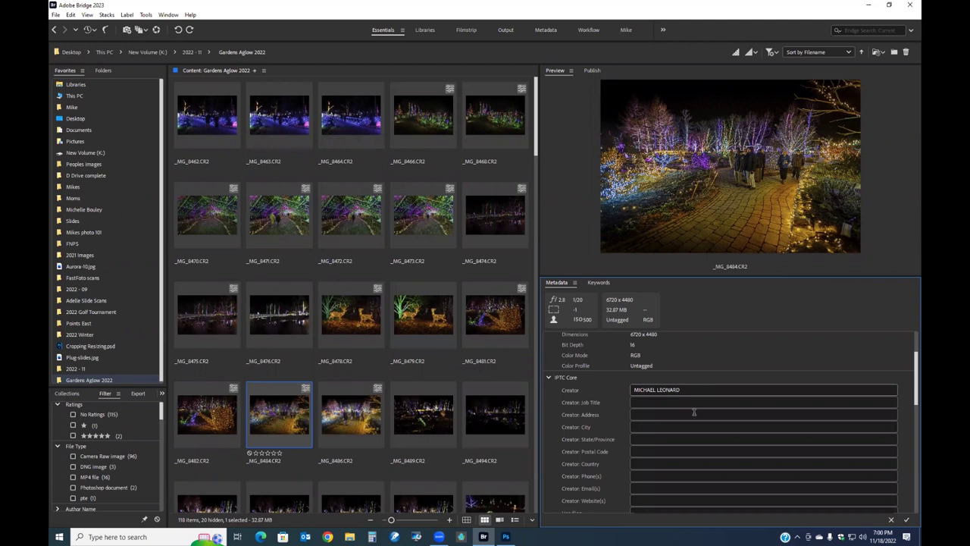
scroll(693, 440, "down", 3)
scroll(694, 449, "up", 2)
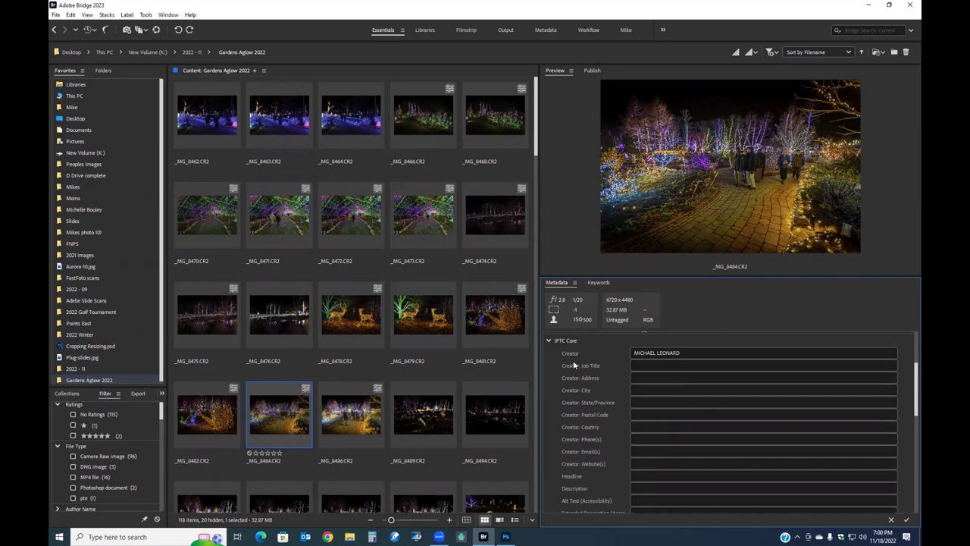
left_click(640, 390)
left_click(662, 403)
scroll(651, 438, "down", 1)
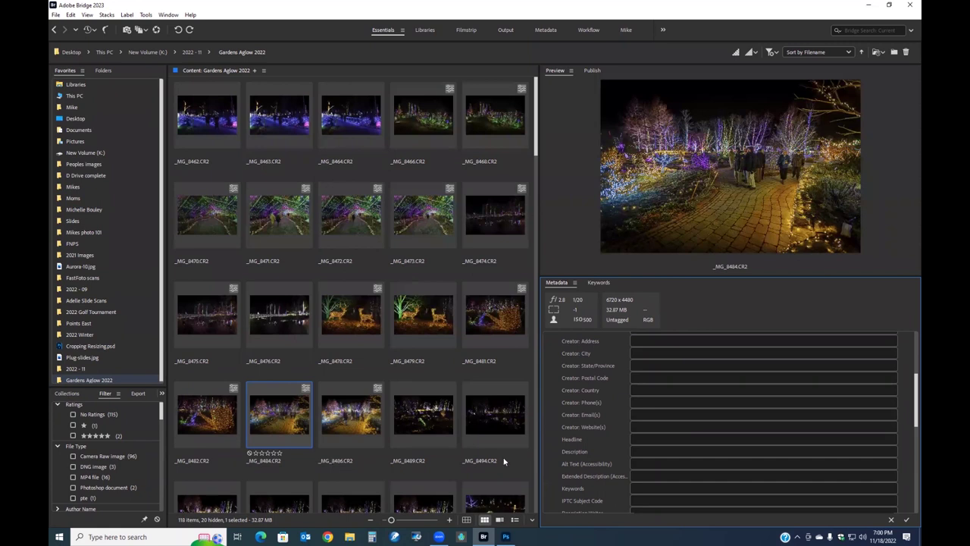
scroll(581, 470, "up", 2)
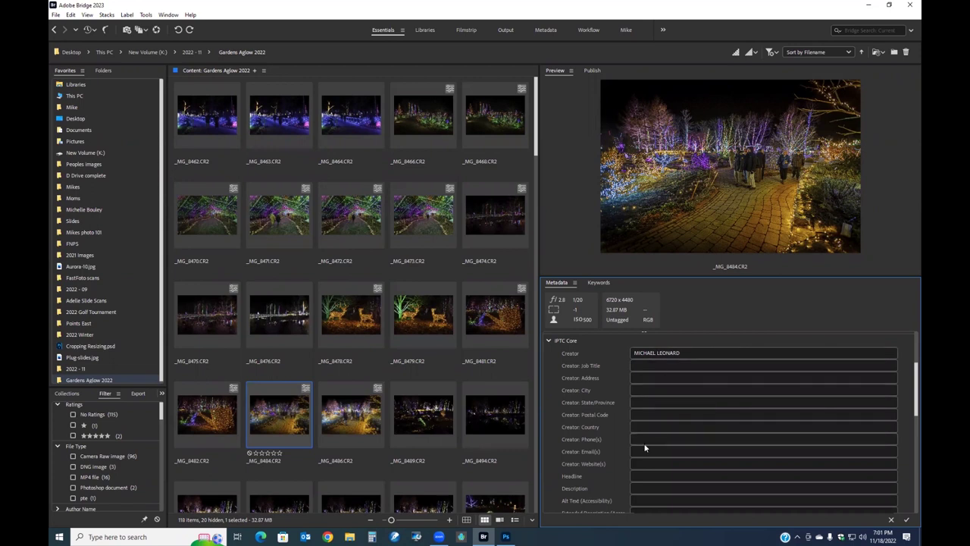
Step: Enter "Gardens Aglow" as the IPTC Core description and "Lights" as the headline of _MG_8484.CR2
scroll(645, 447, "down", 3)
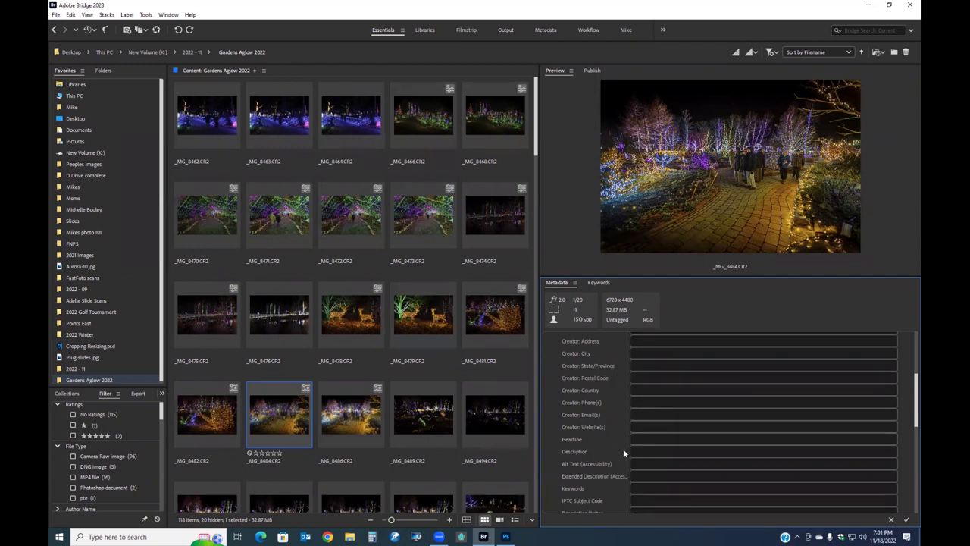
left_click(646, 453)
left_click(648, 451)
type("Ga")
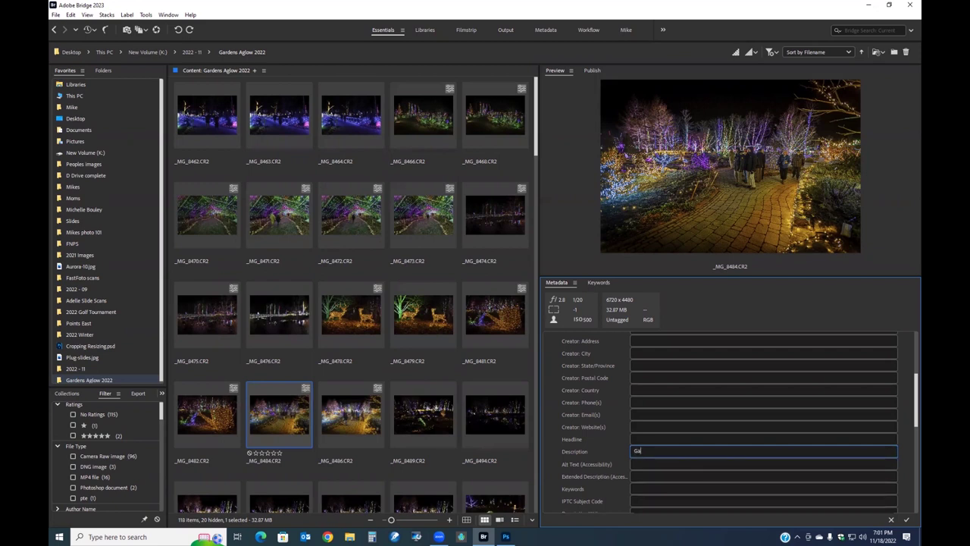
type("rdens Aglow")
left_click(640, 437)
type("Lights")
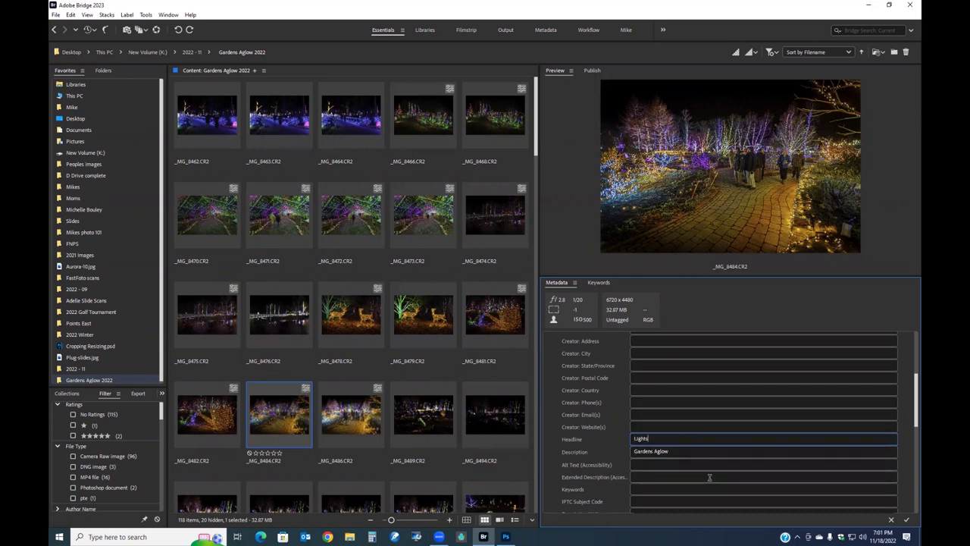
Step: Enter "Garden, Lights, Night, color" as the IPTC Core keywords
scroll(679, 477, "down", 1)
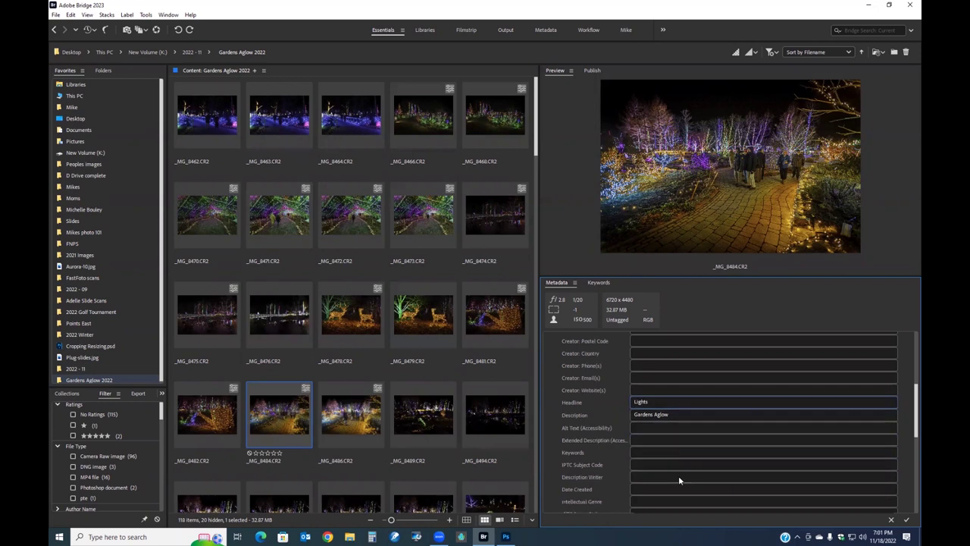
left_click(633, 450)
type("B")
key("BackSpace")
type("Gar")
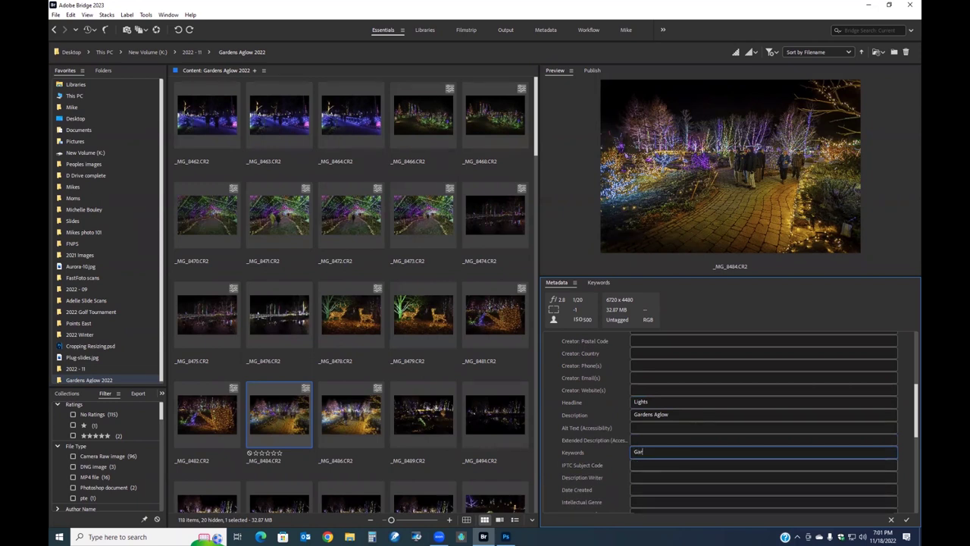
type("den, Lights, Night, color")
Step: Apply the pending metadata changes, compare the fields with those of _MG_8486.CR2, and reselect _MG_8484.CR2
left_click(386, 381)
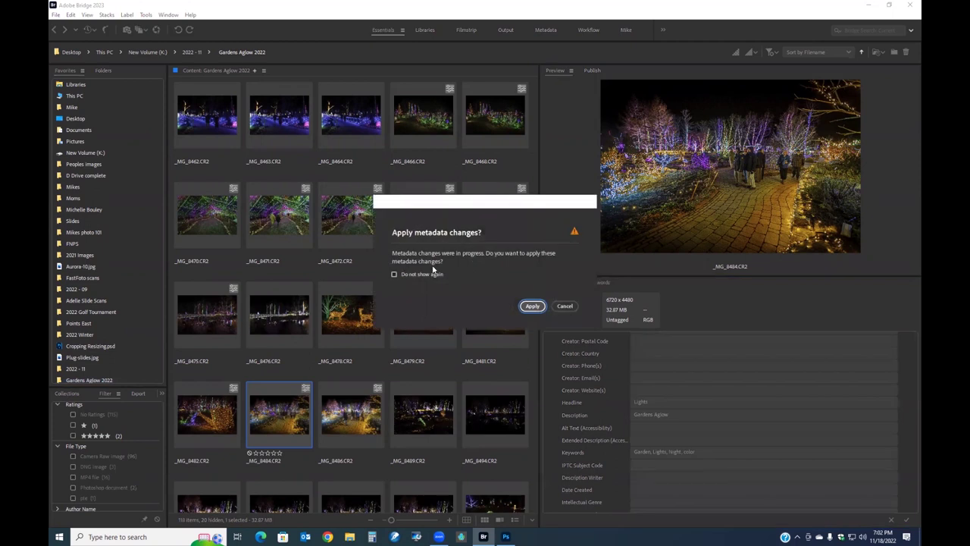
left_click(532, 306)
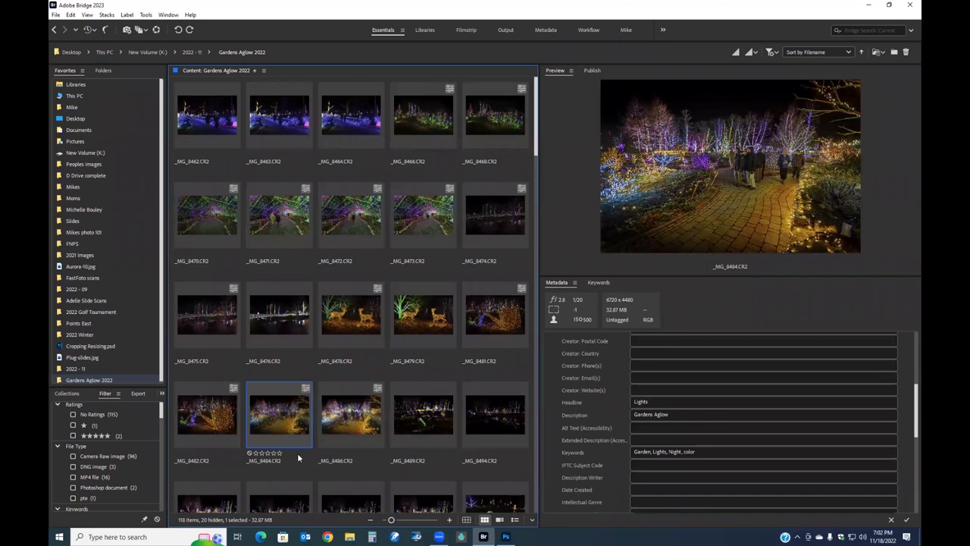
left_click(348, 421)
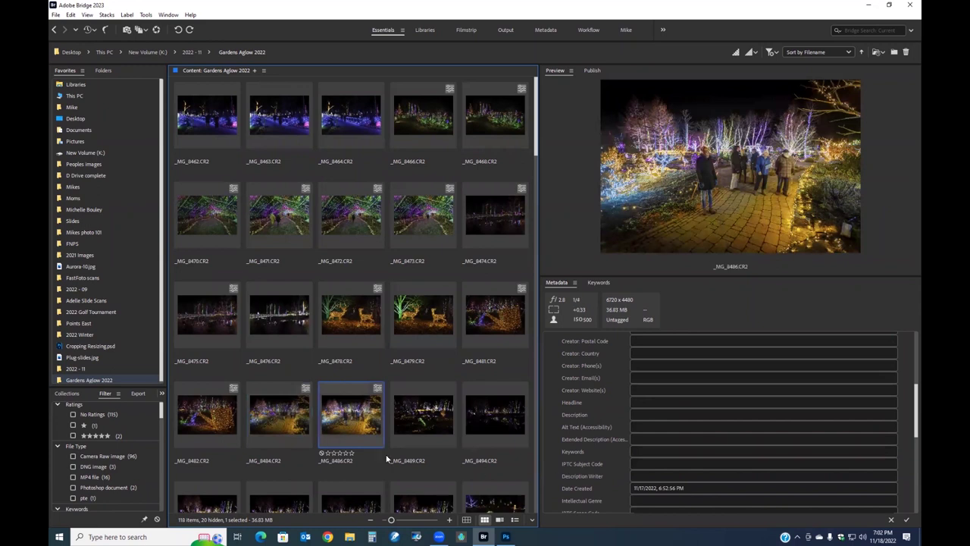
left_click(294, 416)
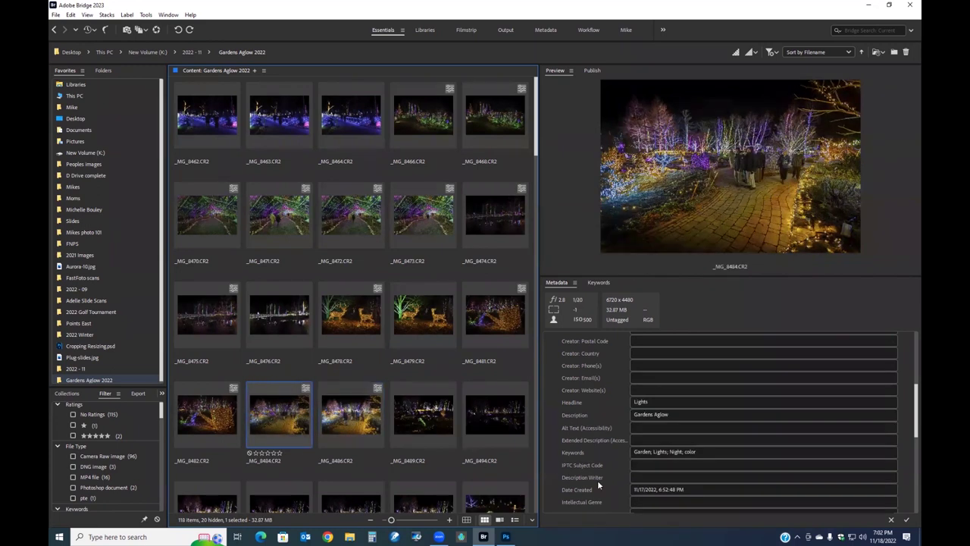
Step: Set the IPTC Core city to Boothbay and the state/province to Maine
scroll(721, 472, "down", 2)
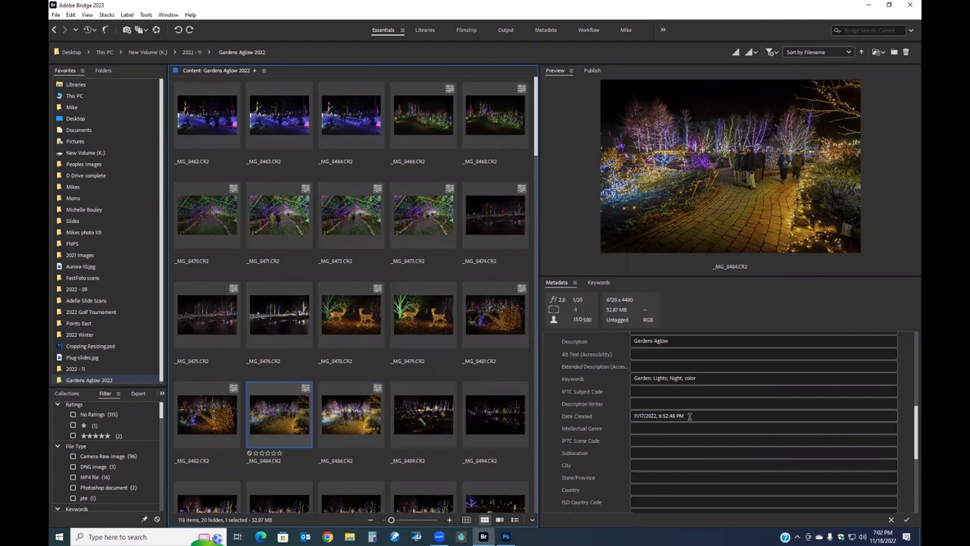
scroll(686, 418, "down", 1)
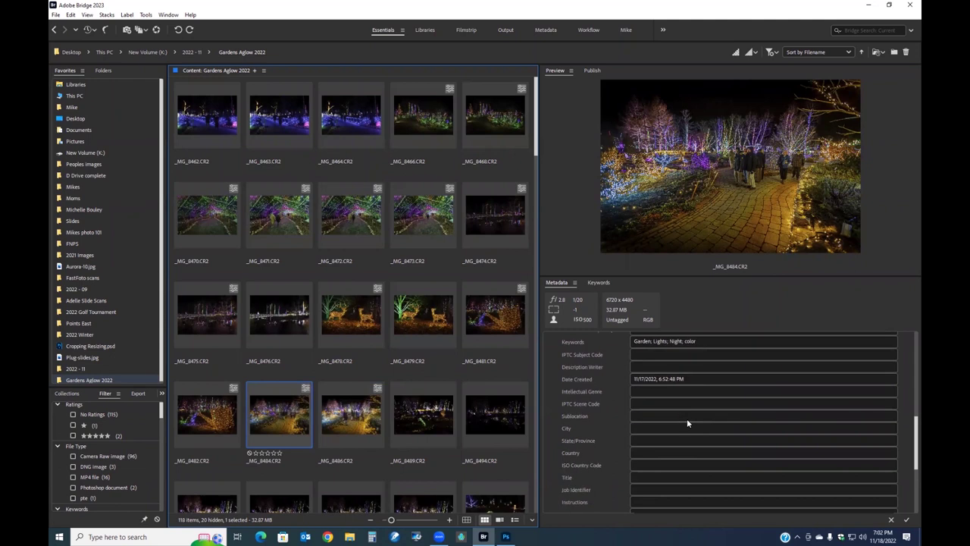
left_click(637, 427)
type("Boothbay")
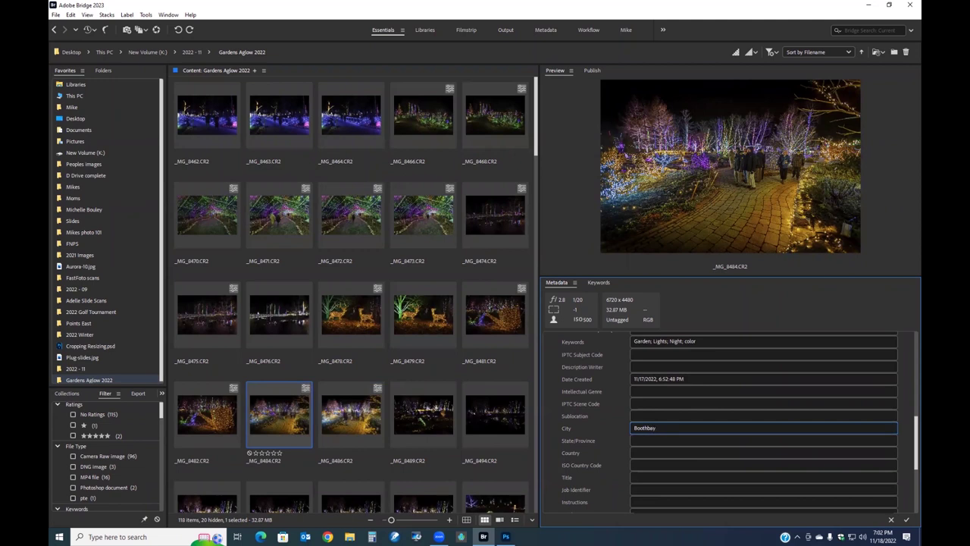
type("Maine")
Step: Set the copyright status of _MG_8484.CR2 to Copyrighted
scroll(629, 472, "down", 1)
scroll(633, 477, "down", 1)
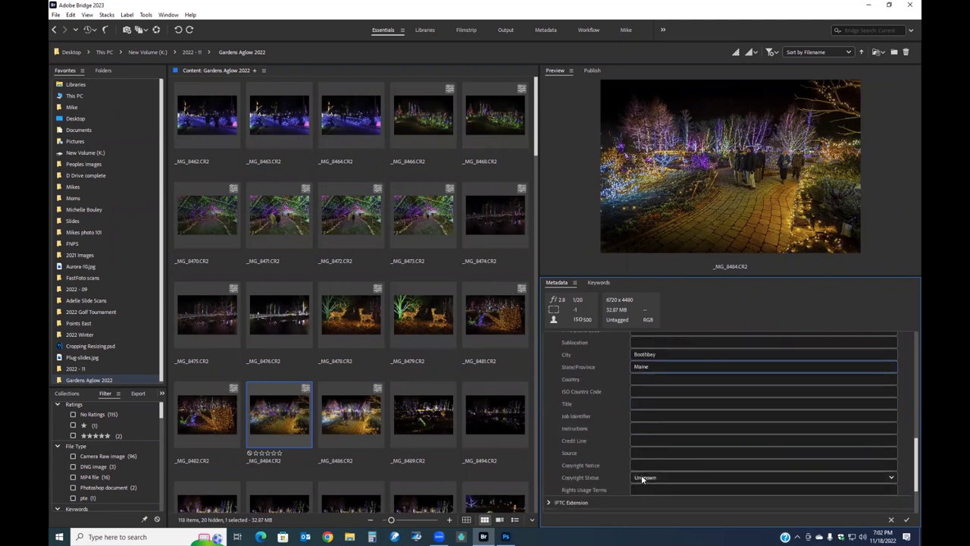
left_click(641, 478)
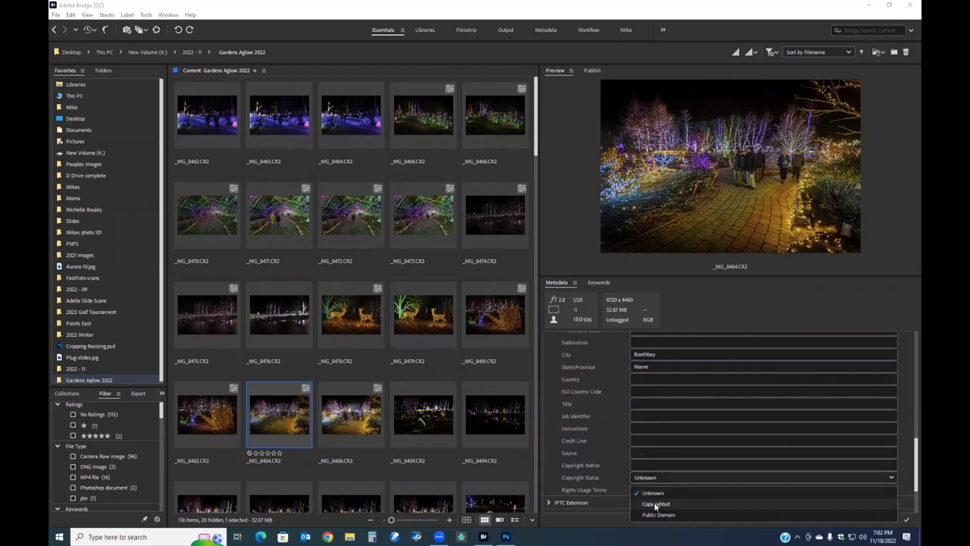
left_click(537, 312)
left_click(531, 309)
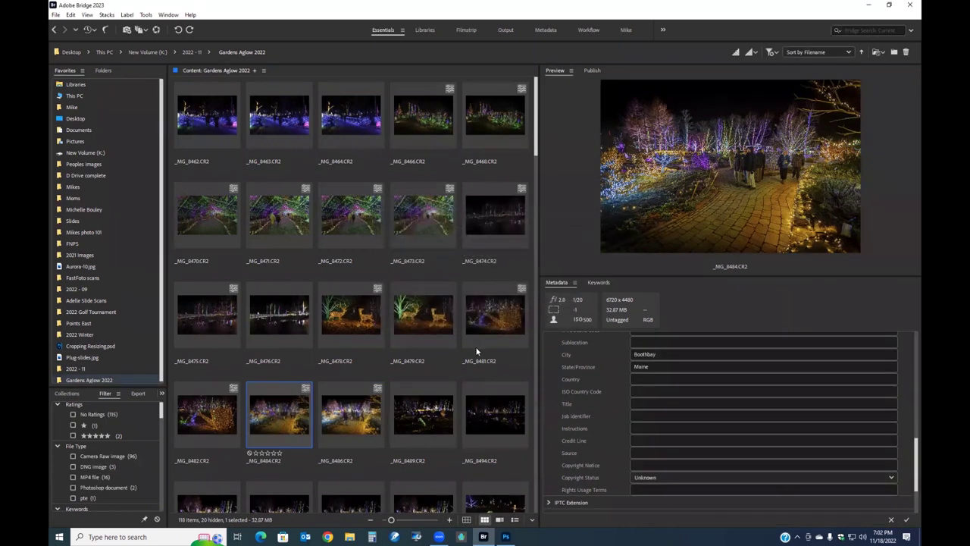
left_click(893, 475)
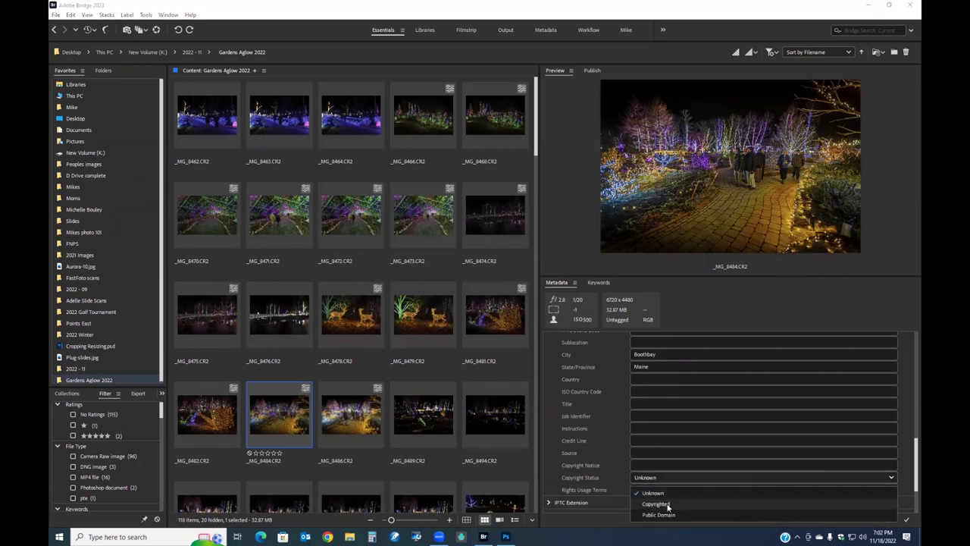
left_click(656, 504)
Step: Expand the IPTC Extension section and set the Model Release Status to Not Applicable
scroll(618, 441, "down", 2)
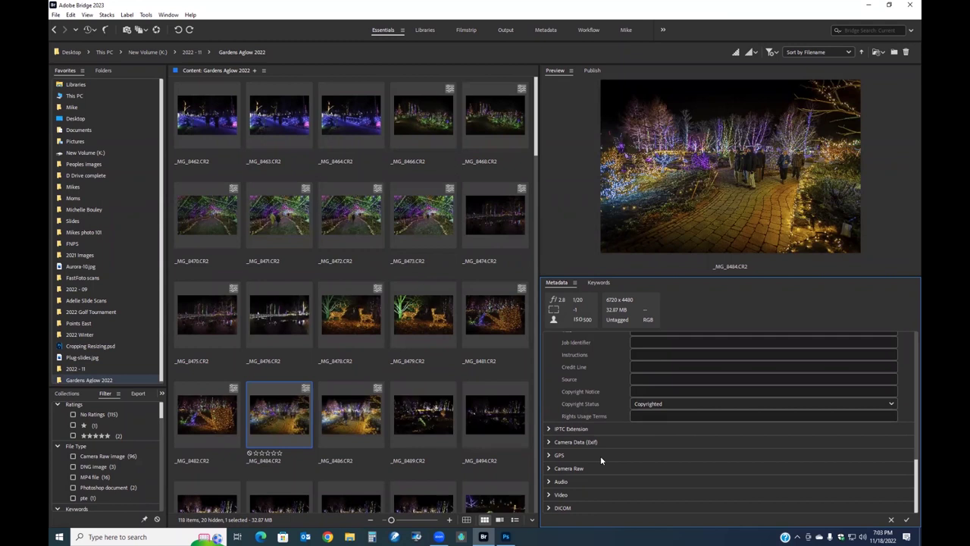
scroll(600, 456, "up", 2)
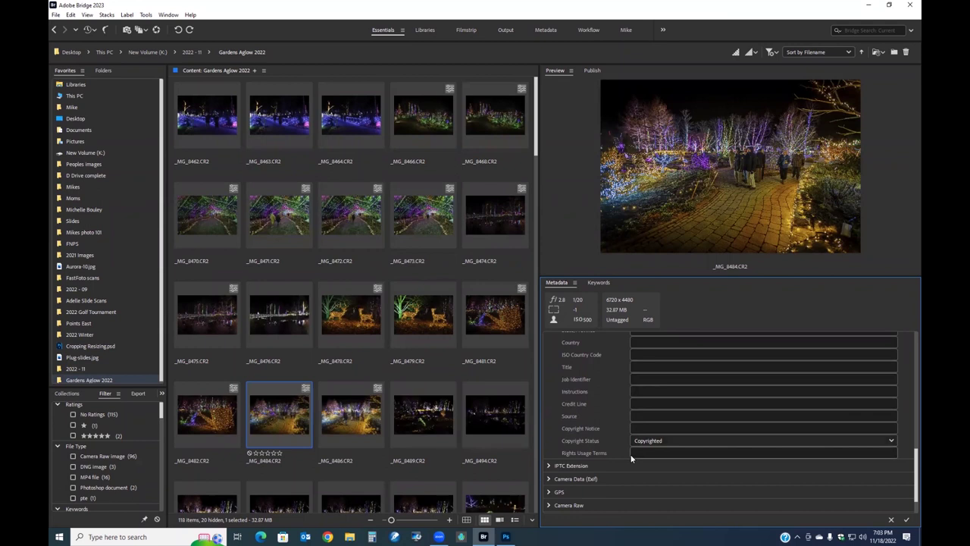
scroll(629, 459, "down", 2)
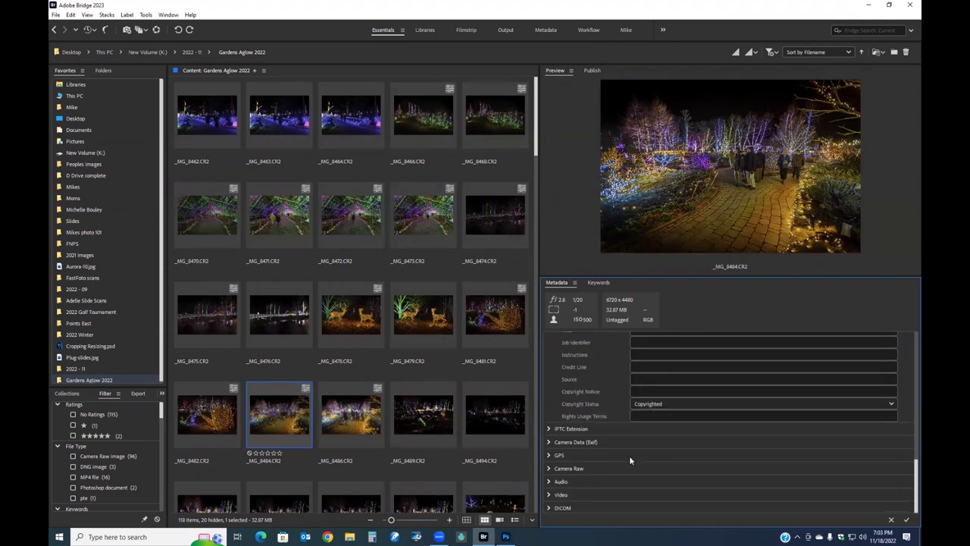
left_click(549, 429)
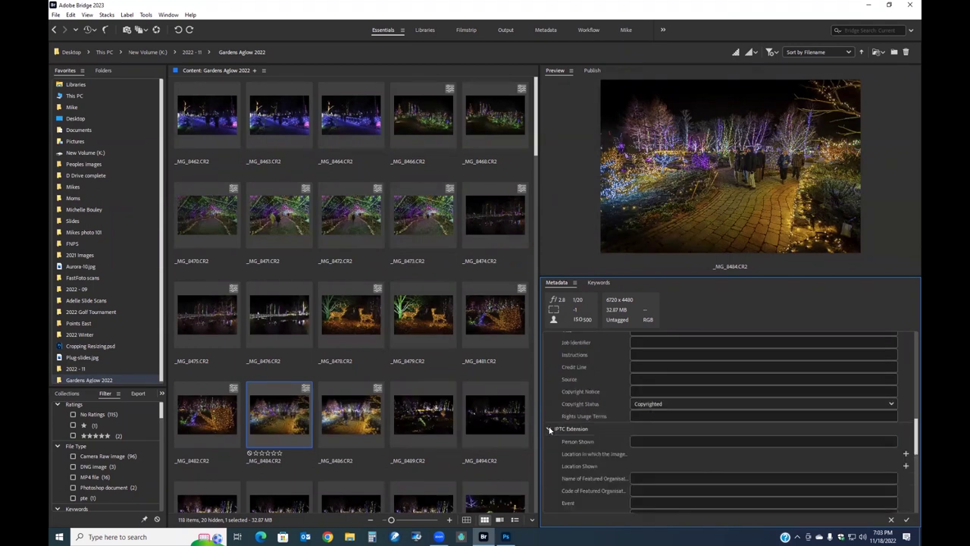
scroll(679, 459, "down", 3)
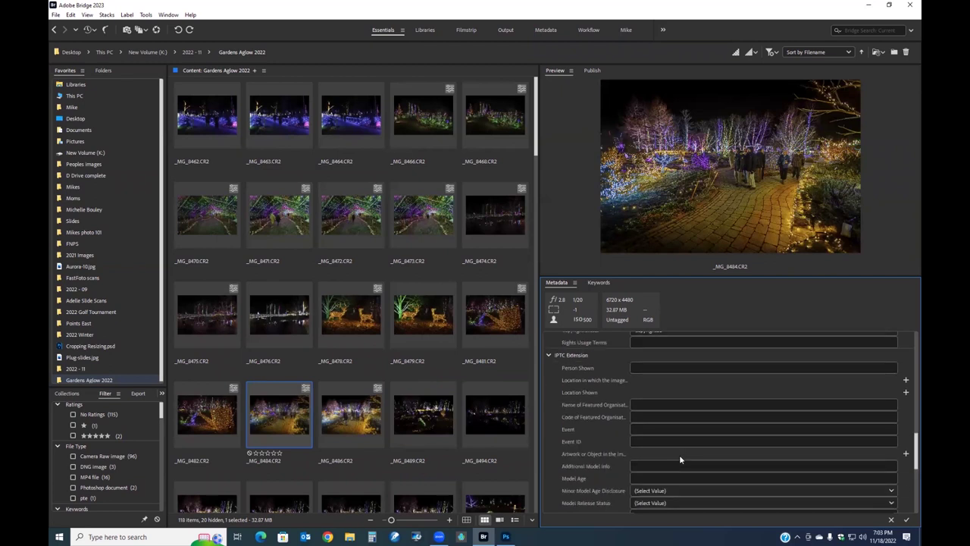
scroll(679, 459, "down", 1)
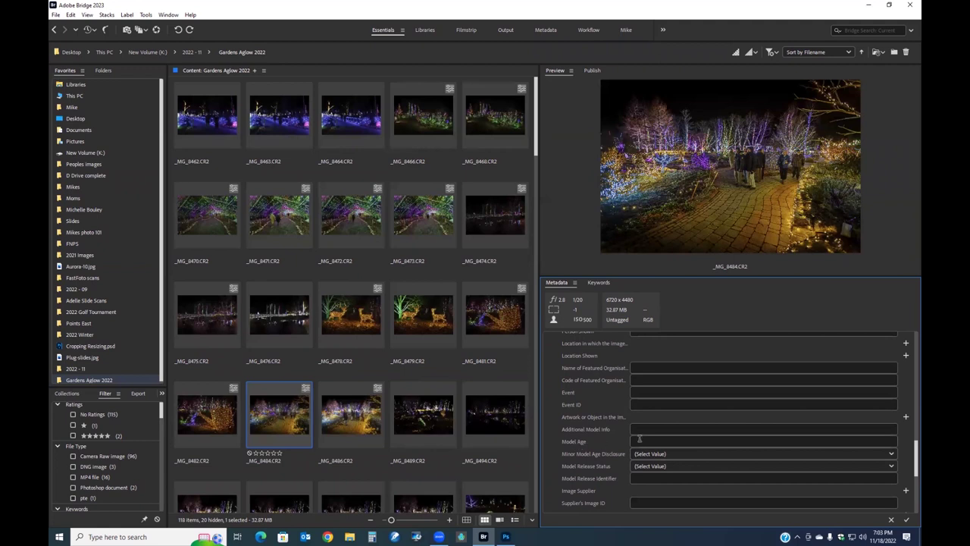
left_click(673, 467)
scroll(611, 486, "down", 3)
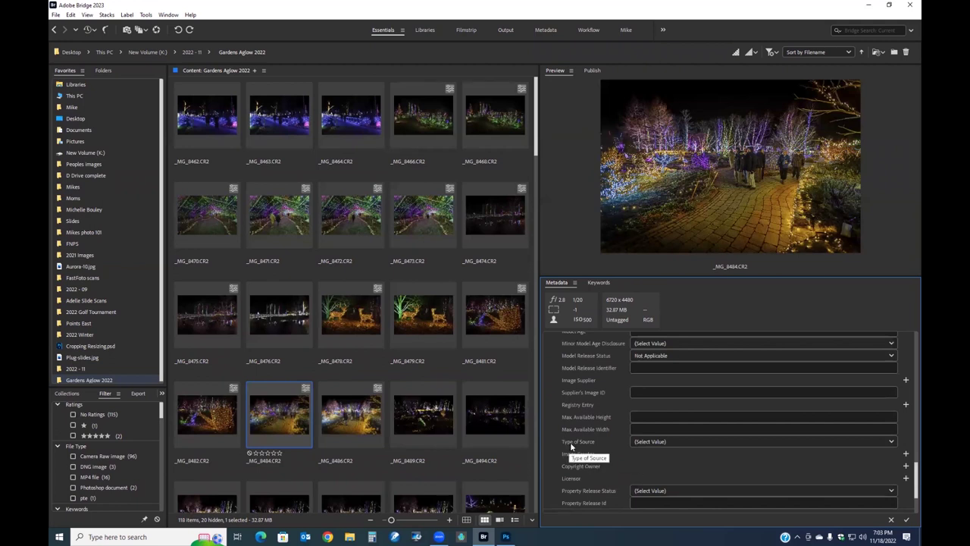
Step: Check the Type of Source options without choosing one, and expand the Camera Data (Exif) section
left_click(891, 442)
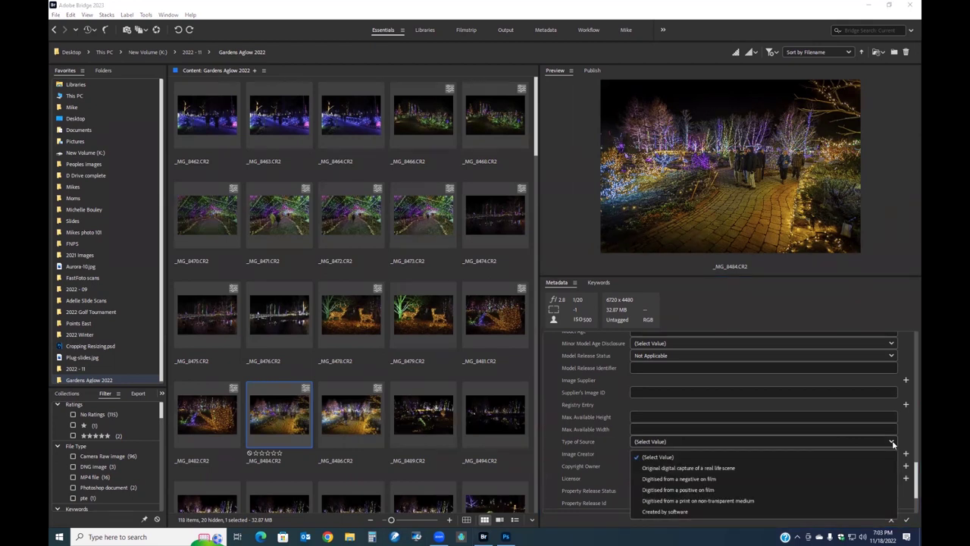
left_click(893, 443)
scroll(634, 494, "down", 3)
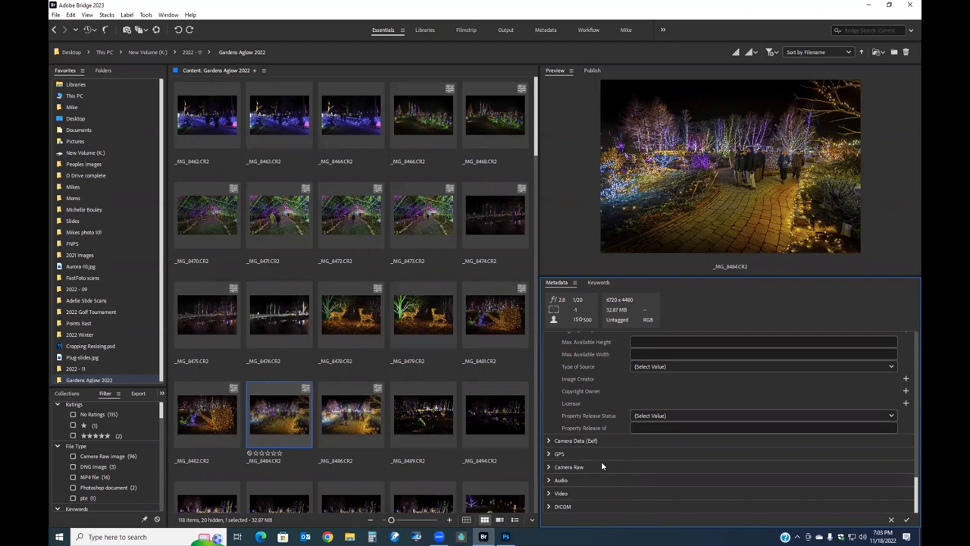
left_click(549, 441)
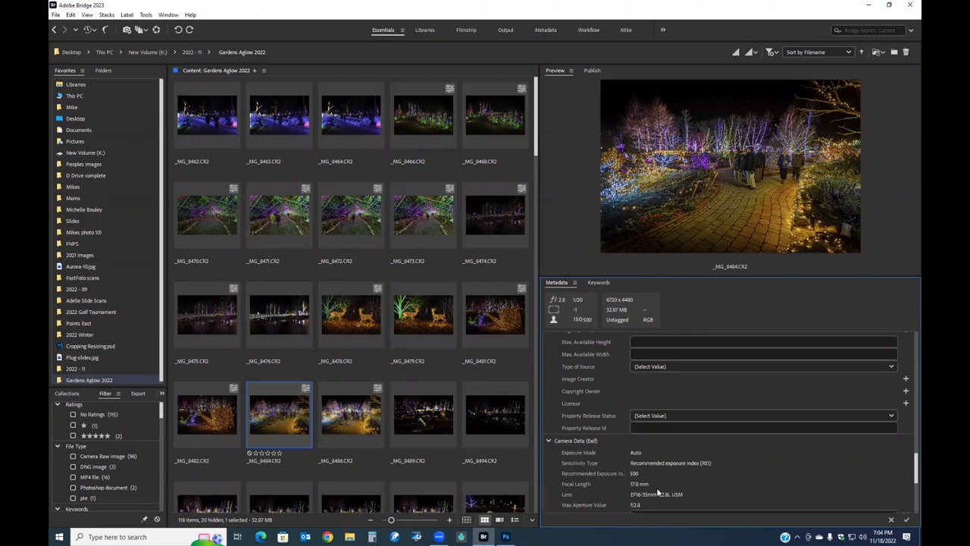
Step: Review the Camera Data (Exif) values of _MG_8484.CR2 and check the fields in the GPS section
scroll(657, 491, "down", 2)
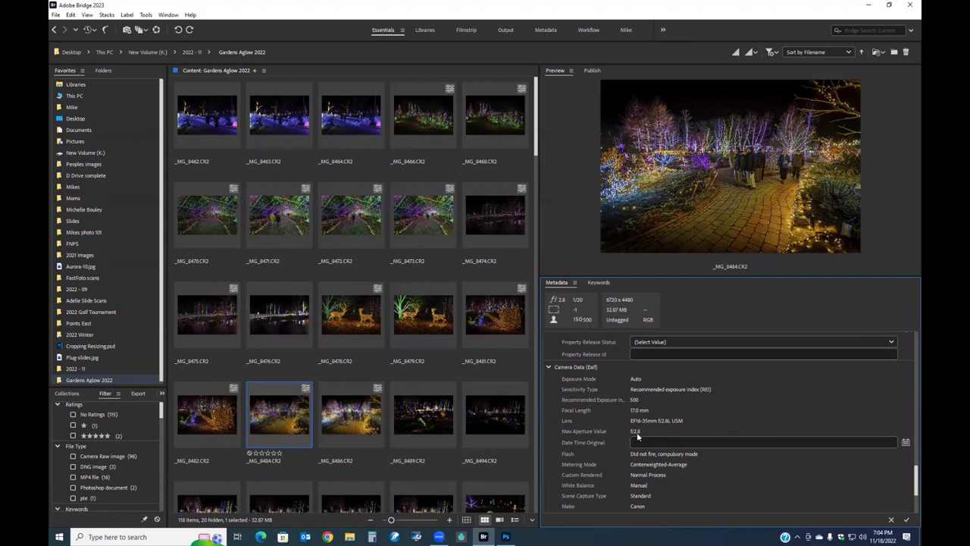
scroll(634, 473, "down", 2)
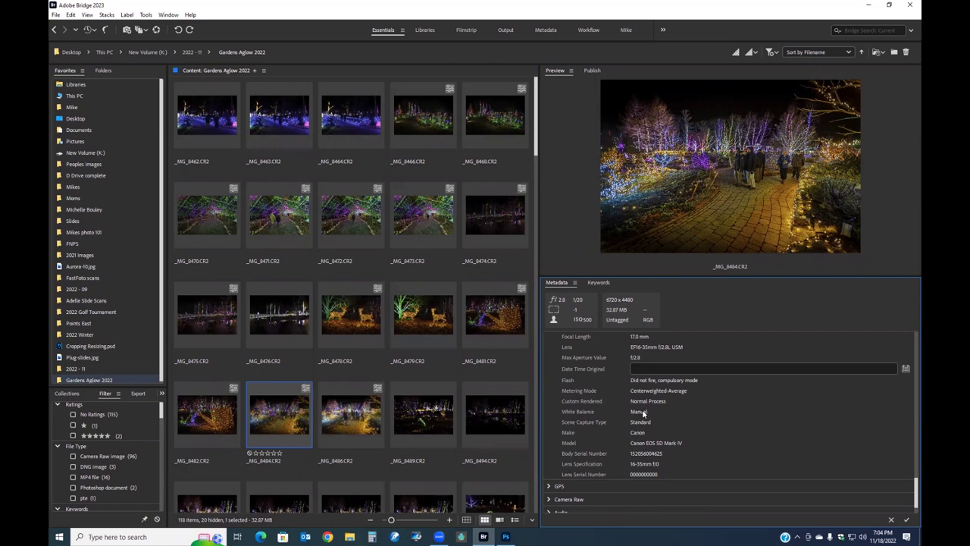
scroll(597, 466, "down", 1)
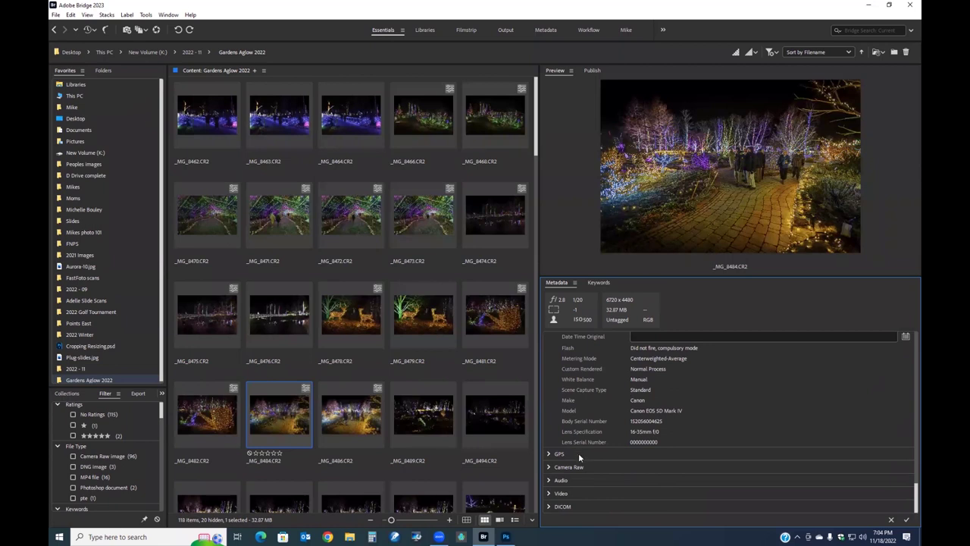
left_click(549, 454)
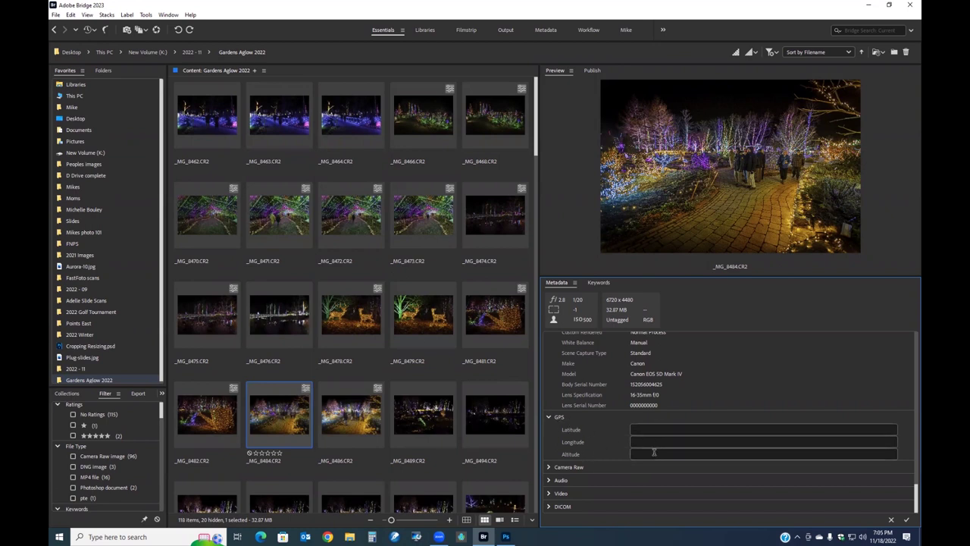
left_click(550, 417)
Step: Expand the Camera Raw metadata section, review its adjustment settings, and collapse it again
left_click(548, 468)
scroll(563, 472, "down", 2)
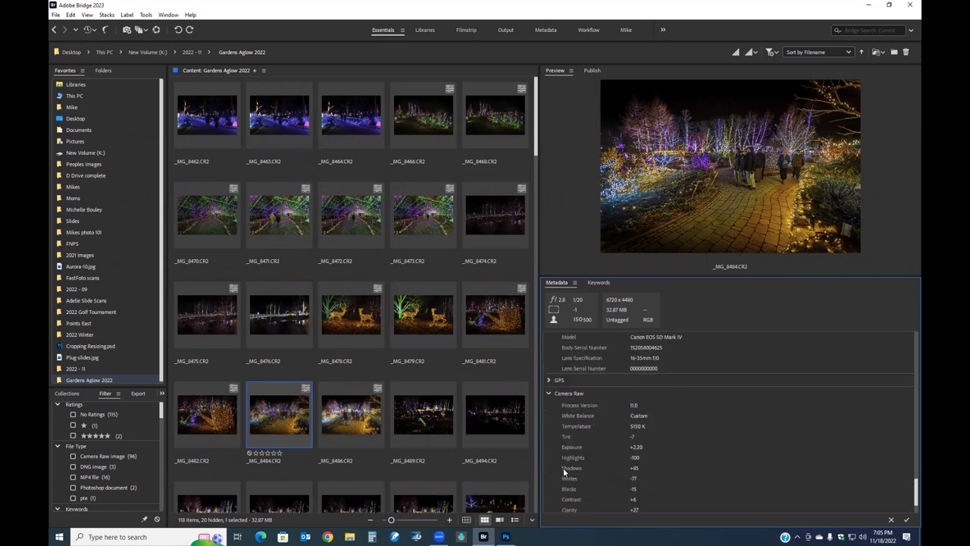
scroll(568, 471, "down", 2)
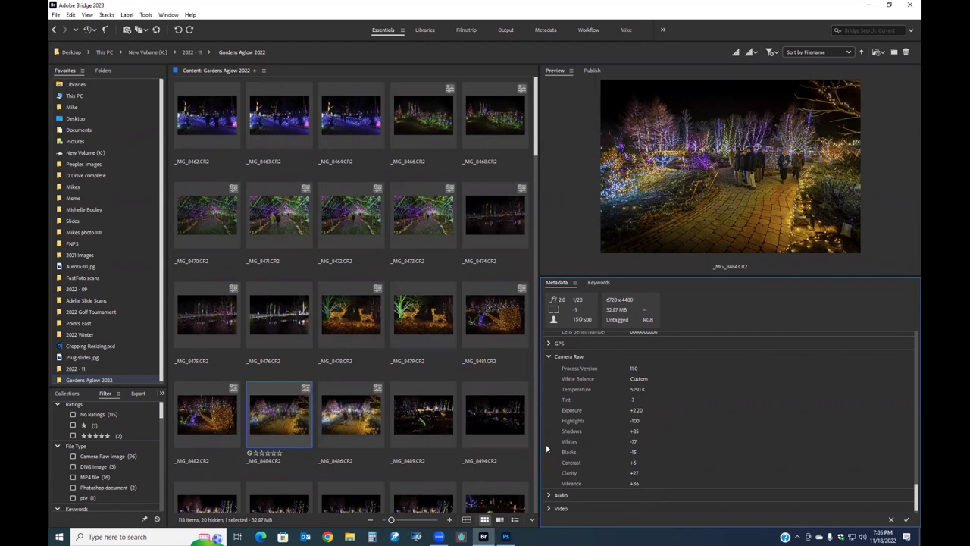
left_click(549, 357)
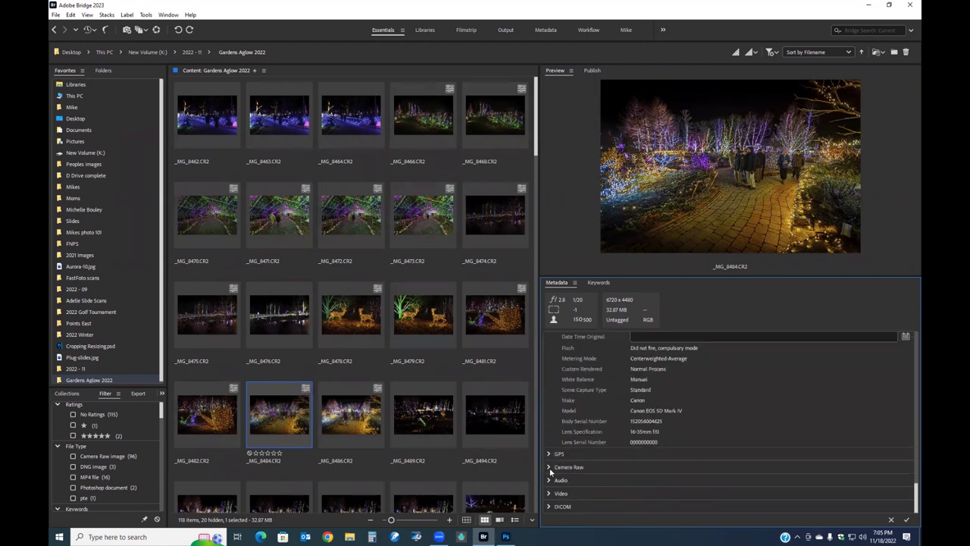
Step: Look through the fields of the Audio and Video metadata sections, collapsing each one after viewing
left_click(561, 482)
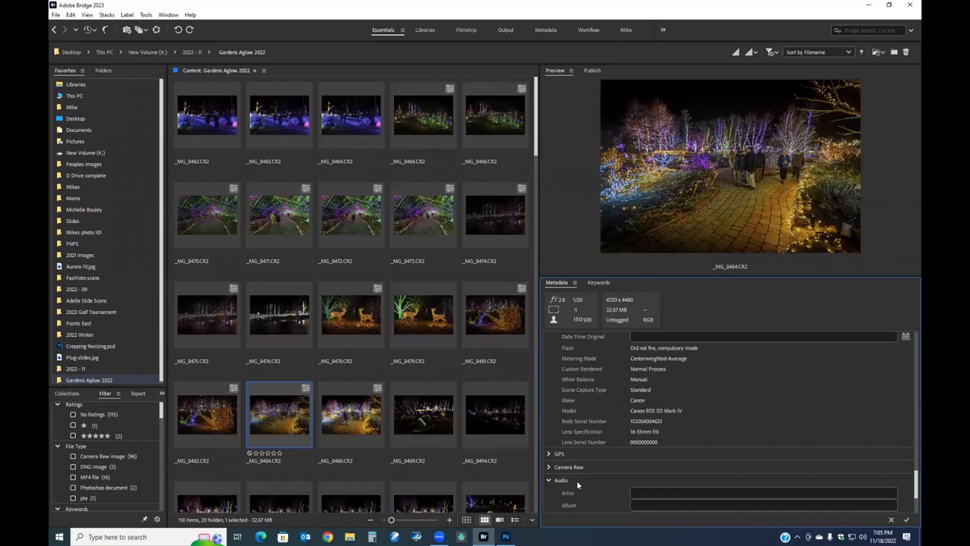
scroll(582, 483, "down", 2)
scroll(582, 483, "down", 1)
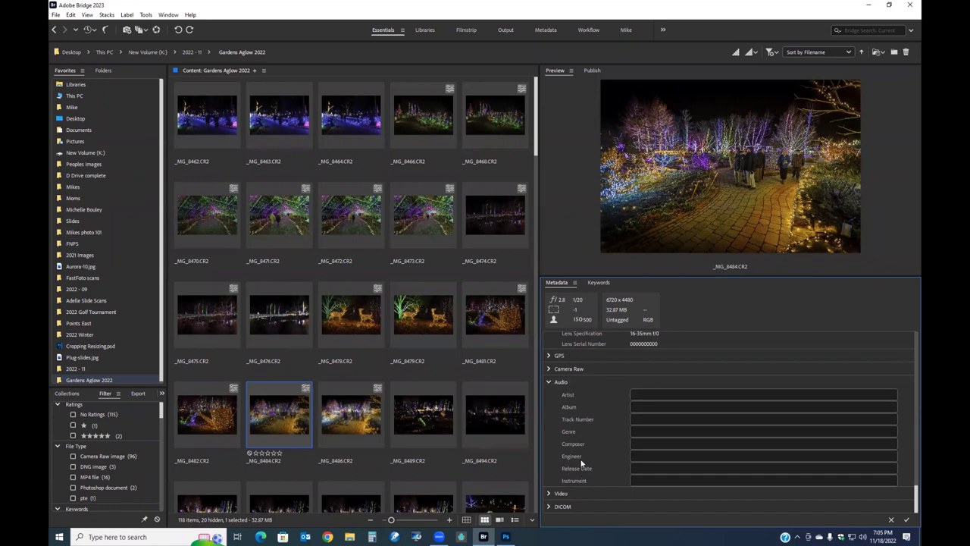
left_click(548, 382)
left_click(548, 493)
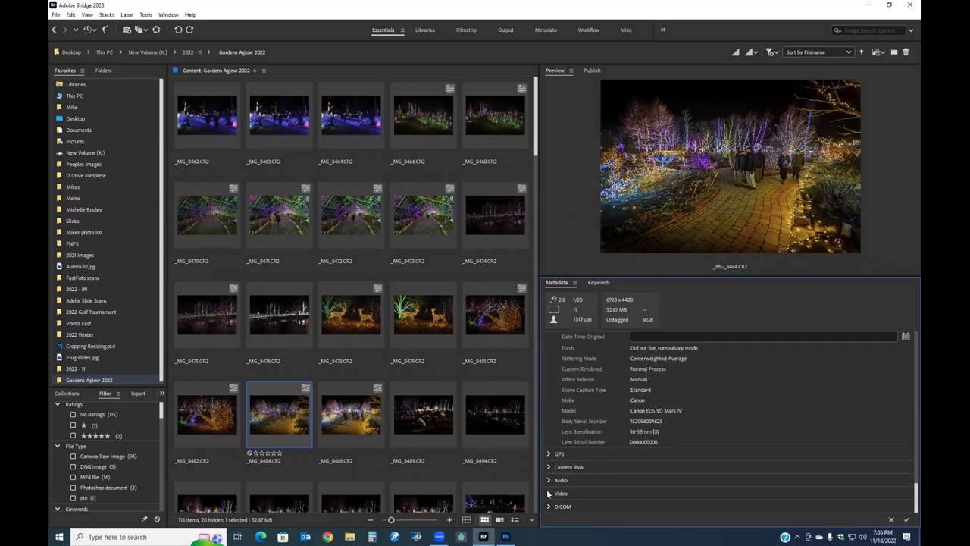
scroll(583, 486, "down", 2)
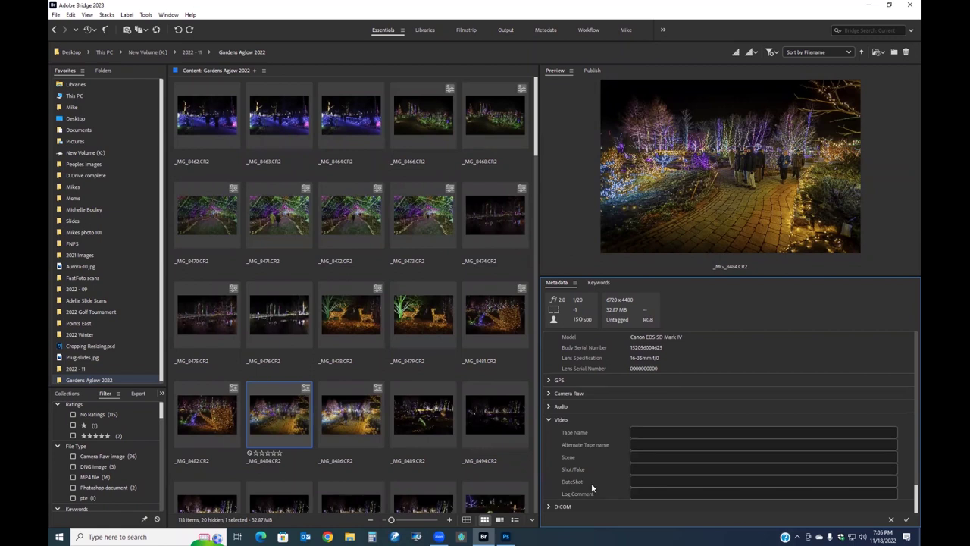
left_click(640, 432)
left_click(550, 419)
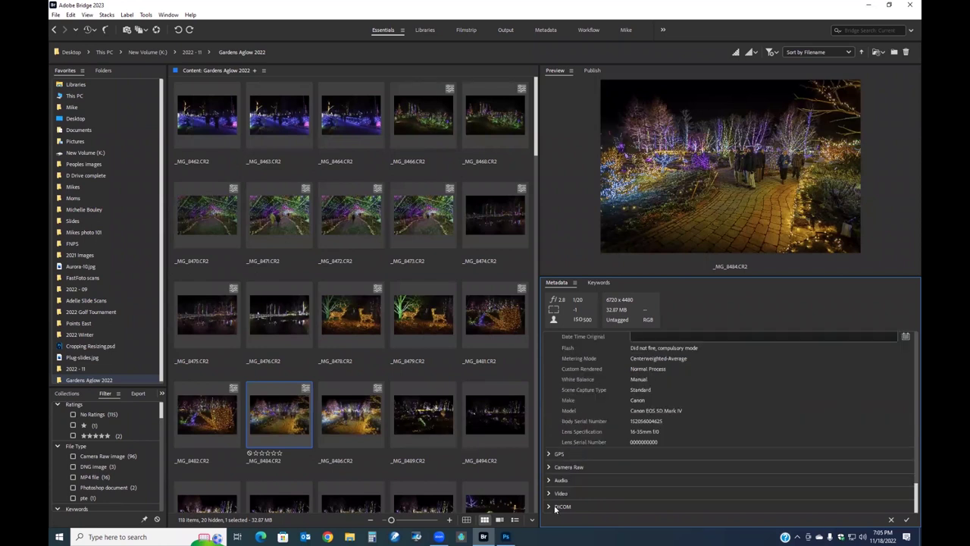
Step: Expand the DICOM metadata section and look through its patient, study and equipment fields
left_click(562, 506)
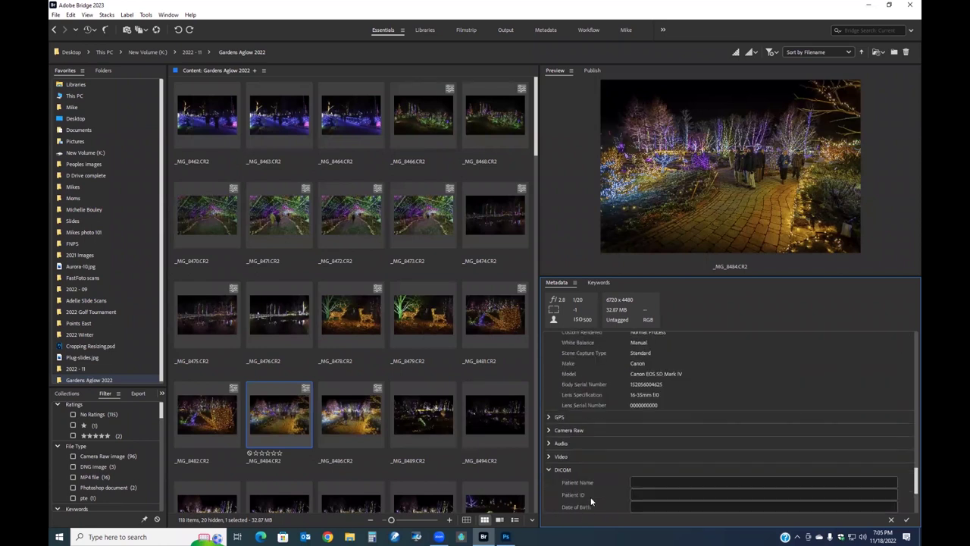
scroll(590, 497, "down", 2)
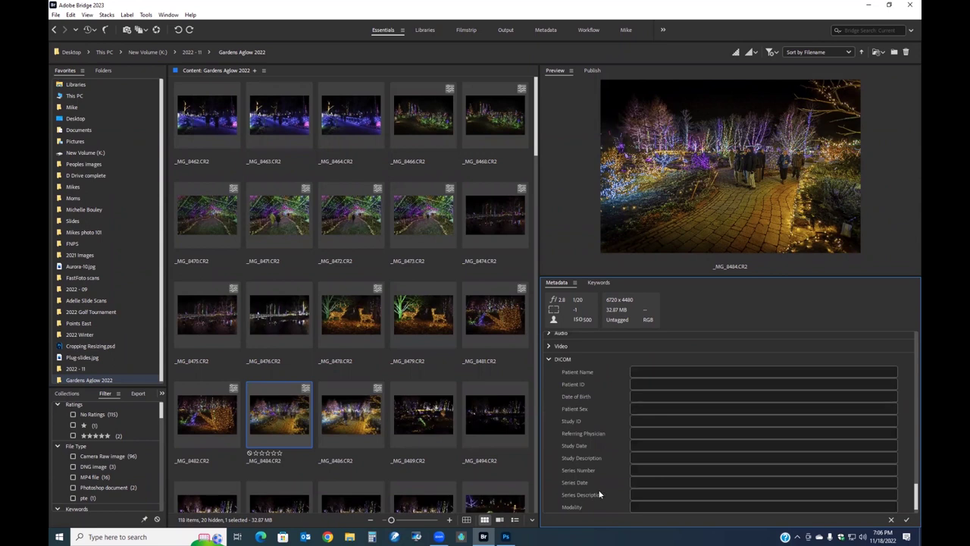
scroll(600, 494, "down", 1)
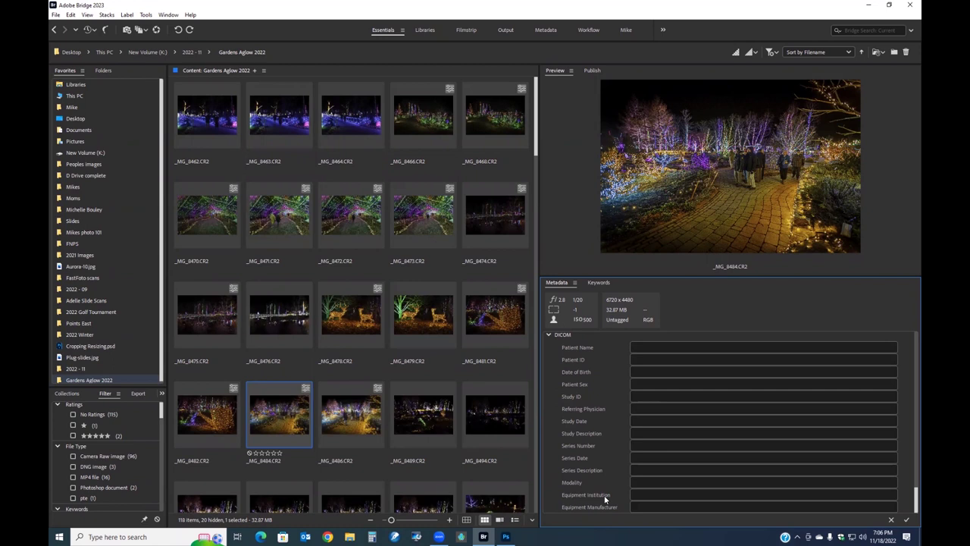
scroll(604, 498, "up", 1)
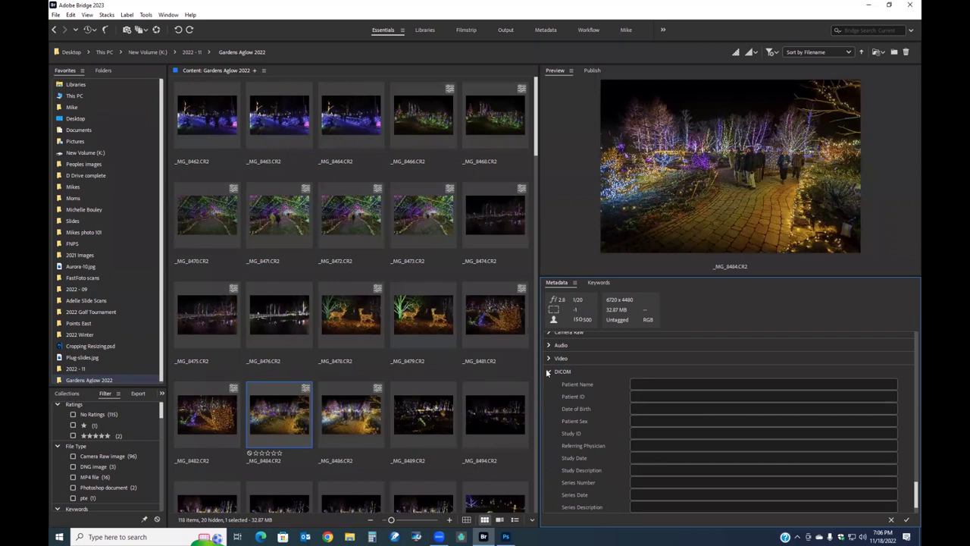
scroll(571, 427, "up", 3)
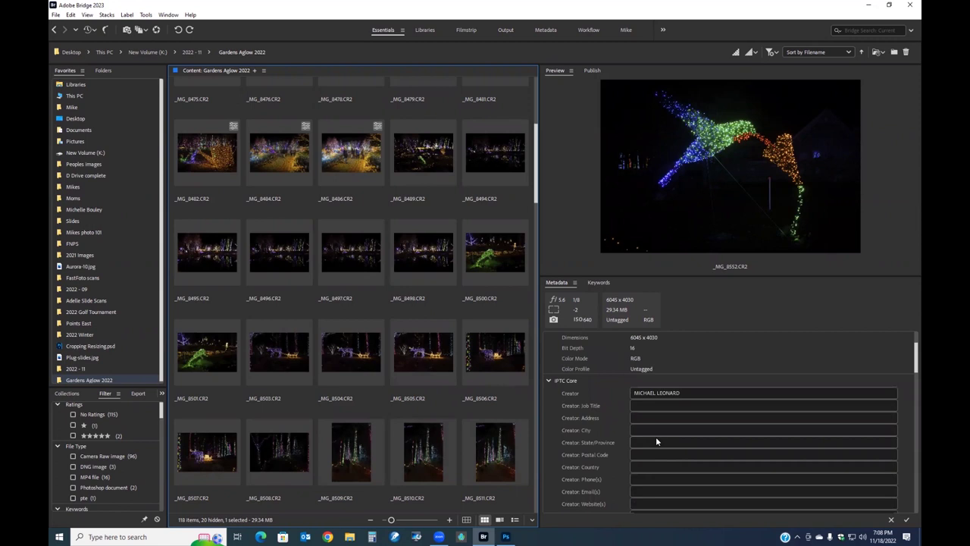
Step: Select every item in the Gardens Aglow 2022 folder and set the IPTC Core city to Boothbay, state/province to Maine and country to USA
left_click(285, 274)
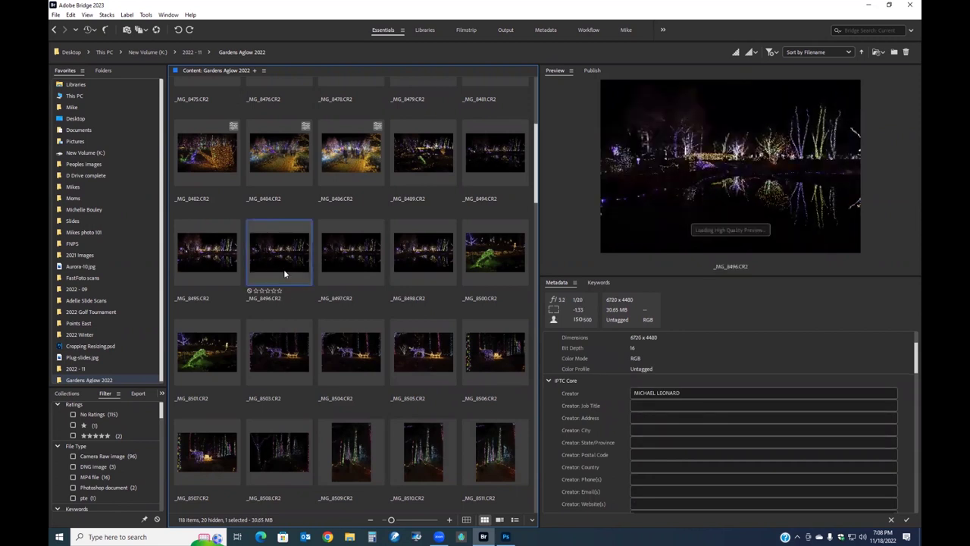
key("ctrl+a")
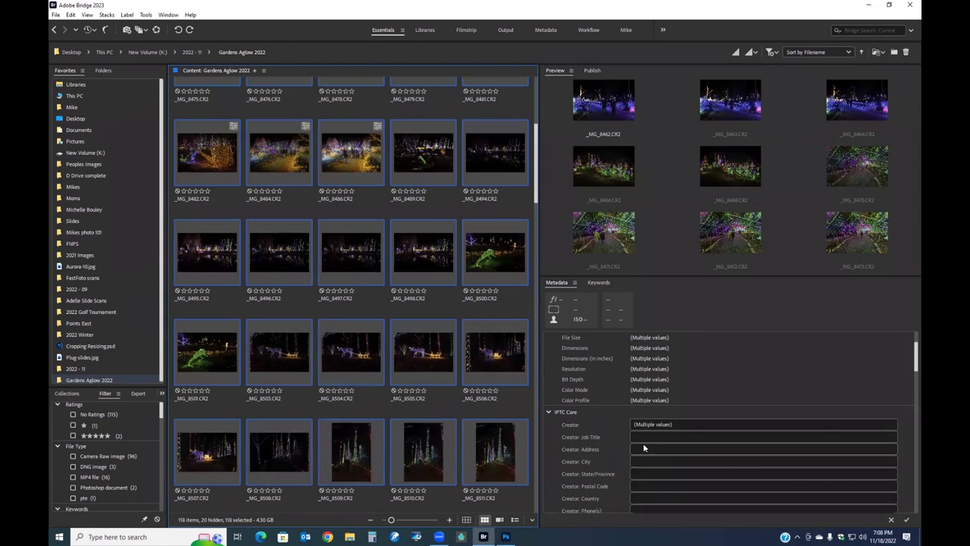
scroll(642, 454, "down", 3)
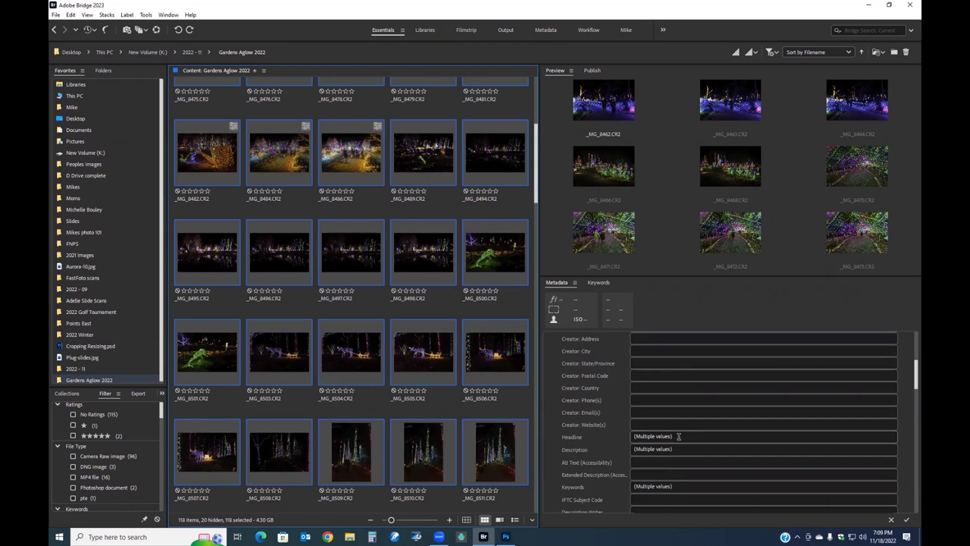
scroll(678, 436, "down", 5)
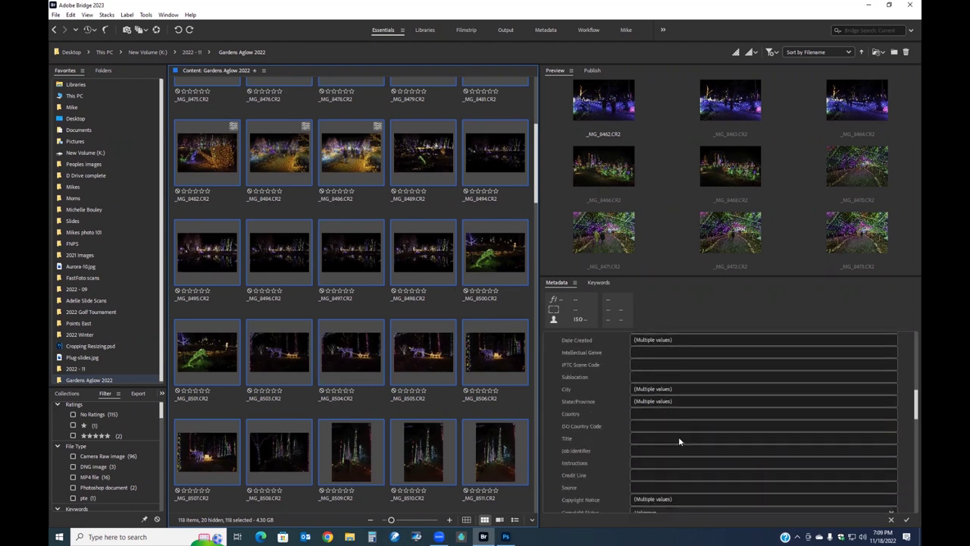
left_click(677, 388)
type("Boothbay")
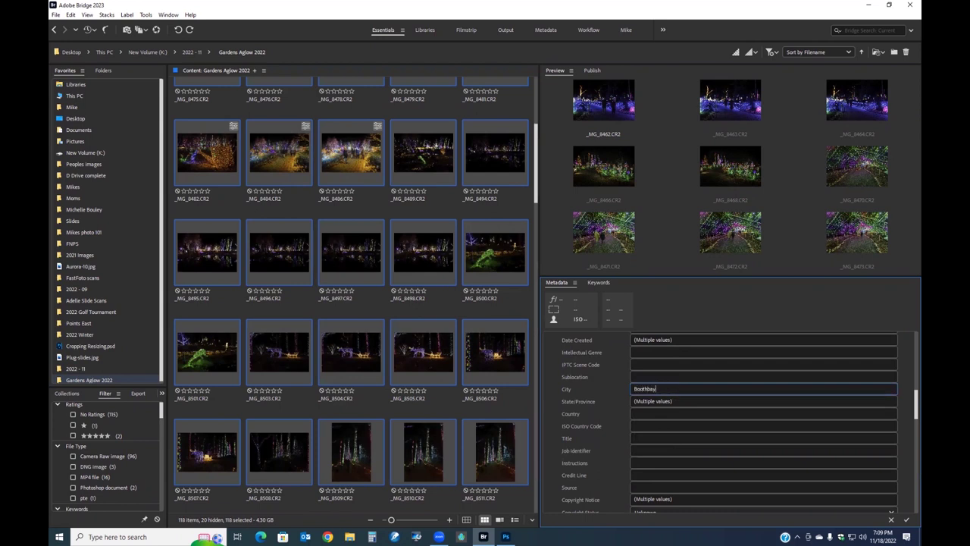
left_click(688, 402)
type("Maine")
type("USA")
Step: Apply the pending metadata changes to the selected items and stop the confirmation from showing again
left_click(517, 404)
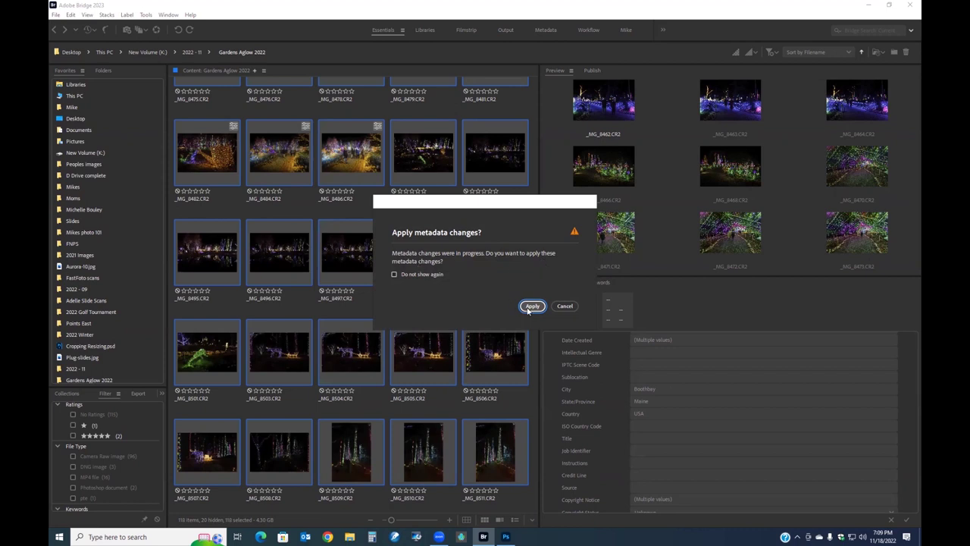
left_click(394, 274)
left_click(532, 306)
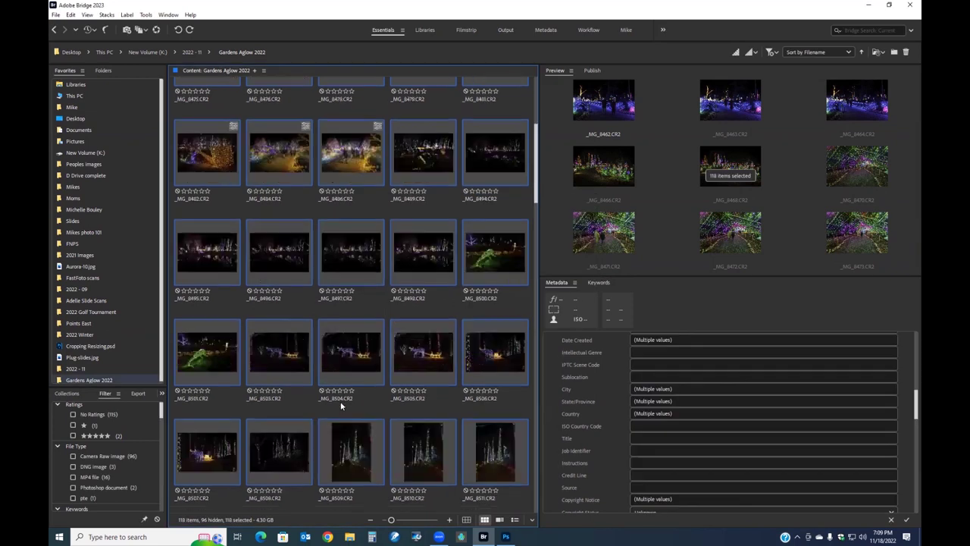
Step: Check the location metadata of _MG_8504.CR2 and _MG_8484.CR2 individually
left_click(319, 405)
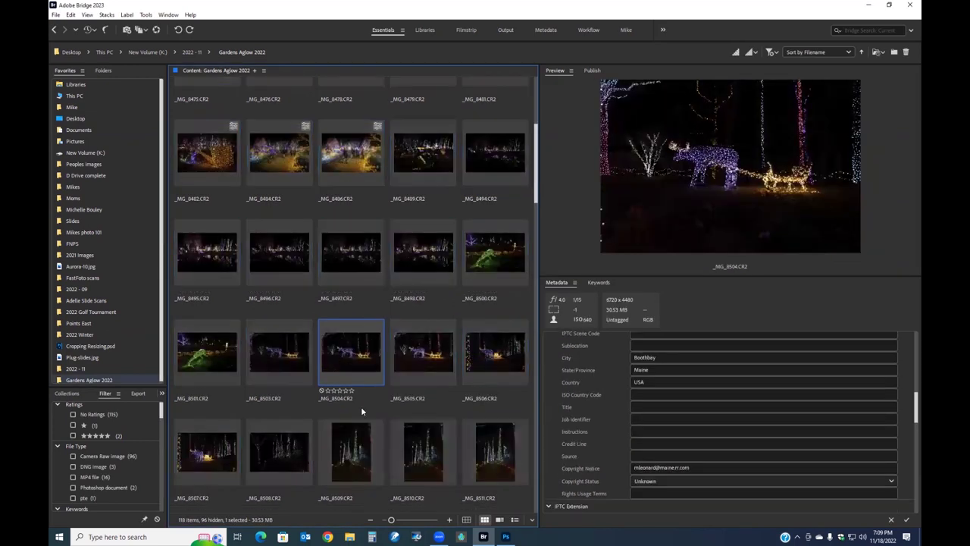
left_click(278, 160)
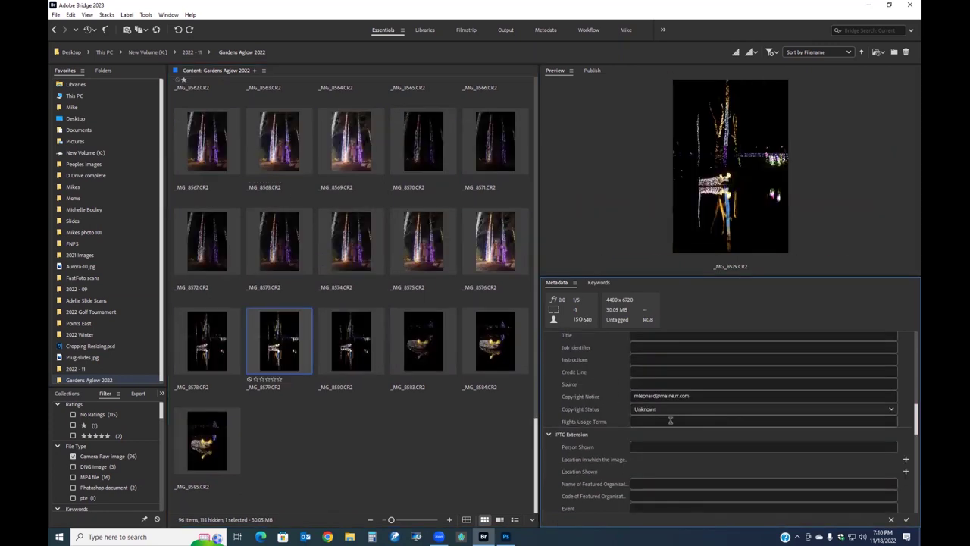
Step: Select all the photos in the folder view filtered to Camera Raw images
key("ctrl+a")
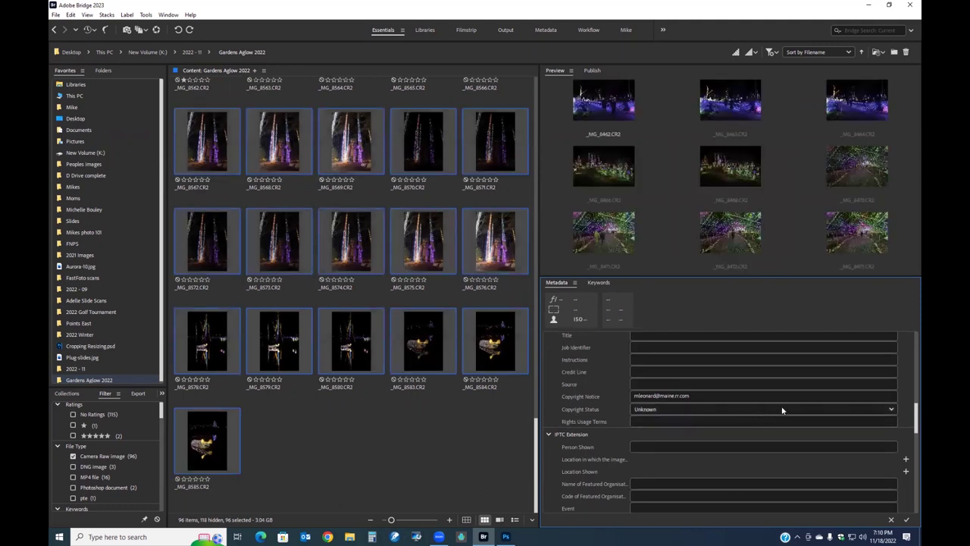
Step: Set the Copyright Status of all selected raw photos to Copyrighted and deselect them
left_click(891, 409)
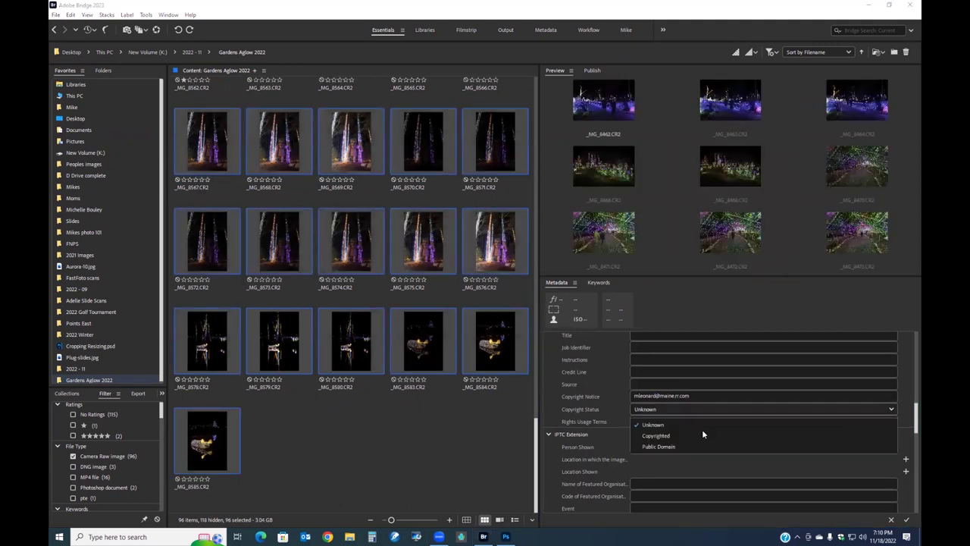
left_click(652, 437)
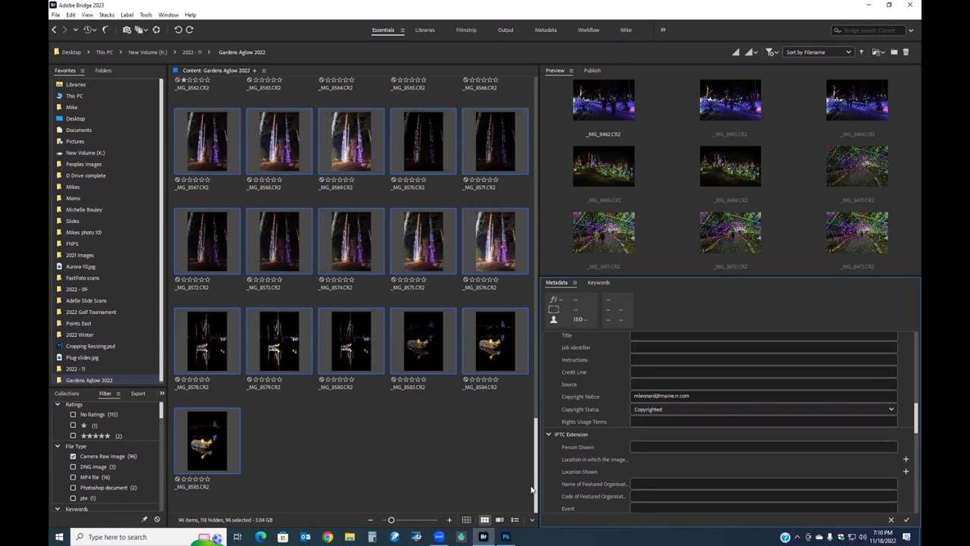
left_click(484, 447)
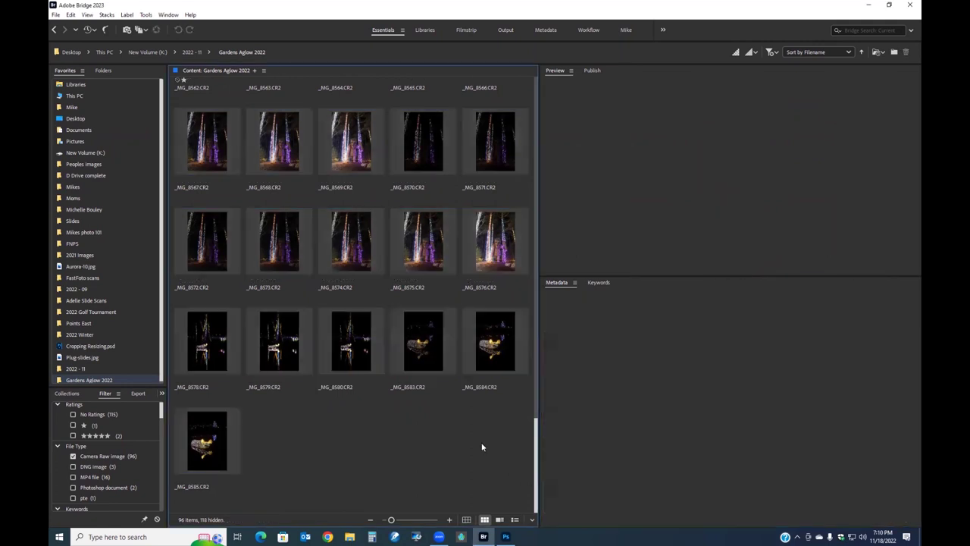
Step: Check the Copyright Status in the metadata of _MG_8584.CR2
left_click(492, 345)
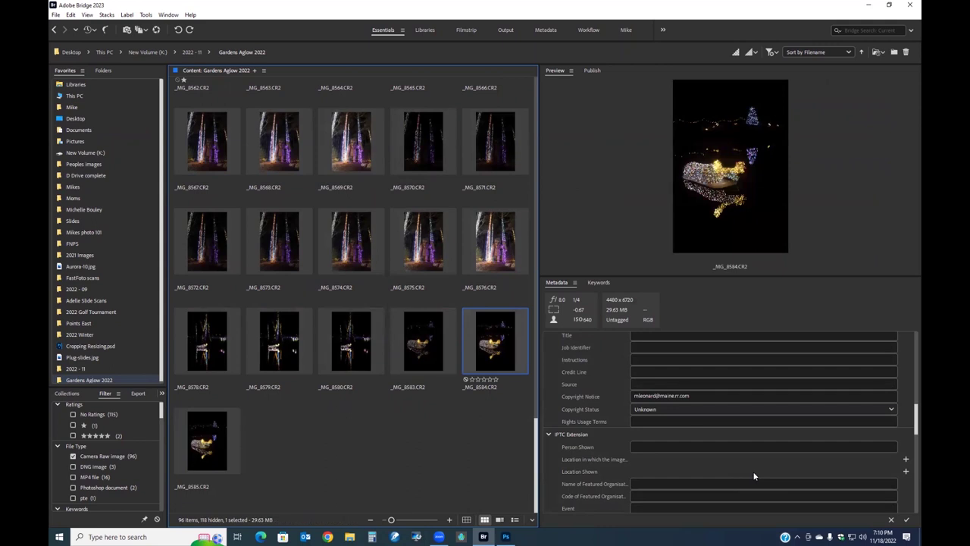
left_click(644, 410)
left_click(662, 411)
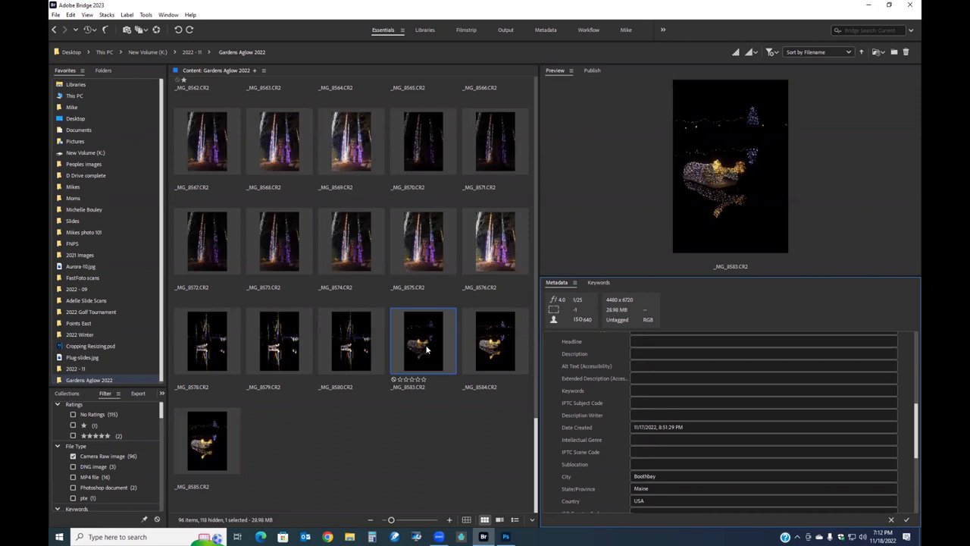
Step: Assign the keyword "Moose" to the three photos _MG_8583.CR2, _MG_8584.CR2 and _MG_8585.CR2
left_click(491, 352, "ctrl")
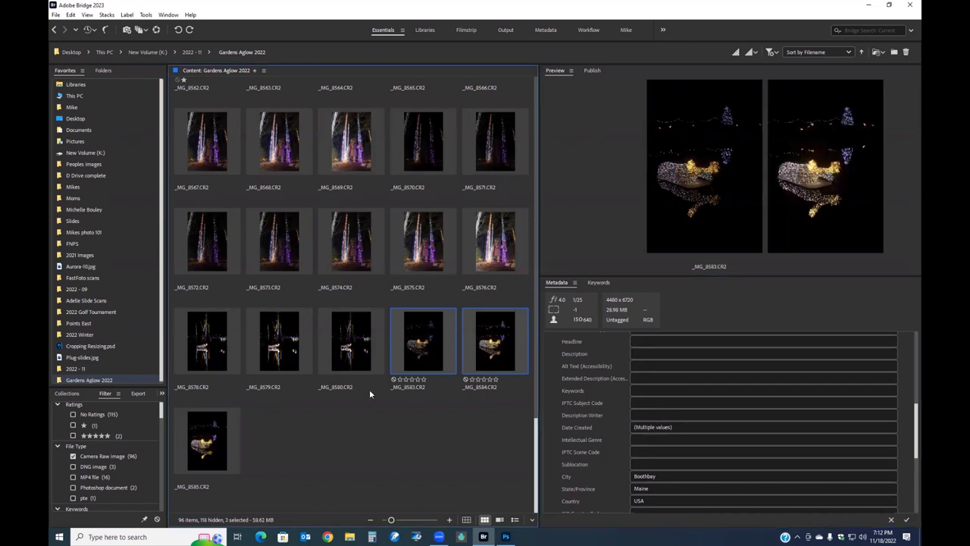
left_click(238, 435, "ctrl")
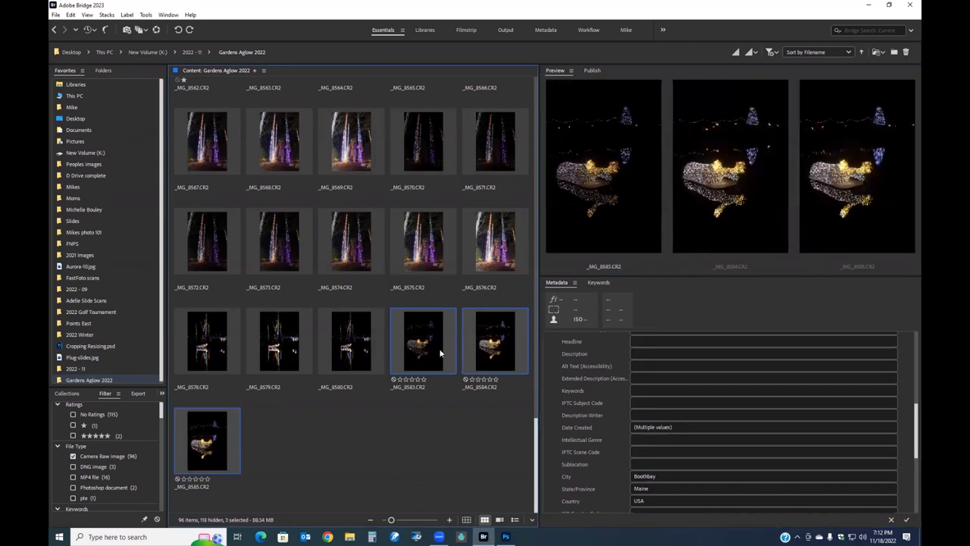
left_click(644, 390)
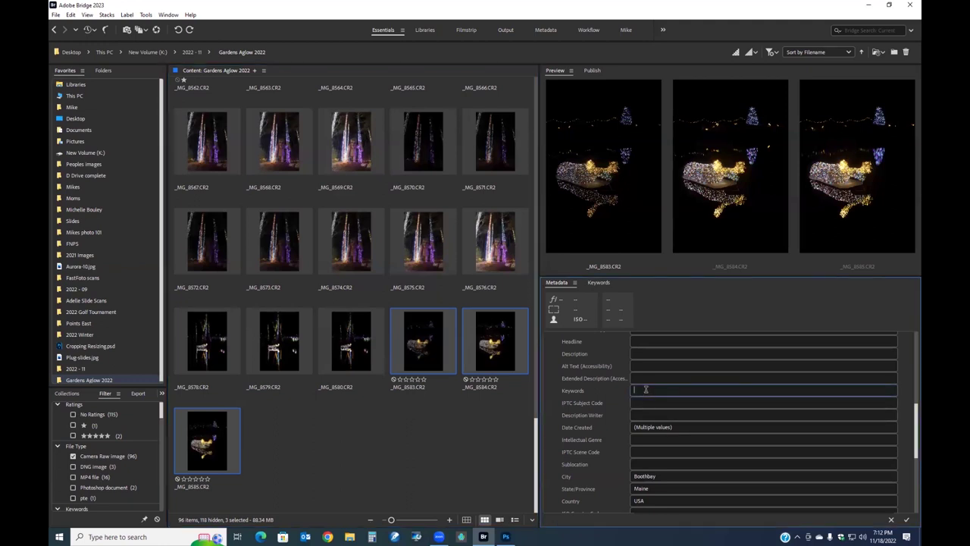
type("Moose")
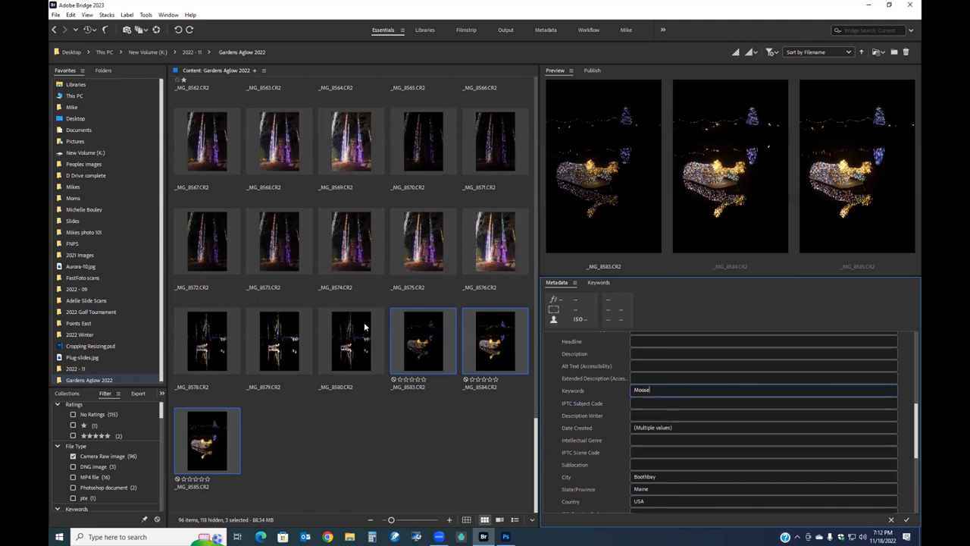
key("Return")
Step: Compare the Keywords metadata of _MG_8580.CR2, _MG_8583.CR2 and _MG_8574.CR2
left_click(354, 343)
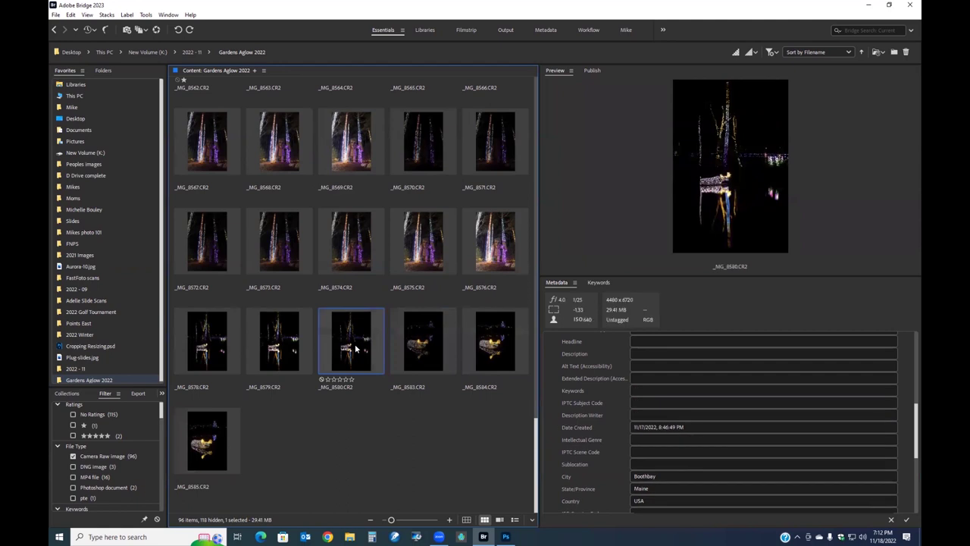
left_click(418, 347)
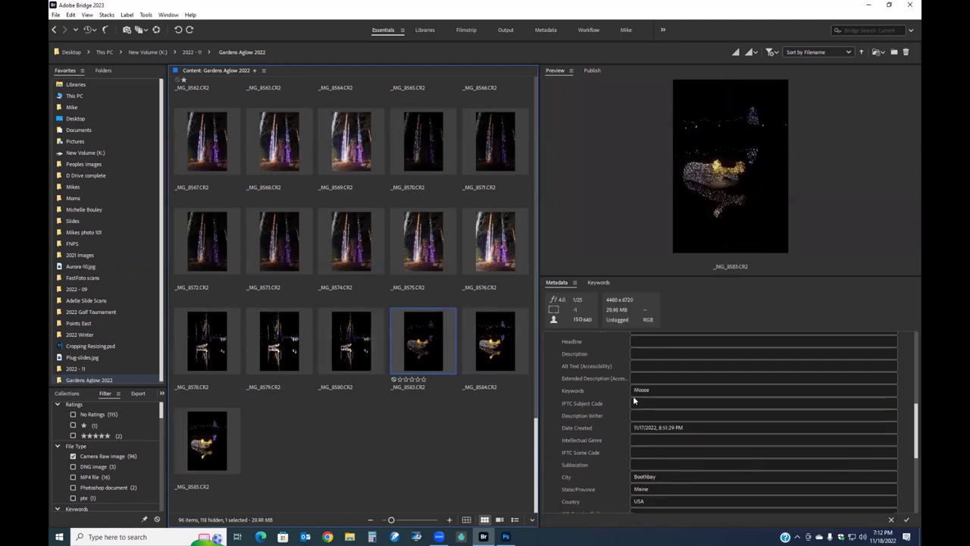
left_click(344, 259)
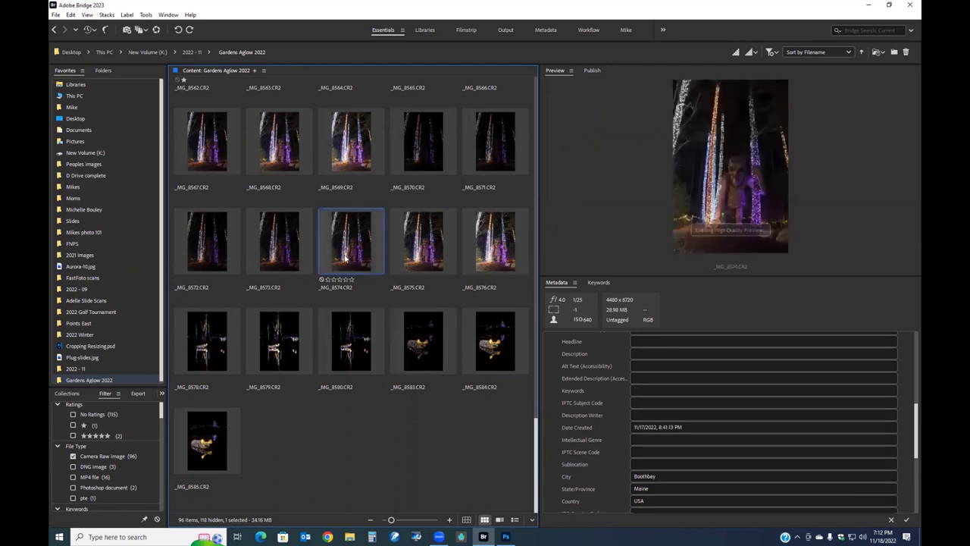
Step: Search the Gardens Aglow 2022 folder for files whose Keywords contain "moose"
scroll(345, 258, "up", 10)
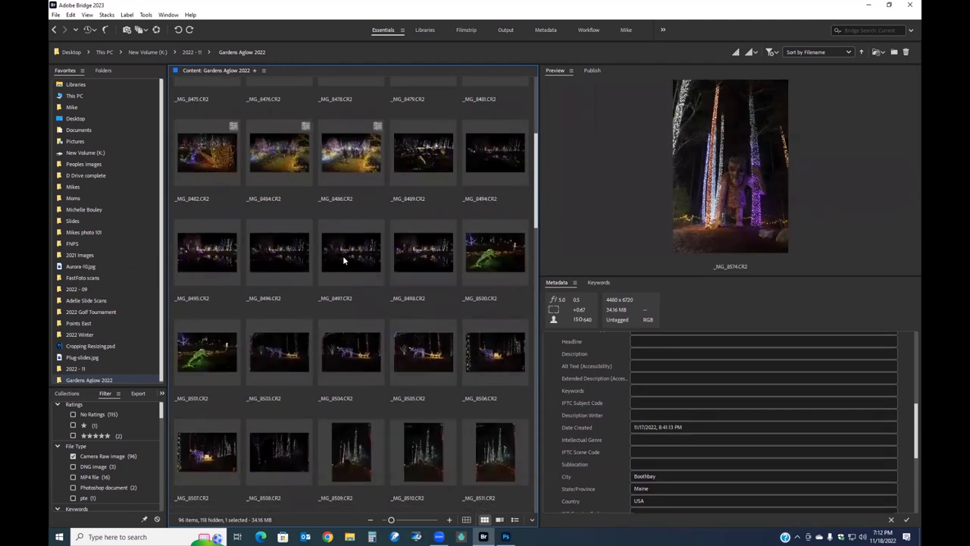
scroll(343, 259, "up", 3)
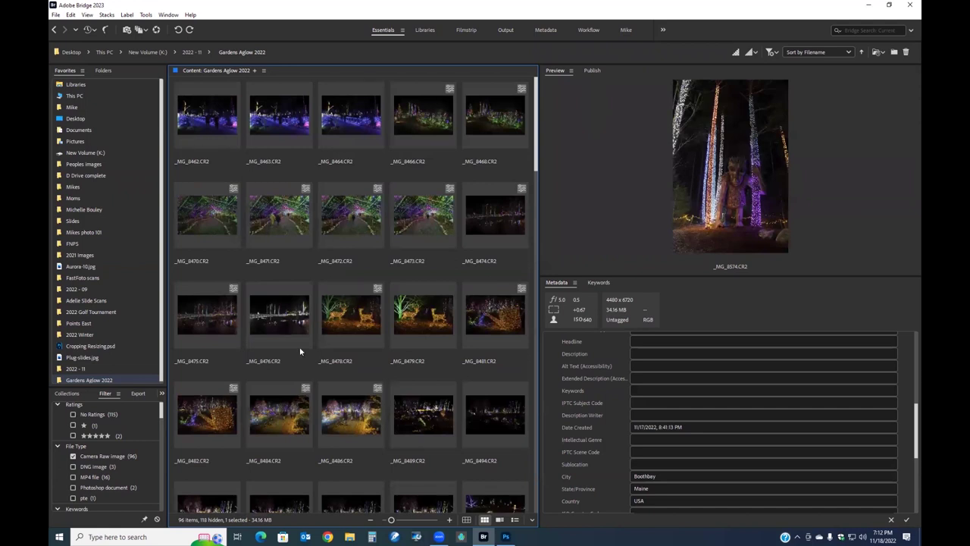
scroll(300, 351, "down", 2)
key("ctrl+f")
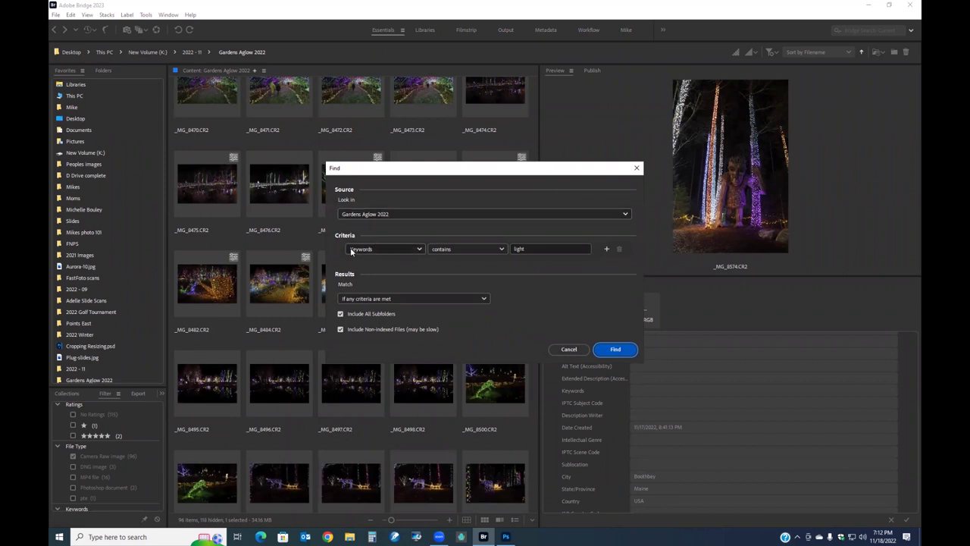
left_click(419, 248)
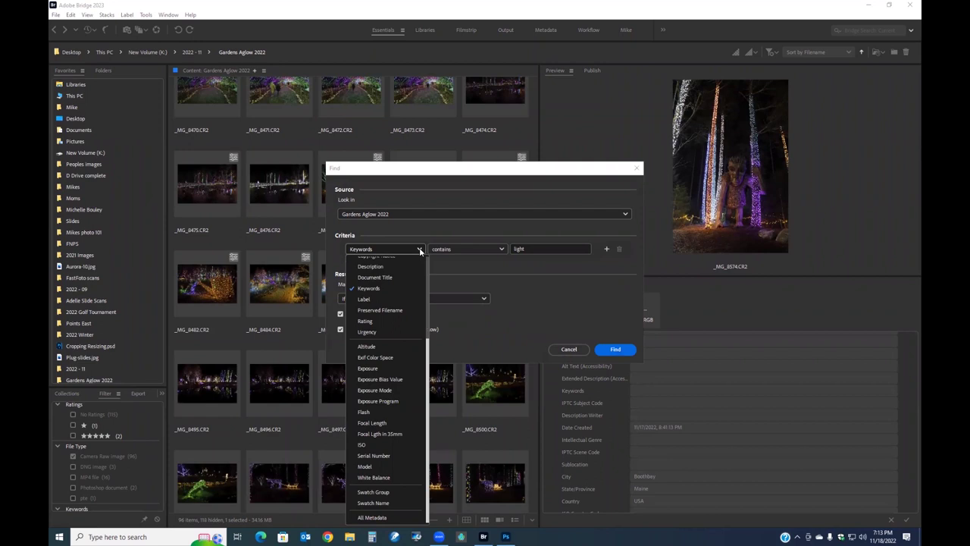
left_click(420, 250)
left_click(509, 249)
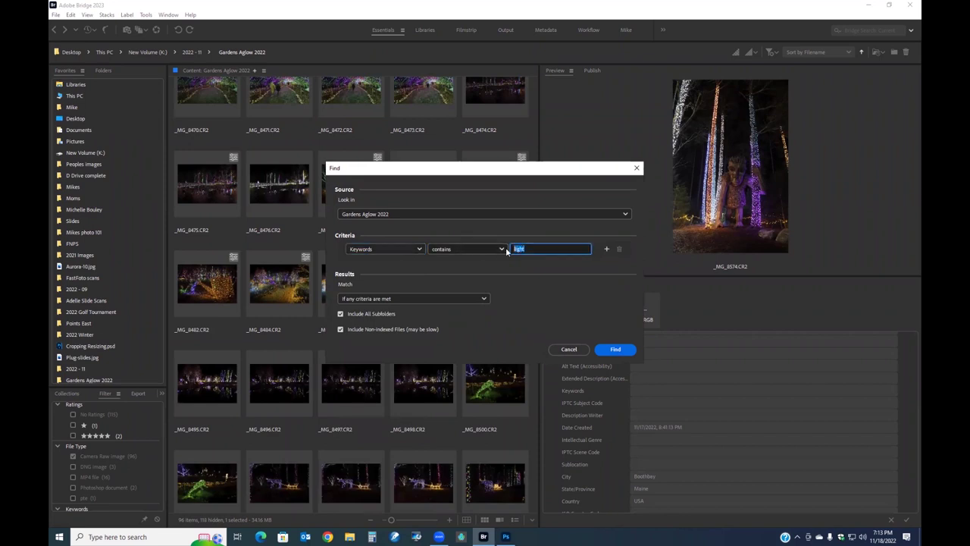
type("moose")
left_click(615, 349)
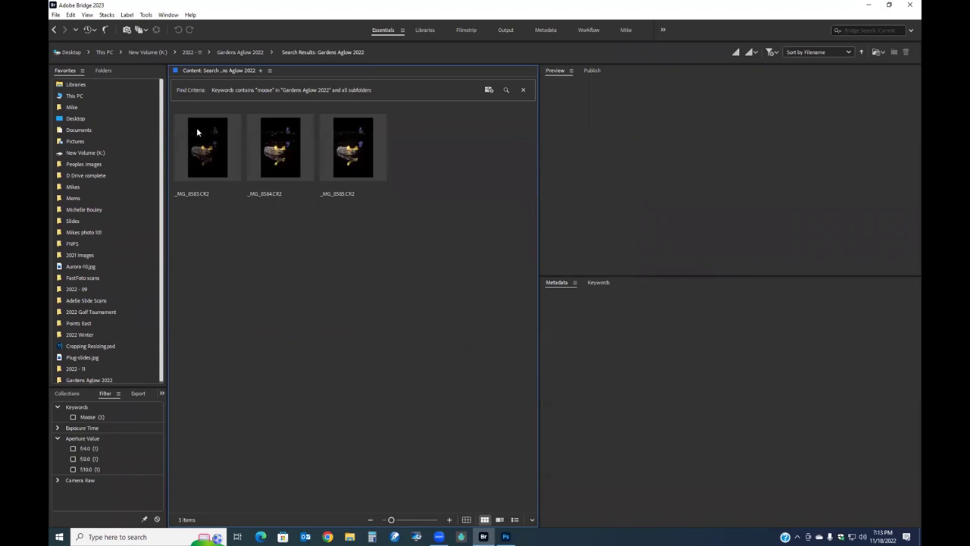
Step: Preview each photo found by the keyword search, and close the search results
left_click(216, 150)
left_click(300, 151)
left_click(359, 157)
key("Left")
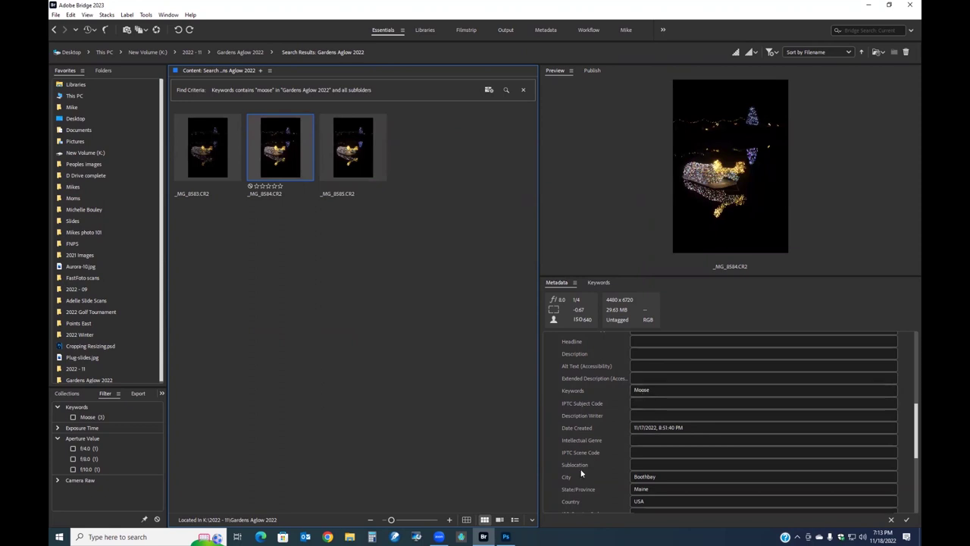
left_click(523, 90)
Step: Browse the full Gardens Aglow 2022 folder and repeat the keyword search for "moose"
scroll(332, 255, "down", 15)
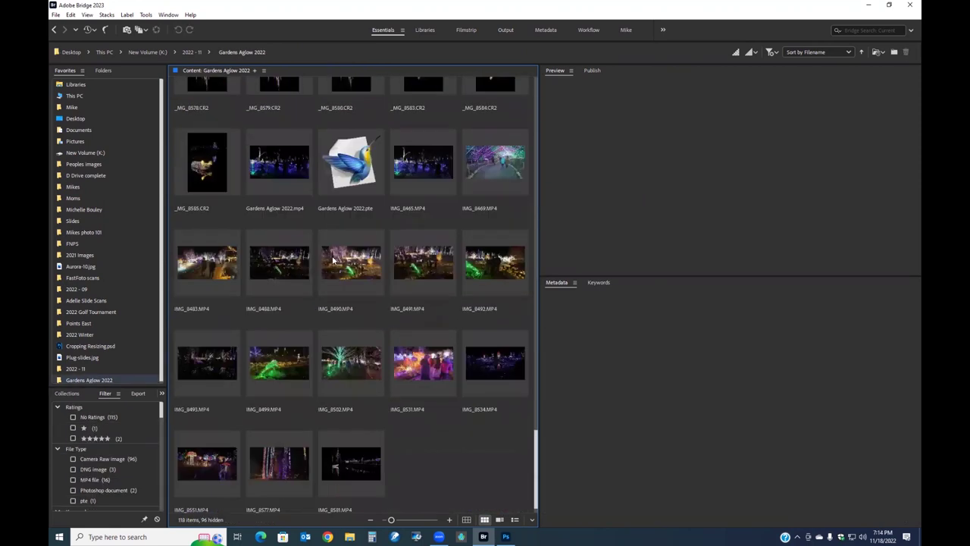
scroll(331, 258, "up", 5)
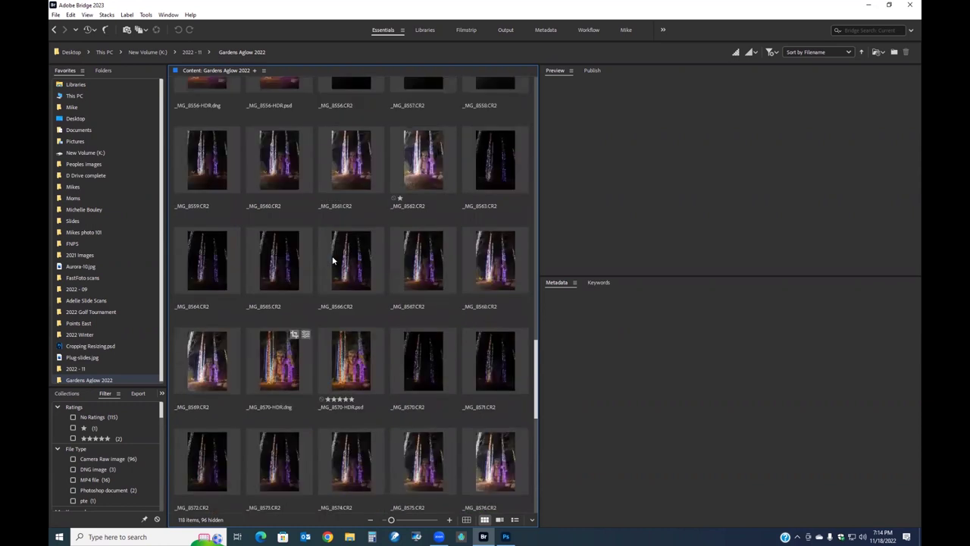
scroll(332, 255, "up", 5)
left_click(343, 220)
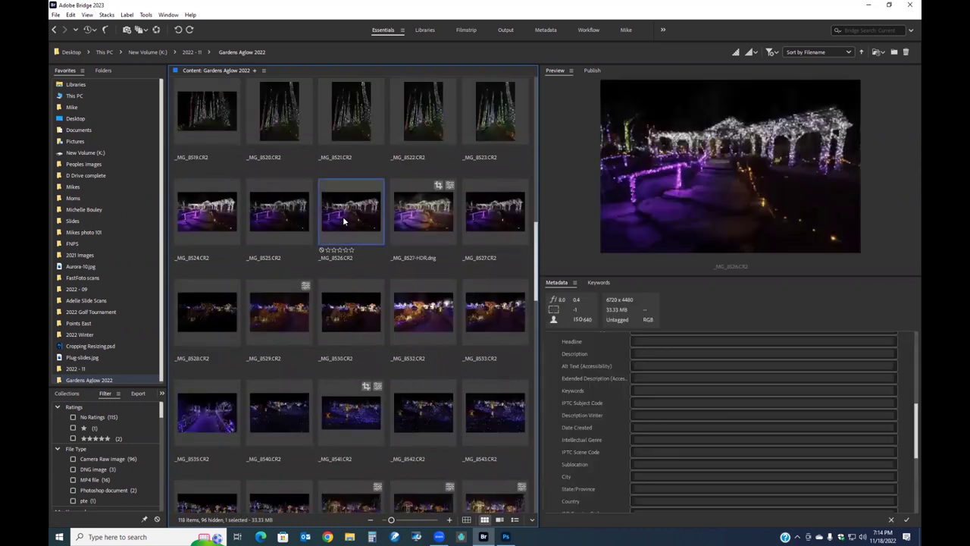
key("ctrl+f")
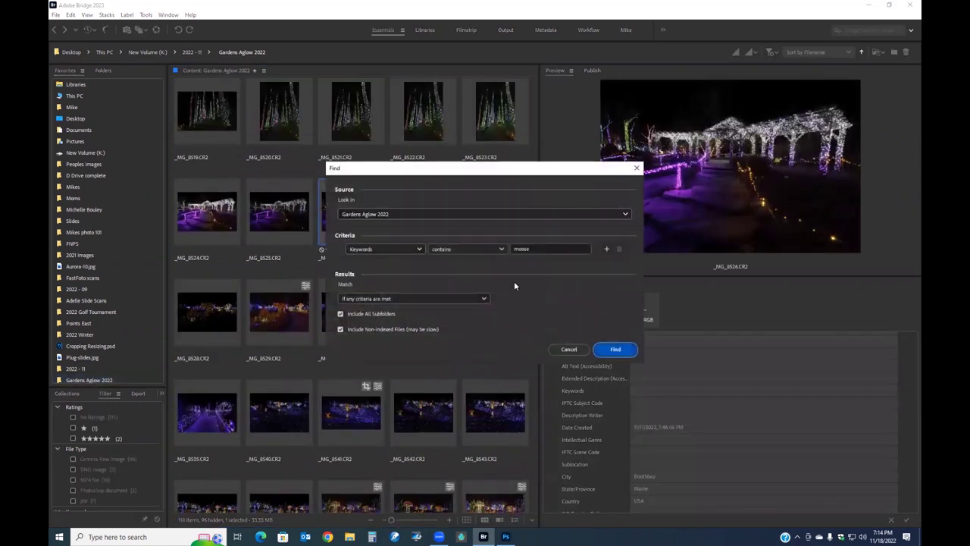
left_click(614, 349)
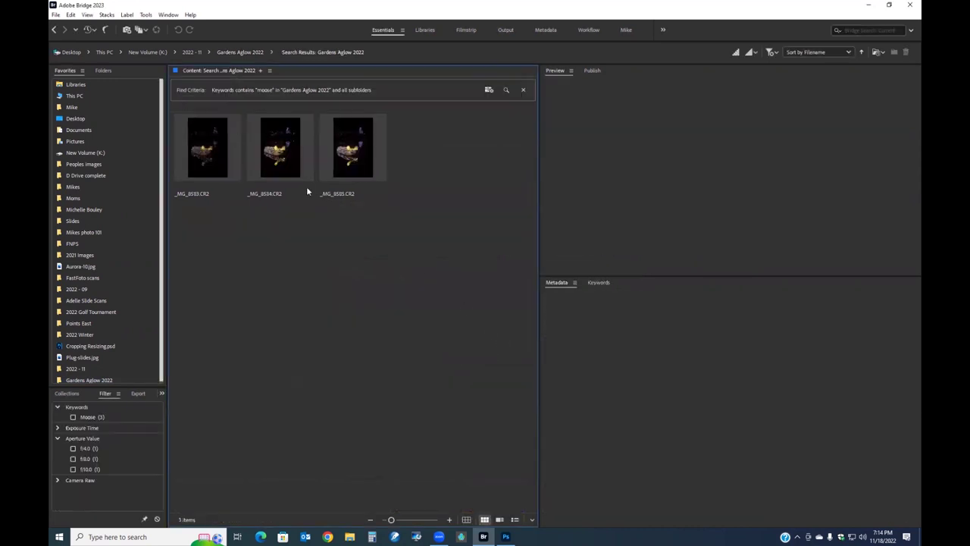
Step: Adjust _MG_8584.CR2 in Camera Raw with Exposure +0.20, Highlights -21 and slightly raised Shadows, and open it in Photoshop
left_click(286, 159)
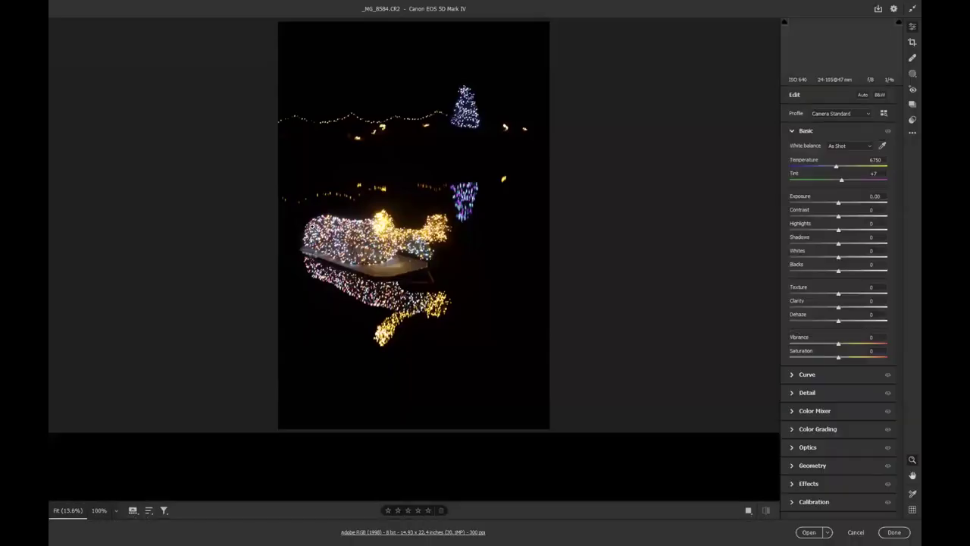
left_click_drag(837, 229, 839, 203)
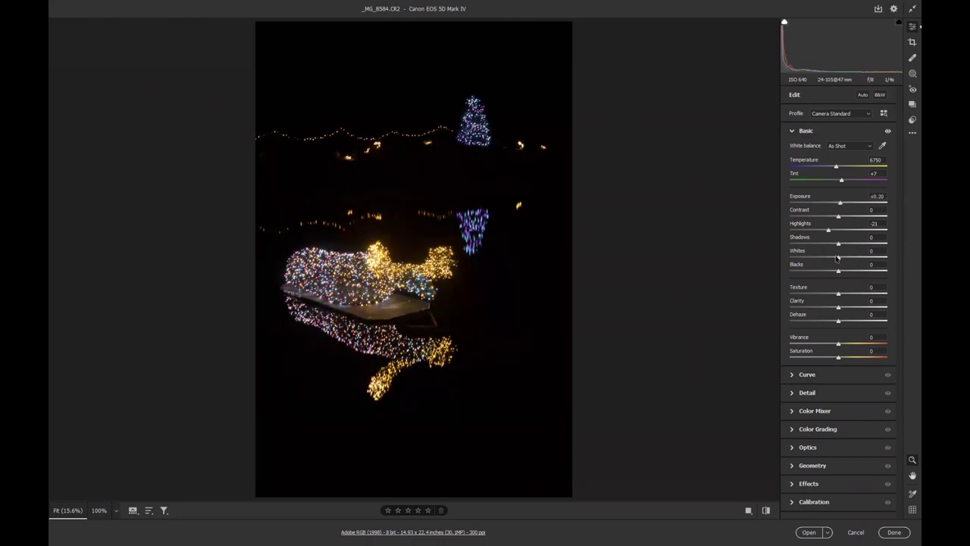
mouse_move(837, 243)
left_mouse_down()
mouse_move(857, 243)
mouse_move(846, 244)
left_mouse_up()
left_click(809, 532)
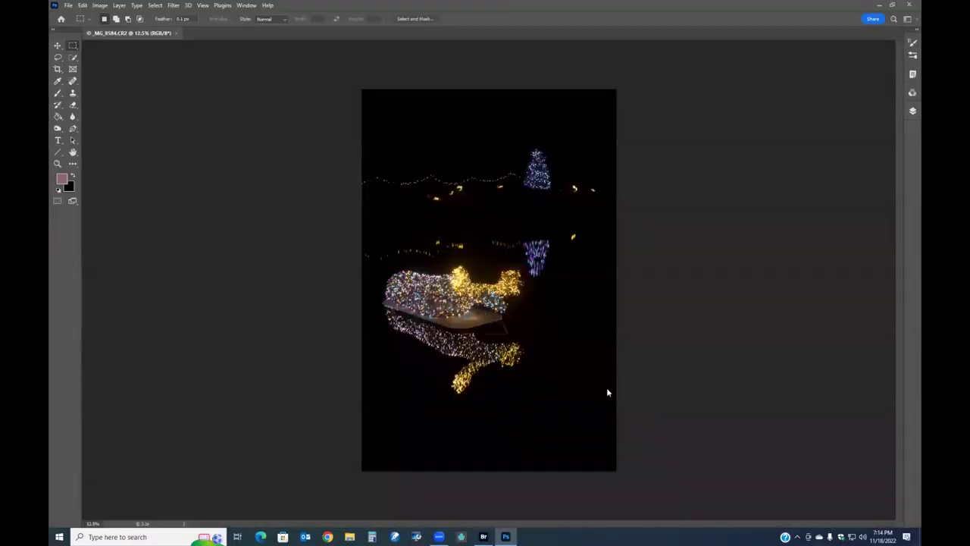
Step: Examine the author, keywords and copyright details in the photo's File Info, and close the dialog
left_click(69, 6)
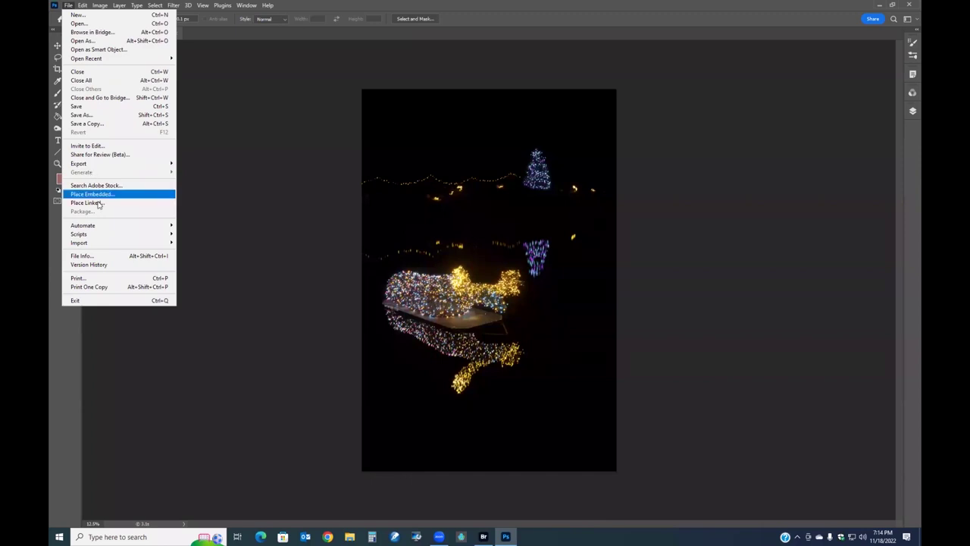
left_click(106, 257)
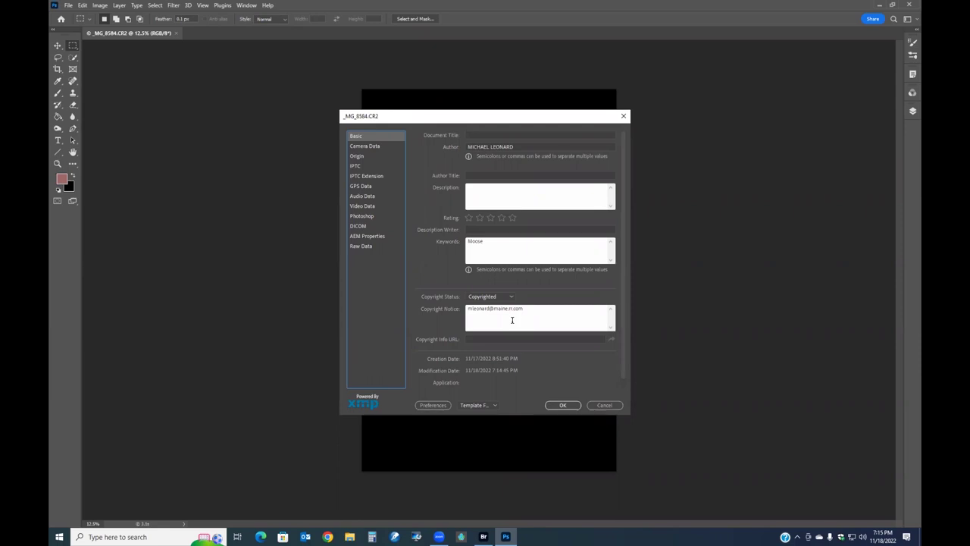
left_click(623, 116)
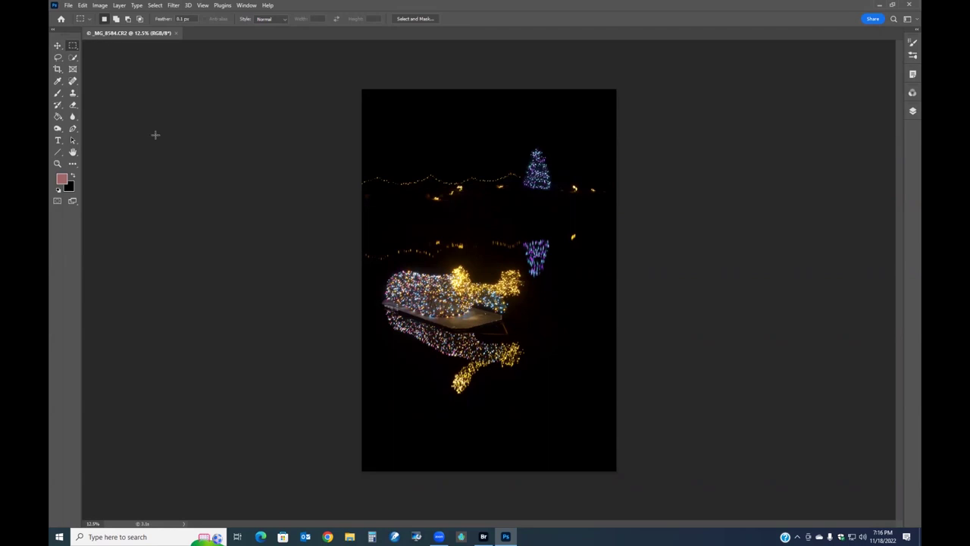
Step: Switch back to Bridge and preview the series of tree-giant exposures from _MG_8570.CR2 to _MG_8576.CR2 one by one
key("alt+Tab")
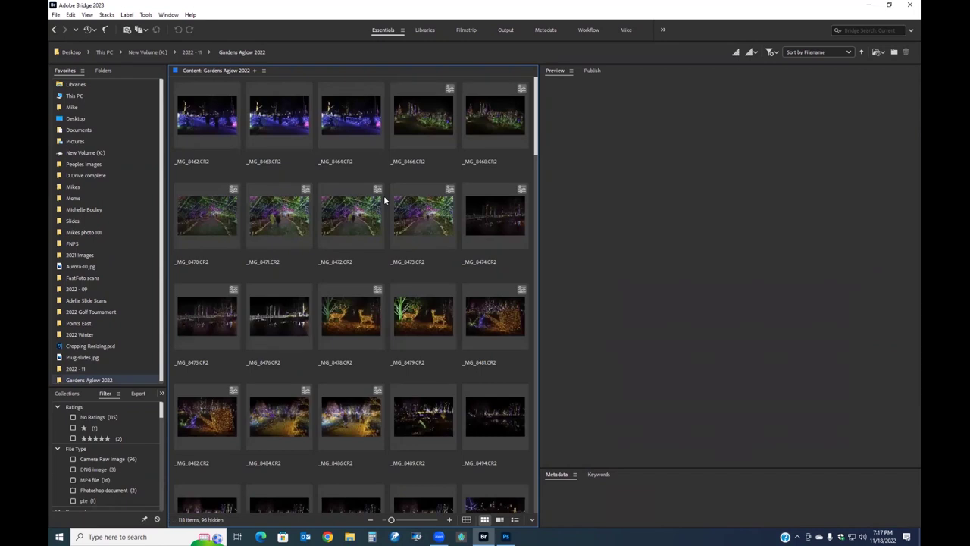
scroll(388, 225, "down", 5)
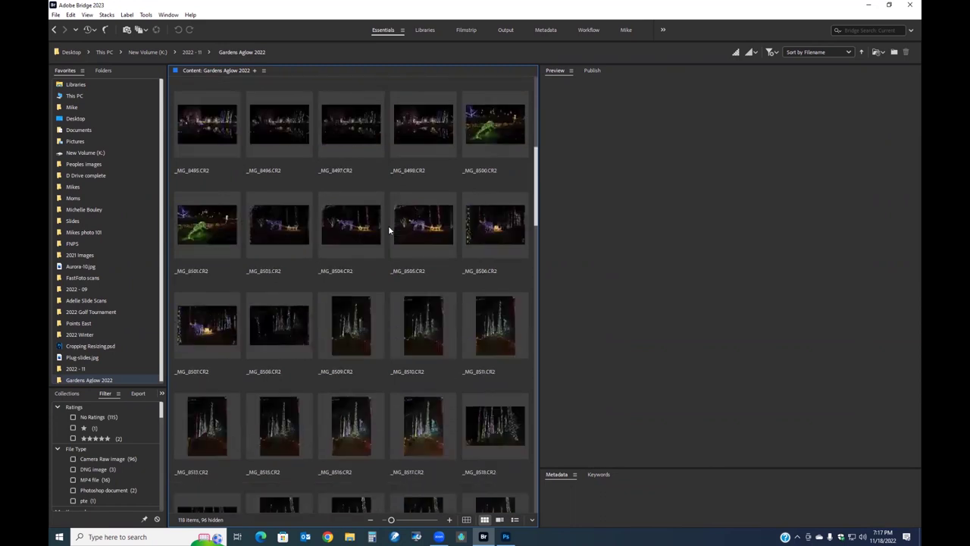
scroll(388, 225, "down", 5)
scroll(387, 225, "down", 10)
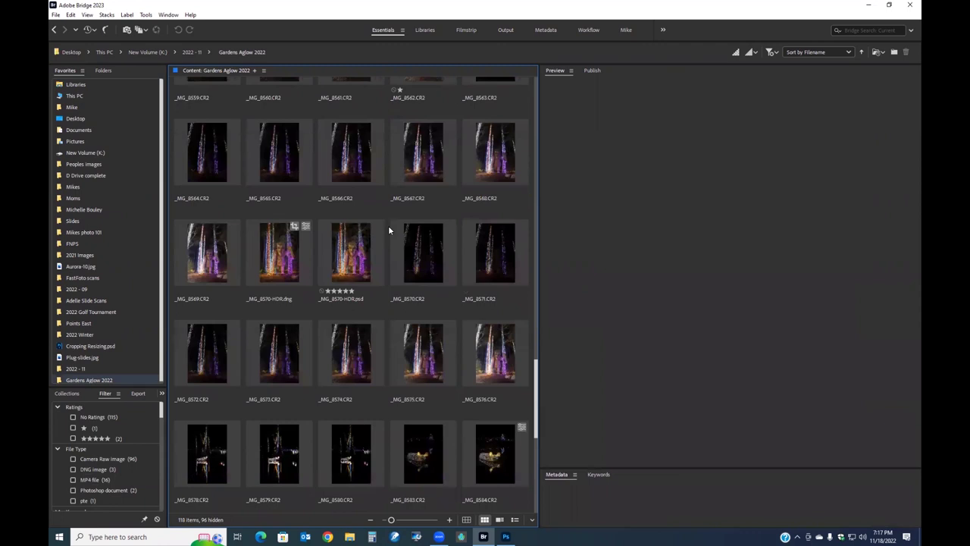
left_click(419, 271)
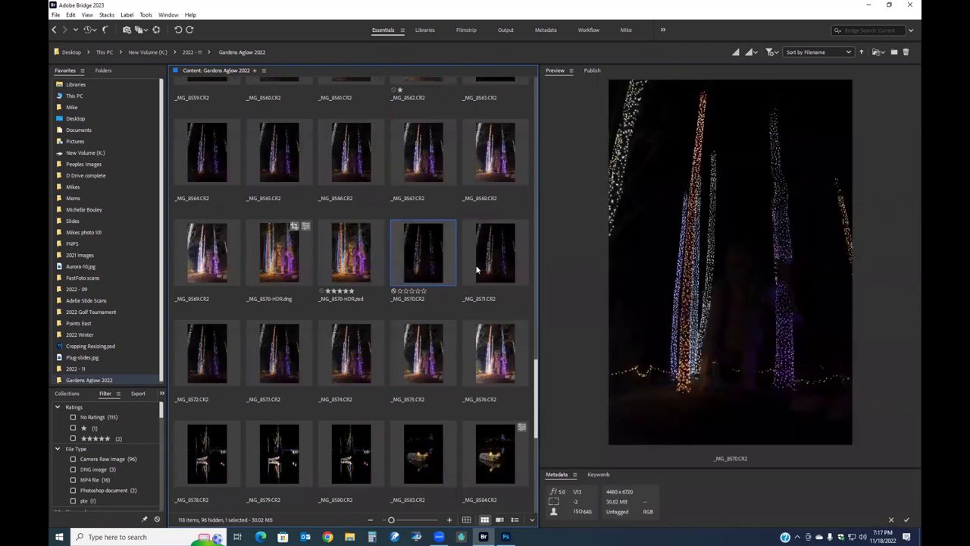
left_click(481, 269)
left_click(227, 360)
left_click(281, 349)
left_click(341, 356)
left_click(410, 358)
key("Right")
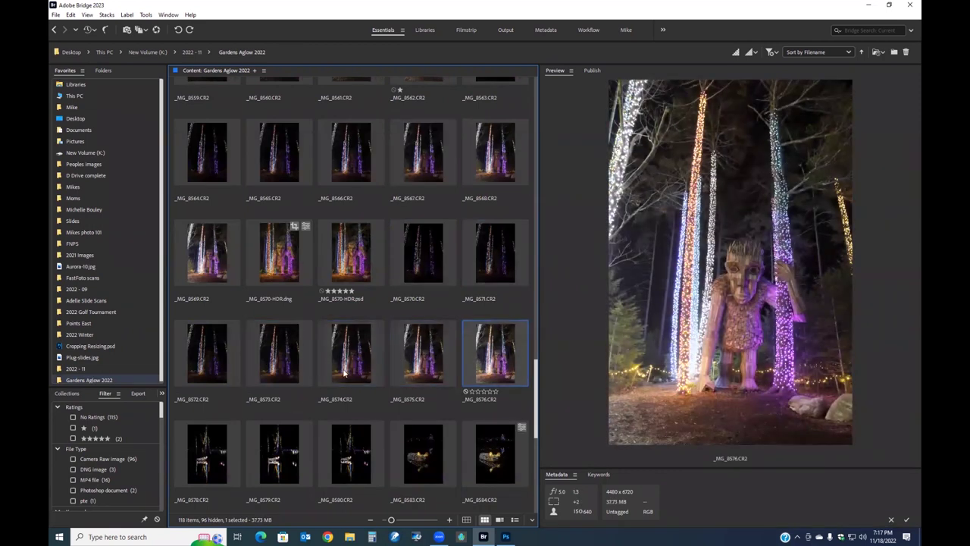
Step: Group the seven tree-giant exposures _MG_8570.CR2 to _MG_8576.CR2 as a stack and check the stack's thumbnail controls
left_click(415, 275, "shift")
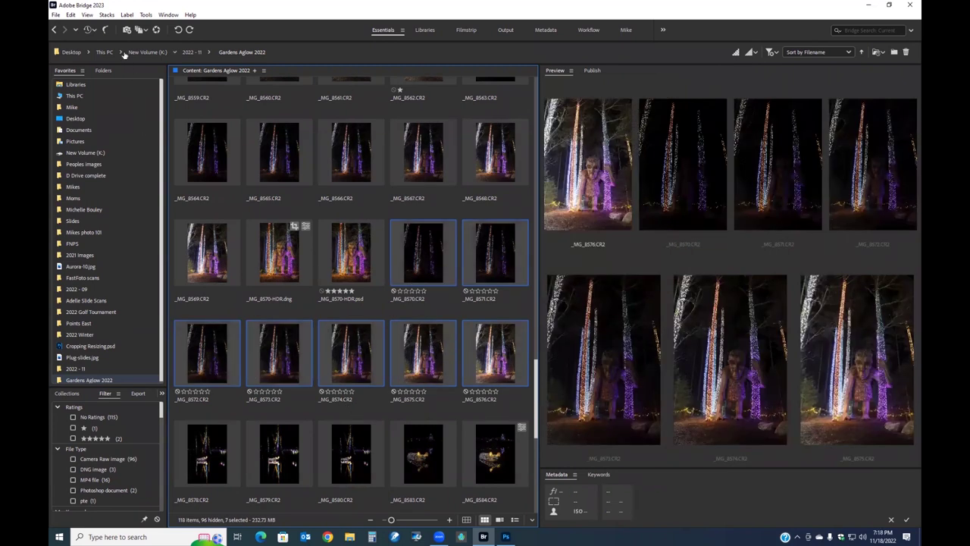
left_click(107, 15)
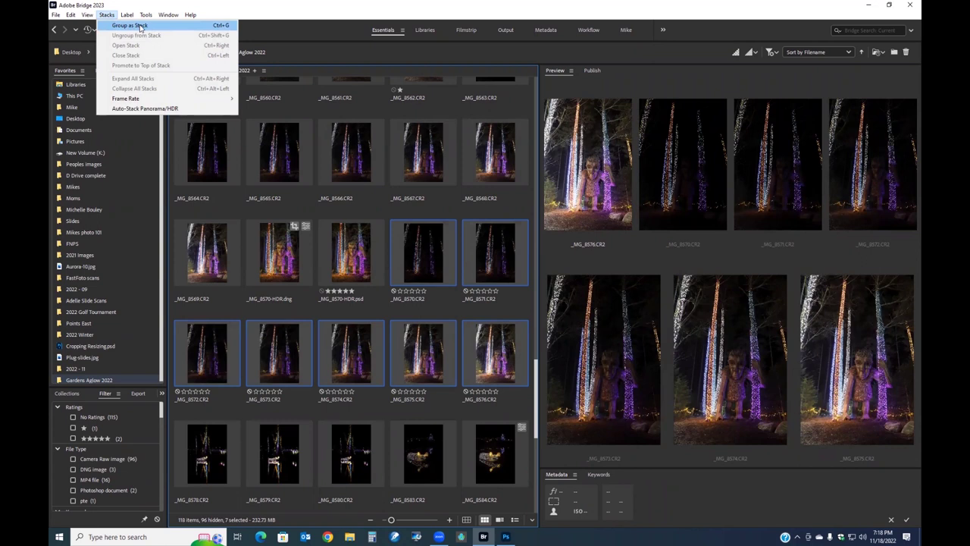
left_click(140, 27)
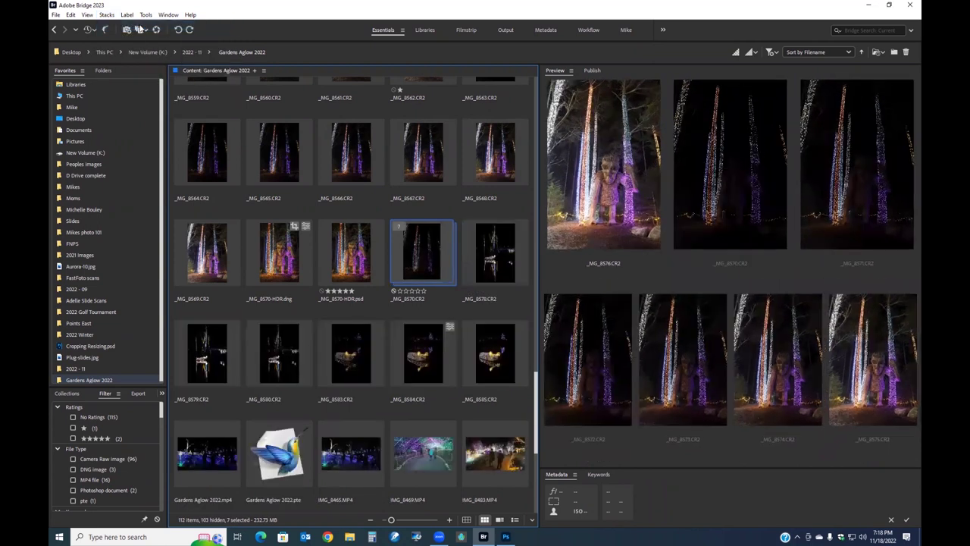
mouse_move(450, 266)
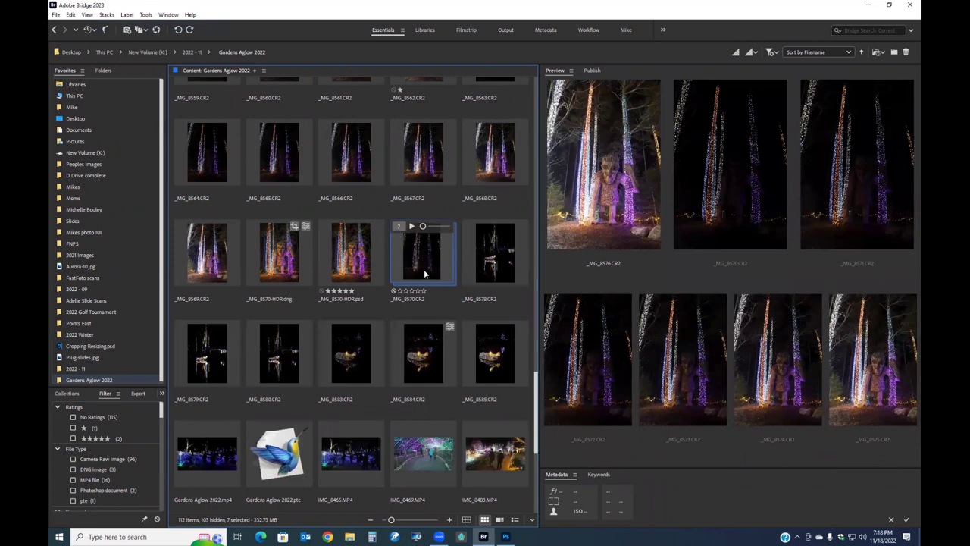
mouse_move(423, 226)
left_mouse_down()
mouse_move(447, 227)
mouse_move(422, 225)
left_mouse_up()
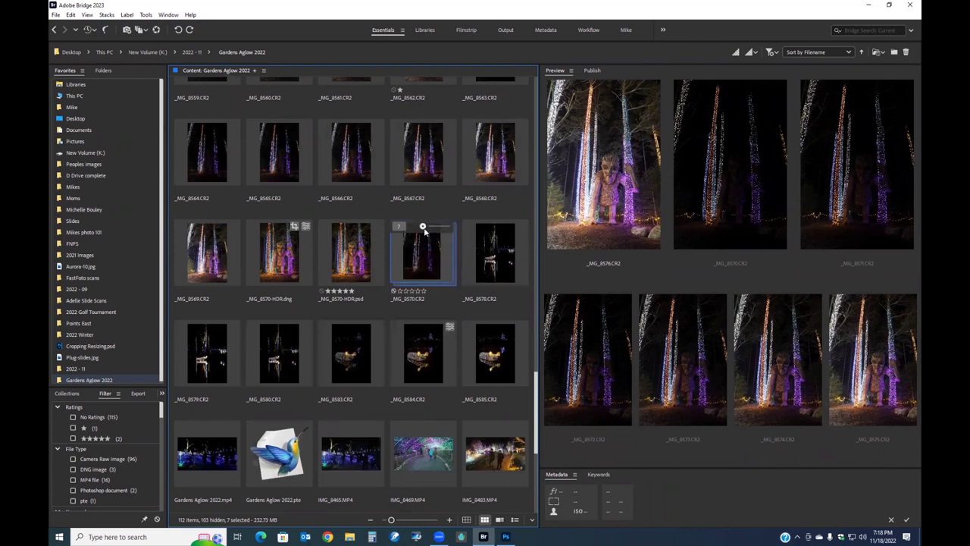
Step: Preview the tree-giant exposures from _MG_8556.CR2 to _MG_8562.CR2 one by one
scroll(344, 324, "up", 4)
left_click(359, 331)
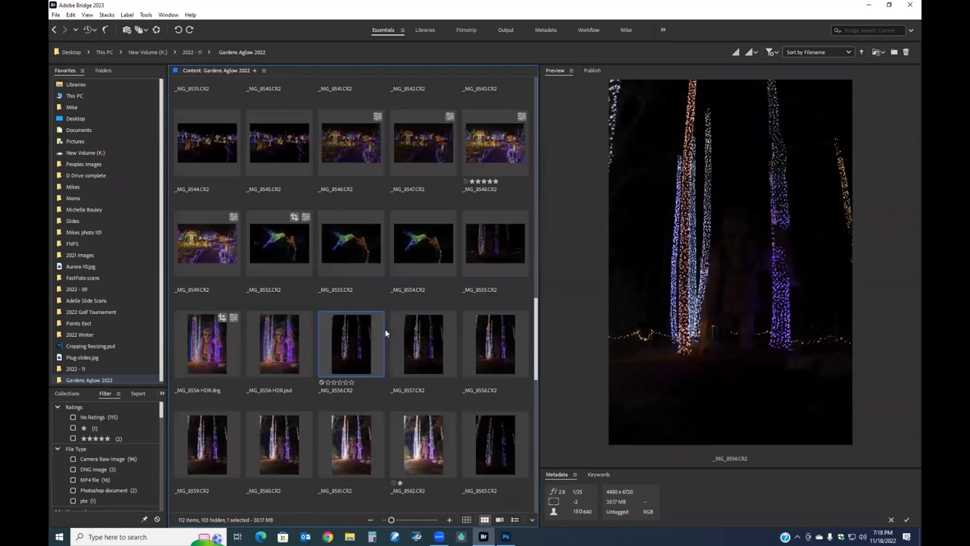
left_click(419, 341)
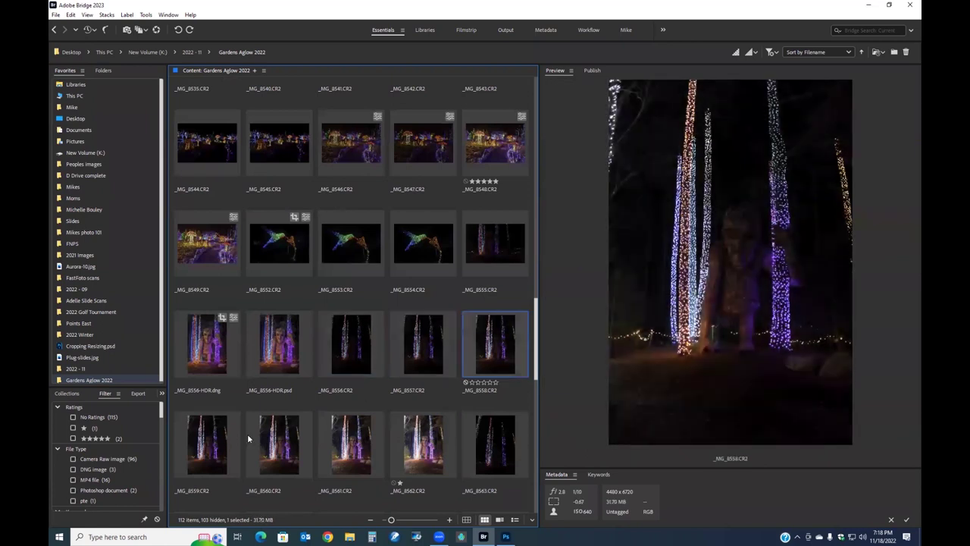
key("Right")
key("Right")
key("Right")
key("Right")
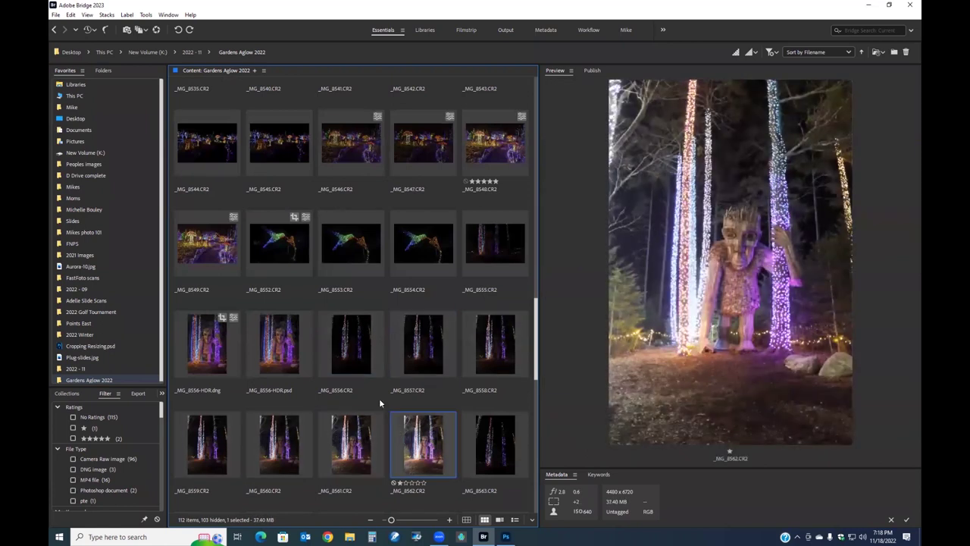
Step: Group the exposures _MG_8556.CR2 to _MG_8562.CR2 as a stack
left_click(355, 362)
left_click(410, 430, "shift")
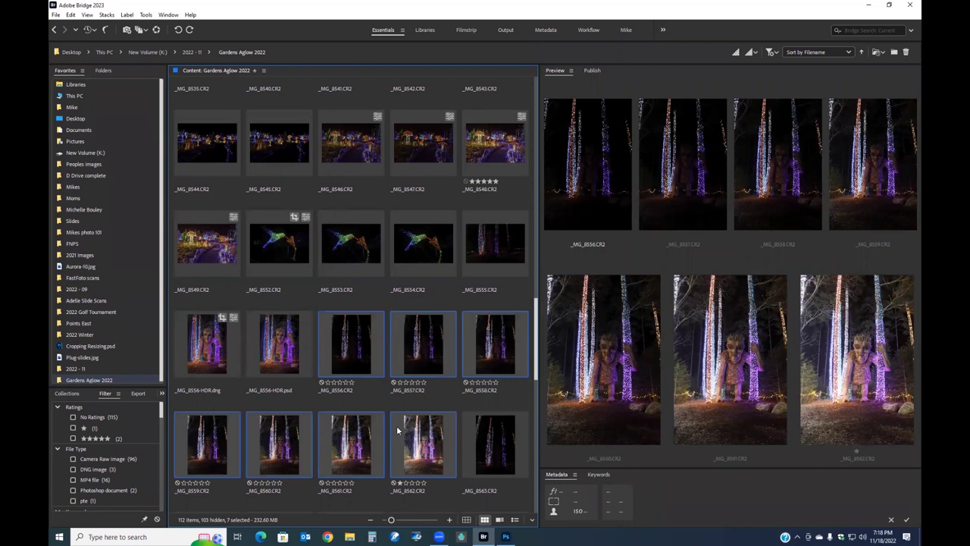
scroll(394, 430, "down", 3)
left_click(105, 15)
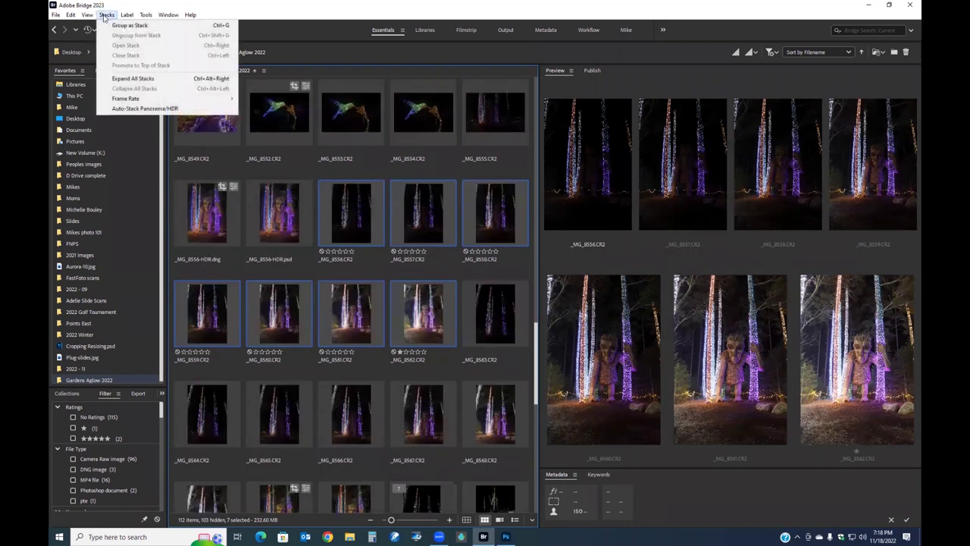
left_click(130, 25)
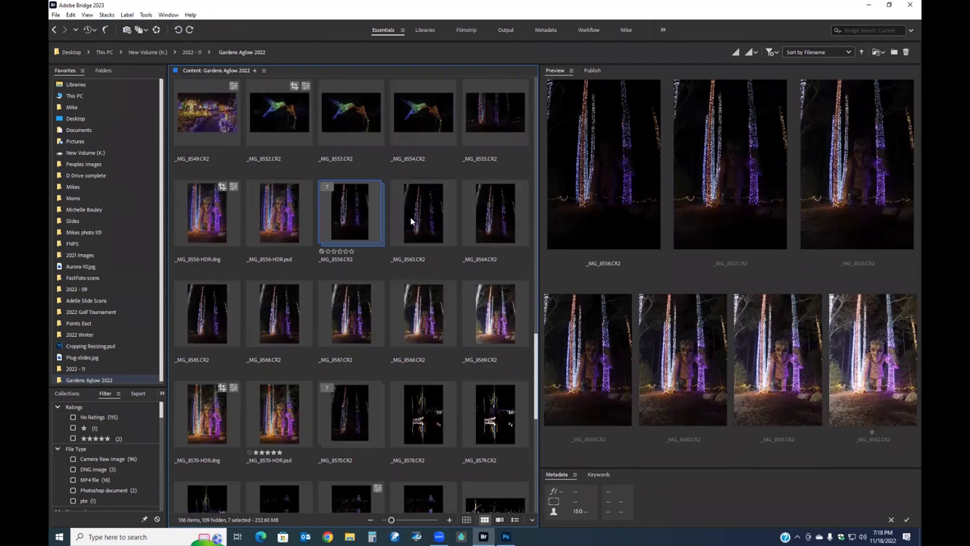
Step: Group _MG_8563.CR2 to _MG_8569.CR2 together with the _MG_8556.CR2 stack into one stack
key("Right")
key("Right")
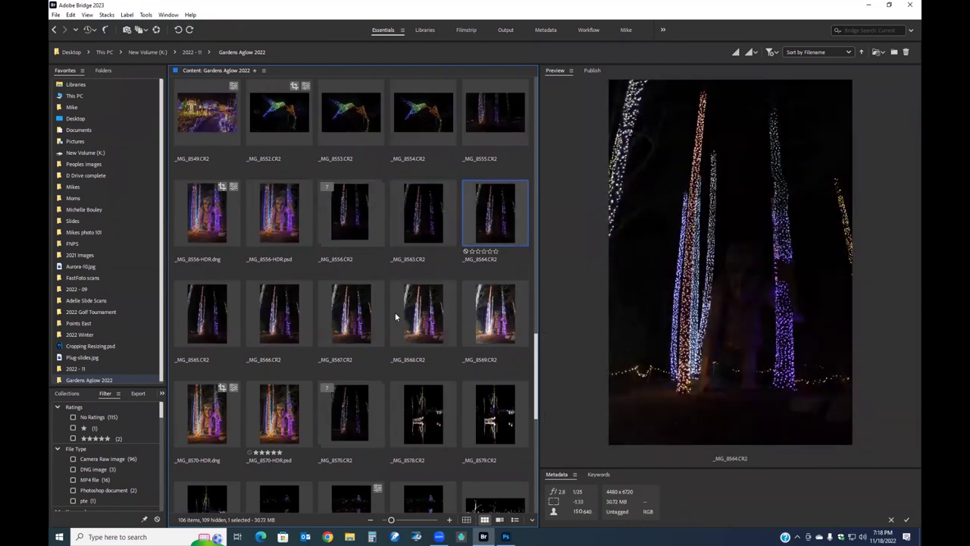
left_click(502, 318, "shift")
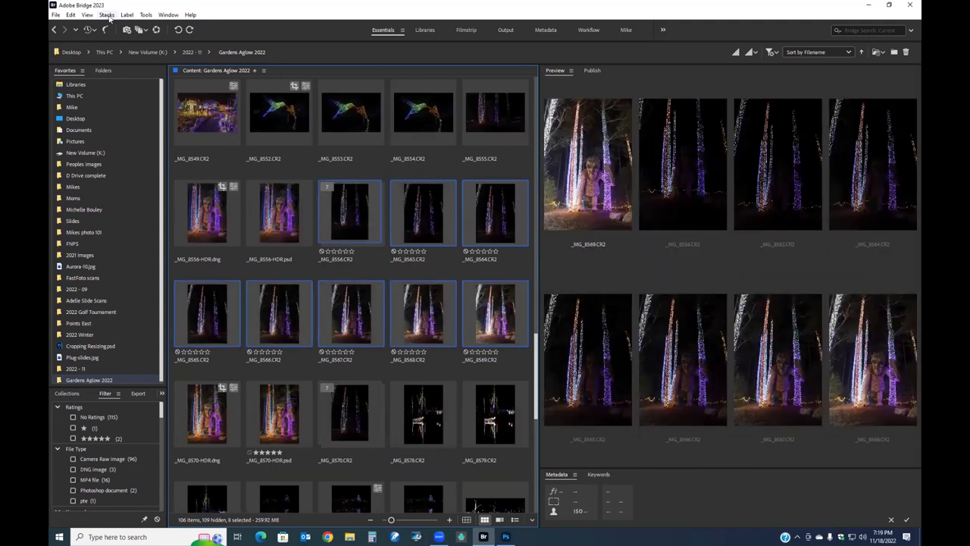
left_click(108, 15)
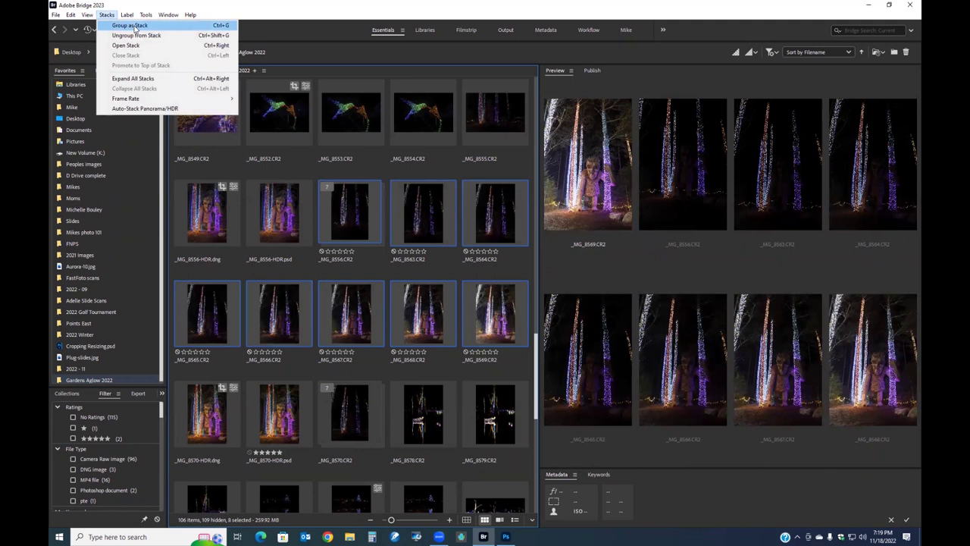
left_click(130, 26)
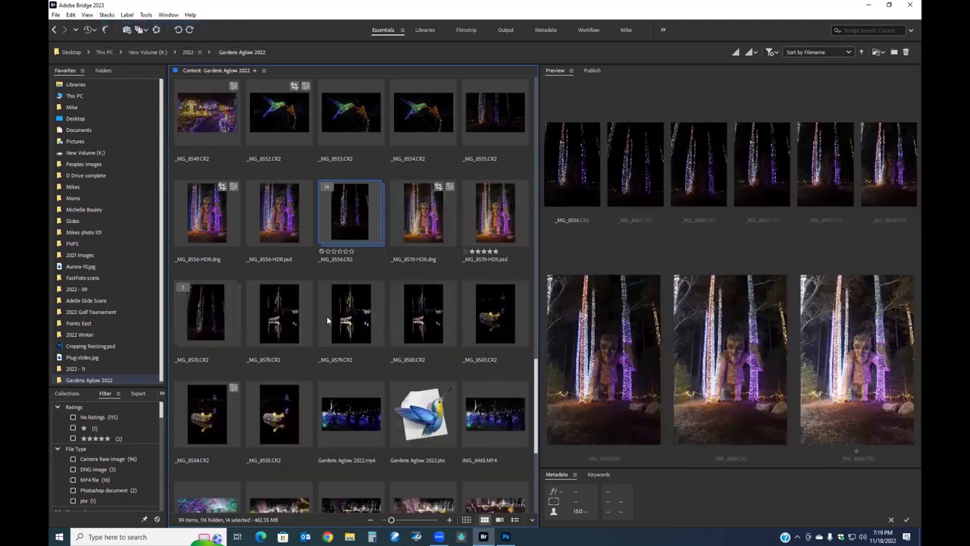
scroll(347, 313, "up", 1)
mouse_move(350, 316)
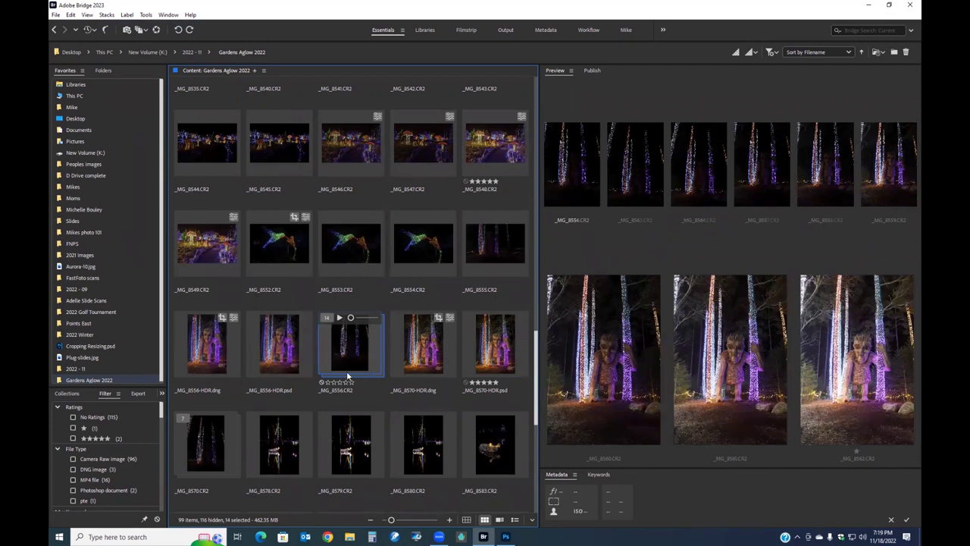
left_click(107, 14)
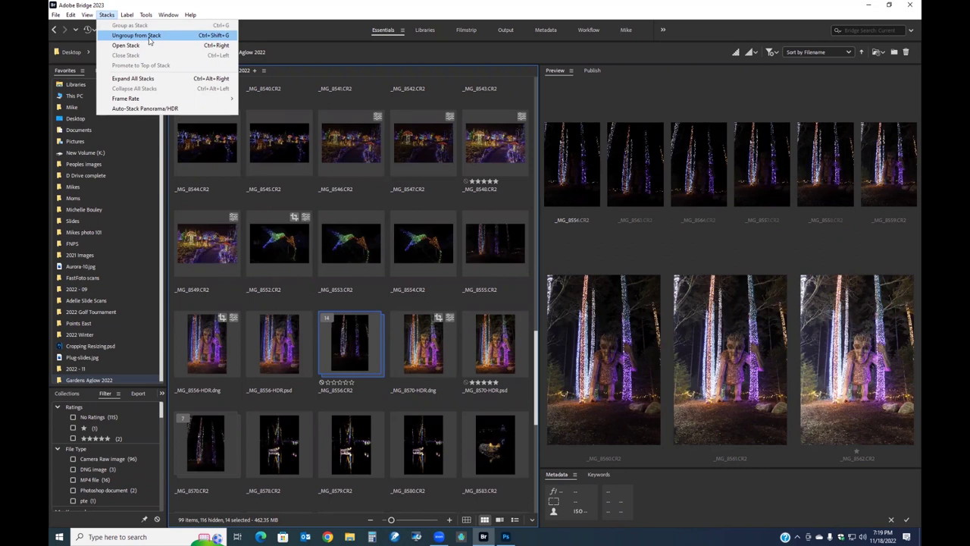
left_click(314, 163)
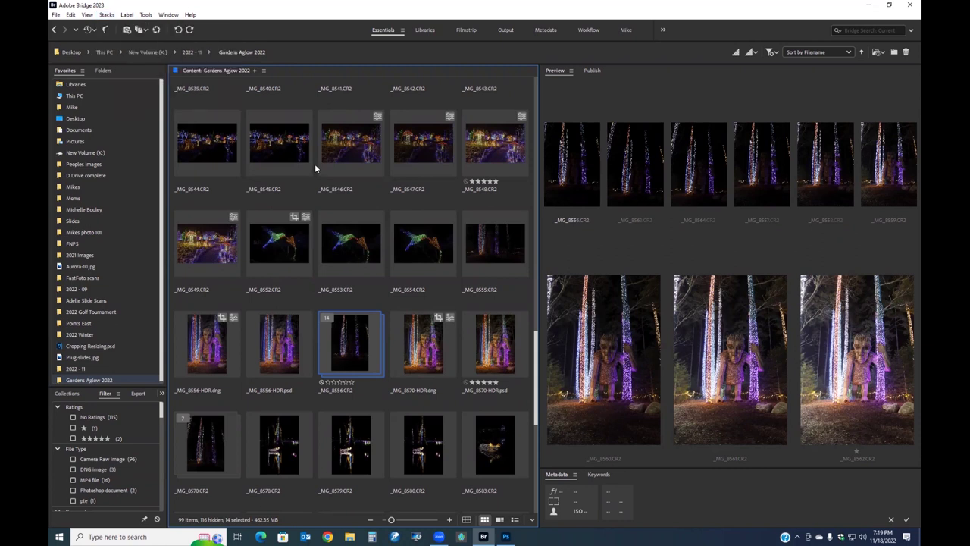
Step: Preview the hummingbird photos _MG_8552.CR2, _MG_8553.CR2 and _MG_8554.CR2 one by one
left_click(268, 251)
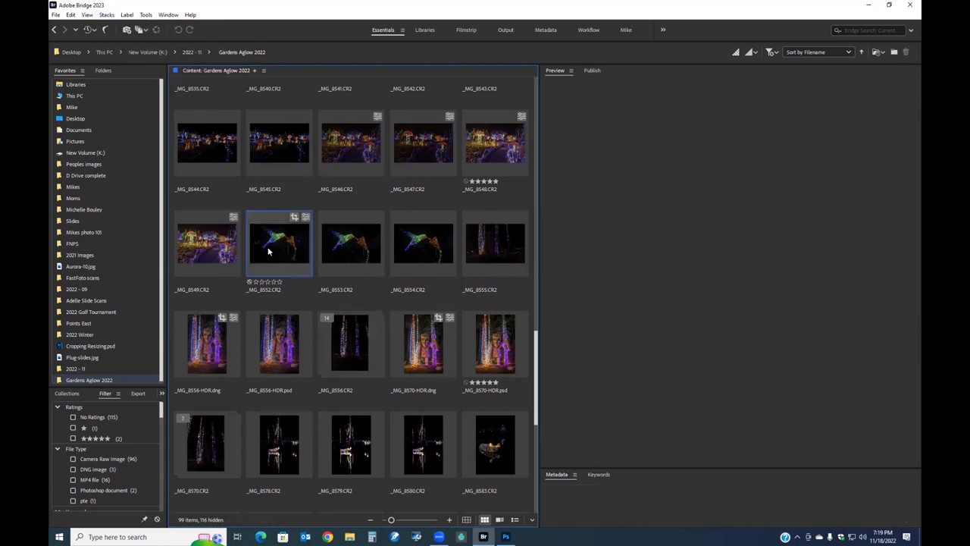
left_click(345, 247)
left_click(405, 252)
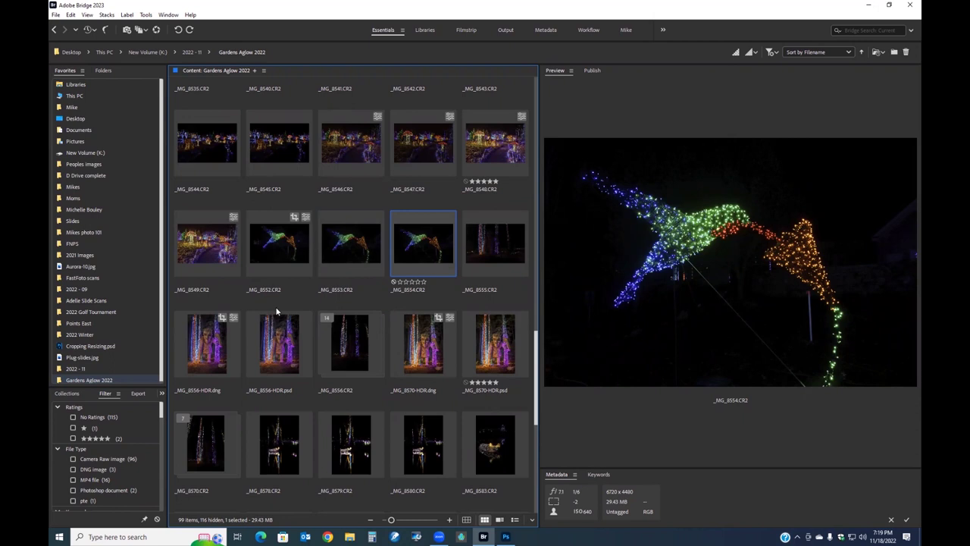
Step: Select _MG_8478.CR2, _MG_8486.CR2 and _MG_8470.CR2 together and send them to Photoshop's Image Processor
scroll(277, 310, "up", 8)
scroll(278, 307, "up", 3)
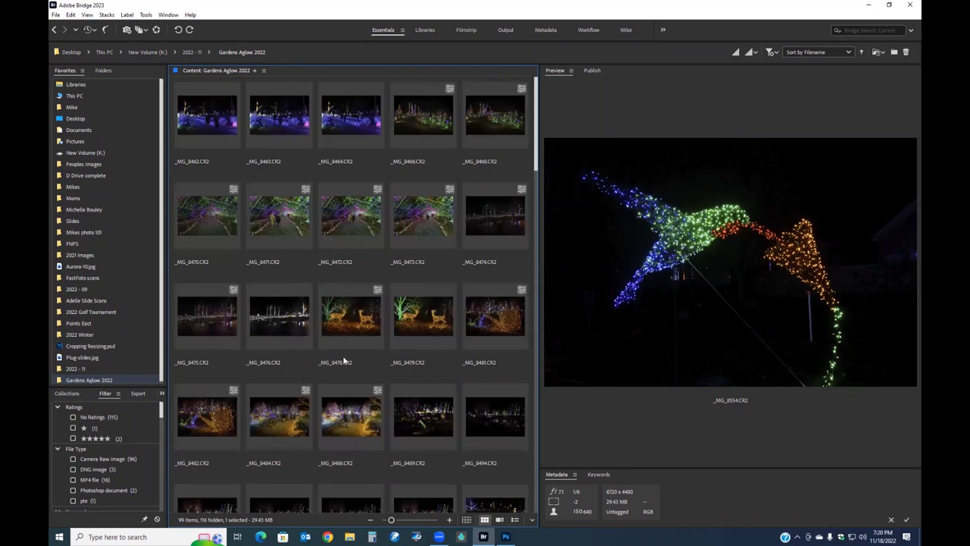
left_click(358, 318)
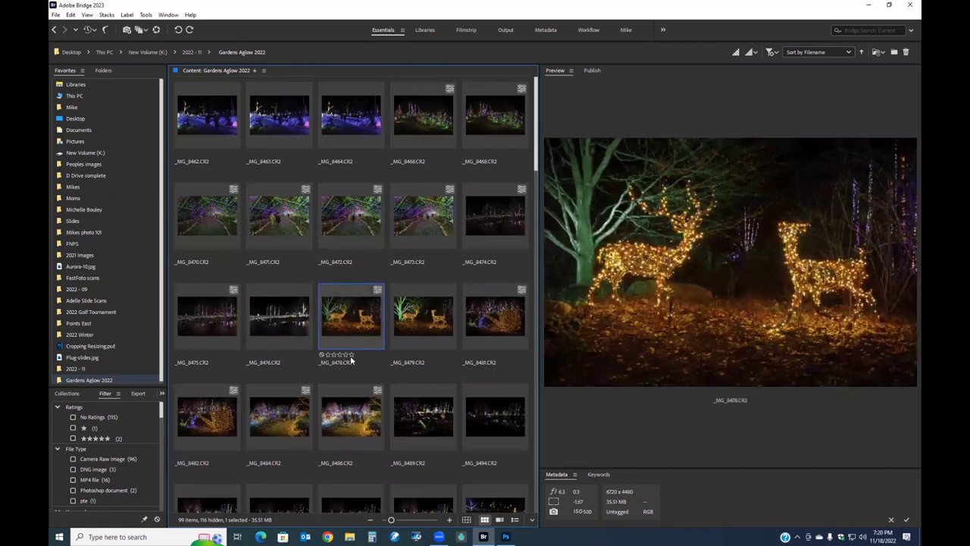
left_click(349, 424, "ctrl")
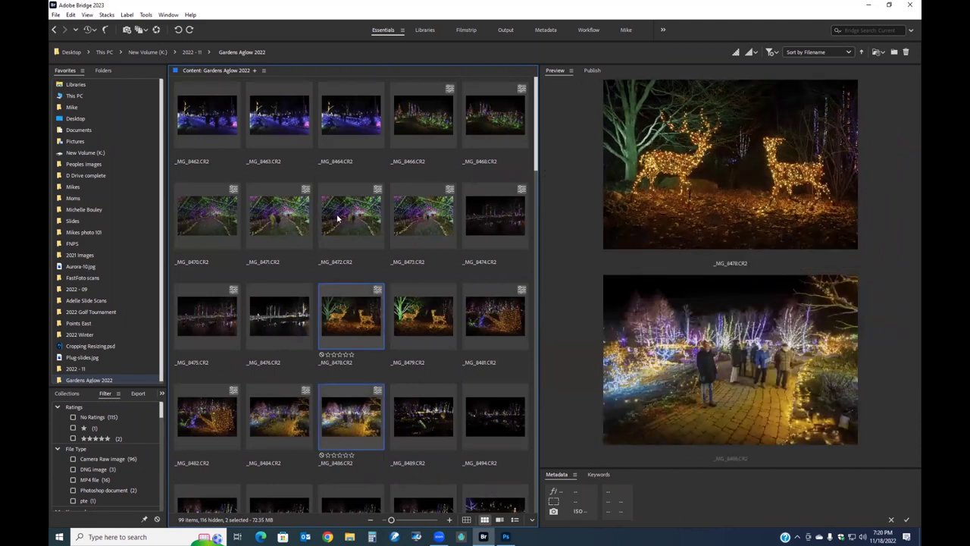
left_click(206, 215, "ctrl")
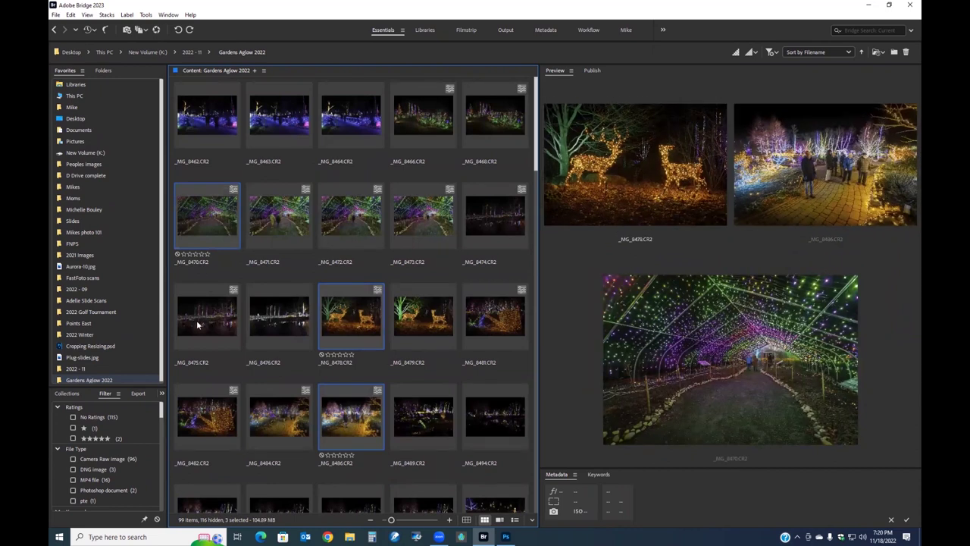
left_click(145, 15)
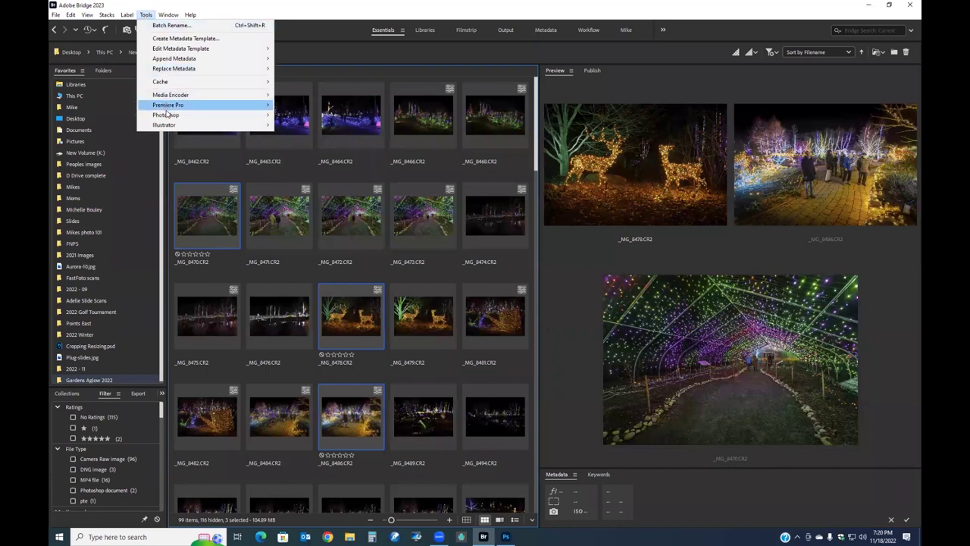
mouse_move(167, 114)
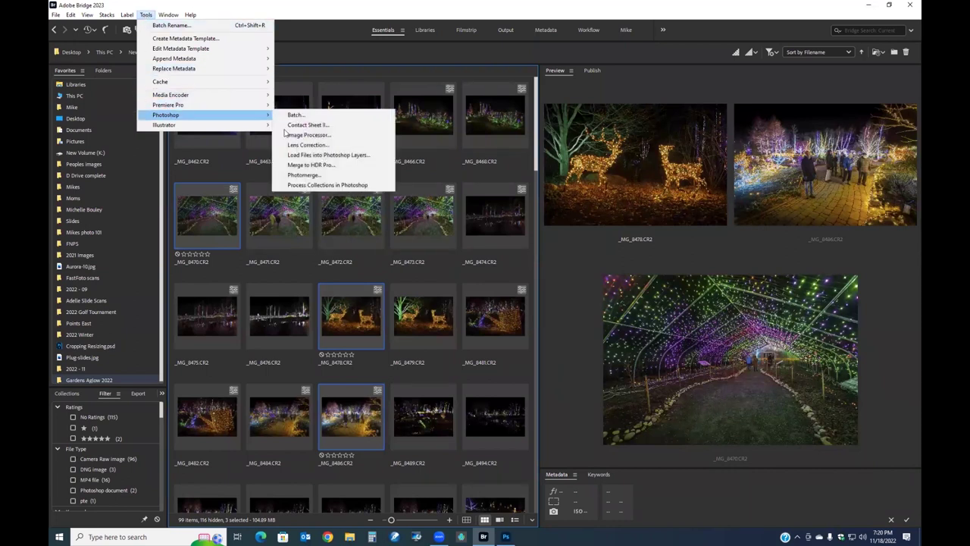
left_click(333, 137)
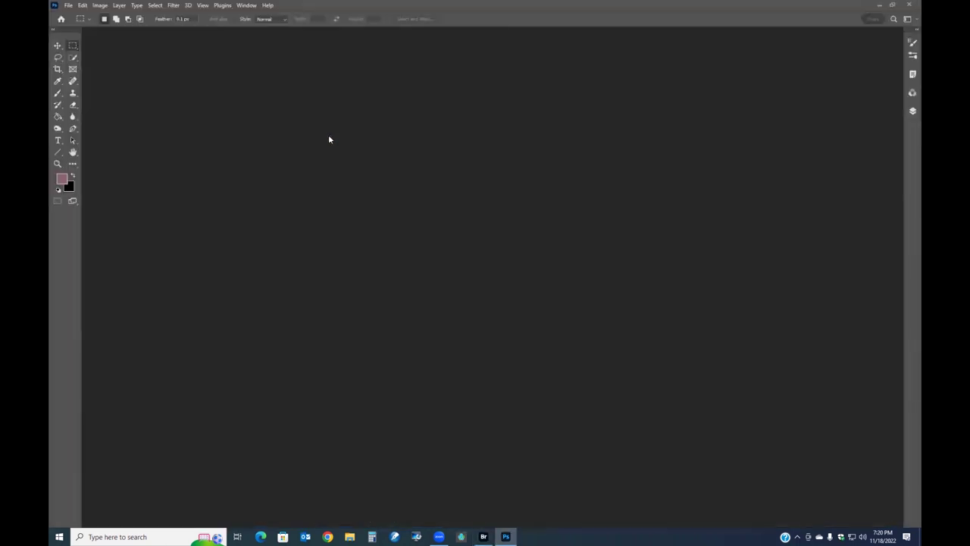
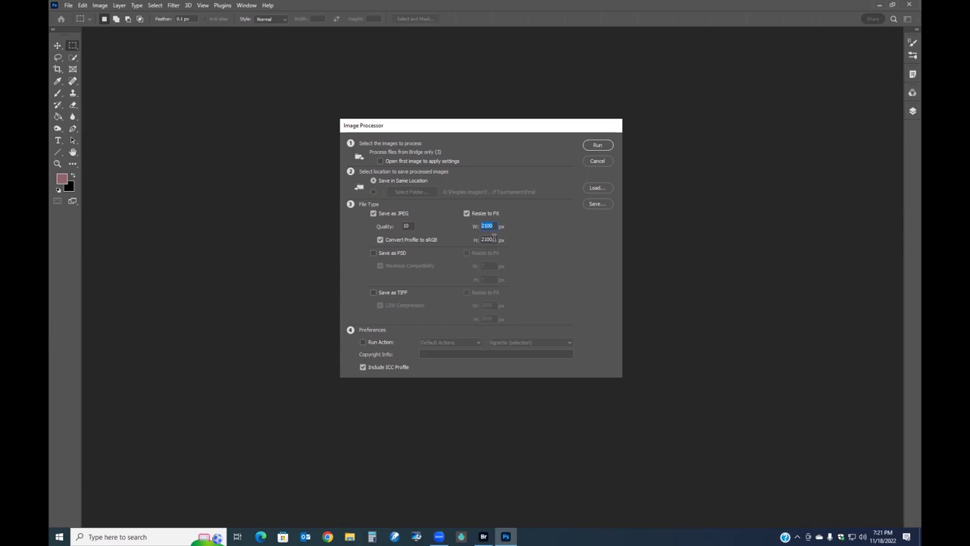
Step: Set the JPEG resize limits to 3600 px wide and 3600 px high, leave PSD and TIFF output off, and run the processing
type("3600")
key("Tab")
left_click(372, 253)
left_click(373, 253)
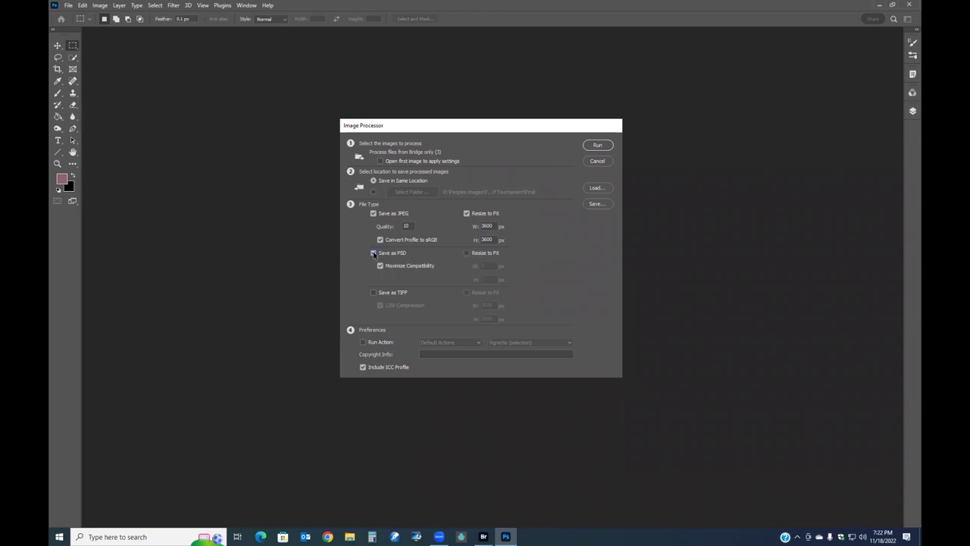
left_click(372, 292)
left_click(372, 292)
left_click(597, 146)
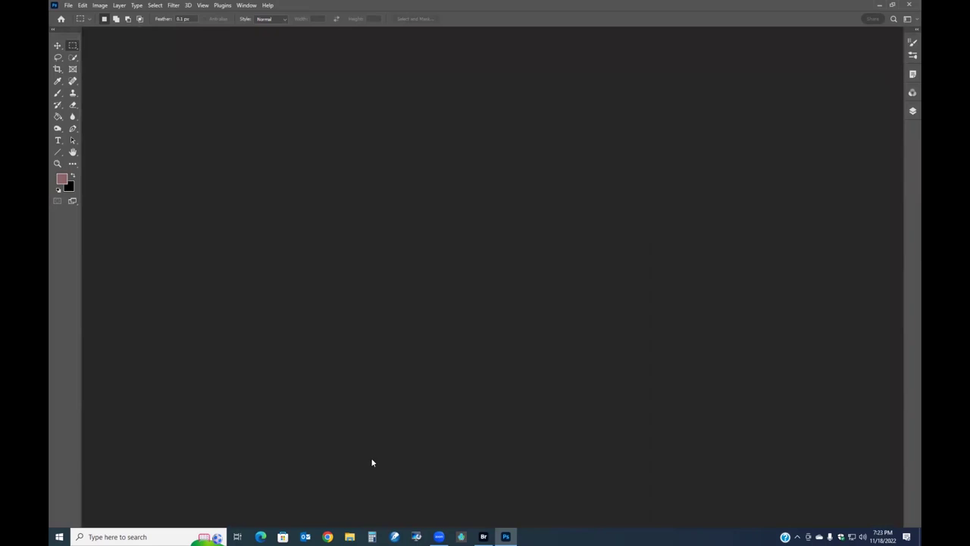
Step: Switch back to Bridge, open the new JPEG folder and inspect the preview and metadata of _MG_8470.jpg
left_click(482, 535)
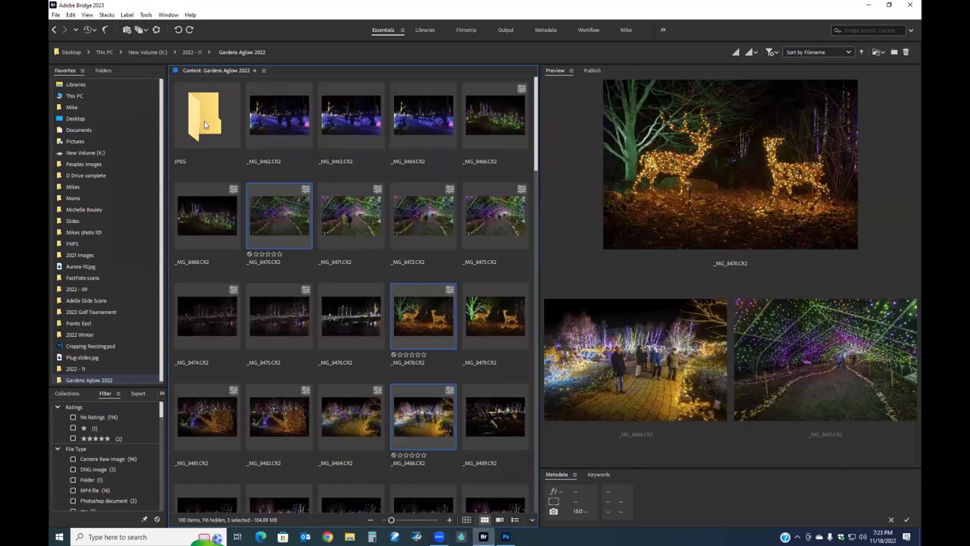
left_click(208, 146)
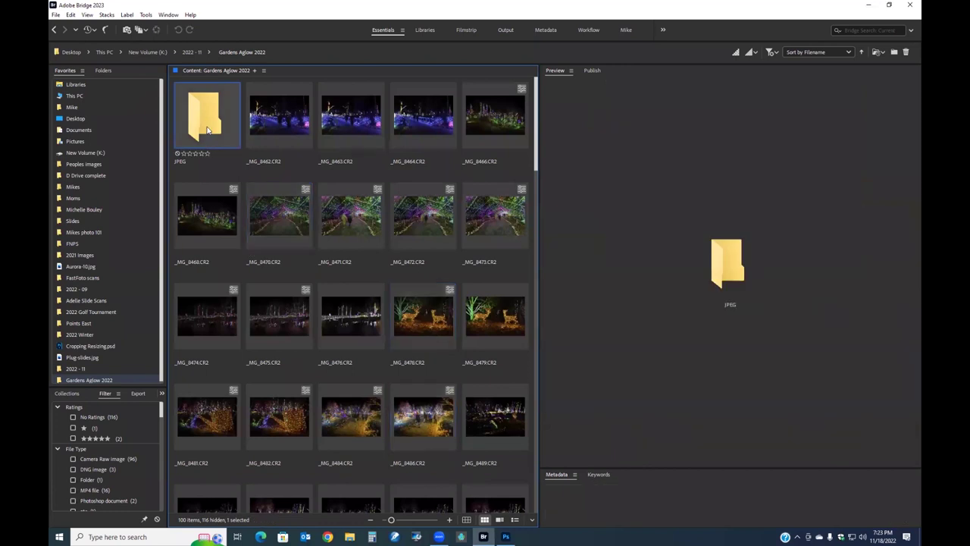
double_click(207, 130)
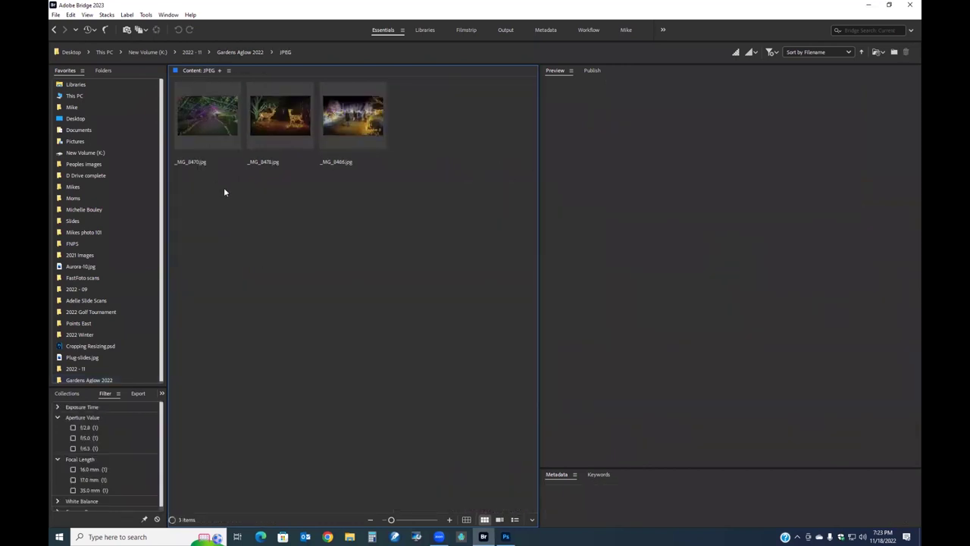
left_click(213, 124)
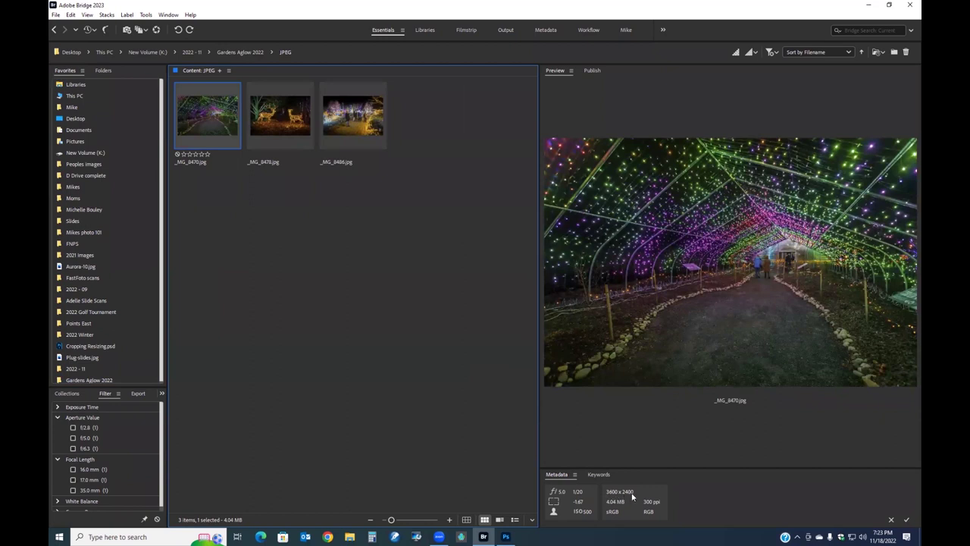
left_click_drag(642, 468, 634, 381)
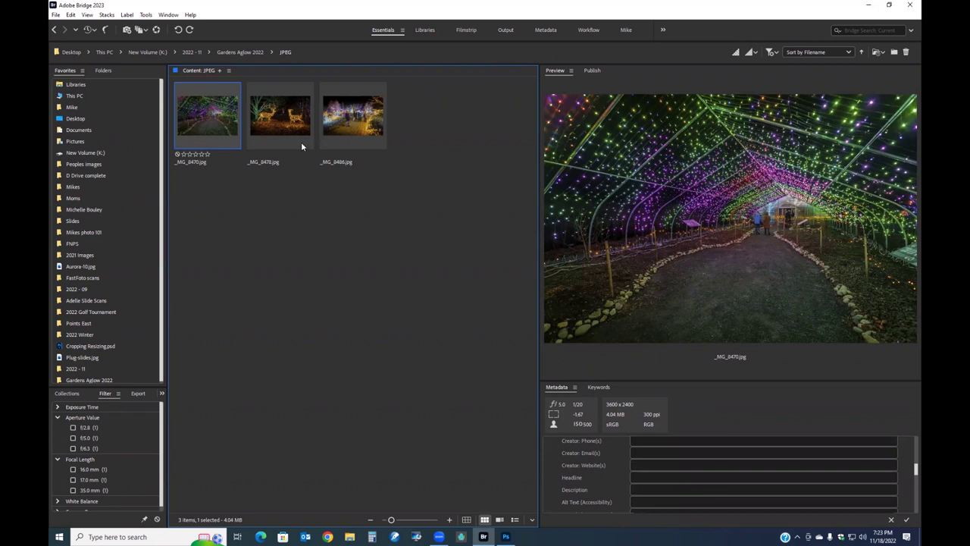
Step: Inspect the exported _MG_8478.jpg and _MG_8486.jpg with their metadata and return to the Gardens Aglow 2022 folder
left_click(286, 127)
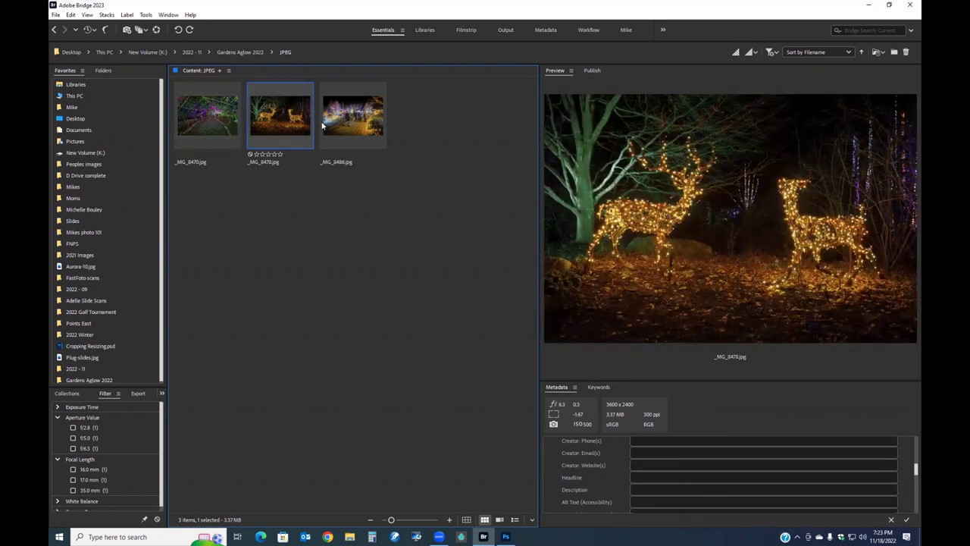
left_click(356, 126)
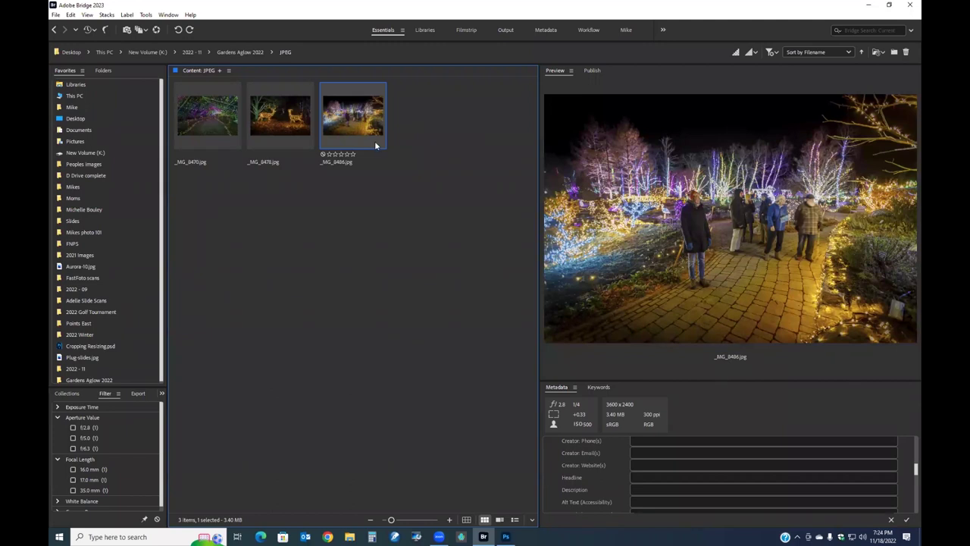
key("ctrl+bracketleft")
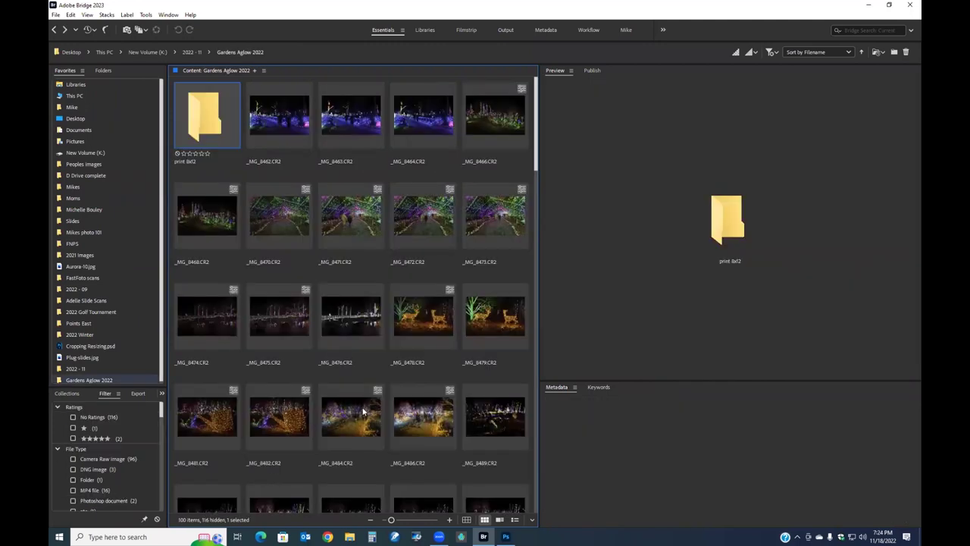
Step: Select _MG_8501.CR2, _MG_8482.CR2 and _MG_8509.CR2 together and send them to Photoshop's Image Processor
scroll(371, 409, "down", 3)
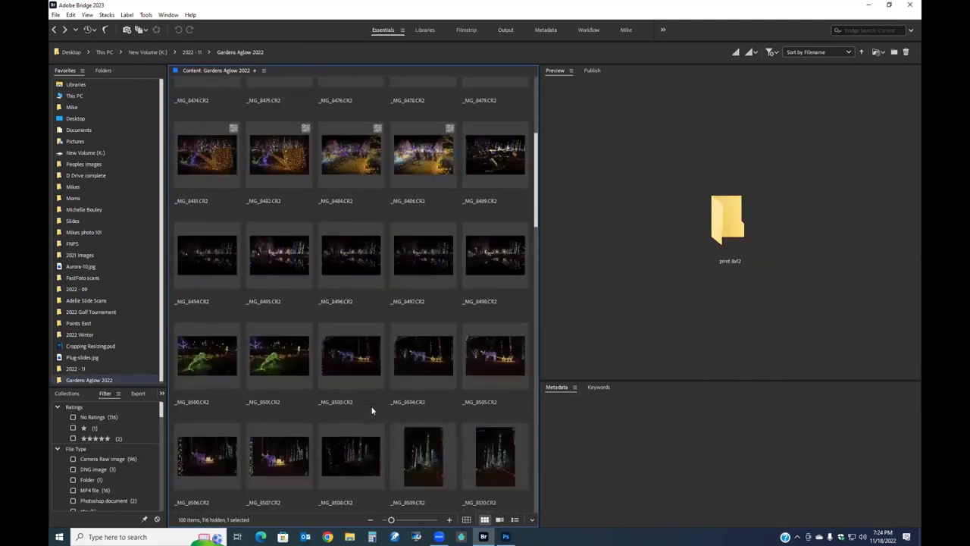
left_click(277, 364)
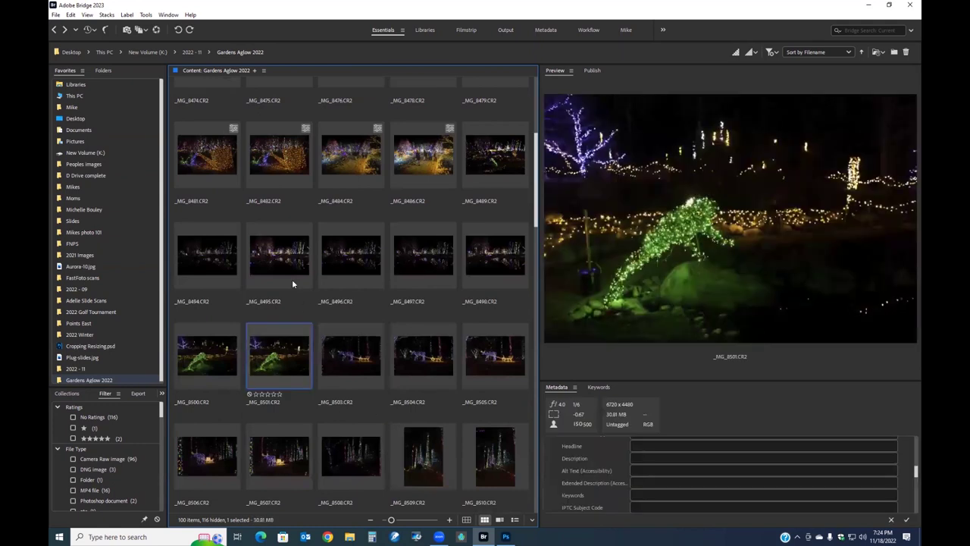
left_click(280, 163, "ctrl")
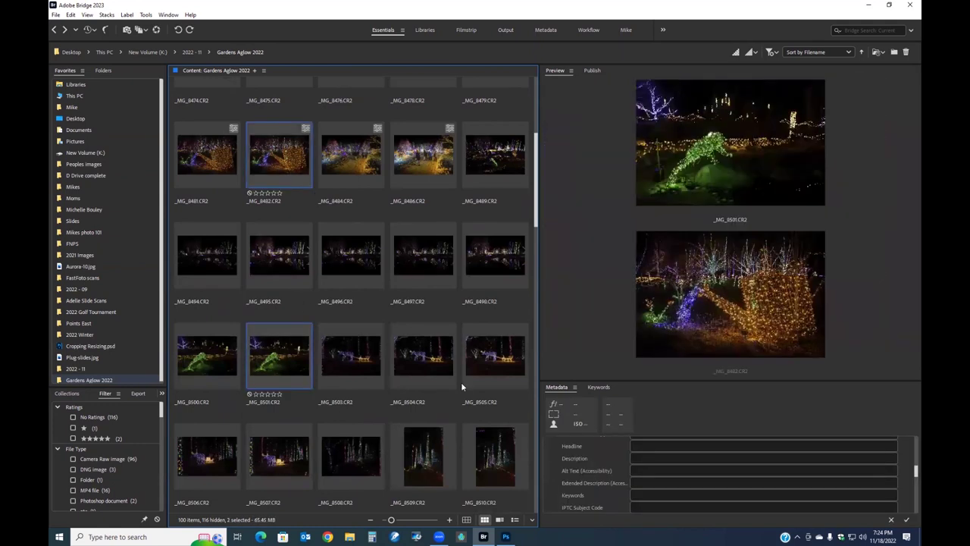
left_click(427, 450, "ctrl")
scroll(428, 379, "down", 3)
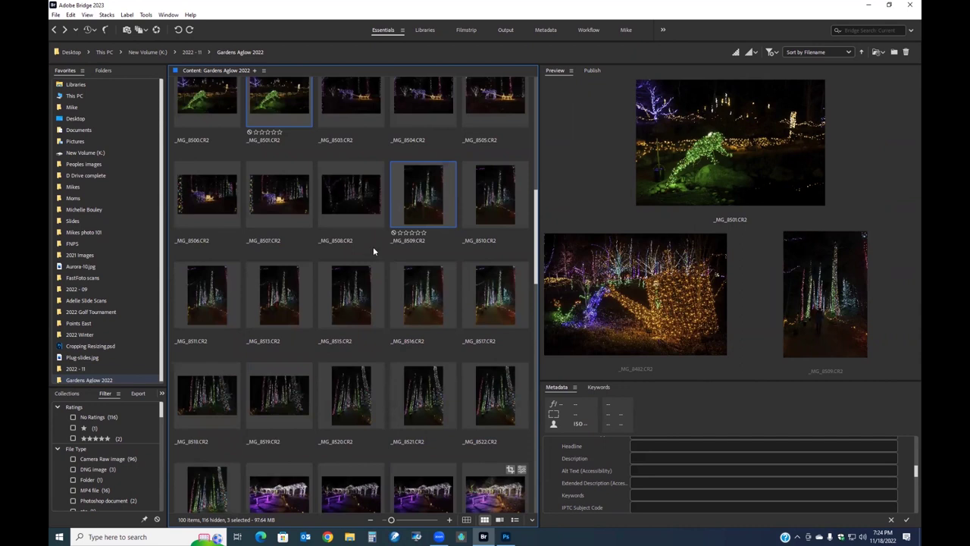
left_click(145, 15)
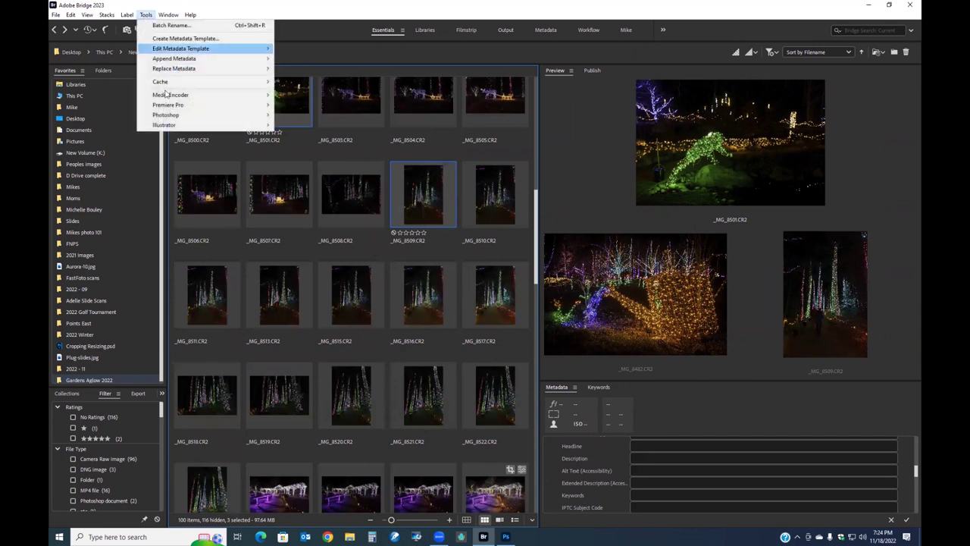
mouse_move(172, 115)
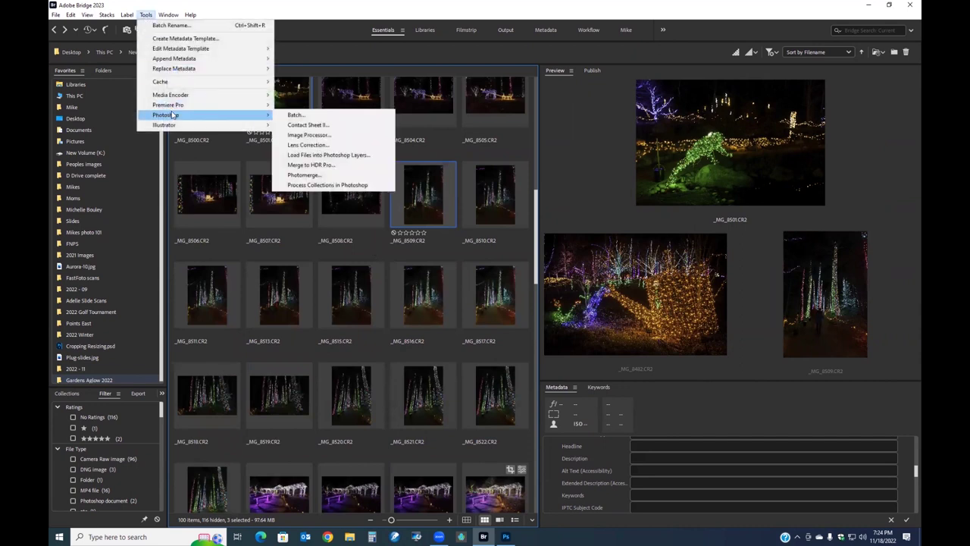
left_click(328, 136)
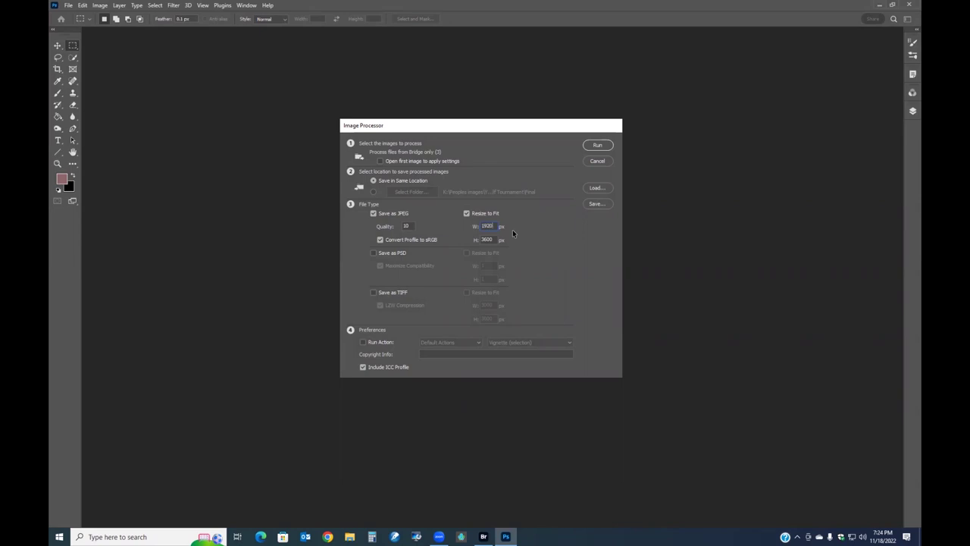
Step: Set the JPEG resize limits to 1920 px wide and 1080 px high and run the processing
double_click(491, 240)
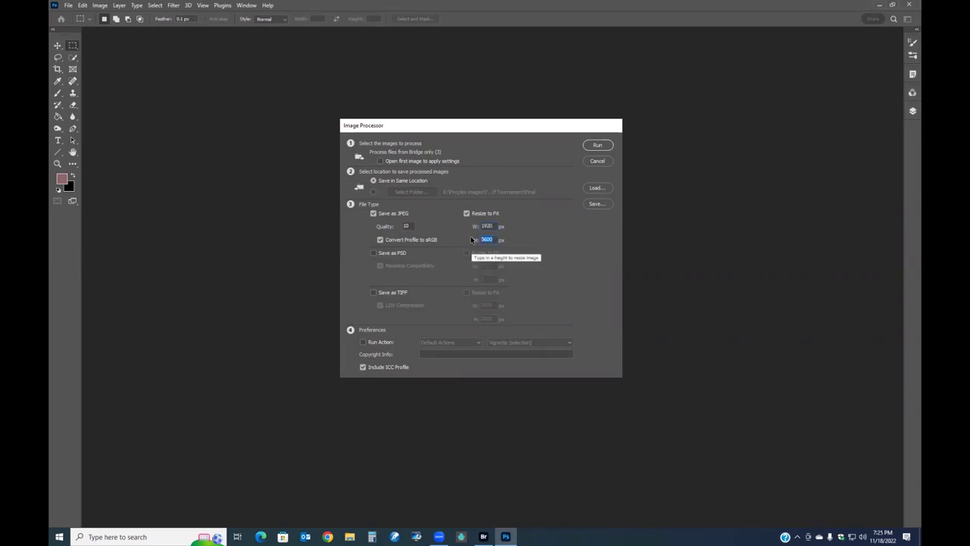
type("1080")
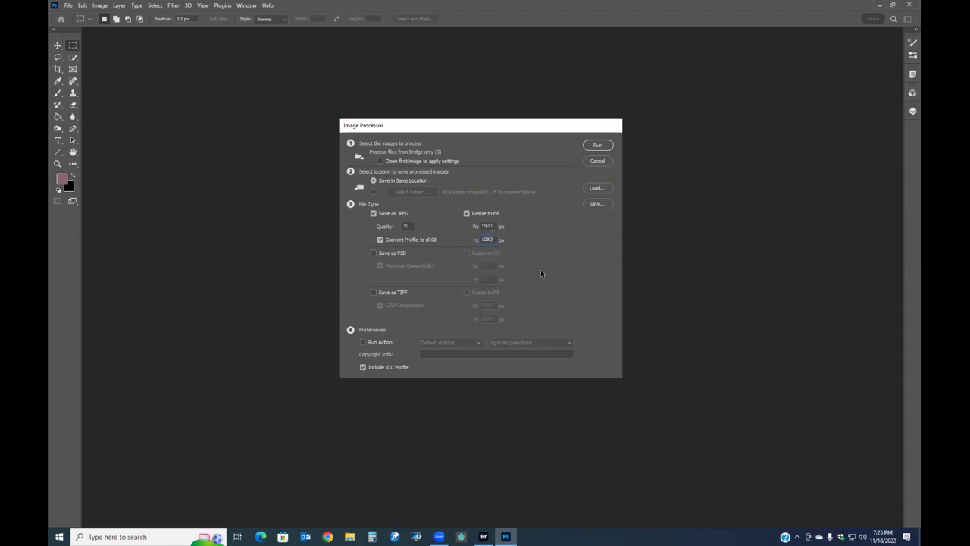
left_click(595, 145)
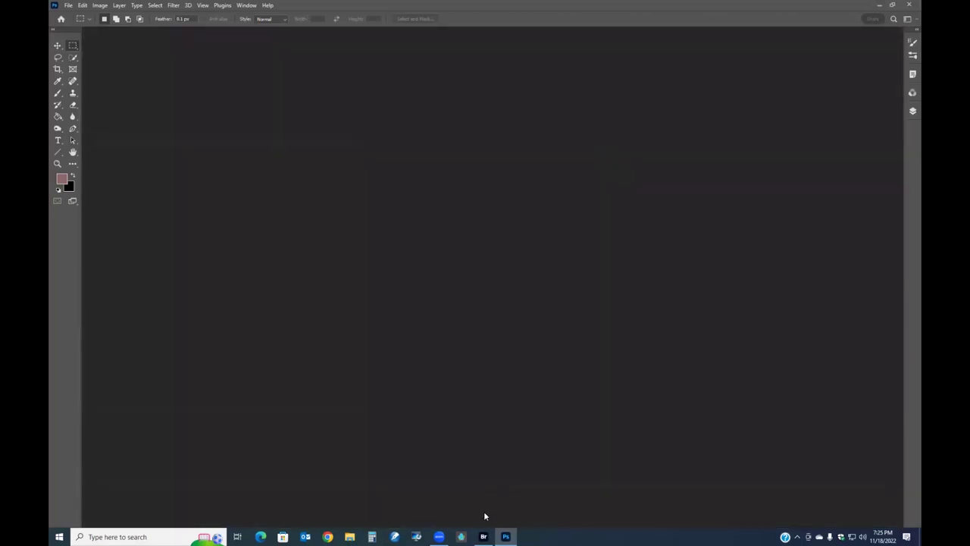
Step: Switch back to Bridge, open the JPEG folder and inspect the preview and metadata of _MG_8482.jpg, _MG_8501.jpg and _MG_8509.jpg
left_click(483, 536)
scroll(374, 304, "up", 3)
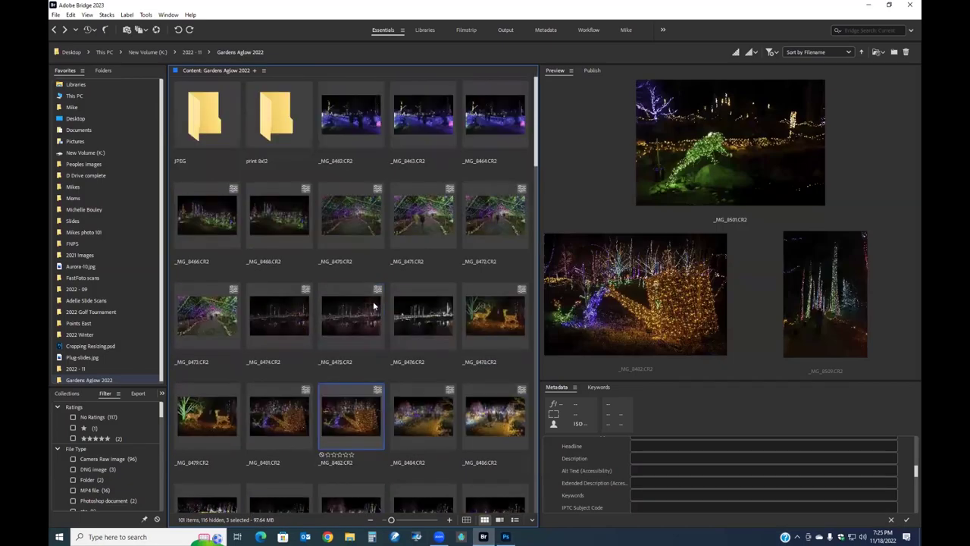
left_click(212, 125)
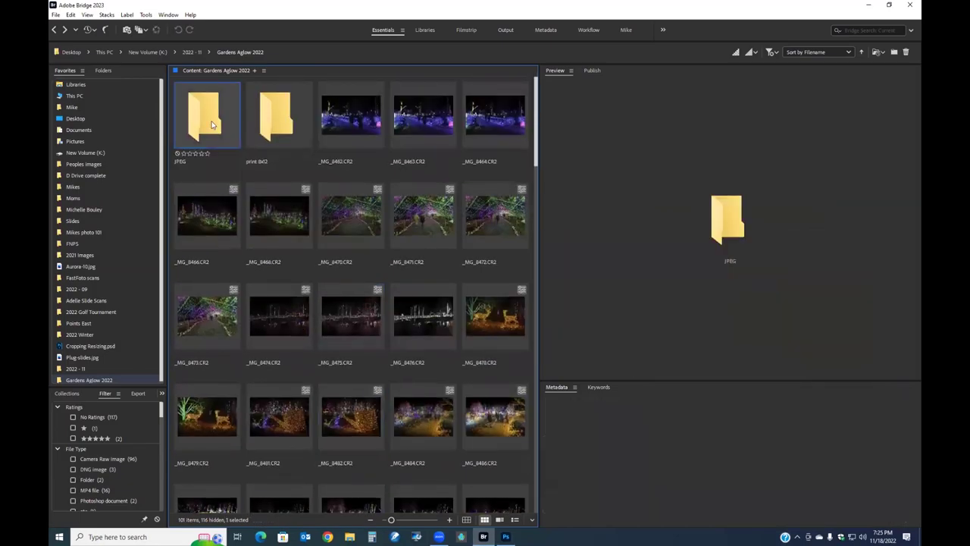
double_click(212, 125)
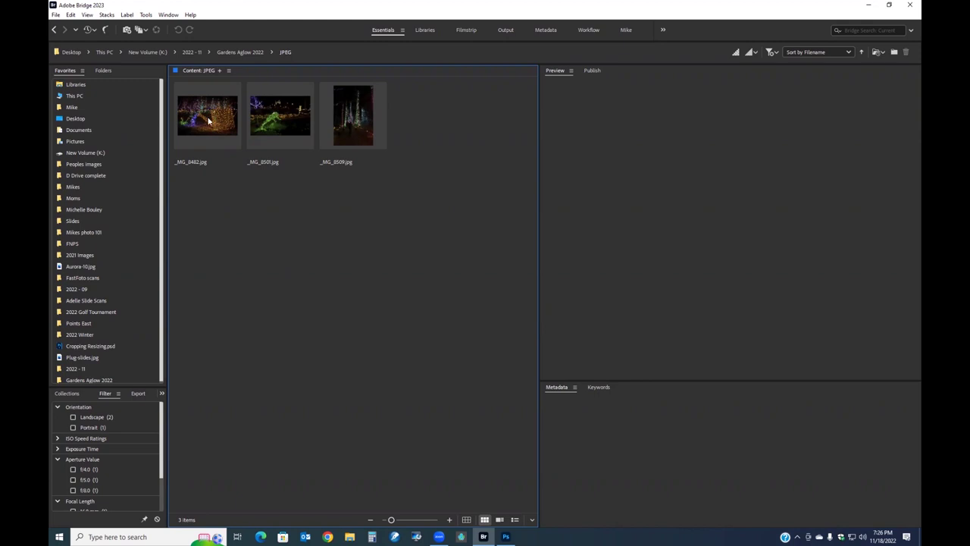
left_click(211, 120)
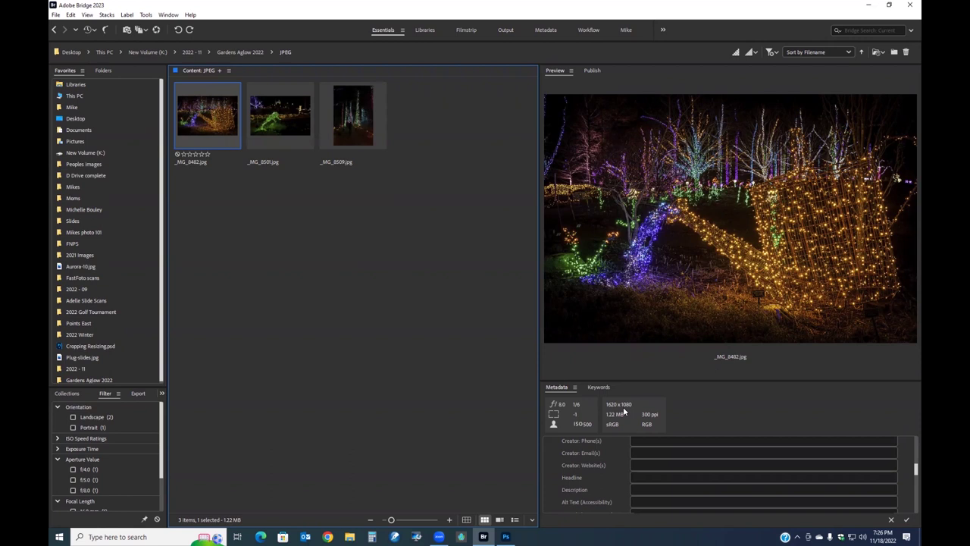
left_click(274, 128)
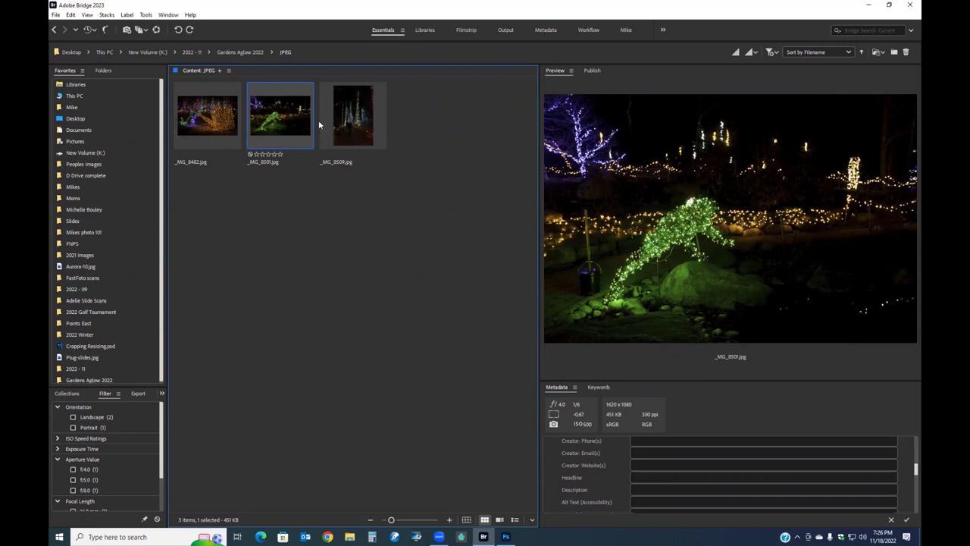
left_click(351, 125)
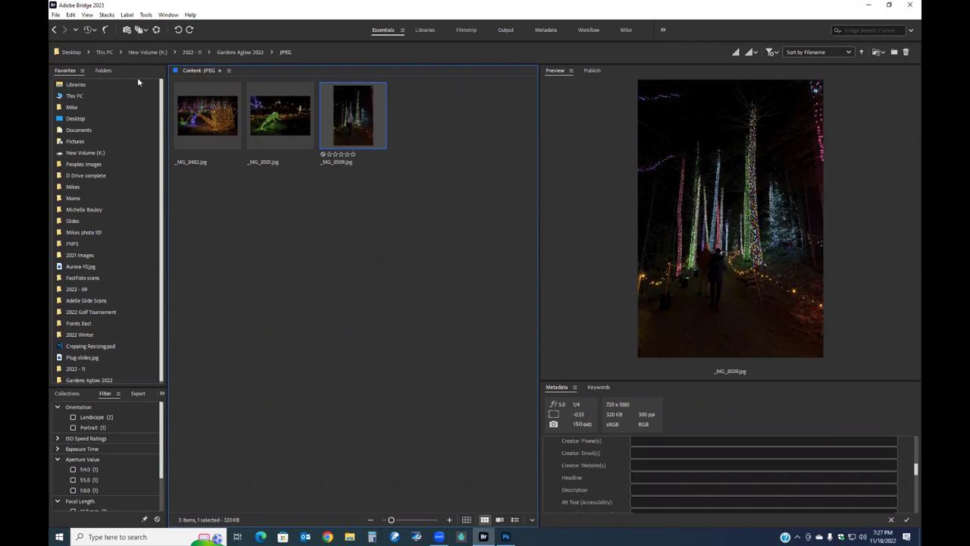
left_click(144, 16)
mouse_move(164, 116)
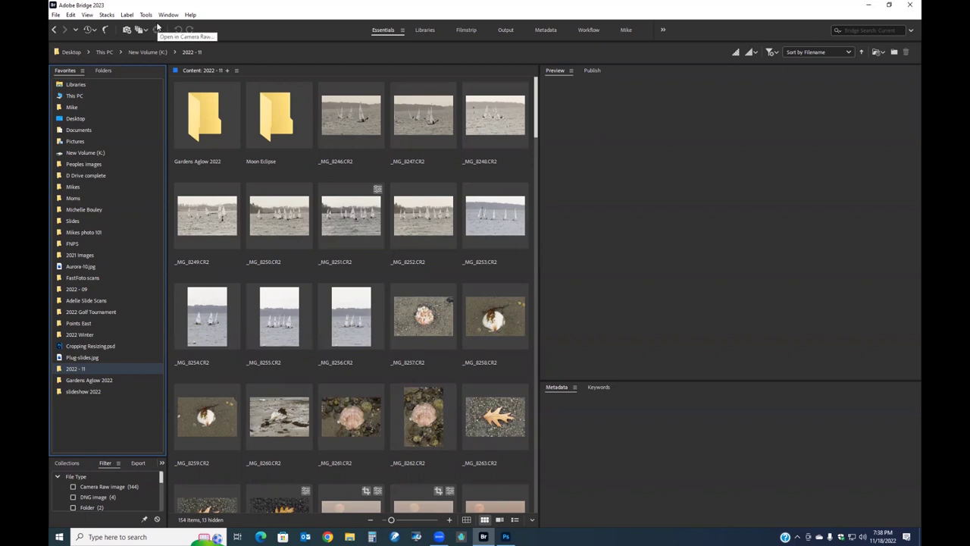
Step: Select the sailing photos from _MG_8246.CR2 to _MG_8256.CR2 in the 2022 - 11 folder and open Batch Rename for them
left_click(350, 118)
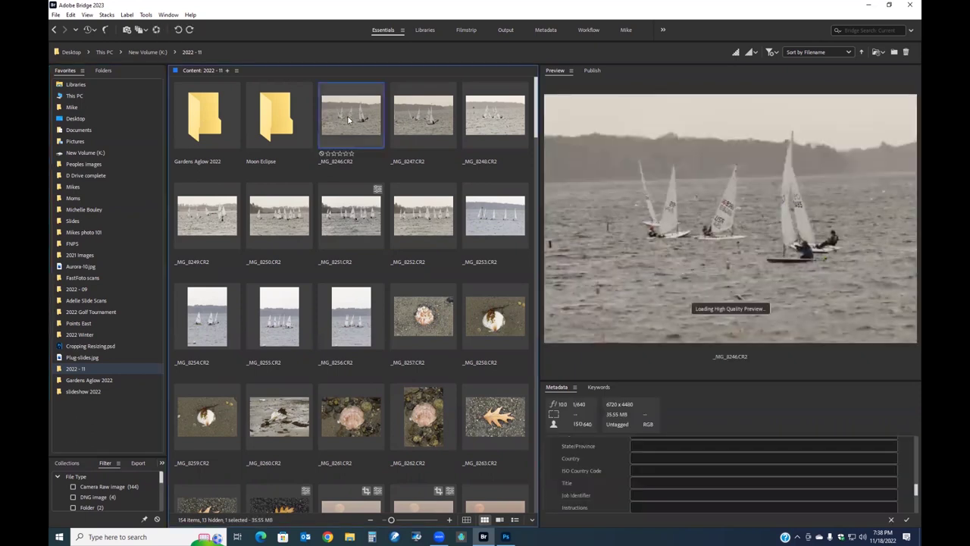
left_click(354, 322, "shift")
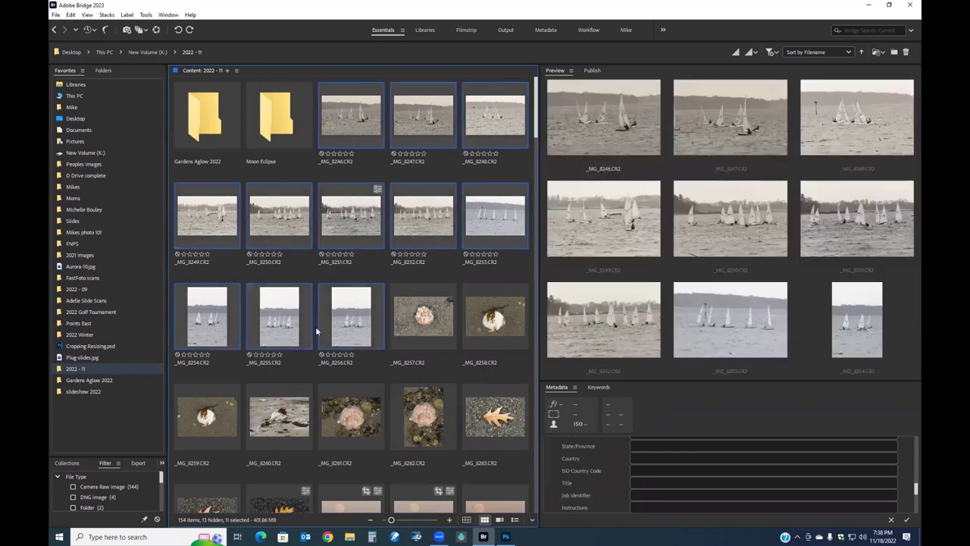
left_click(147, 15)
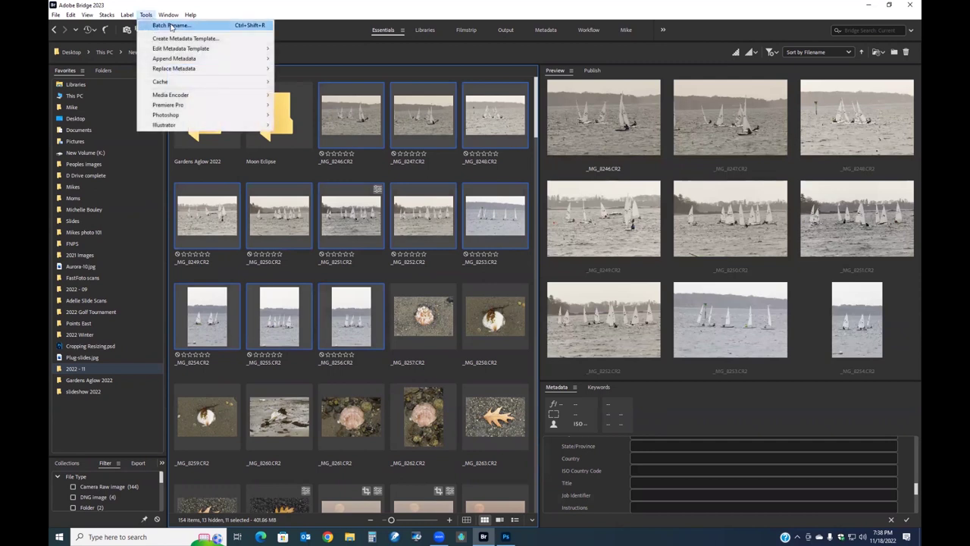
left_click(174, 26)
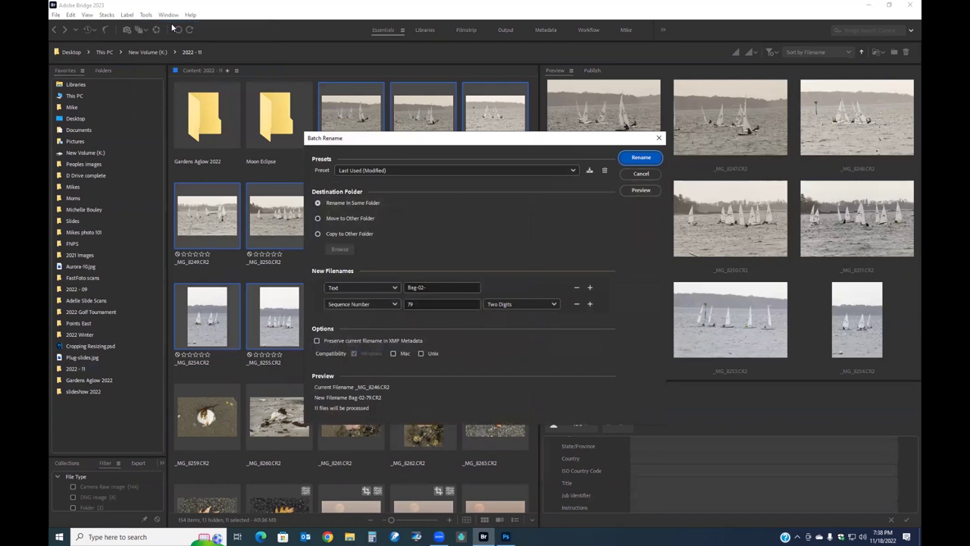
Step: Build the new filenames from the text "Sailing-" and a two-digit sequence number starting at 1
left_click(425, 287)
left_click_drag(429, 287, 406, 287)
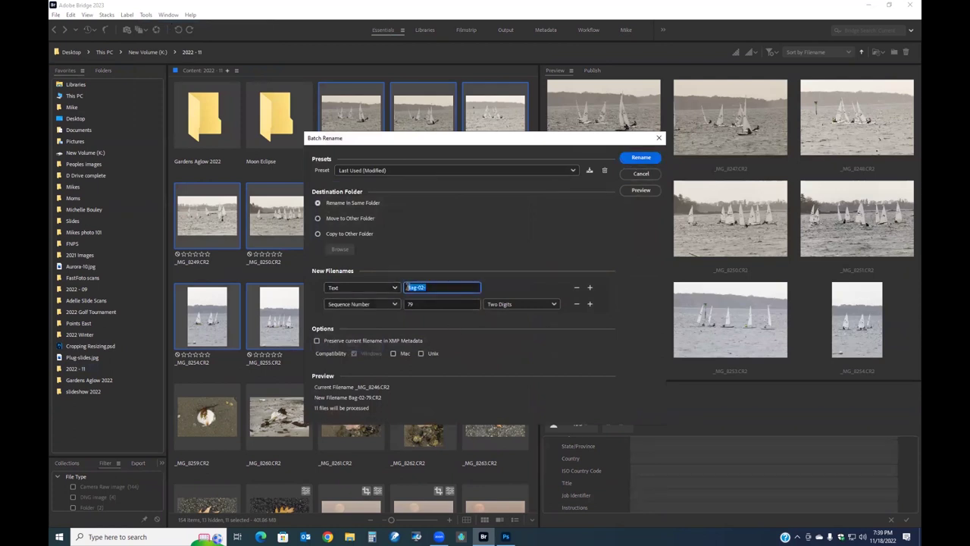
type("Sailing-")
left_click(422, 304)
left_click_drag(422, 303, 399, 303)
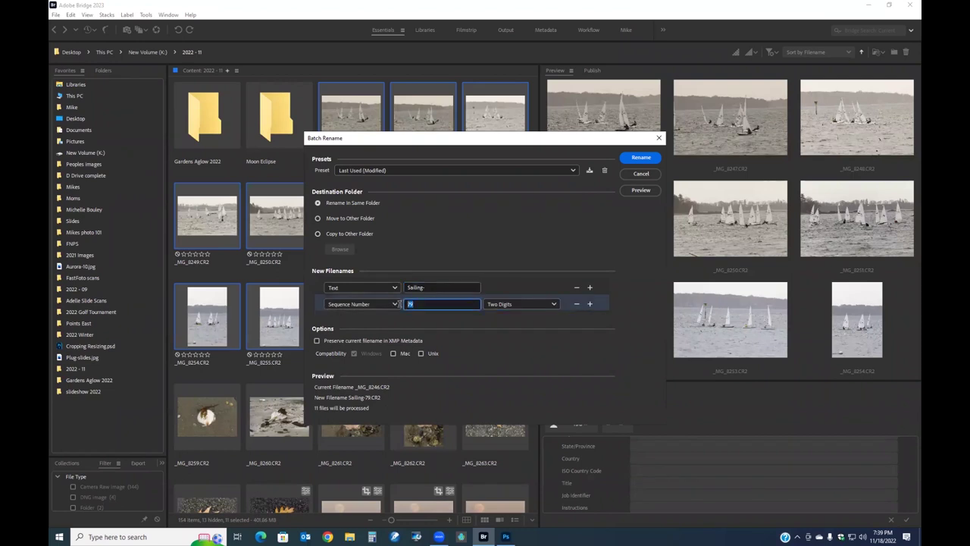
type("01")
left_click(553, 304)
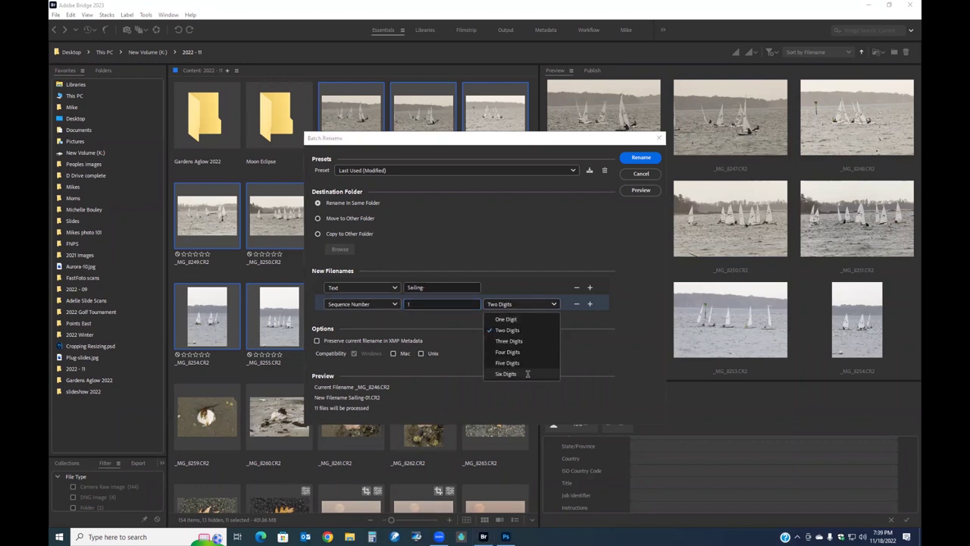
left_click(515, 331)
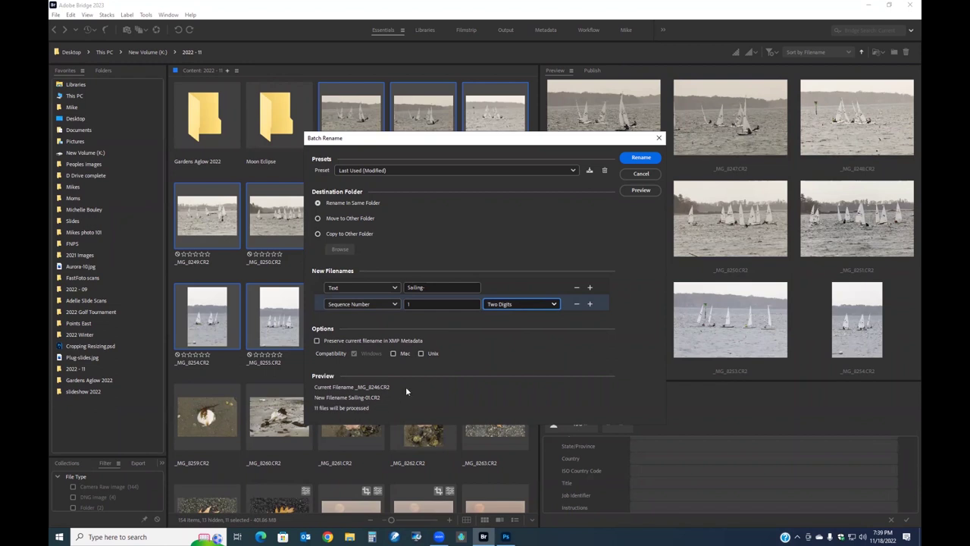
Step: Add the preserved filename as a third part of the new filenames and rename the photos in the same folder
left_click(591, 304)
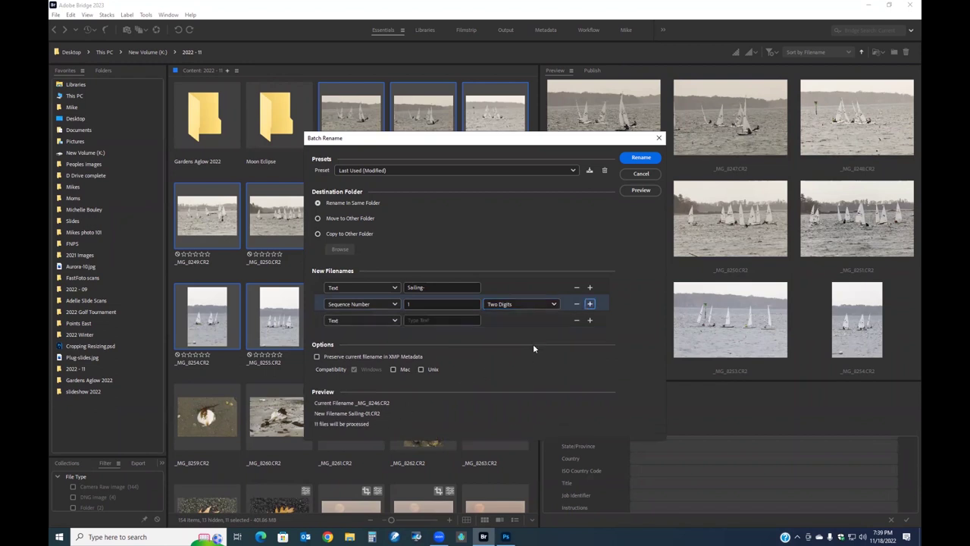
left_click(394, 321)
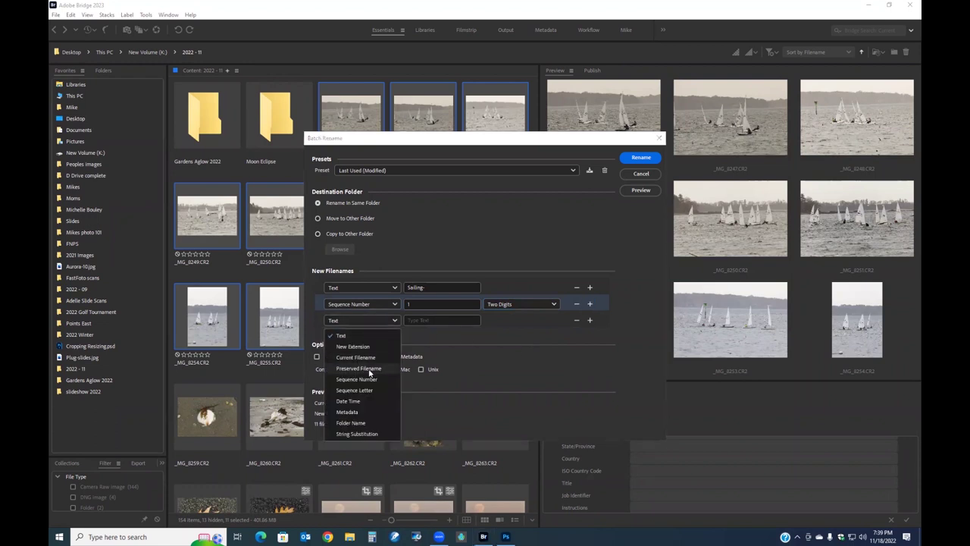
left_click(369, 369)
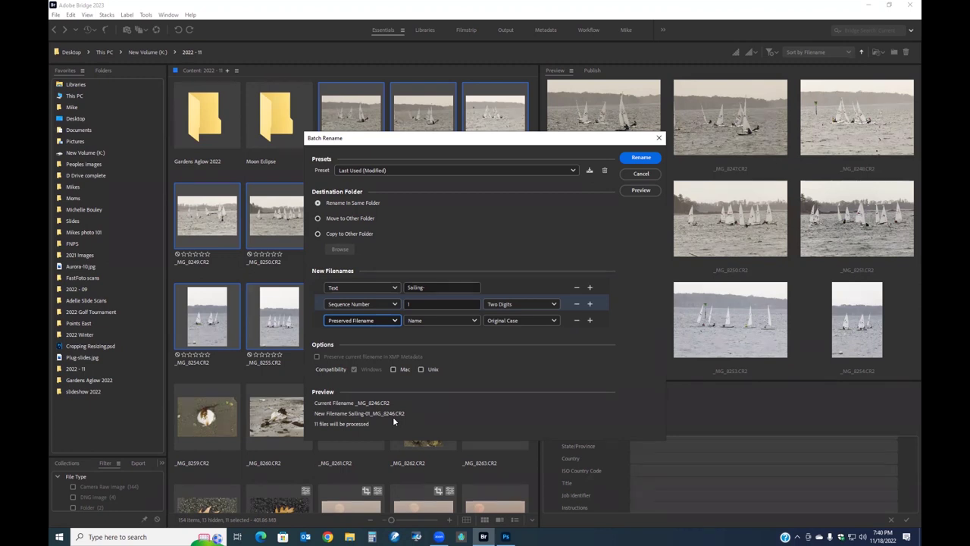
left_click(641, 160)
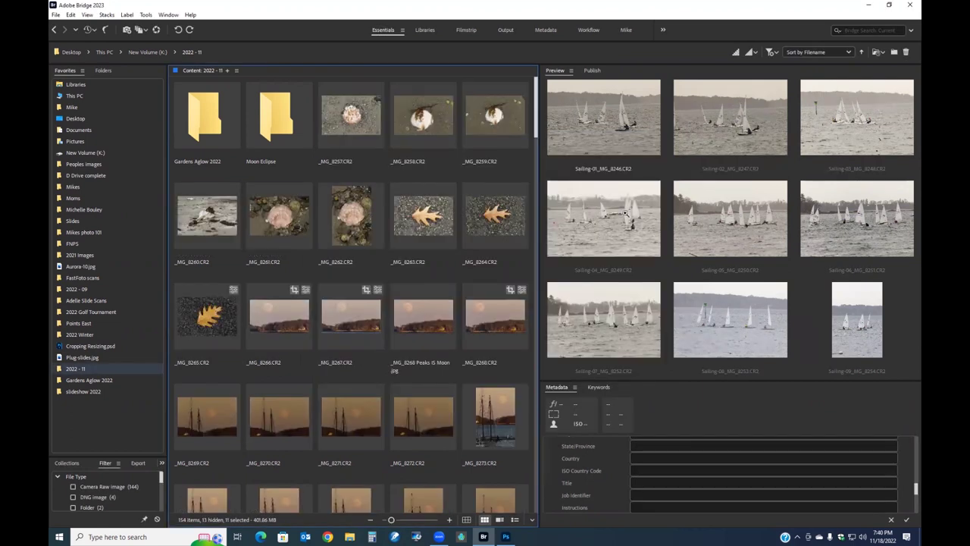
Step: Locate the renamed Sailing photos at the end of the 2022 - 11 folder and preview Sailing-05_MG_8250.CR2
scroll(456, 266, "down", 10)
scroll(457, 267, "down", 15)
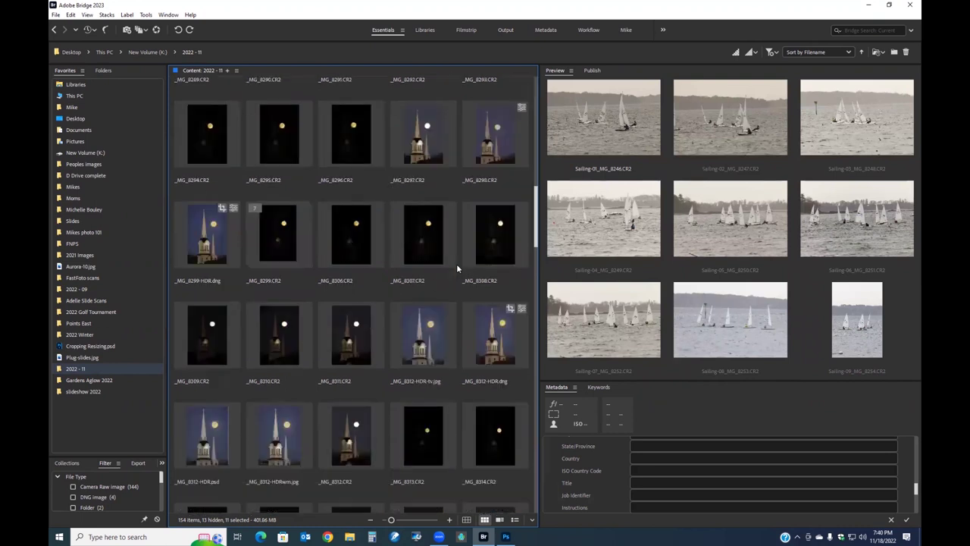
scroll(456, 264, "down", 2)
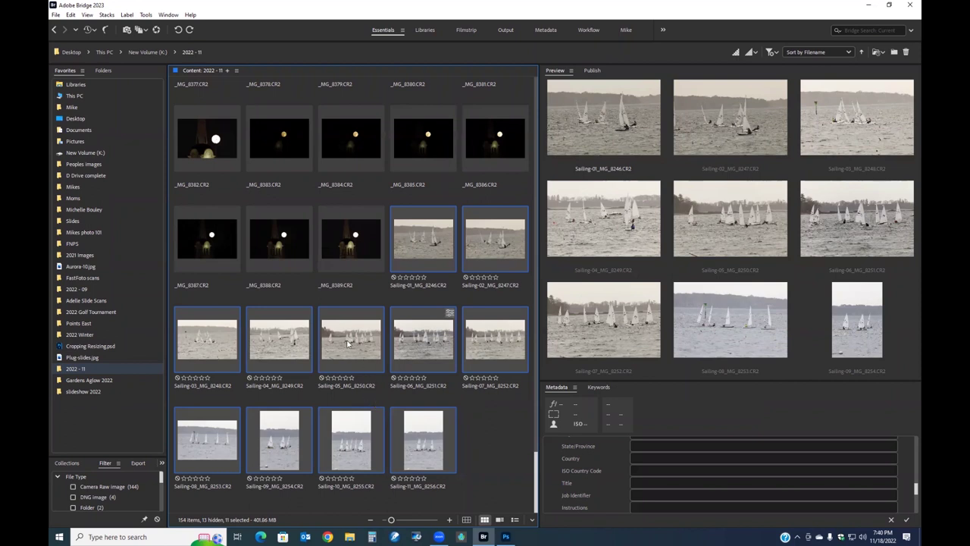
left_click(353, 368)
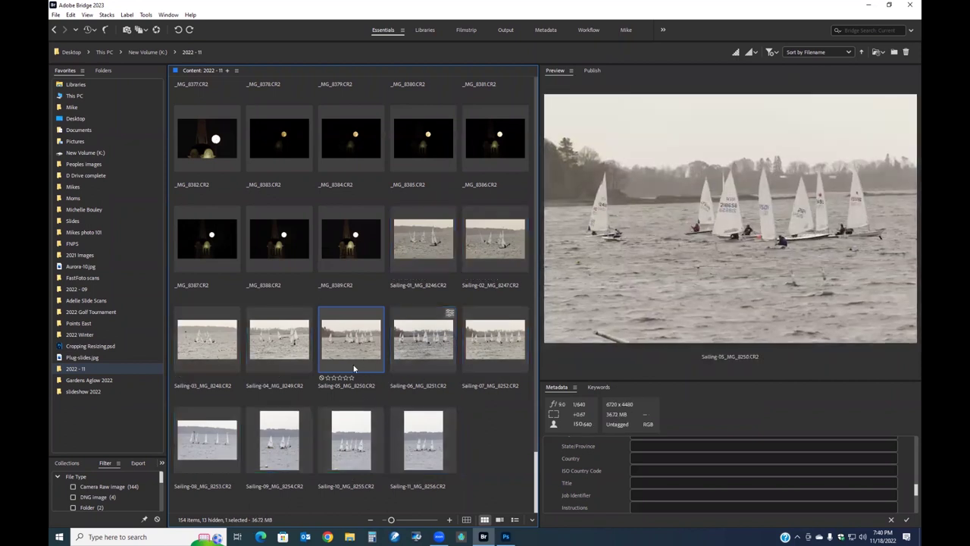
Step: Preview the renamed photos Sailing-07_MG_8252.CR2 and Sailing-10_MG_8255.CR2
key("Right")
key("Right")
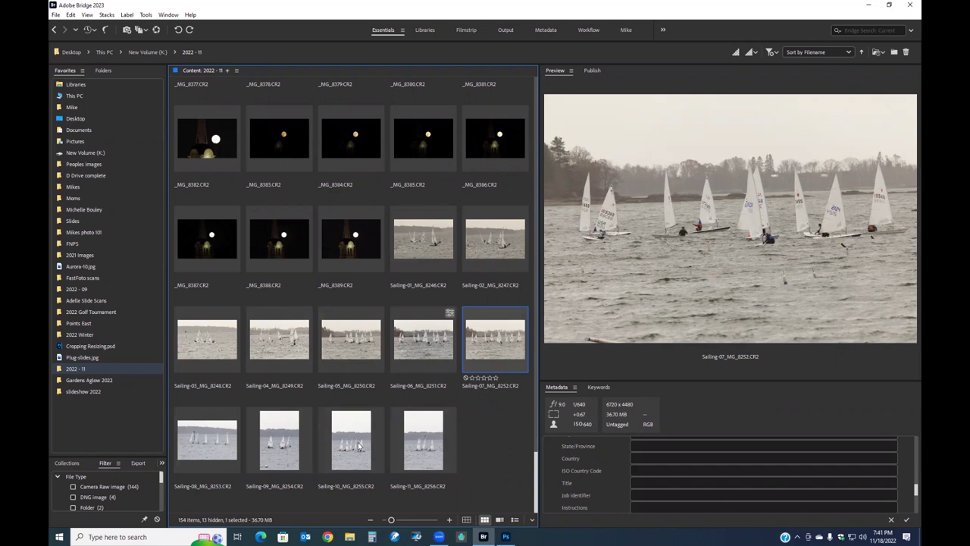
left_click(362, 465)
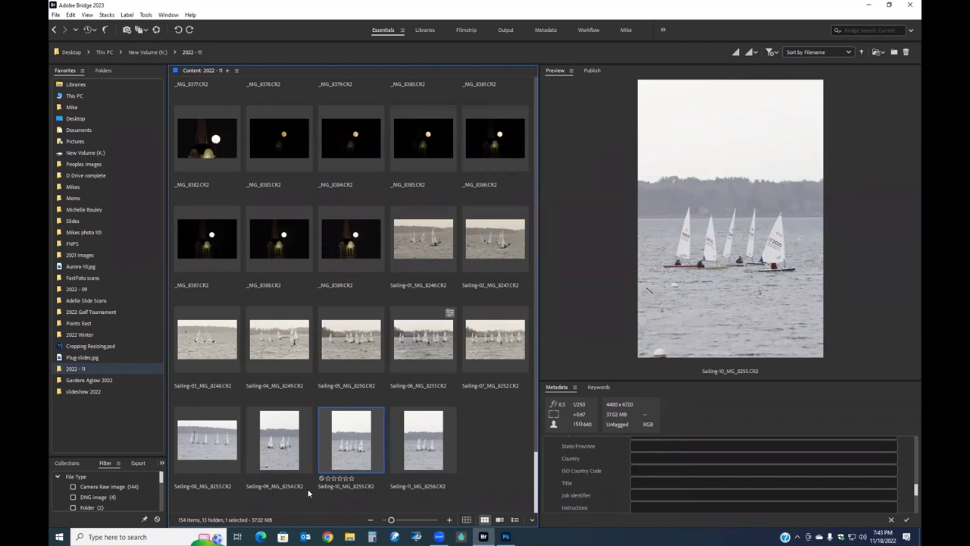
Step: Load Sailing-05_MG_8250.CR2, Sailing-06_MG_8251.CR2 and Sailing-07_MG_8252.CR2 together as layers of one Photoshop document
left_click(147, 15)
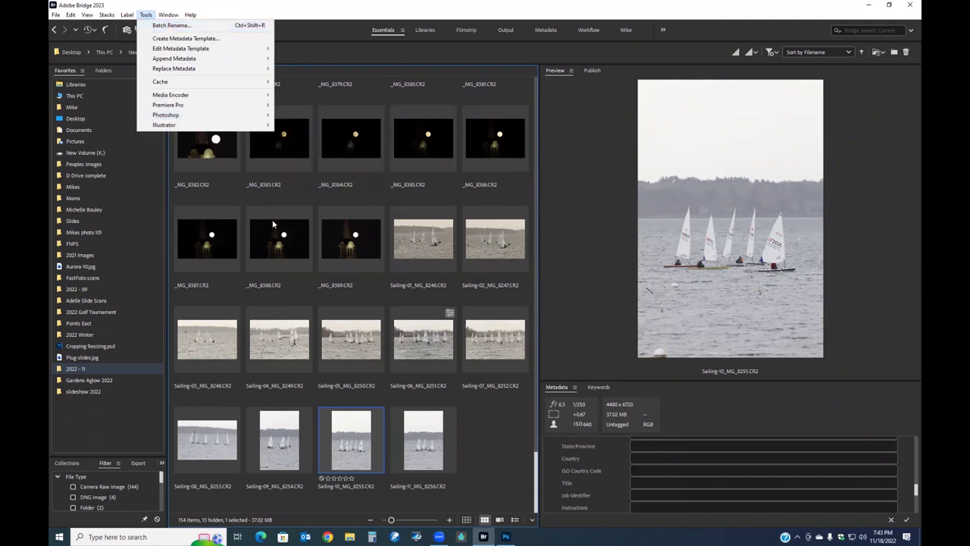
left_click(349, 343)
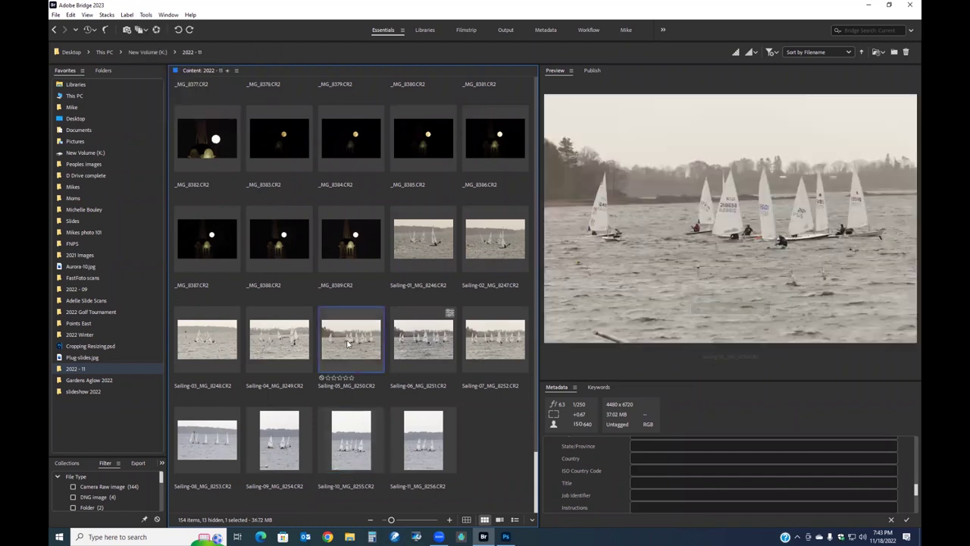
left_click(425, 345, "ctrl")
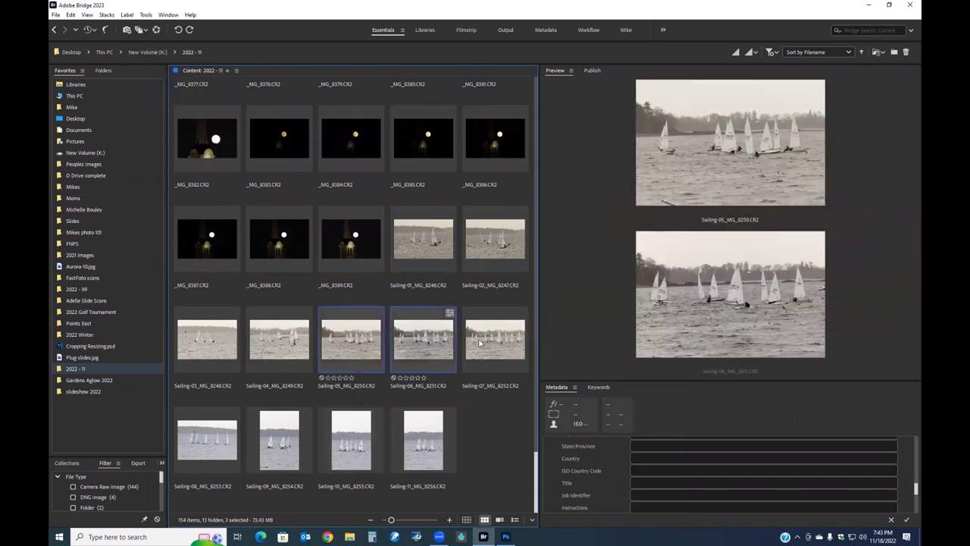
left_click(479, 343, "ctrl")
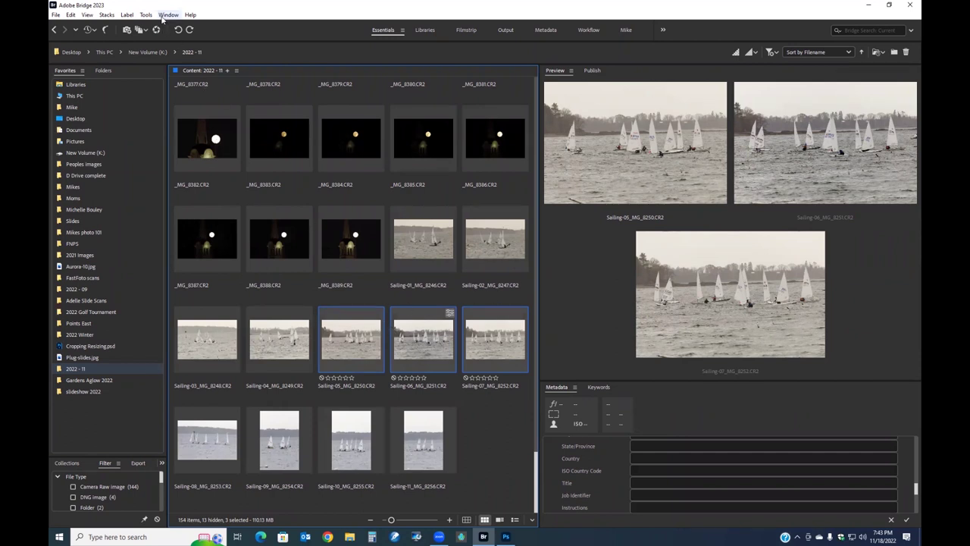
left_click(146, 16)
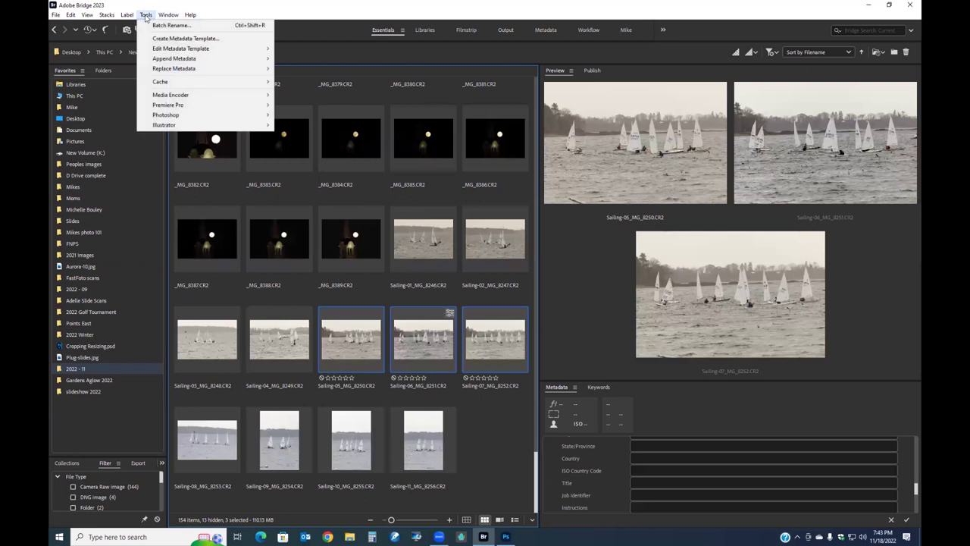
mouse_move(173, 116)
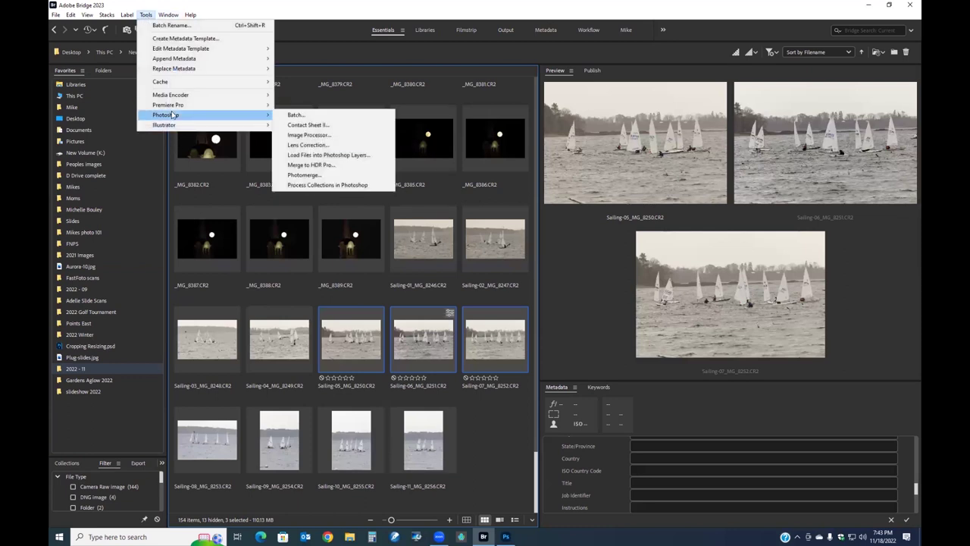
left_click(331, 156)
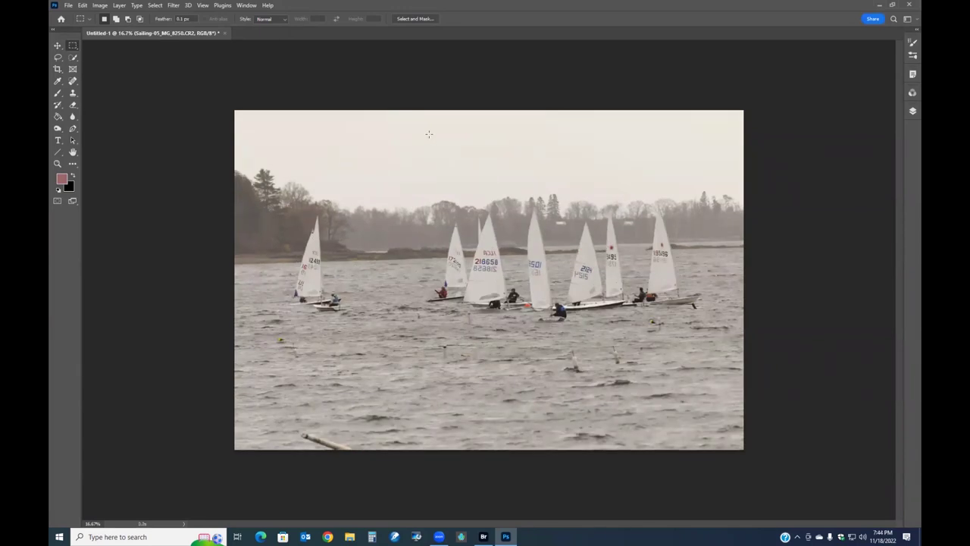
Step: Display the layer list and inspect the three stacked sailing photos by hiding the upper two layers and showing them again
left_click(911, 112)
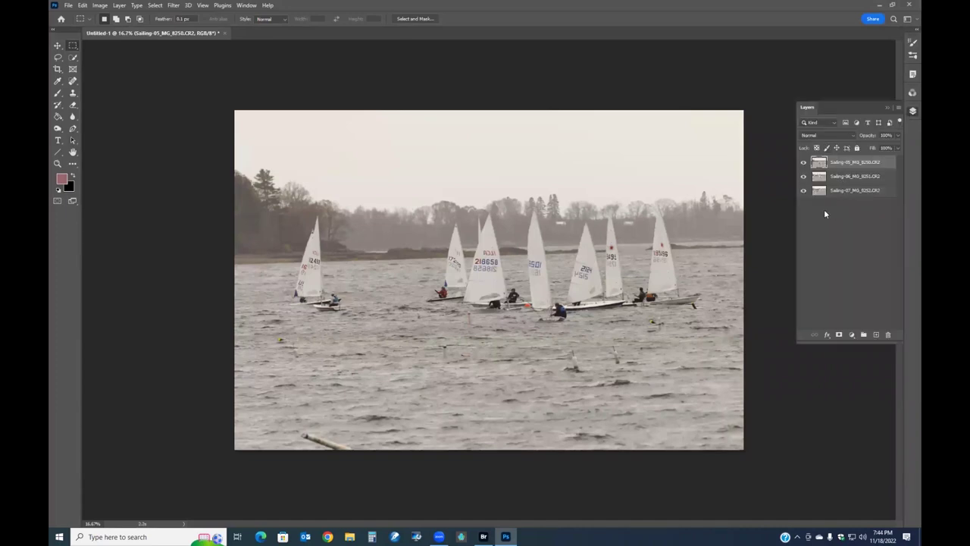
left_click(803, 163)
left_click(804, 176)
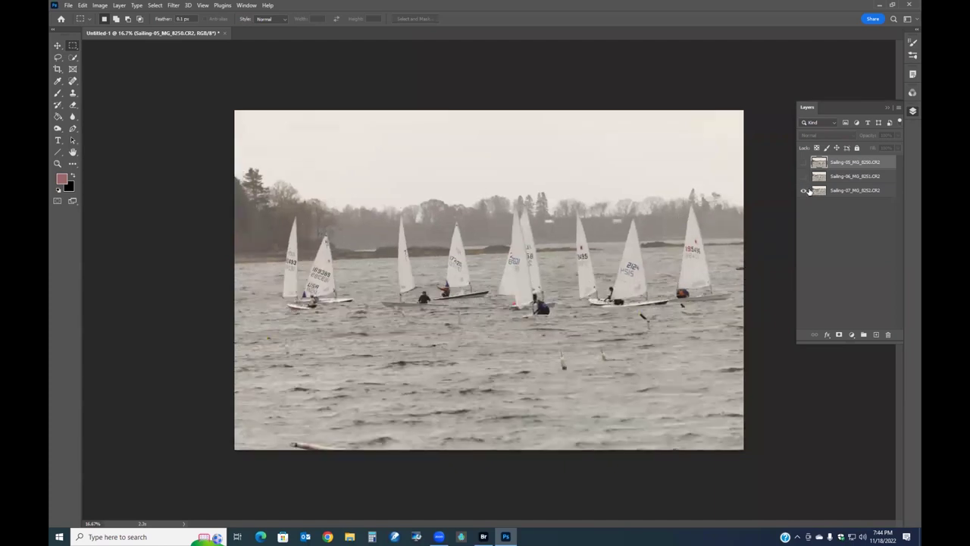
left_click(803, 177)
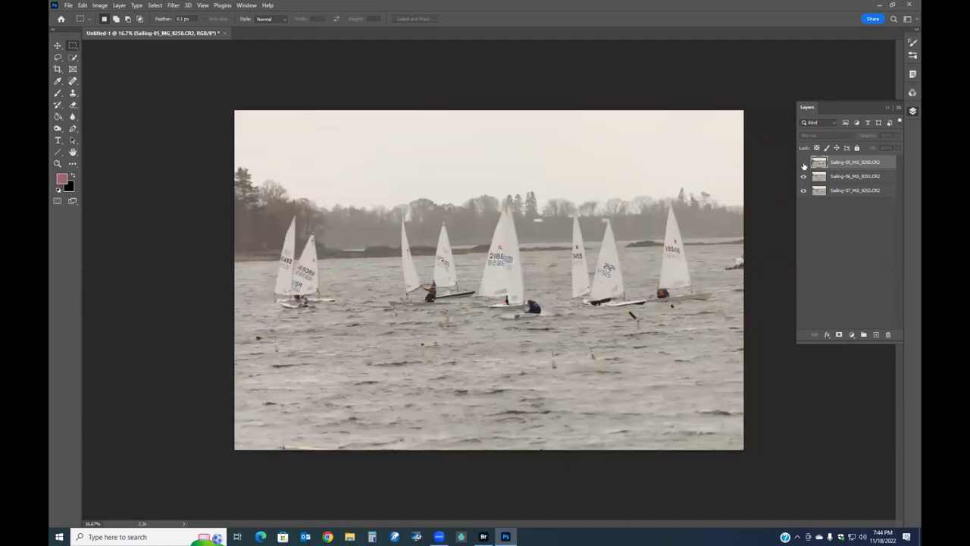
left_click(804, 163)
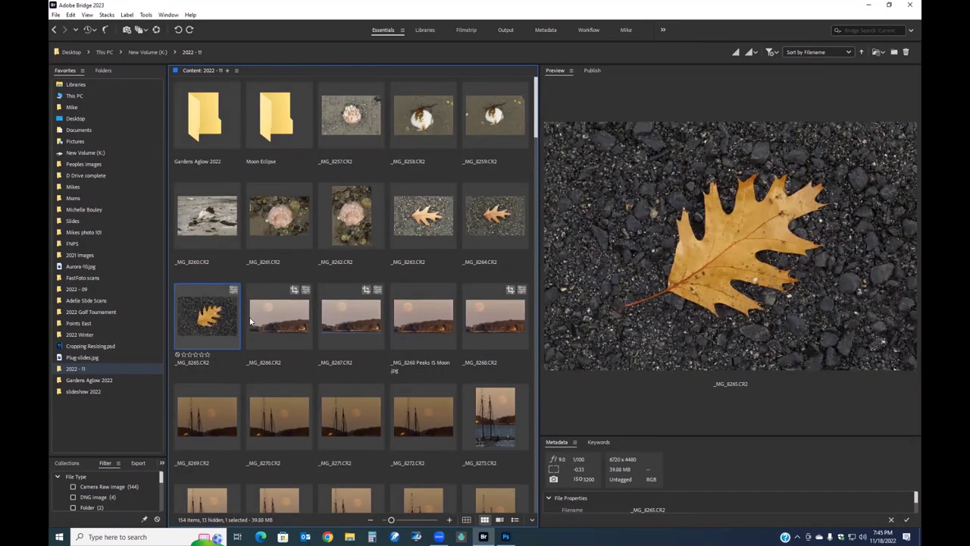
Step: Rearrange the Bridge layout with a wider preview area, a narrower favorites area and a shorter metadata area
left_click_drag(662, 425, 661, 403)
left_click_drag(537, 390, 432, 473)
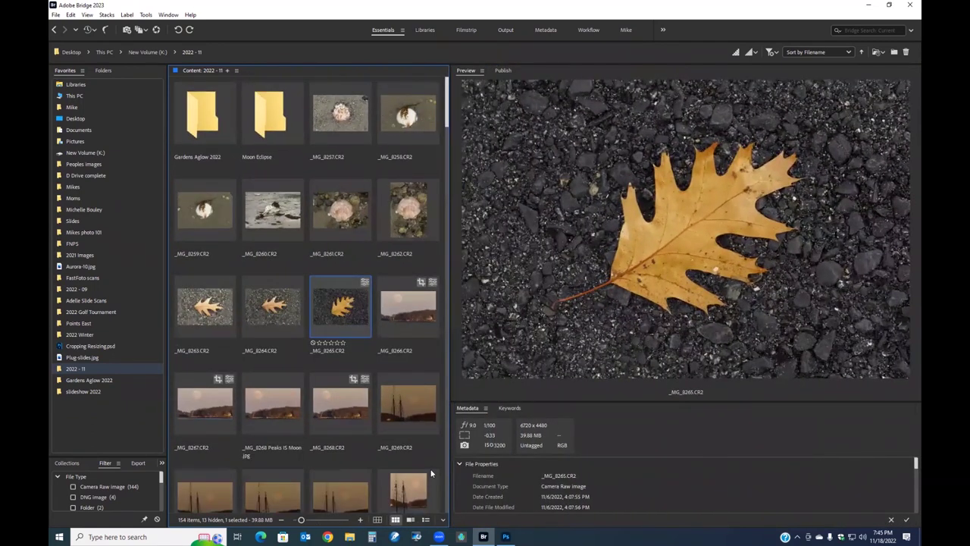
mouse_move(302, 520)
left_mouse_down()
mouse_move(321, 520)
mouse_move(293, 520)
mouse_move(302, 520)
left_mouse_up()
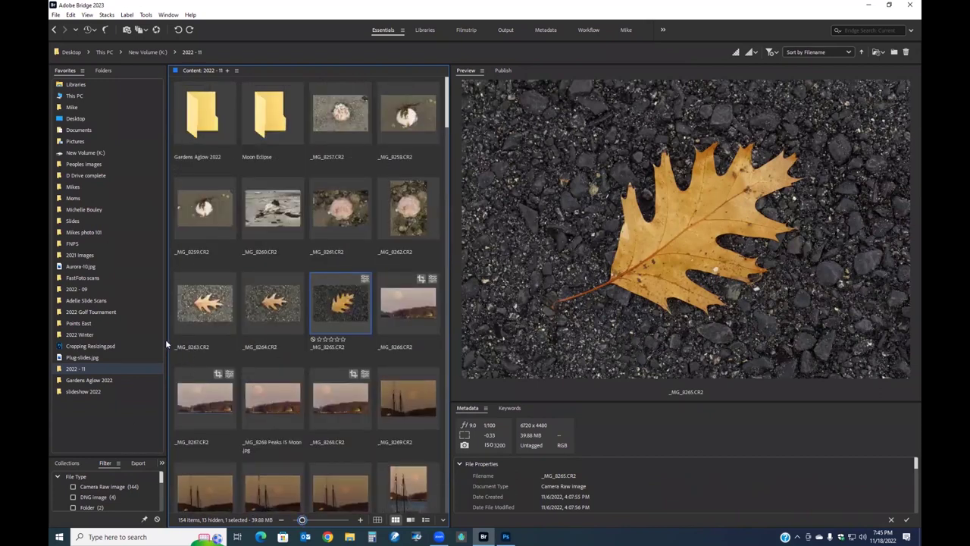
left_click_drag(167, 345, 131, 335)
left_click_drag(562, 401, 566, 448)
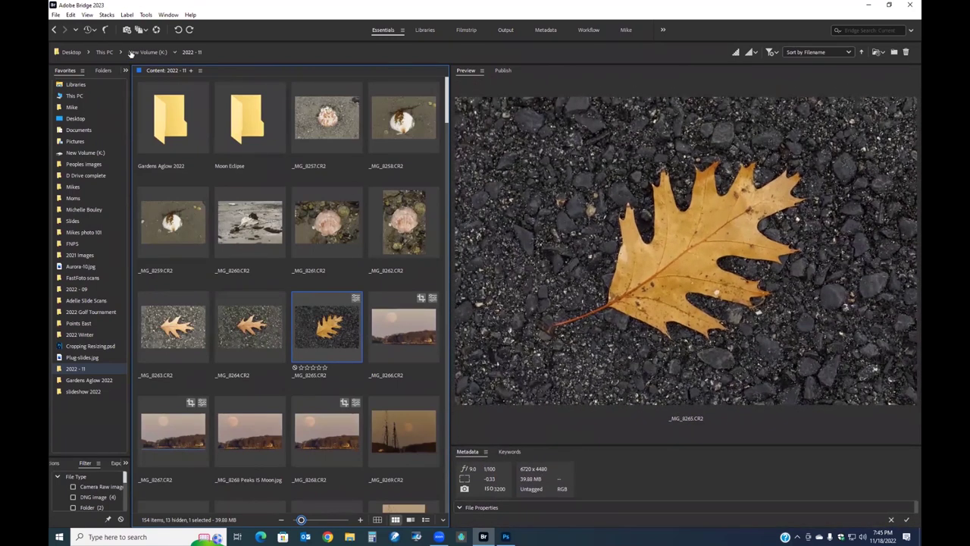
Step: Switch to the saved custom workspace listed directly after Workflow
left_click(168, 15)
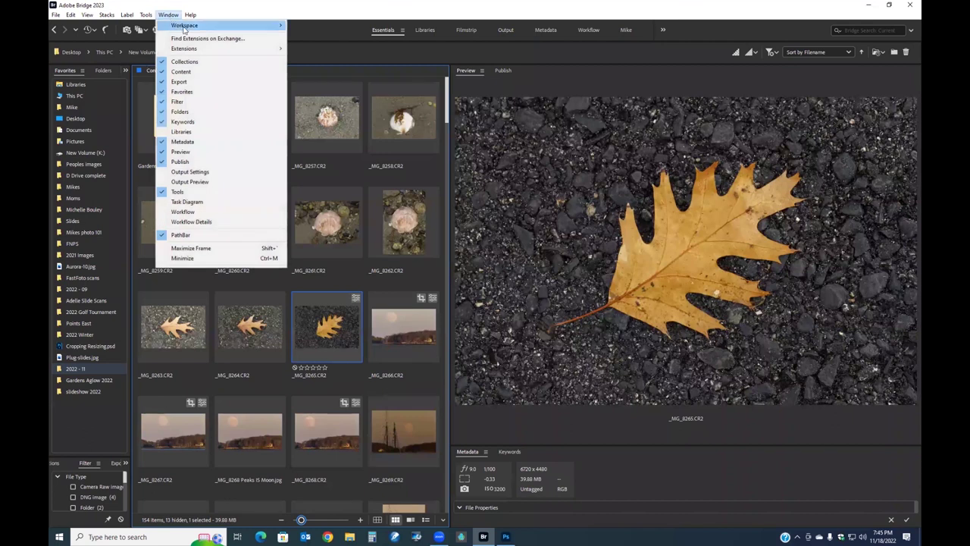
mouse_move(183, 27)
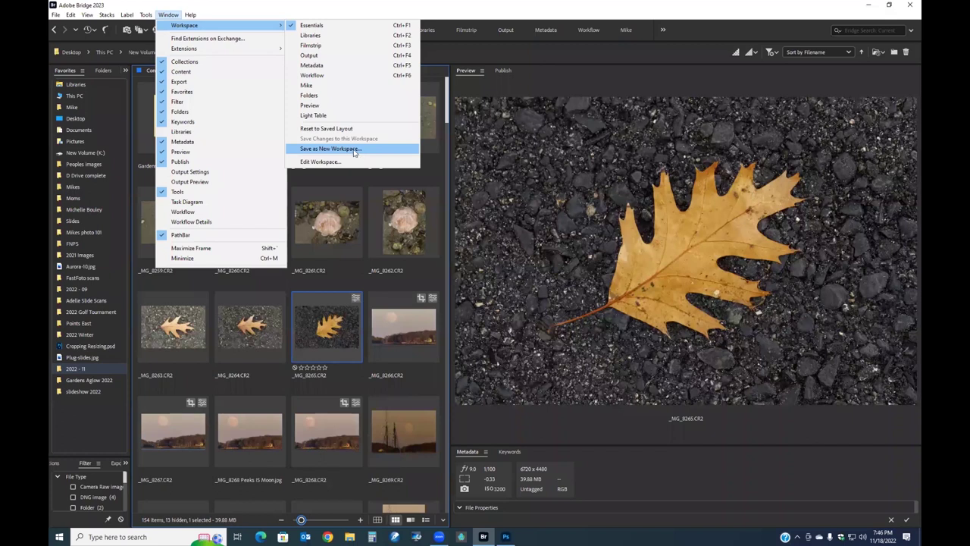
left_click(313, 88)
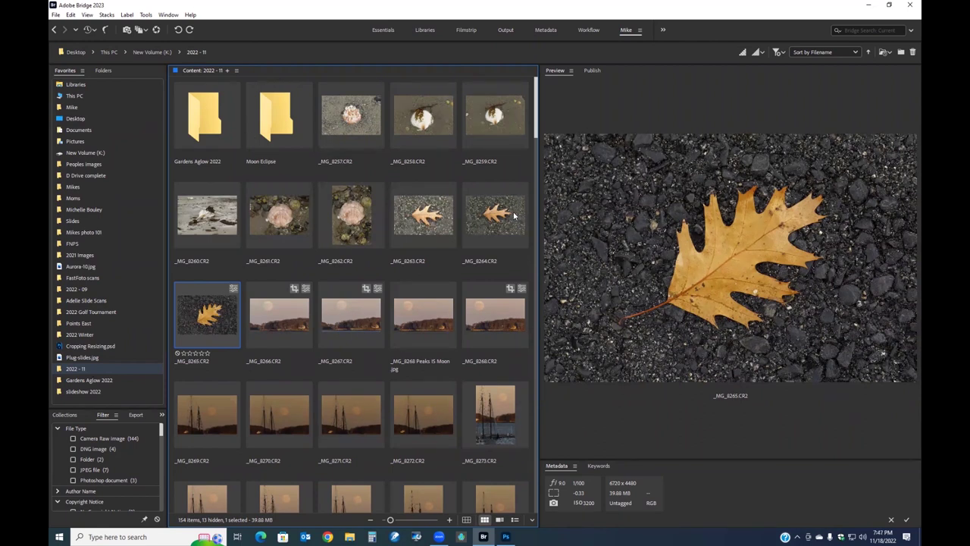
Step: Compare the three oak leaf photos and rate _MG_8265.CR2 five stars
left_click(490, 228)
left_click(434, 222)
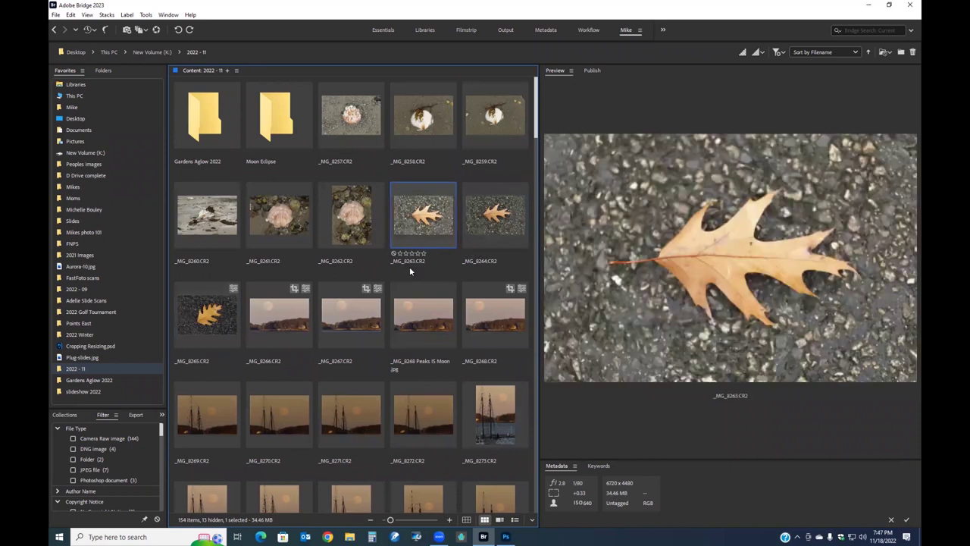
left_click(206, 321)
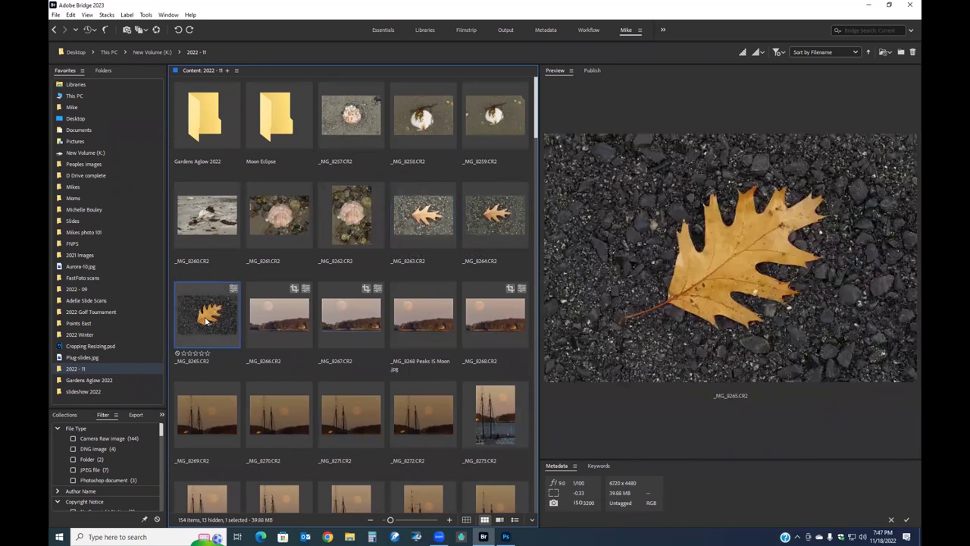
left_click(208, 353)
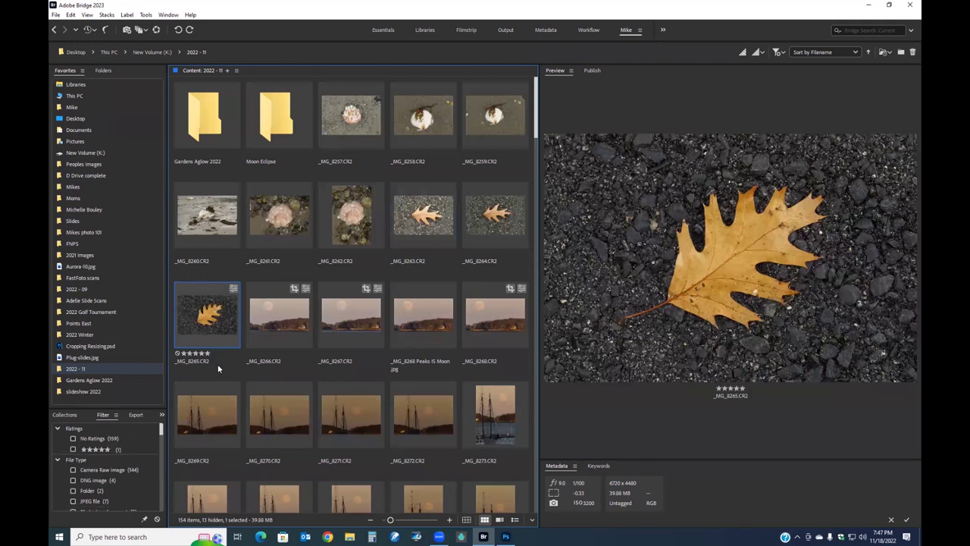
Step: Rate the leaf photos _MG_8263.CR2 and _MG_8264.CR2 three stars together
left_click(488, 223)
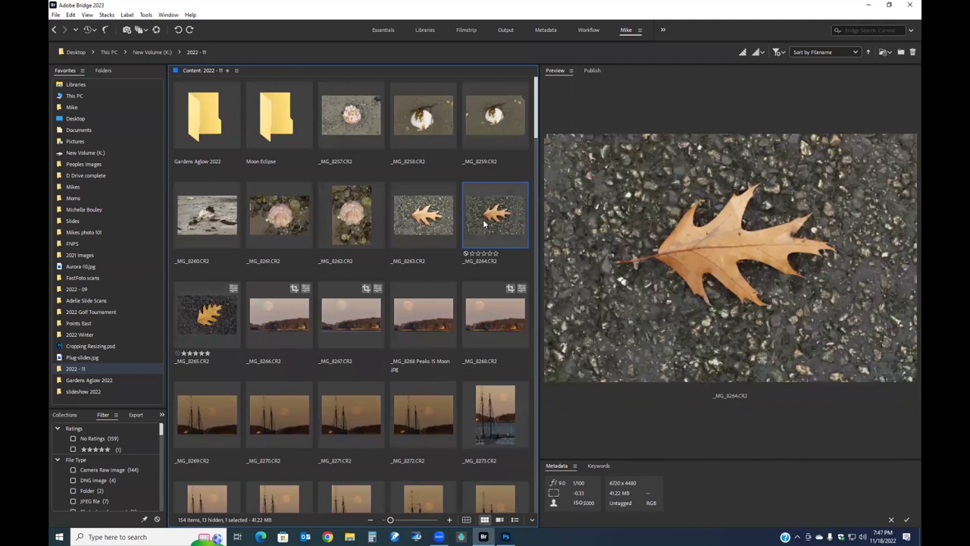
left_click(421, 222, "ctrl")
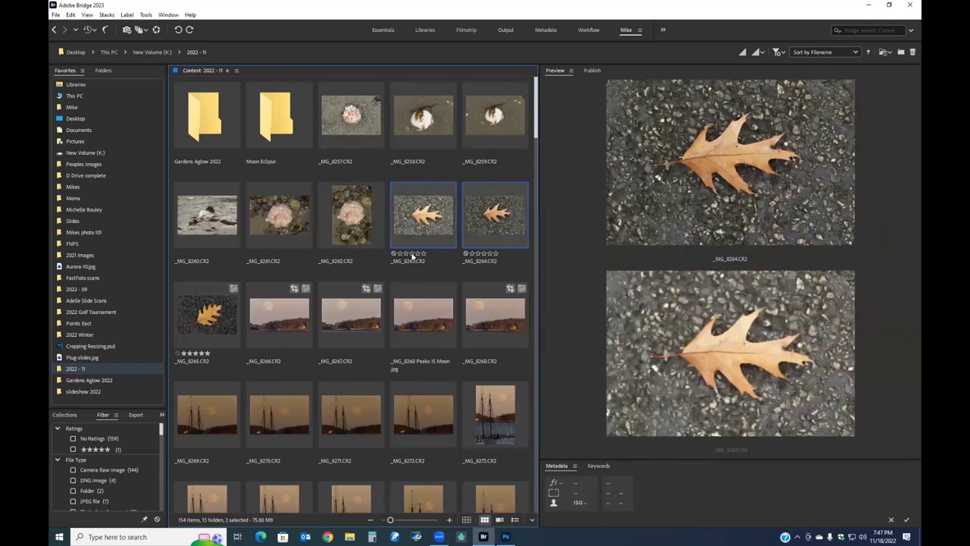
left_click(410, 254)
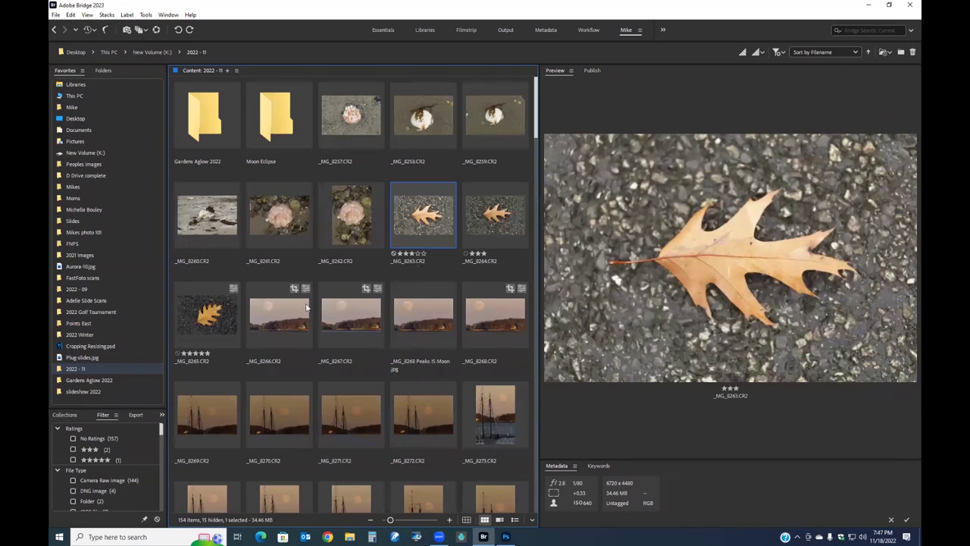
Step: Compare the two pink shell photos, rating _MG_8262.CR2 four stars and _MG_8261.CR2 two stars
left_click(278, 224)
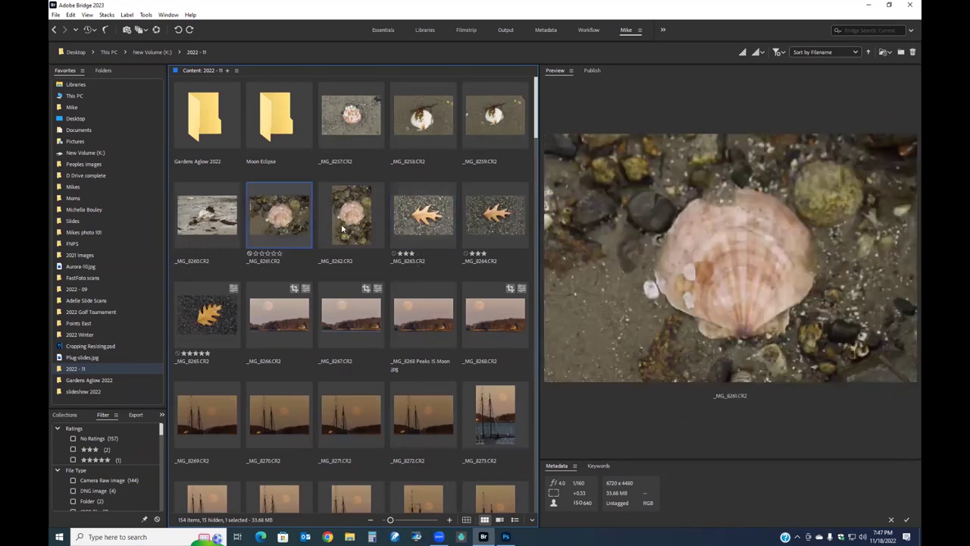
left_click(346, 227)
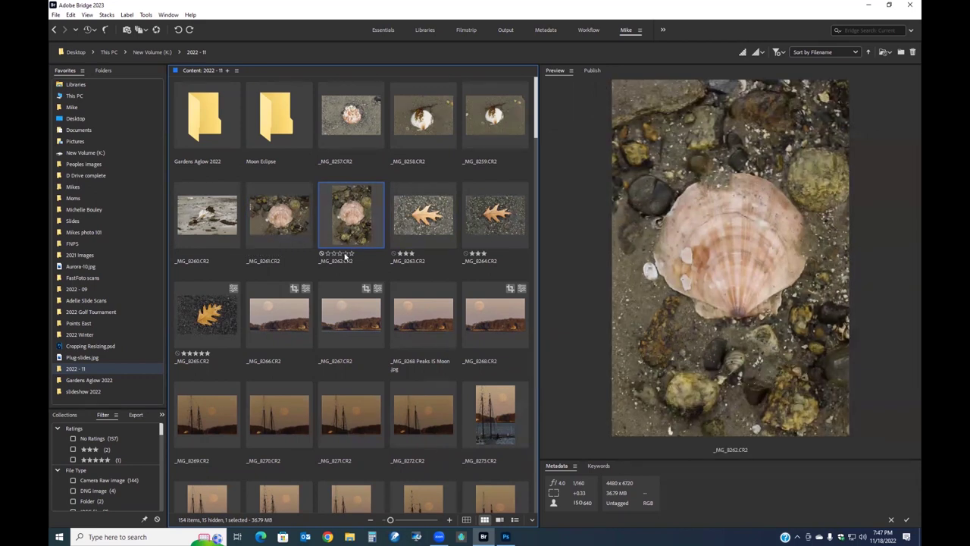
left_click(345, 255)
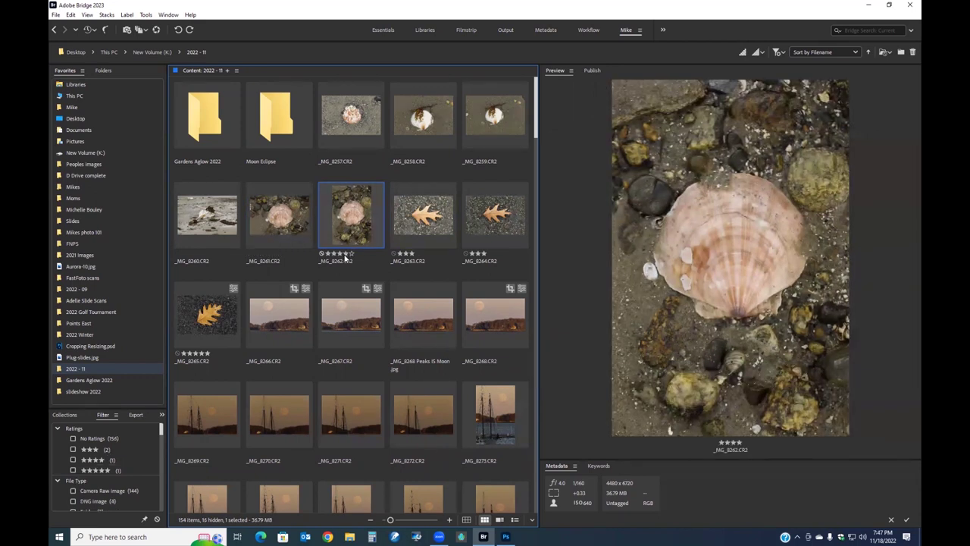
left_click(279, 241)
key("ctrl+2")
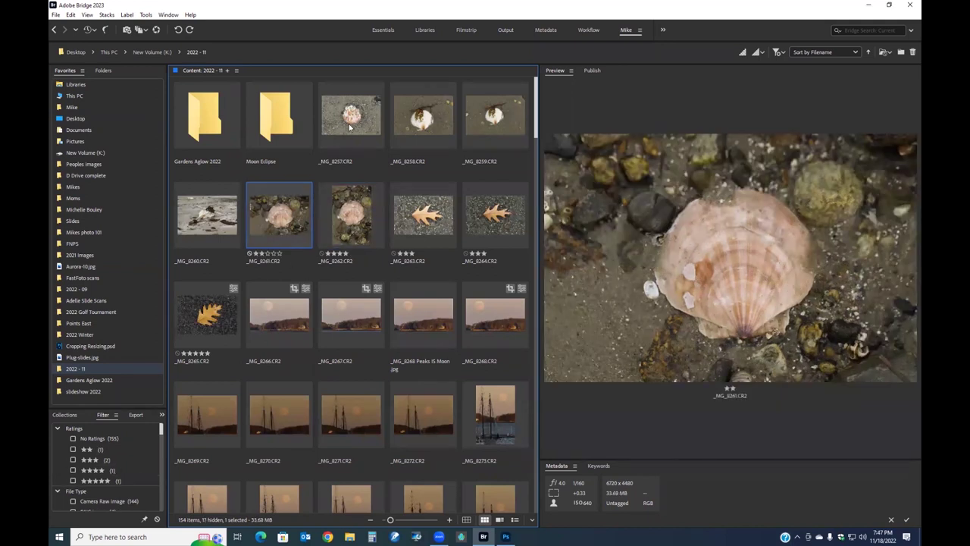
Step: Rate the shell photos _MG_8257.CR2 and _MG_8259.CR2 four stars and _MG_8258.CR2 five stars
left_click(350, 127)
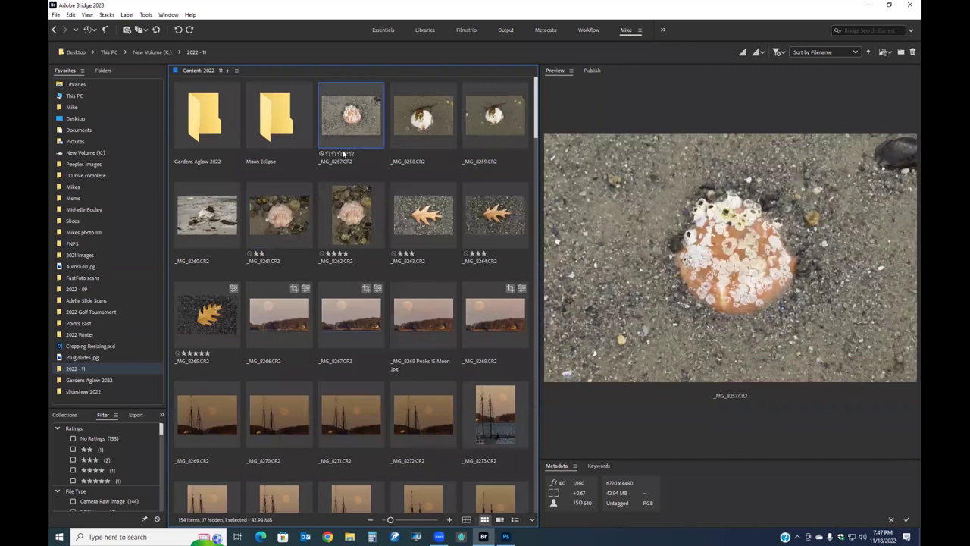
left_click(343, 154)
left_click(425, 128)
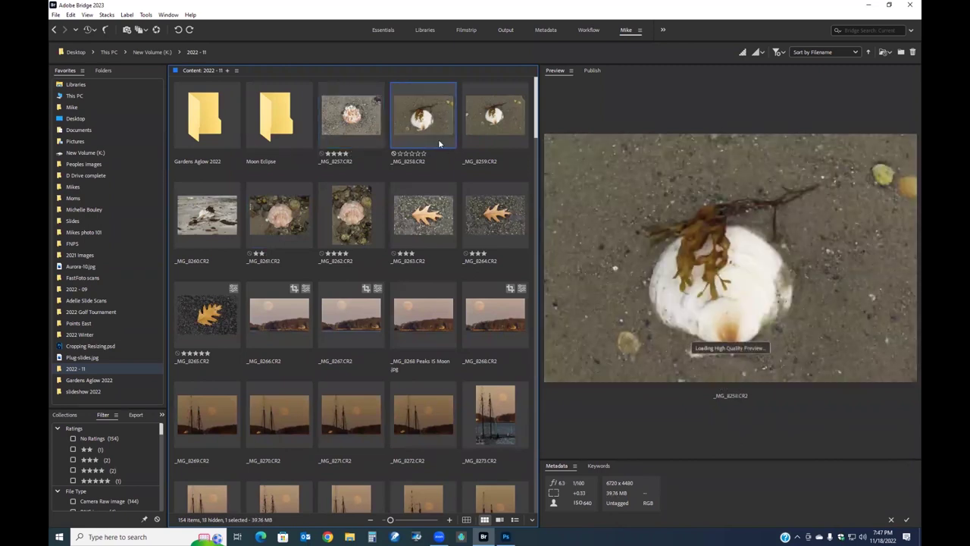
left_click(487, 123)
left_click(429, 118)
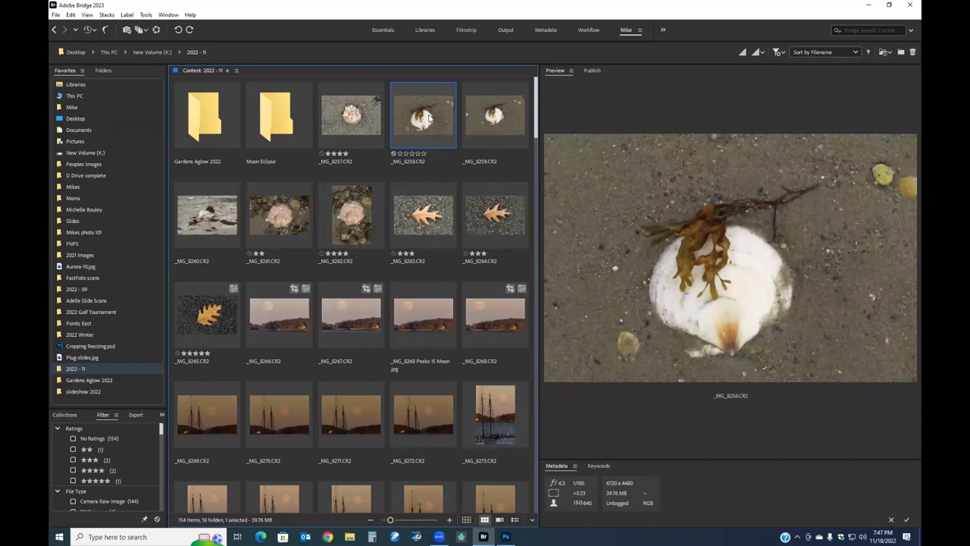
left_click(418, 154)
left_click(485, 143)
left_click(489, 154)
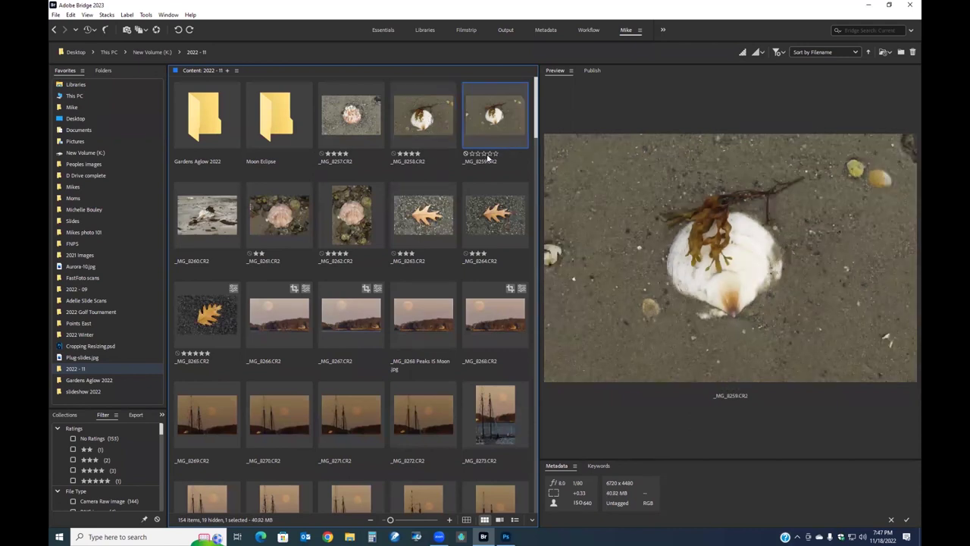
left_click(425, 131)
left_click(424, 154)
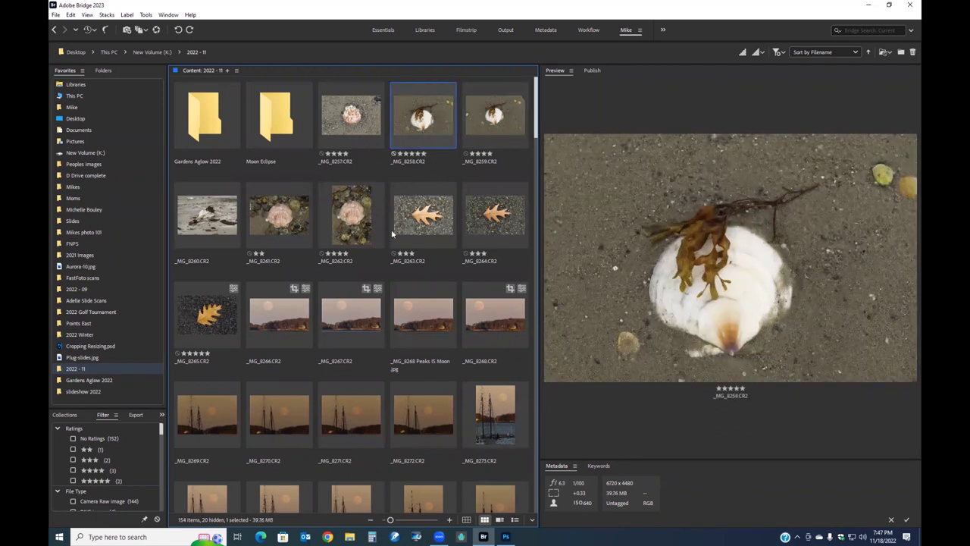
Step: Filter the 2022 - 11 folder to show only photos rated two stars
left_click(73, 449)
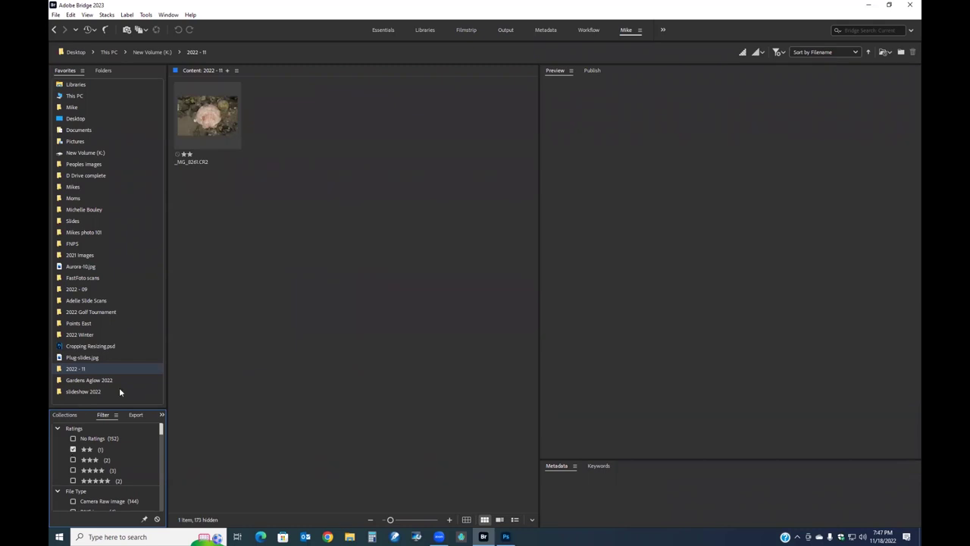
Step: Enlarge the thumbnails slightly and view the three-star, four-star and five-star photos in turn, clearing the rating filter at the end
left_click_drag(390, 520, 397, 521)
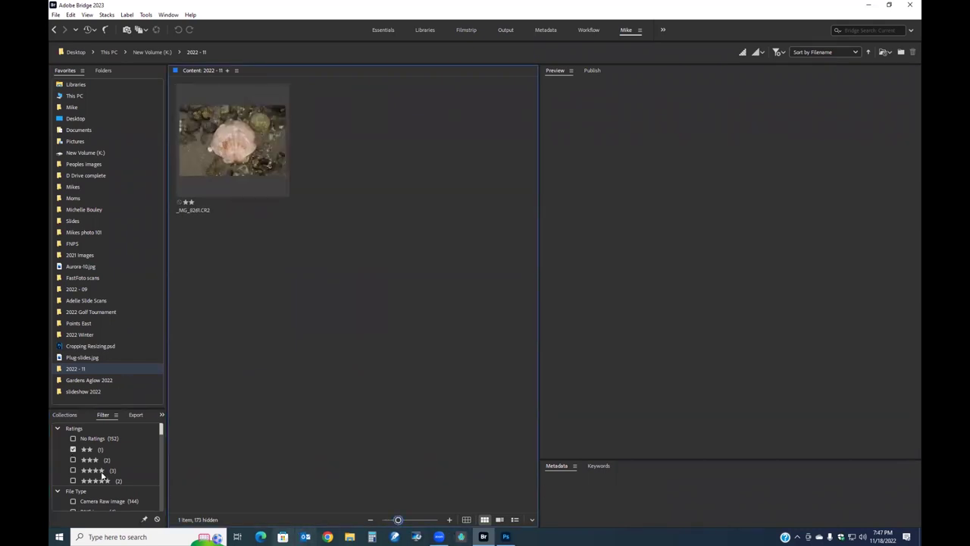
left_click(73, 449)
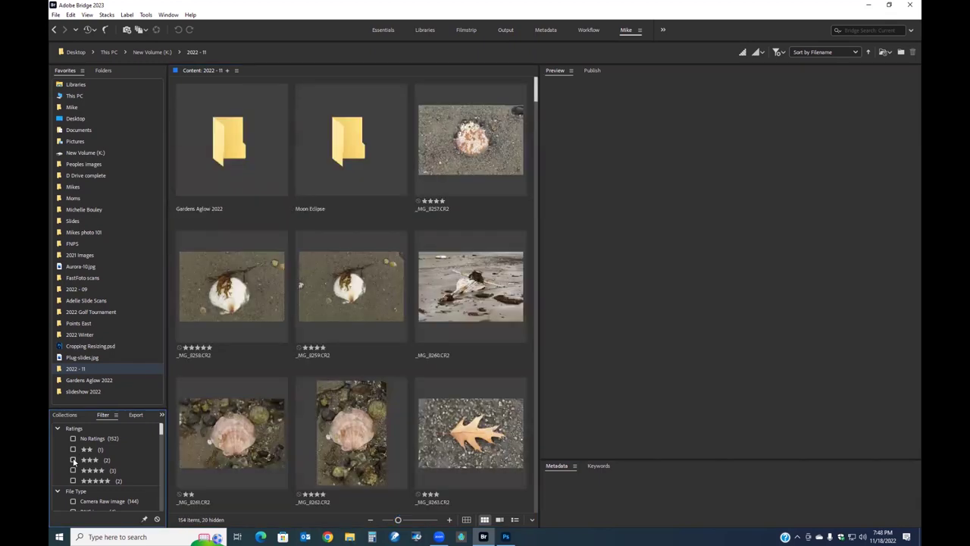
left_click(73, 459)
left_click(73, 460)
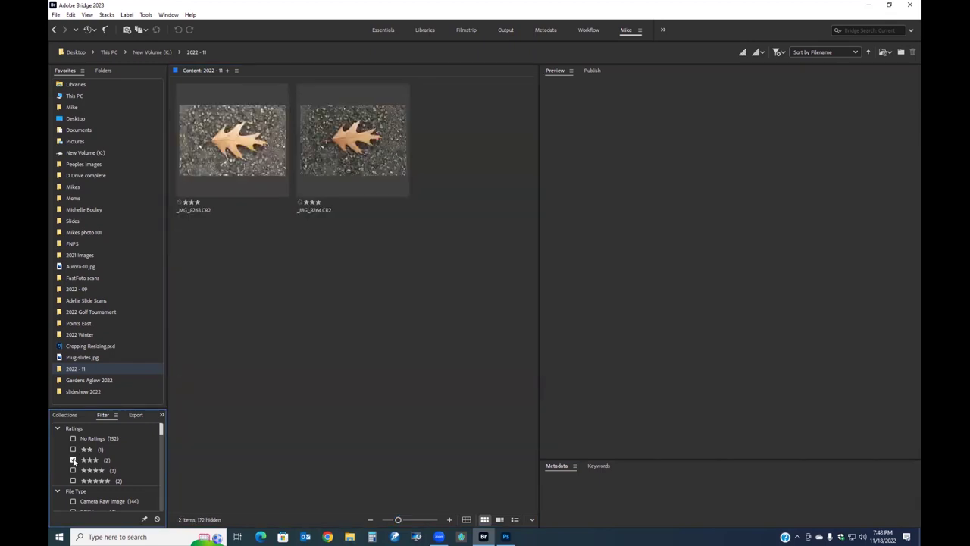
left_click(72, 470)
left_click(72, 471)
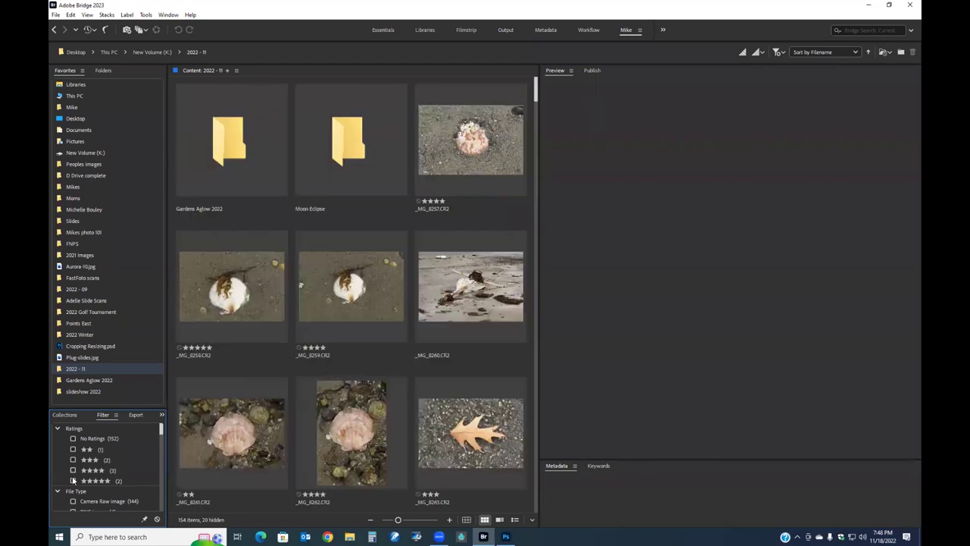
left_click(73, 481)
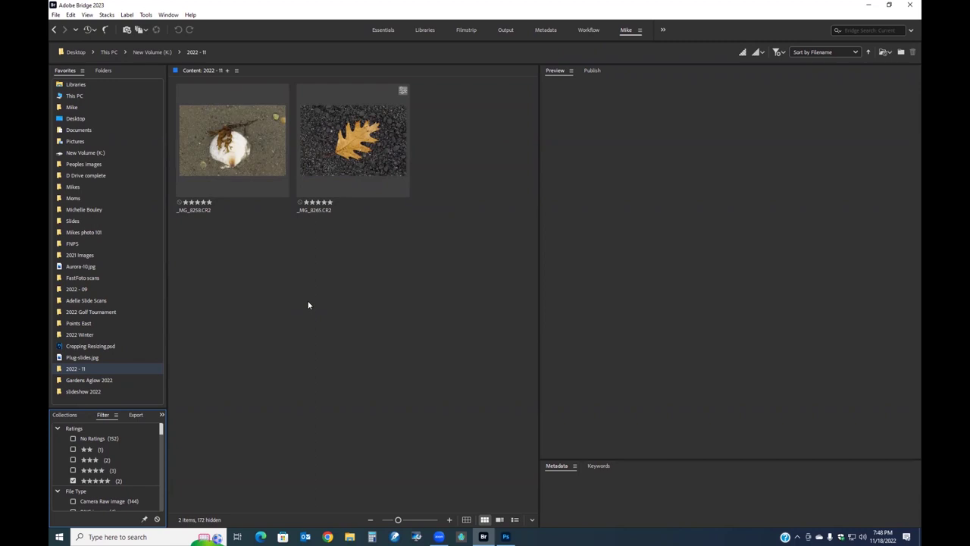
left_click(74, 480)
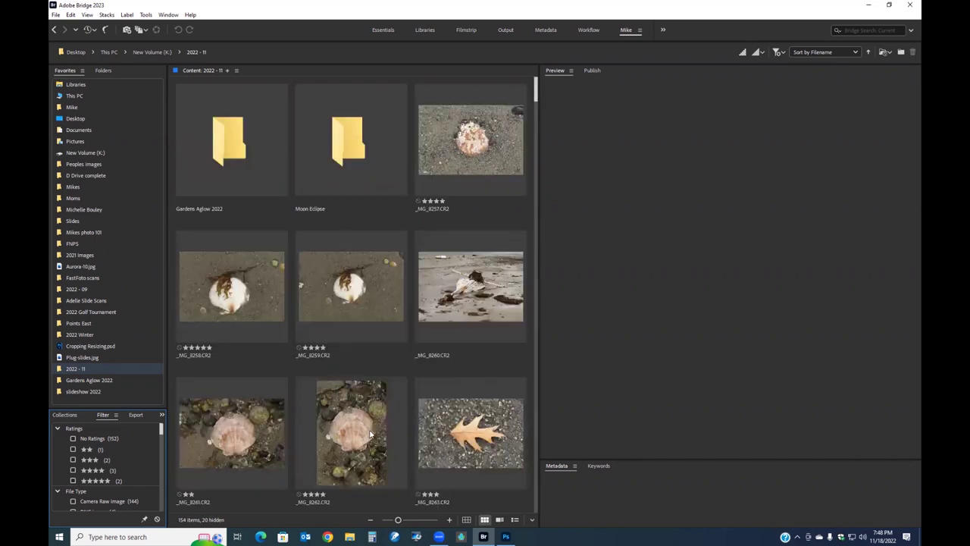
Step: Try the Select, Second and Approved labels on the leaf photo _MG_8265.CR2, finishing with blue Review and no star rating
scroll(374, 436, "down", 3)
left_click(365, 330)
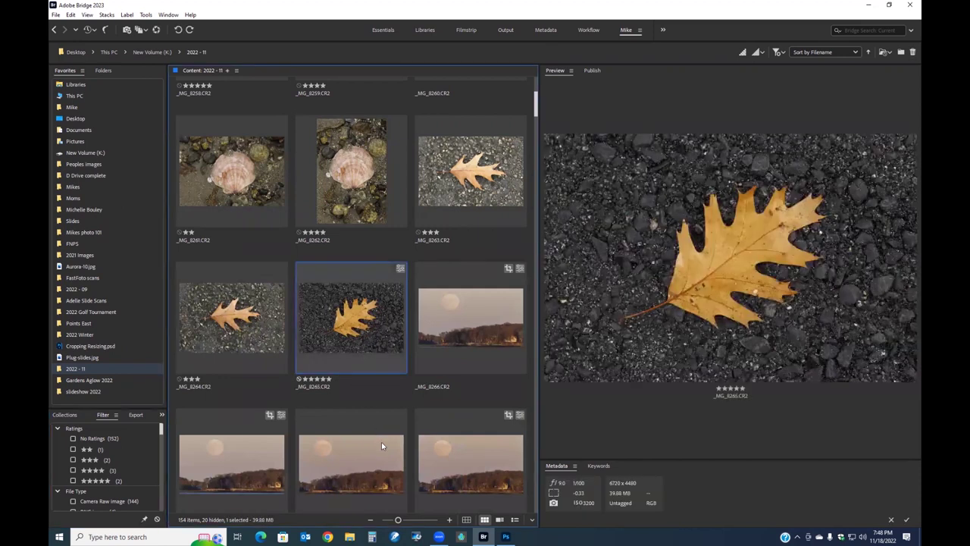
key("ctrl+6")
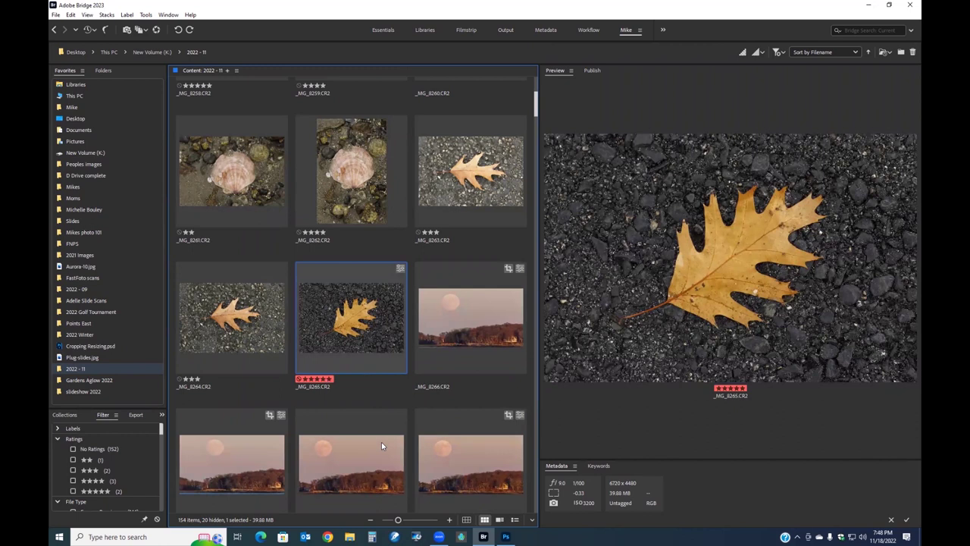
key("ctrl+7")
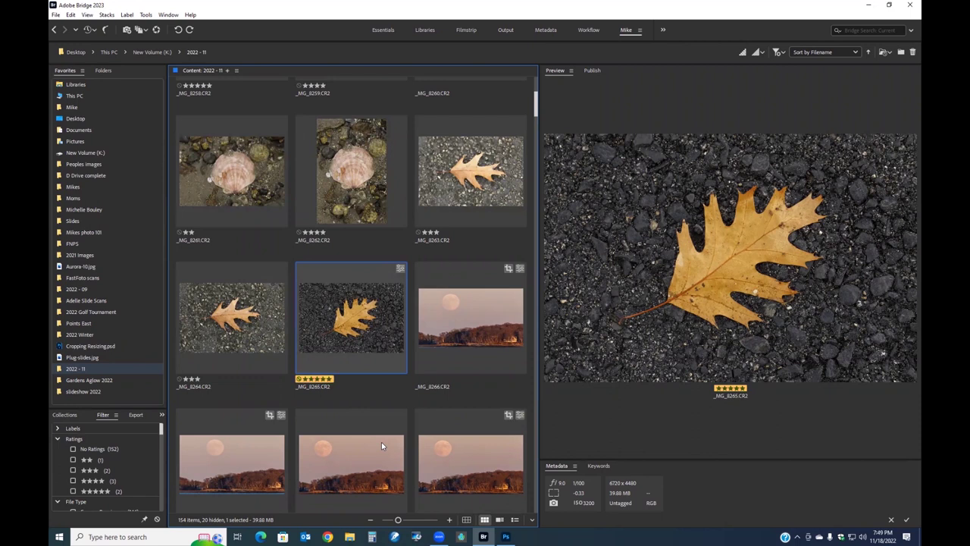
key("ctrl+8")
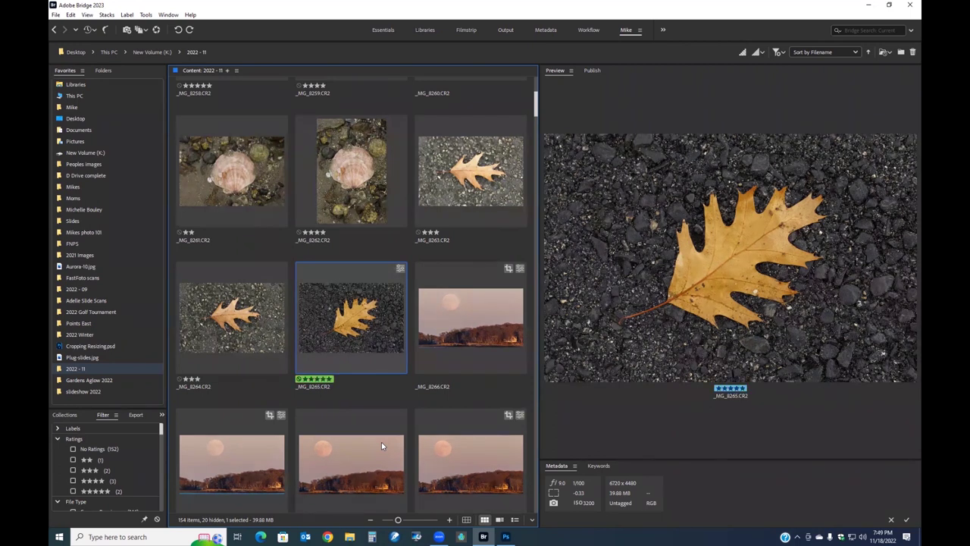
key("ctrl+0")
Step: Apply the yellow Second label to the leaf photos _MG_8263.CR2 and _MG_8264.CR2 together
left_click(266, 328)
left_click(452, 194, "ctrl")
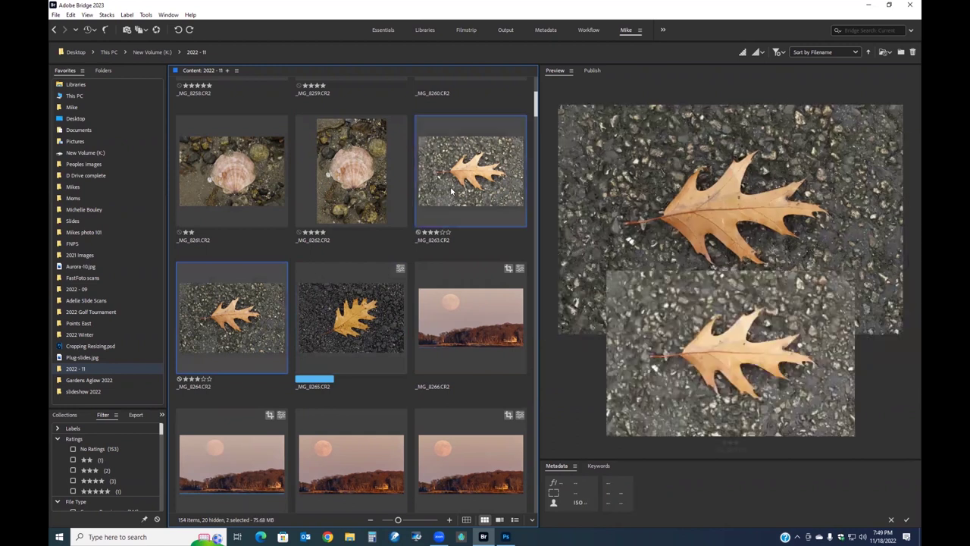
key("ctrl+7")
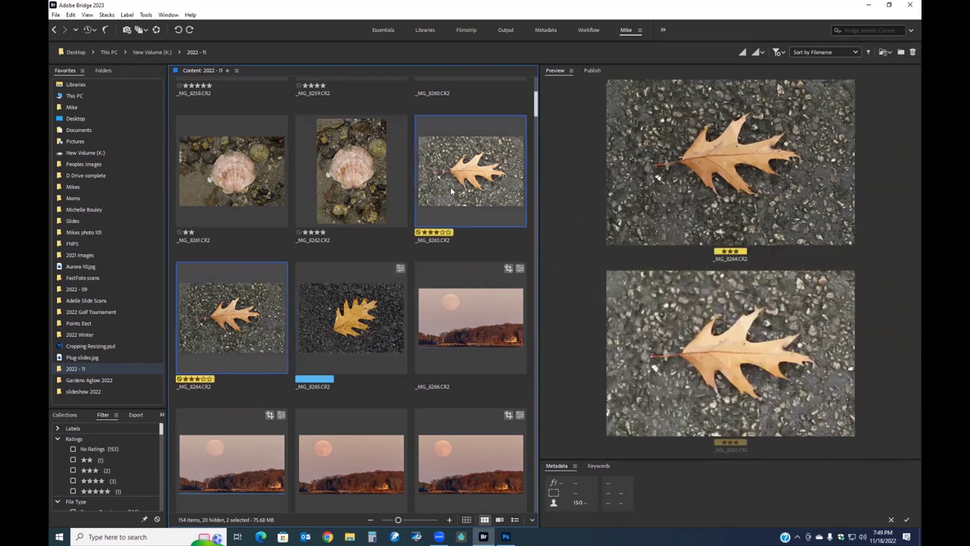
Step: Apply the green Approved label to the pink shell photos _MG_8261.CR2 and _MG_8262.CR2 together
left_click(256, 198)
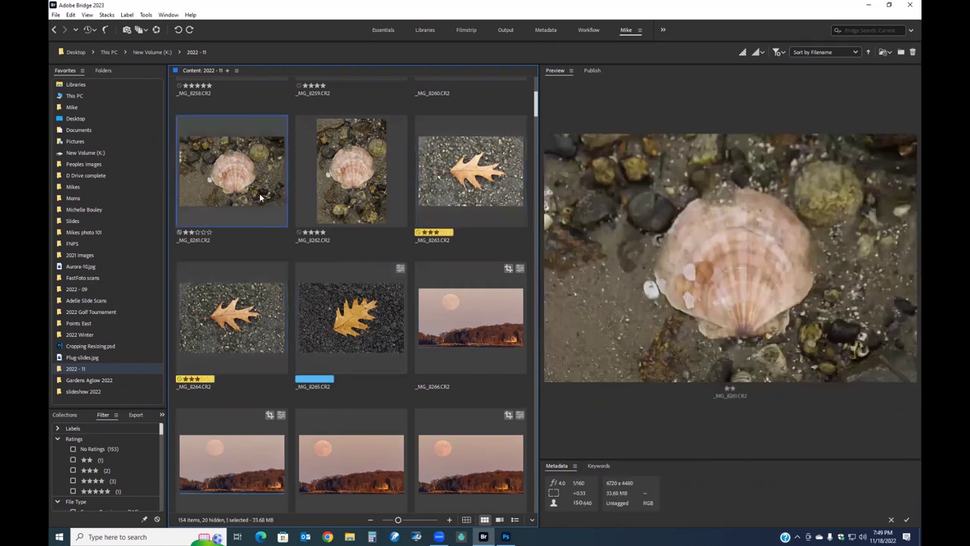
left_click(353, 191, "ctrl")
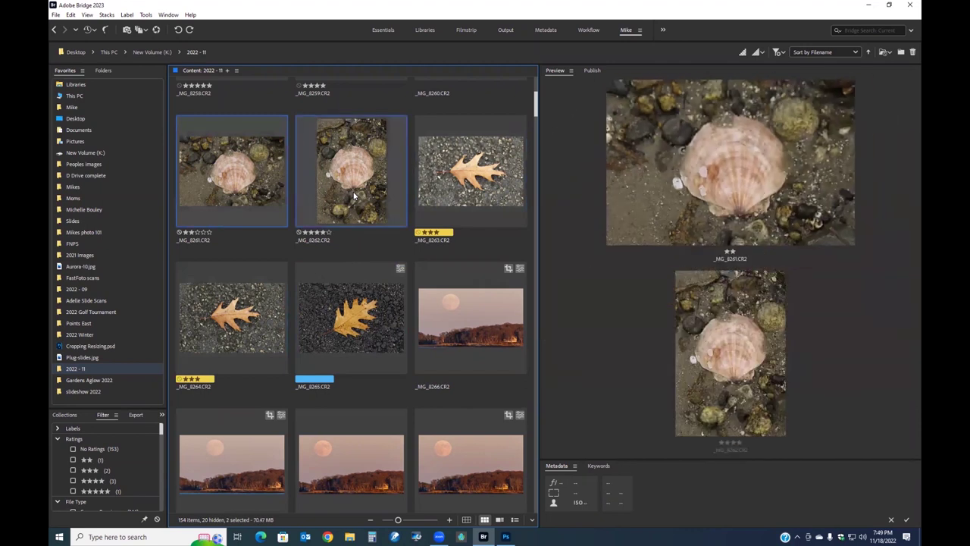
key("ctrl+8")
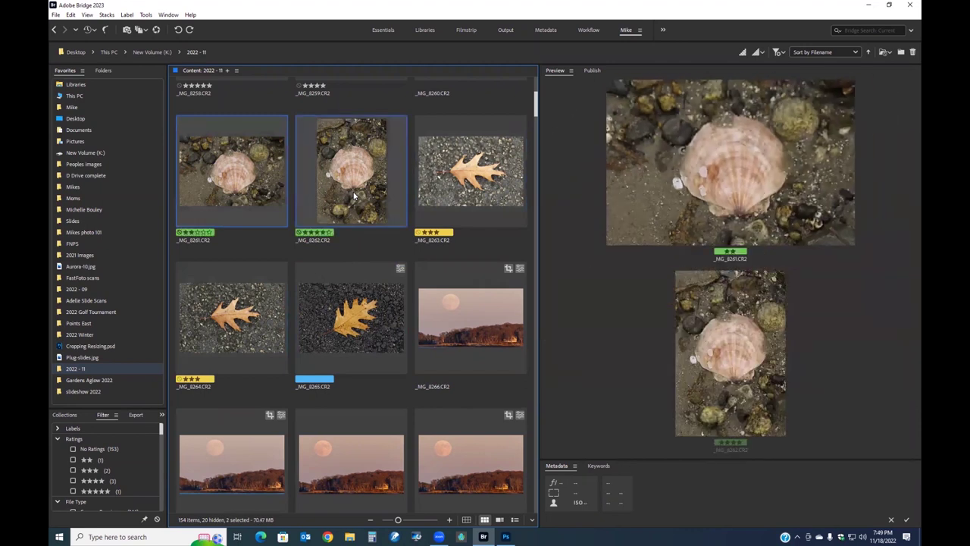
Step: Filter the folder by the Second, Approved and Review labels in turn, then clear the label filter
mouse_move(160, 430)
left_mouse_down()
mouse_move(155, 443)
mouse_move(157, 422)
left_mouse_up()
left_click(57, 429)
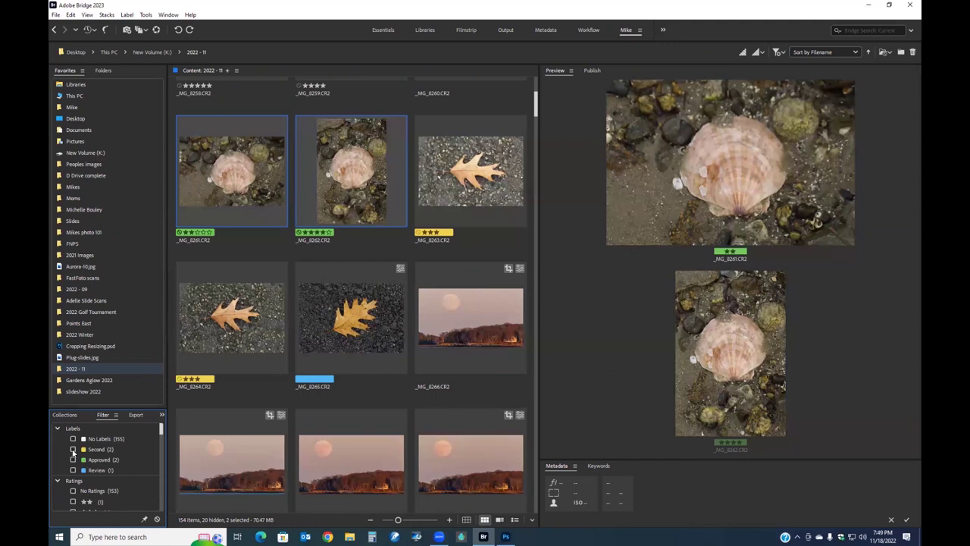
left_click(73, 449)
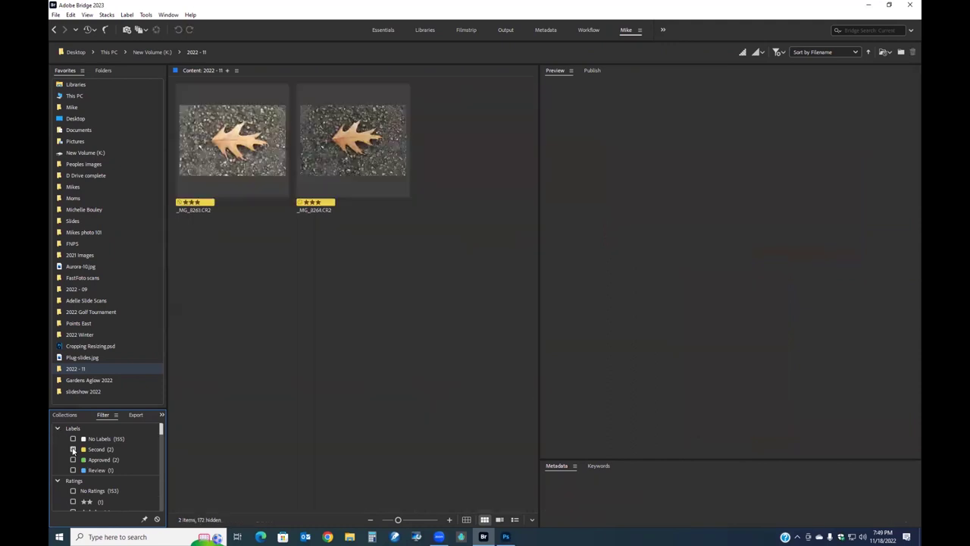
left_click(73, 449)
left_click(73, 460)
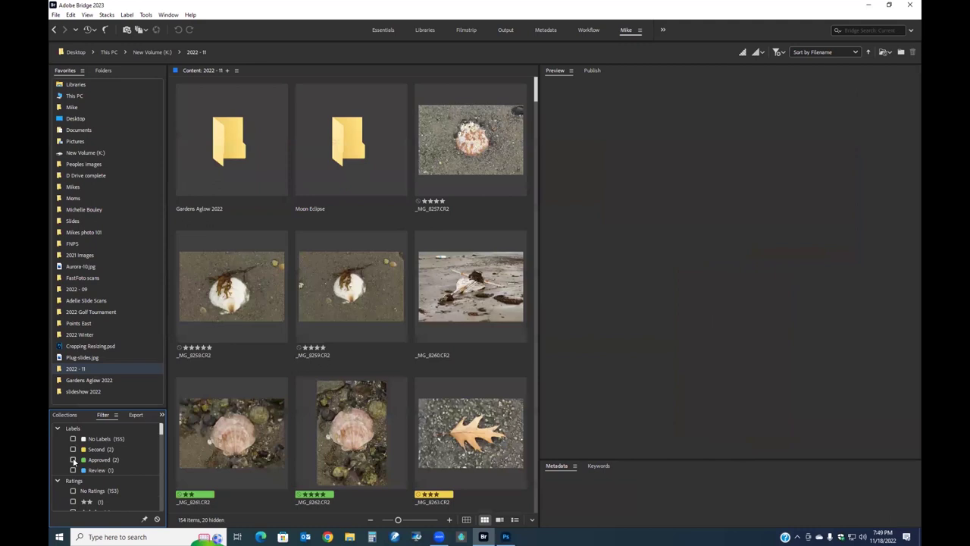
left_click(73, 460)
left_click(73, 470)
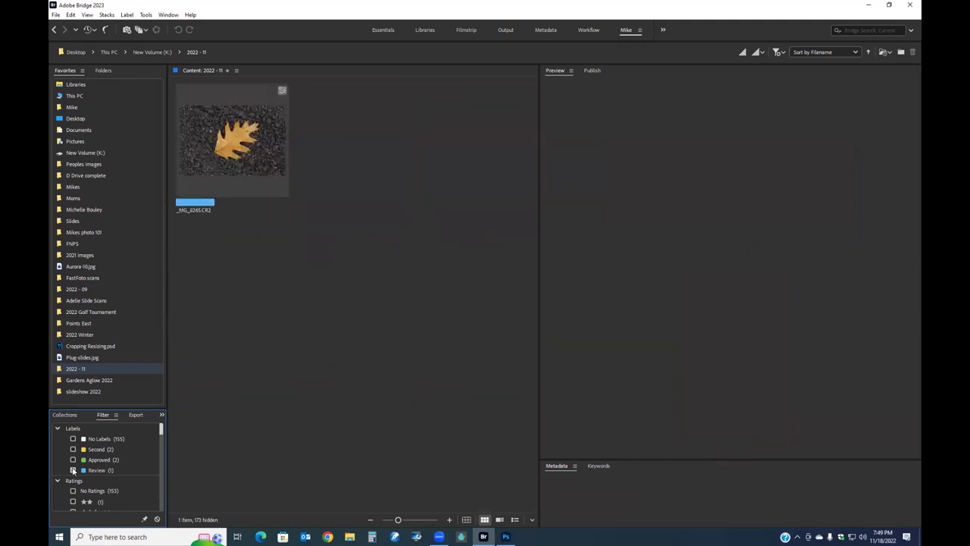
left_click(72, 471)
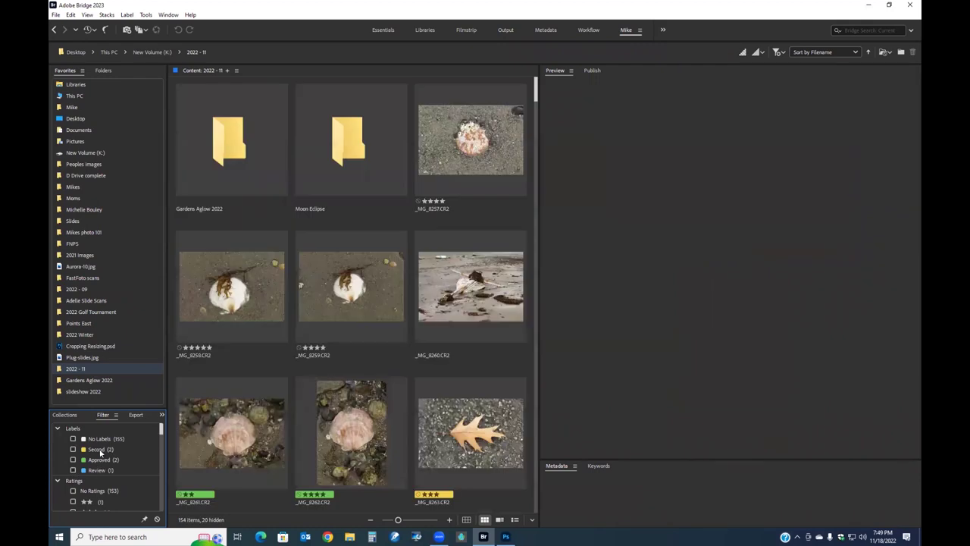
Step: Apply the red Select label to the white shell photo _MG_8258.CR2 and check it with the Select label filter
left_click(244, 305)
key("ctrl+6")
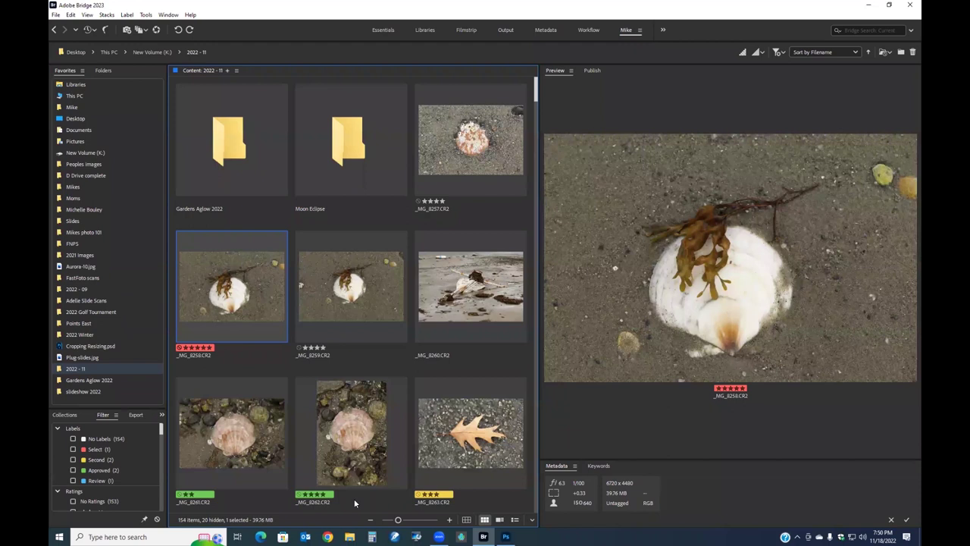
left_click(73, 449)
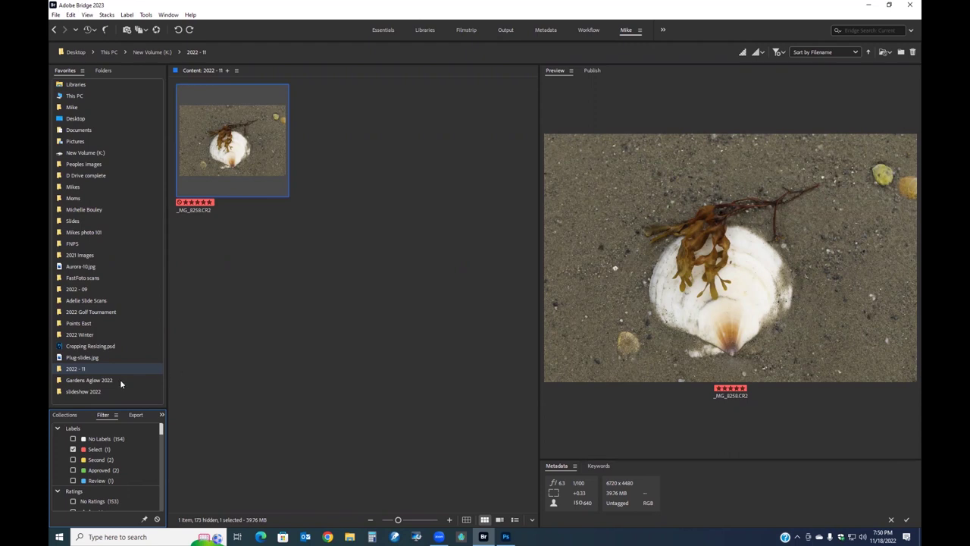
left_click(72, 449)
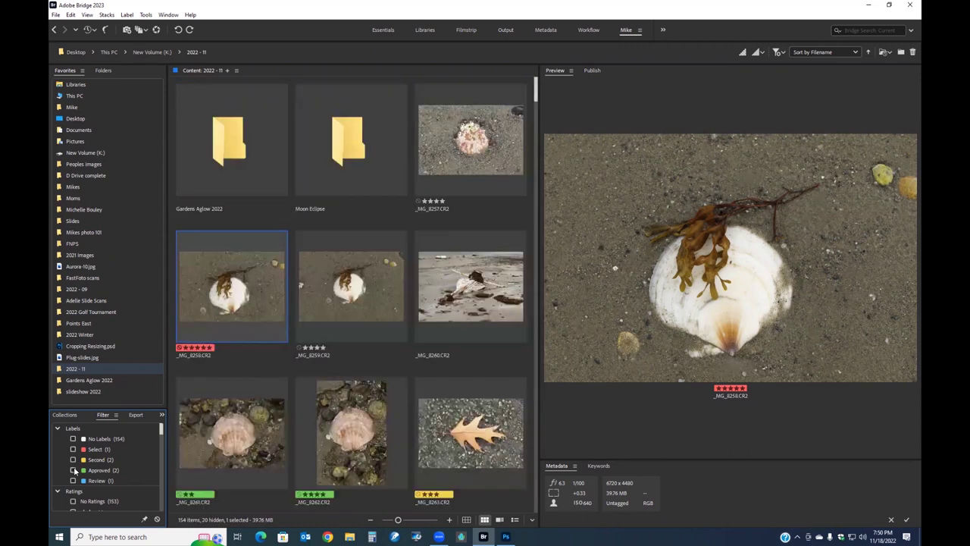
Step: Show only the photos labelled Approved, select them all, and clear the filter
left_click(74, 471)
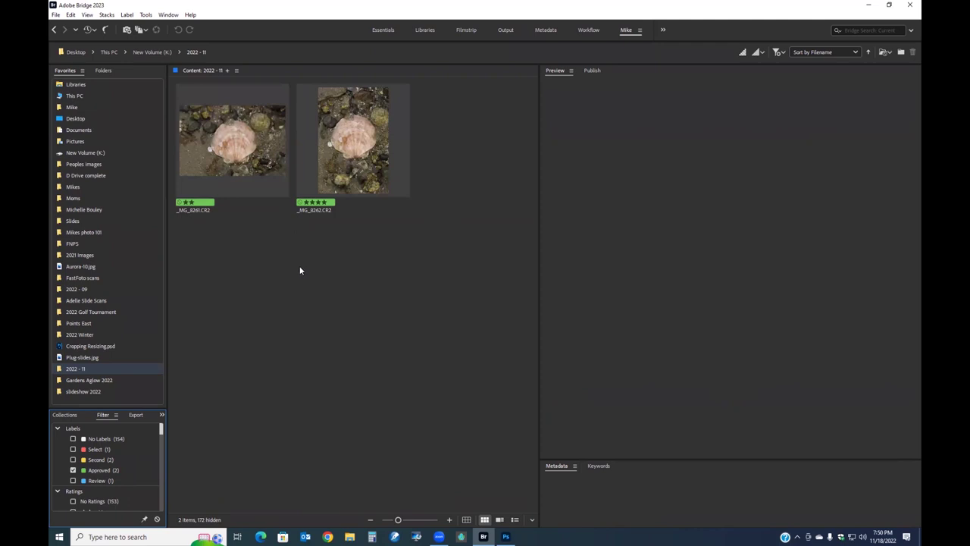
key("ctrl+a")
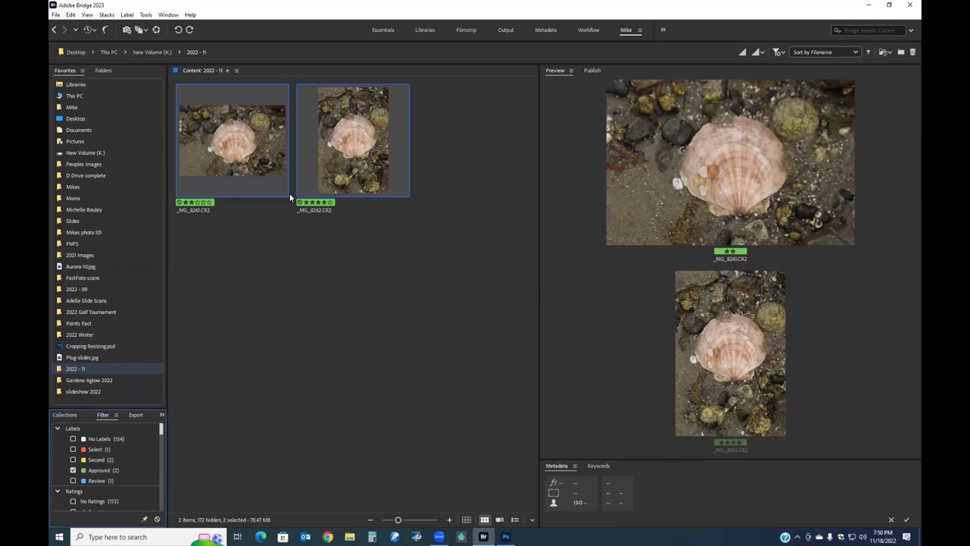
key("ctrl+alt+a")
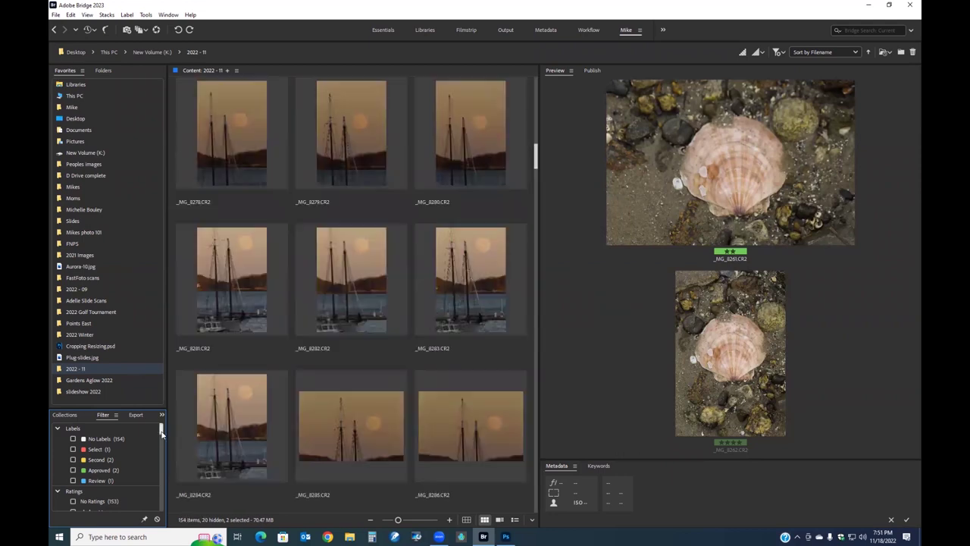
Step: Filter the folder to show only JPEG files and select _MG_8369-HDRwm.jpg
scroll(162, 439, "down", 3)
scroll(161, 440, "down", 3)
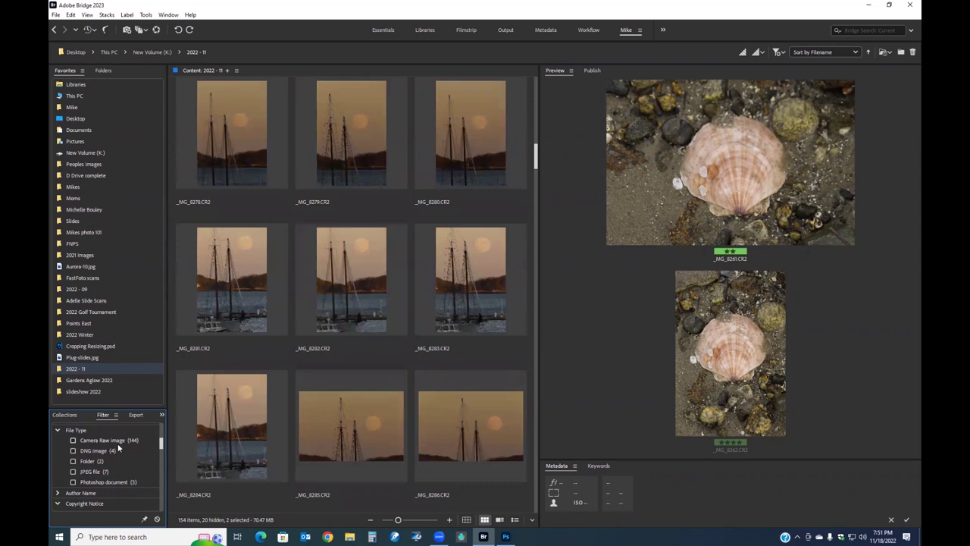
left_click(73, 471)
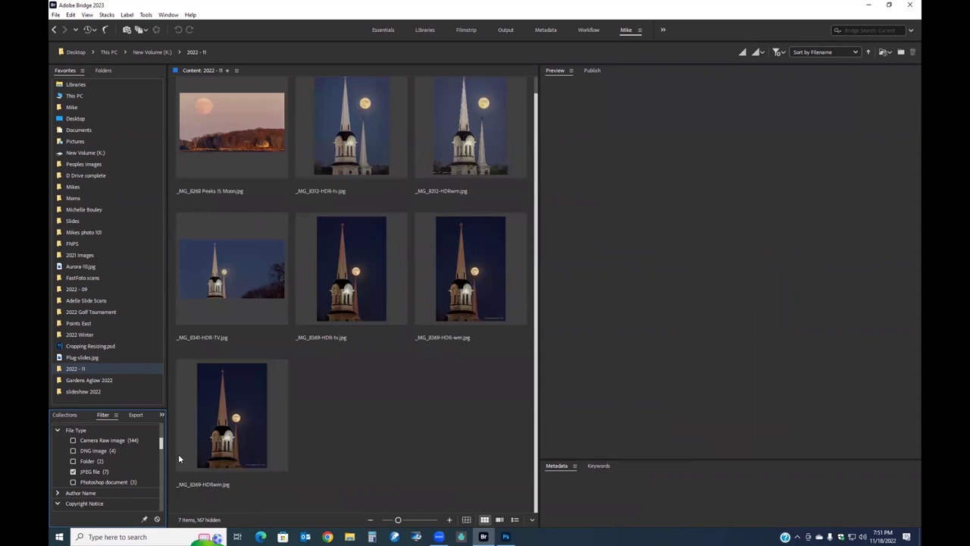
left_click(229, 444)
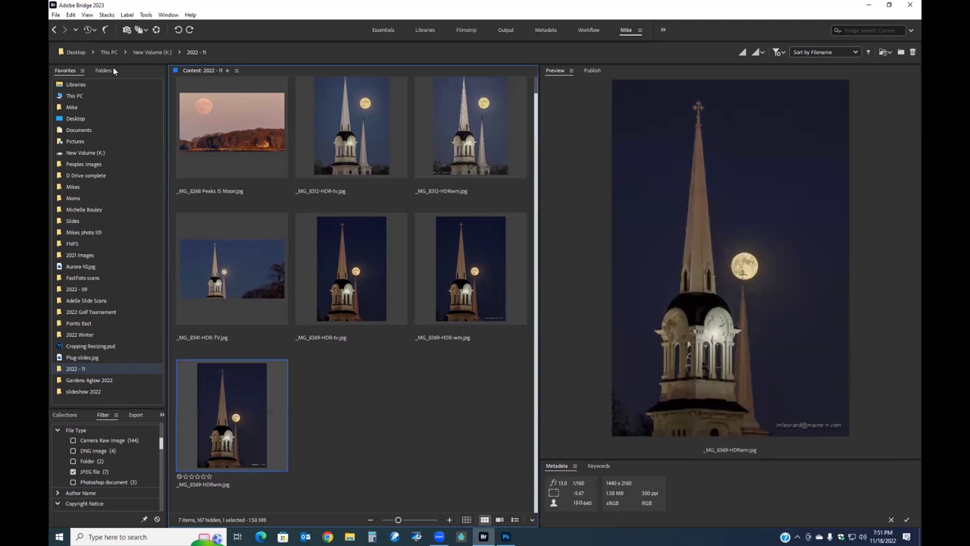
Step: Open the file type associations in the preferences and review which application is assigned to JPEG files
left_click(70, 15)
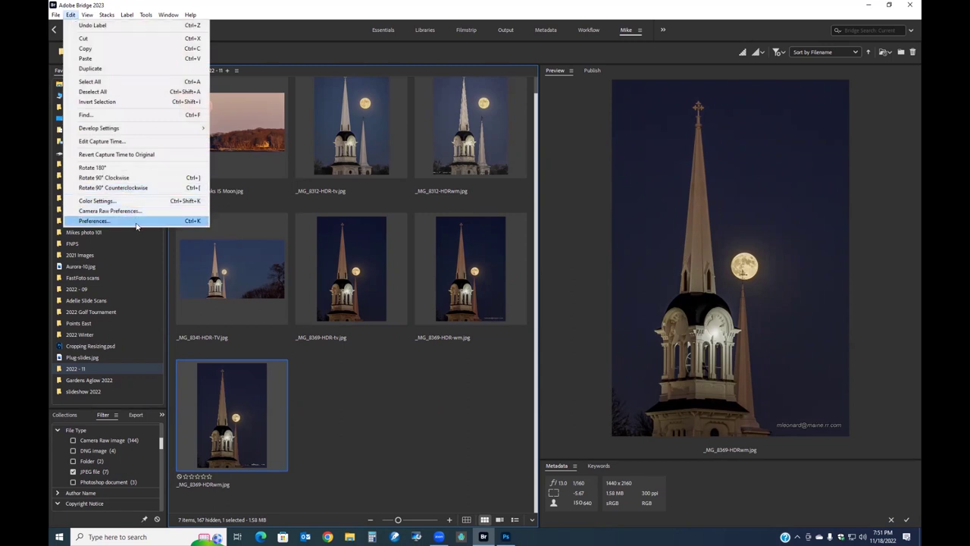
left_click(94, 220)
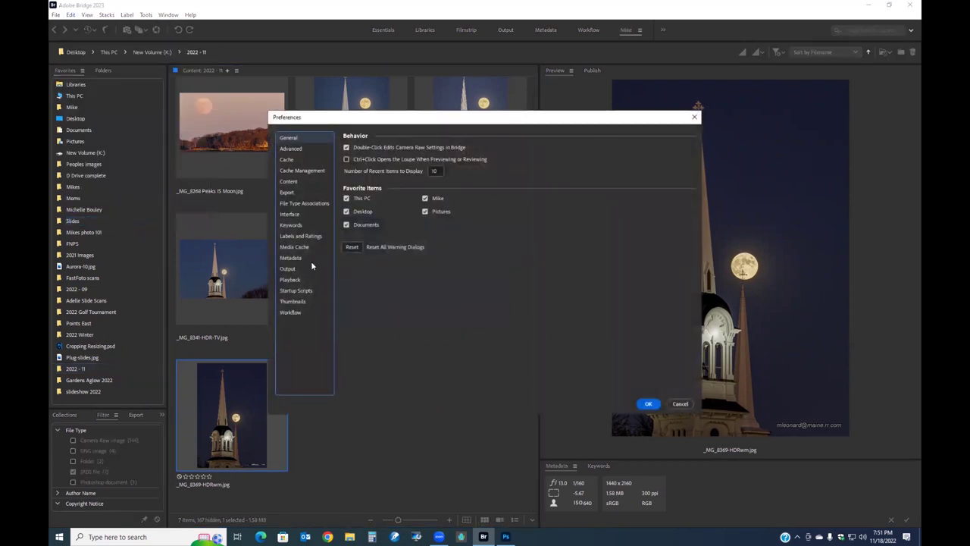
left_click(306, 205)
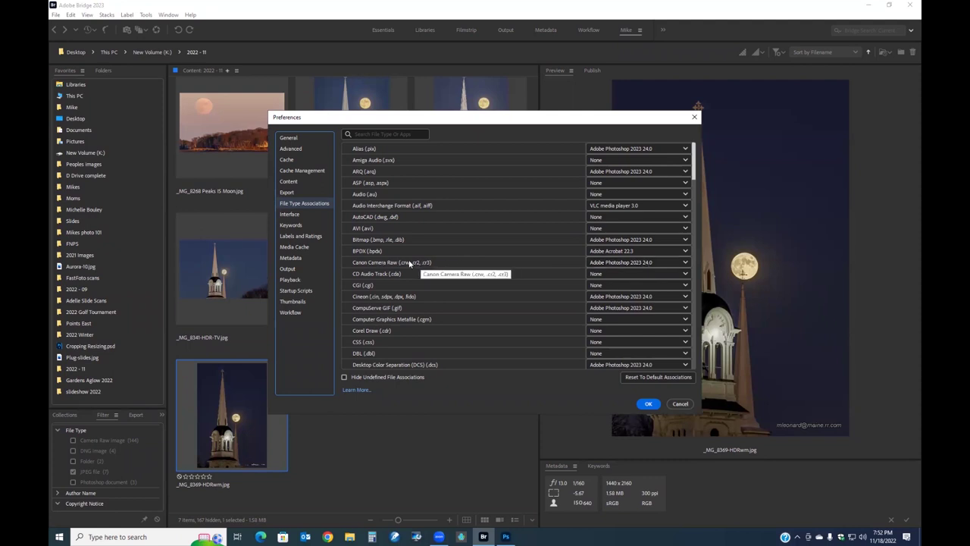
scroll(461, 274, "down", 4)
scroll(461, 273, "down", 2)
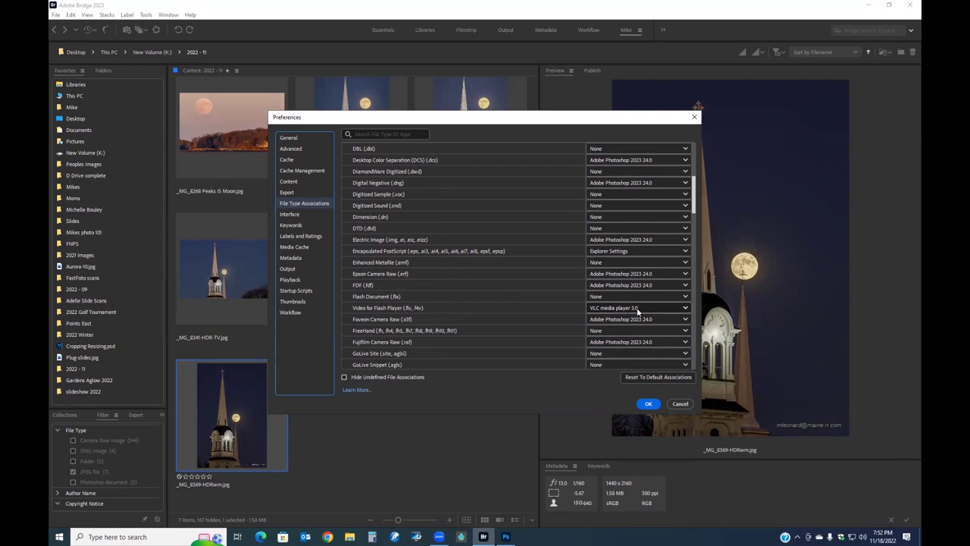
scroll(610, 335, "down", 2)
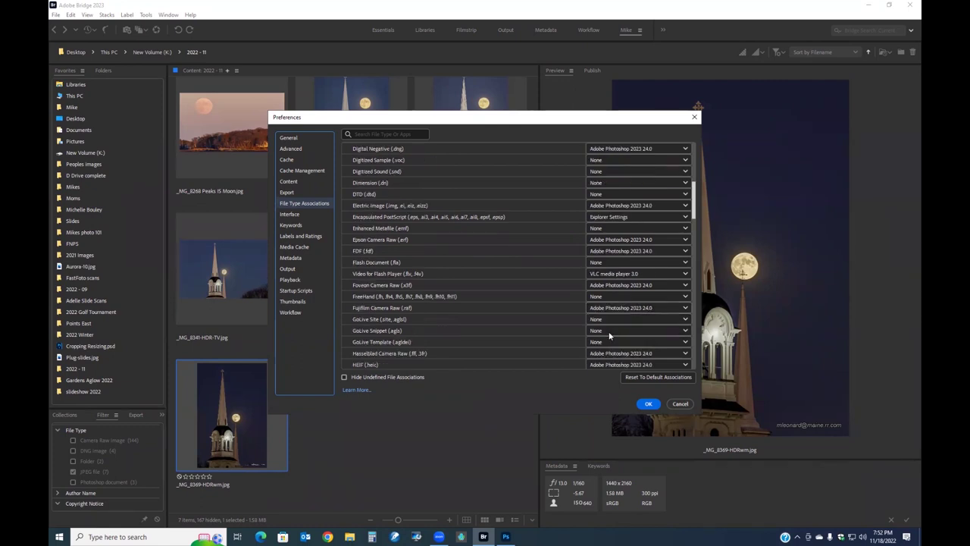
scroll(595, 334, "down", 2)
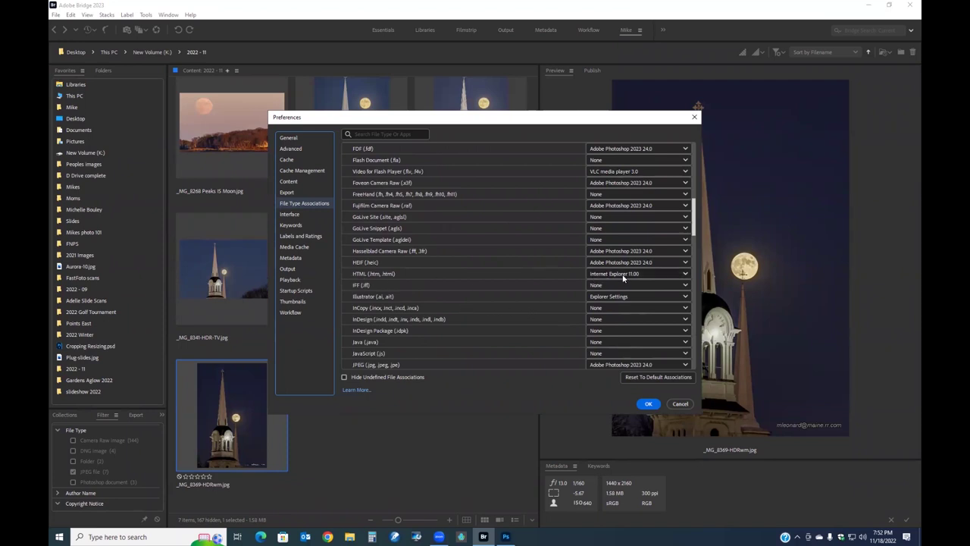
scroll(413, 331, "down", 2)
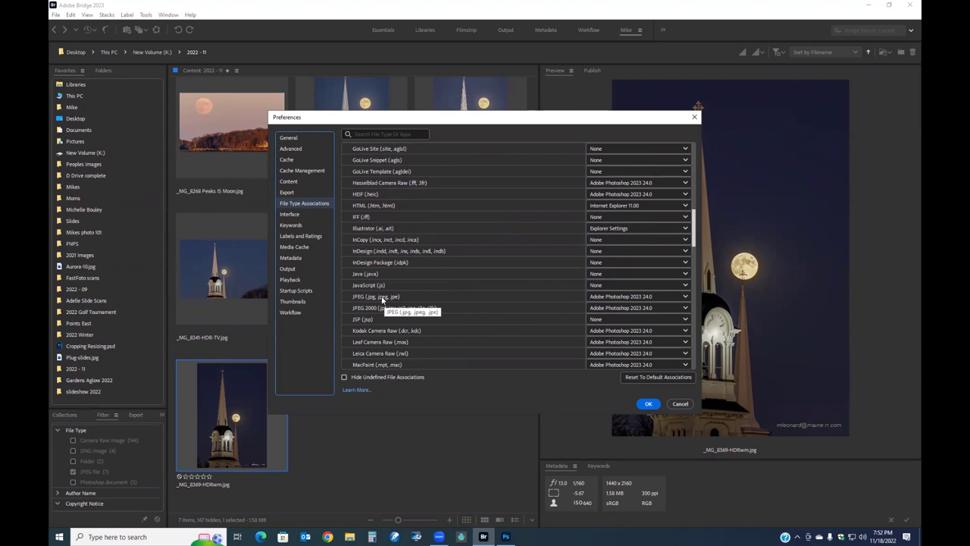
left_click(610, 296)
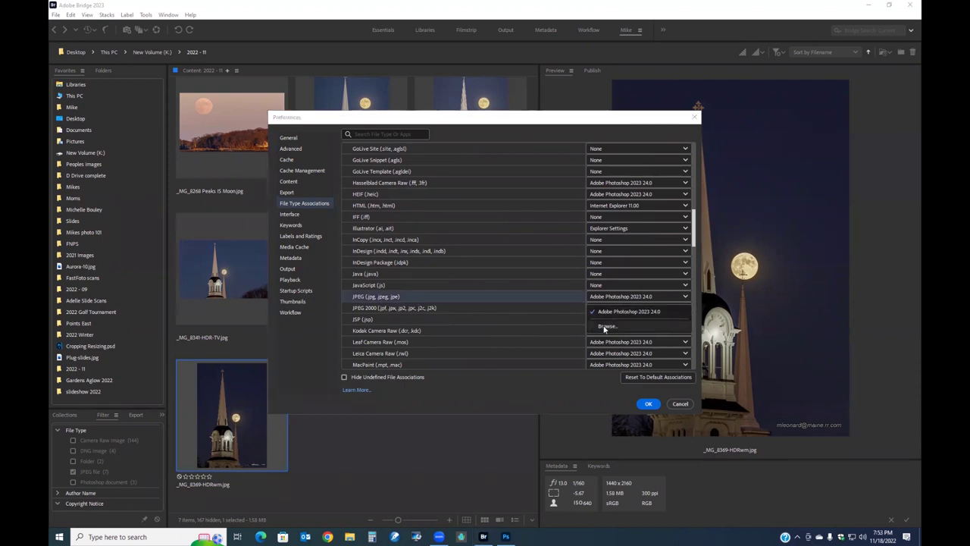
left_click(604, 328)
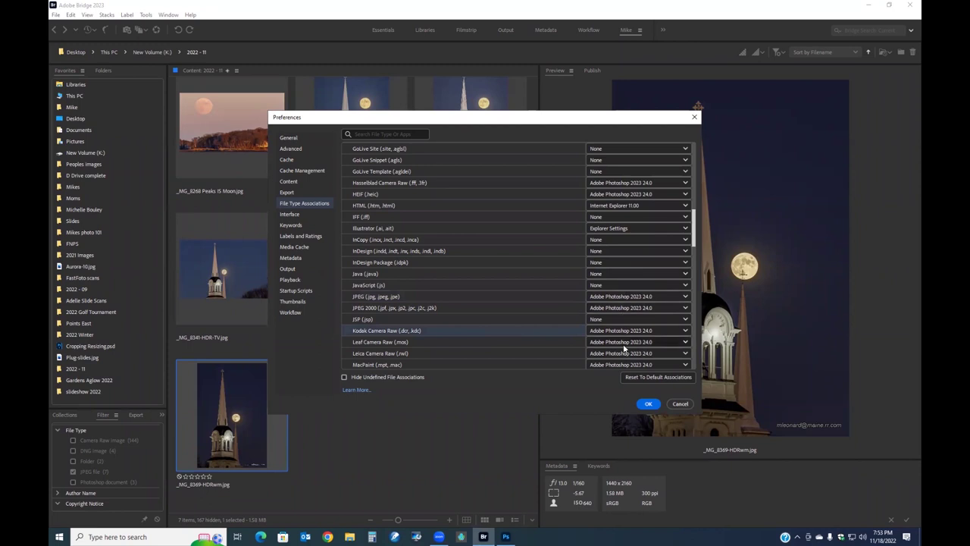
Step: Set PDF Document files to open with Adobe Photoshop 2023 24.0 in the file type associations
scroll(622, 351, "down", 4)
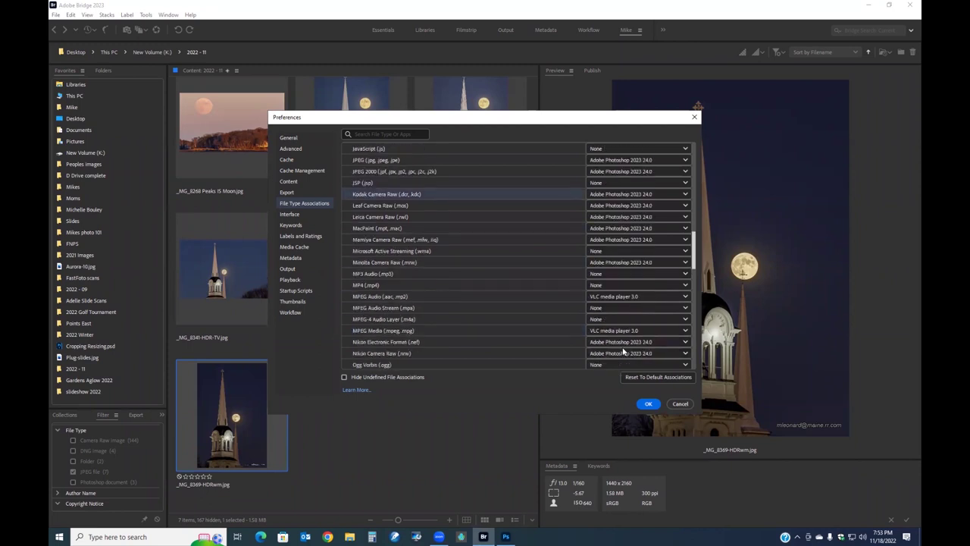
scroll(623, 351, "down", 2)
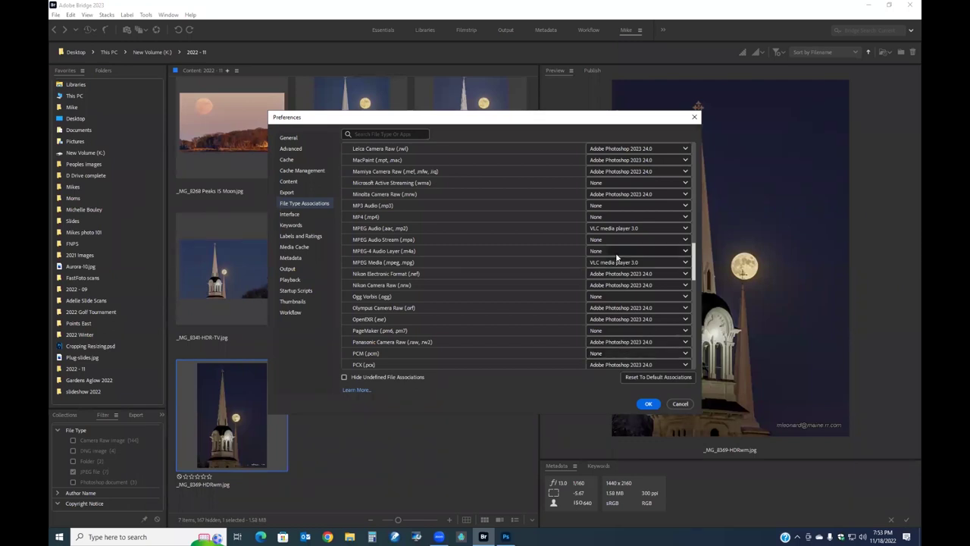
scroll(618, 342, "down", 4)
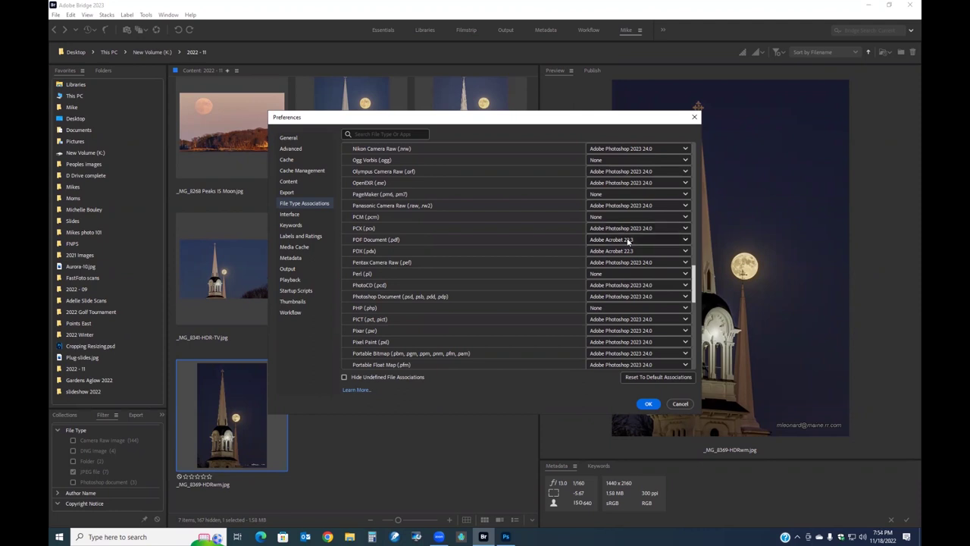
left_click(686, 239)
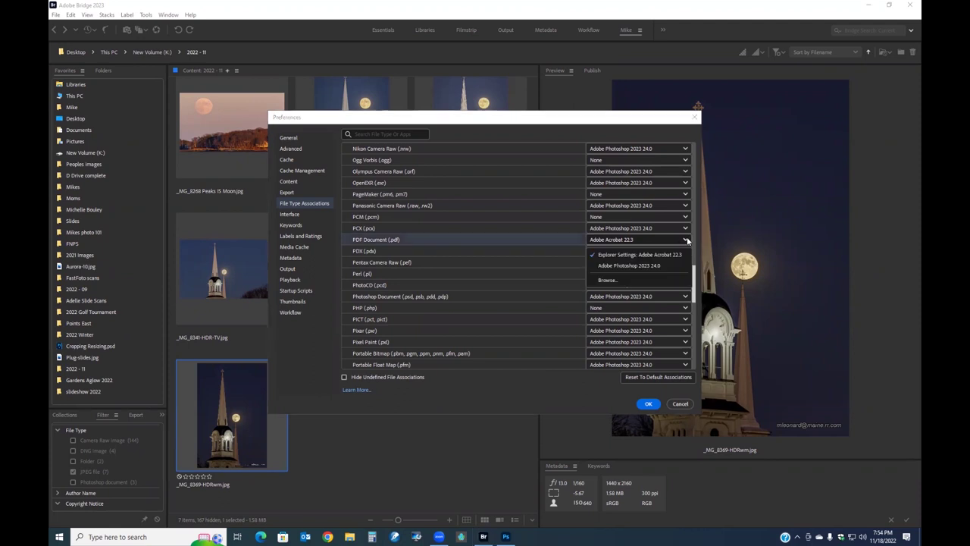
left_click(625, 266)
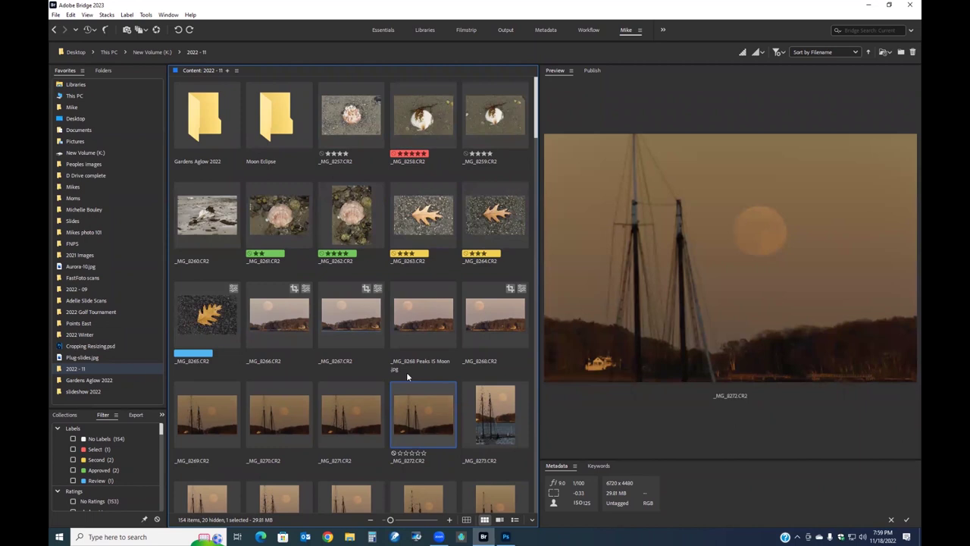
Step: Select the photos from _MG_8260.CR2 through _MG_8270.CR2 and generate a Photoshop Contact Sheet II from them with 4 rows
left_click(219, 210)
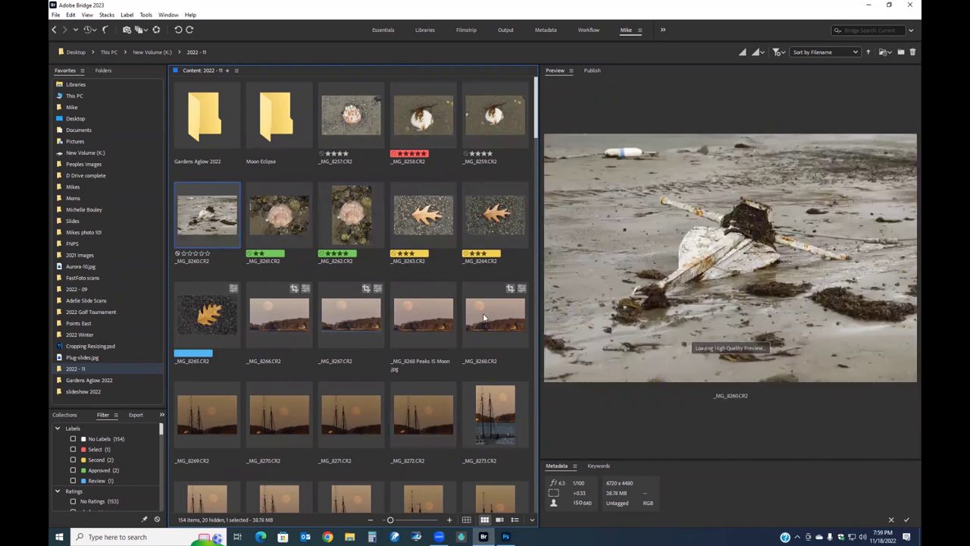
left_click(483, 317, "shift")
left_click(220, 406, "shift")
left_click(266, 410, "shift")
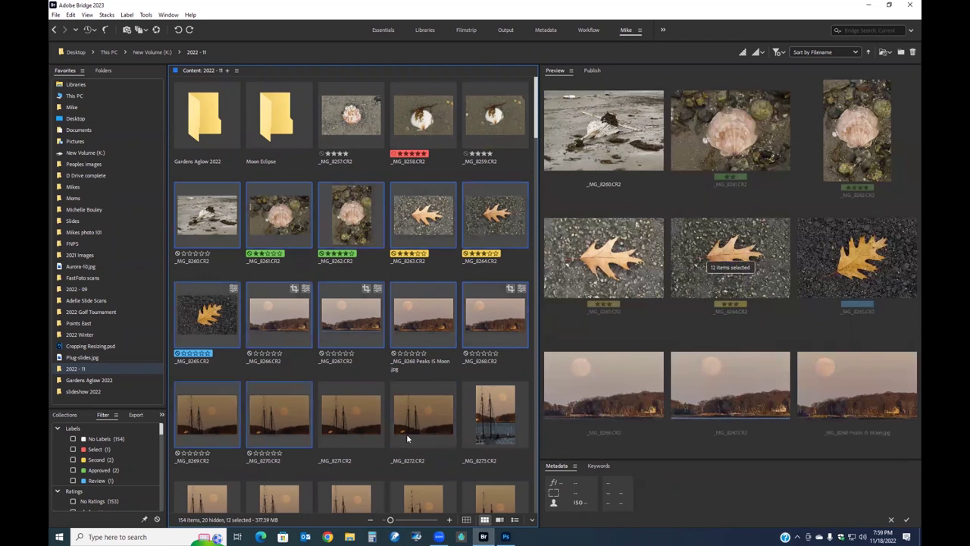
left_click(145, 14)
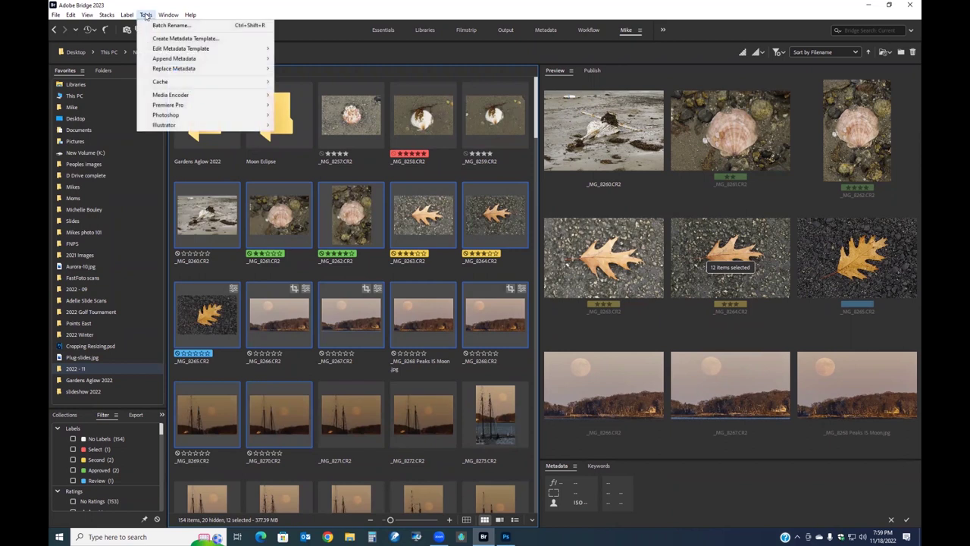
mouse_move(182, 117)
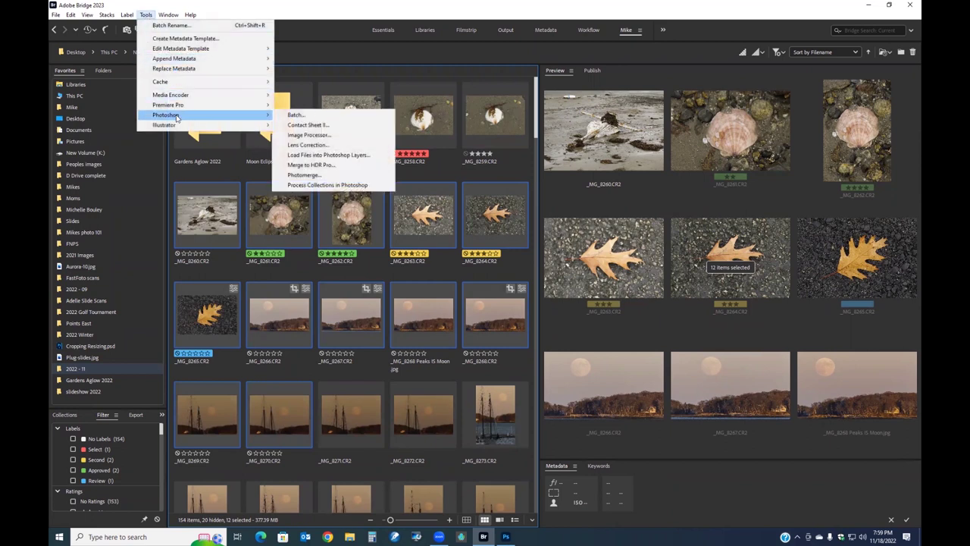
left_click(296, 126)
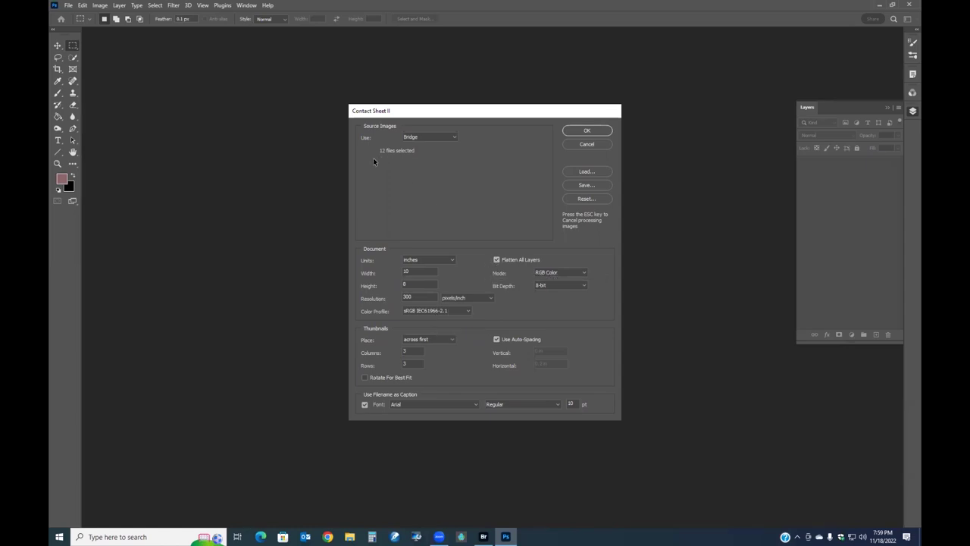
double_click(410, 364)
type("4")
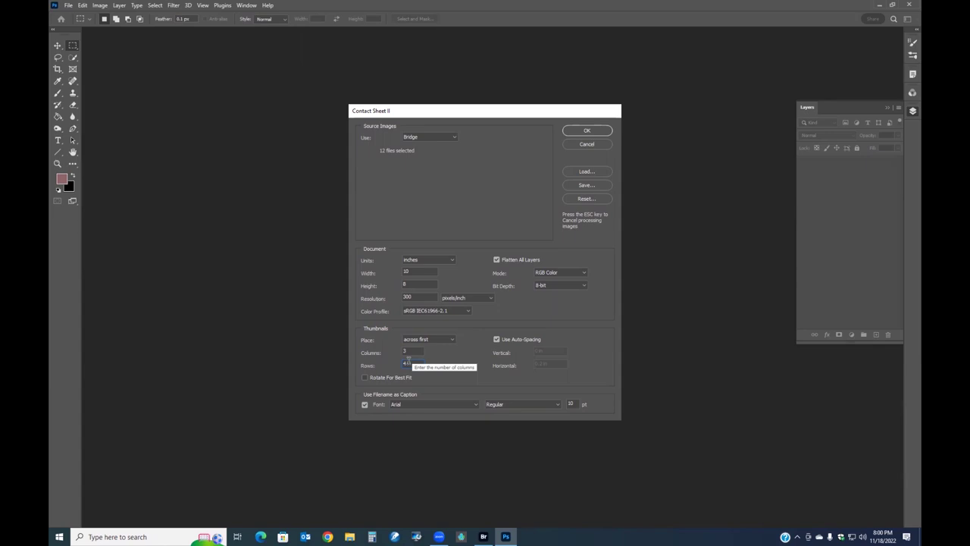
left_click(582, 132)
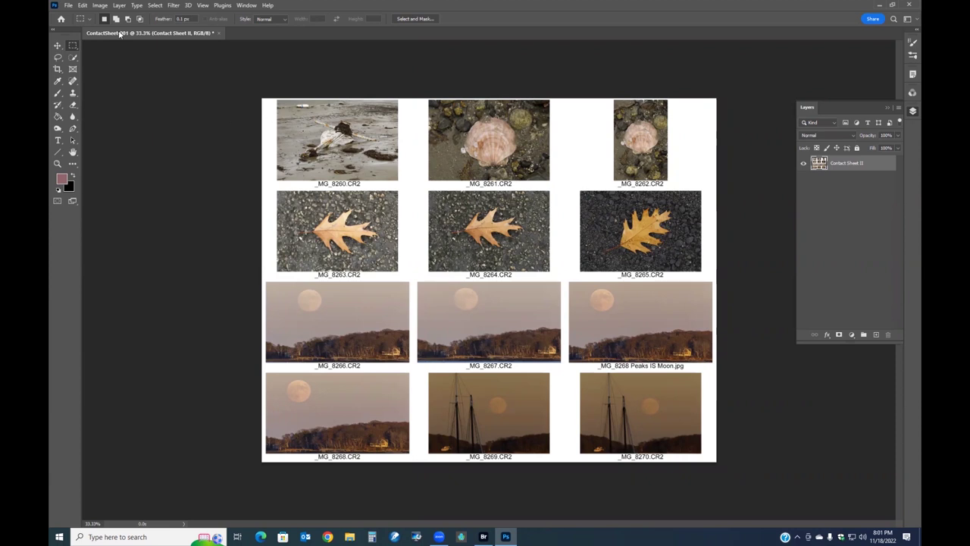
Step: Check the contact sheet's image size in inches and leave without resizing it
left_click(100, 5)
left_click(120, 73)
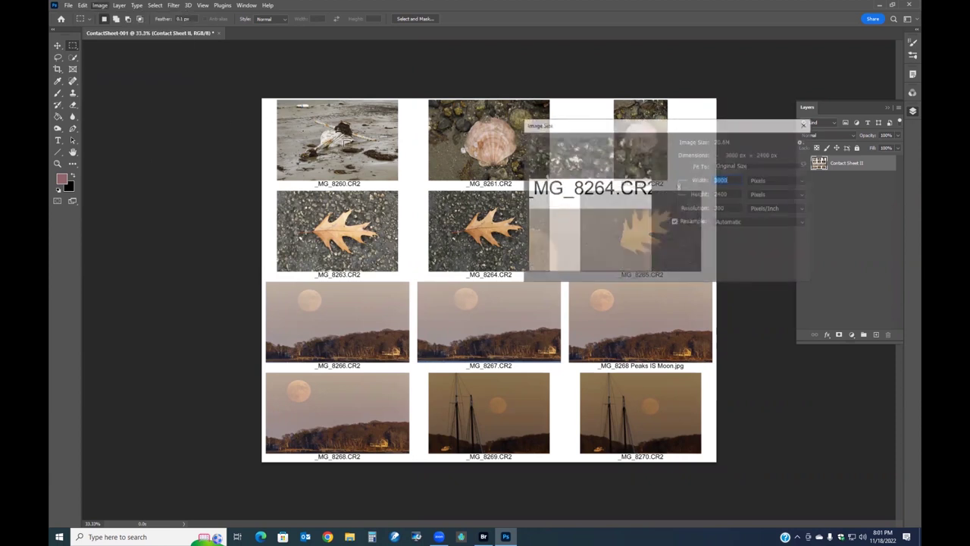
left_click(765, 180)
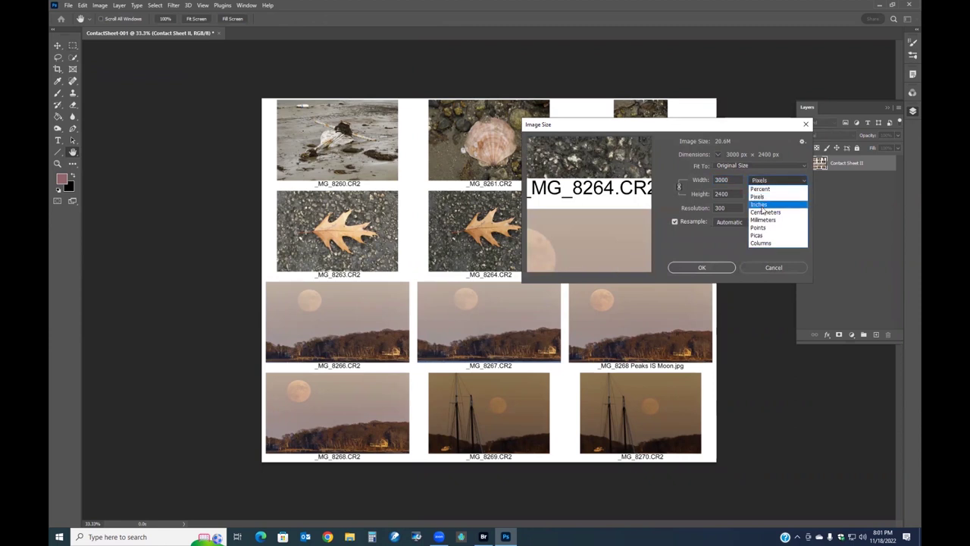
left_click(762, 198)
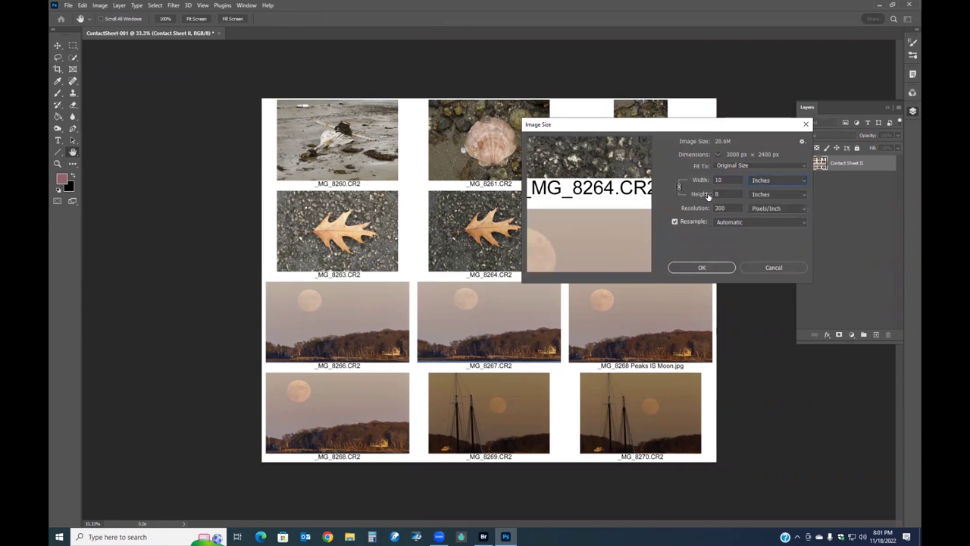
left_click(771, 267)
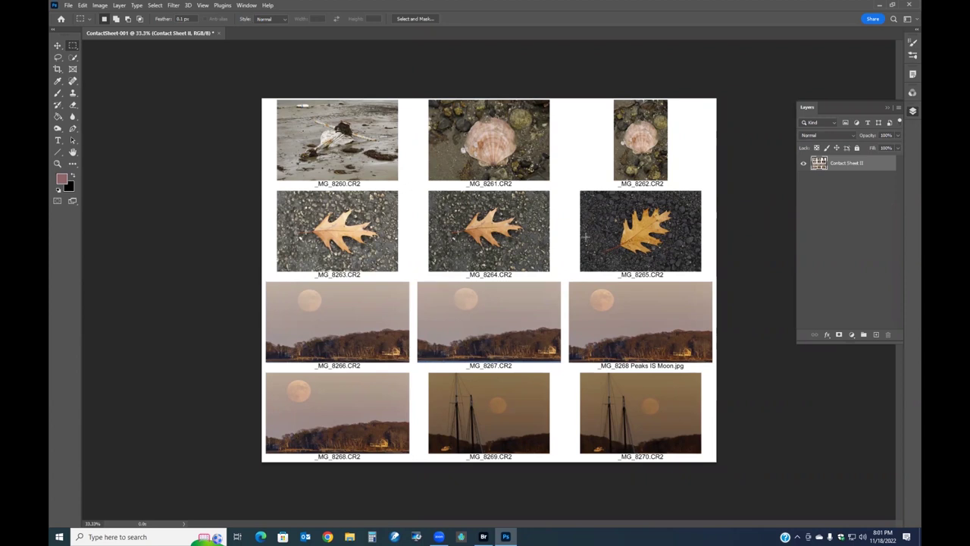
Step: Examine the _MG_8264.CR2 leaf thumbnail and its filename caption up close, then view the whole contact sheet again
scroll(586, 237, "up", 3)
scroll(540, 243, "up", 3)
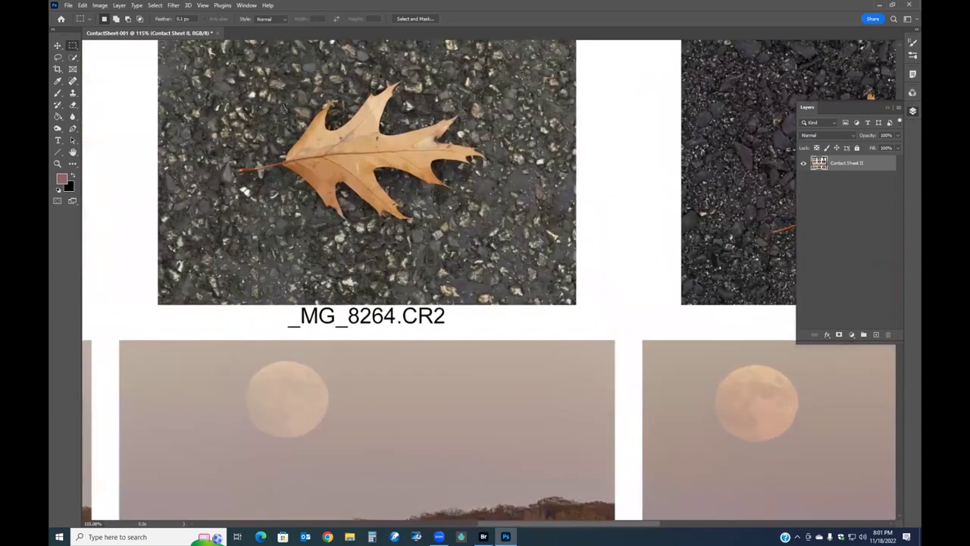
left_click_drag(519, 222, 577, 281)
scroll(583, 277, "up", 3)
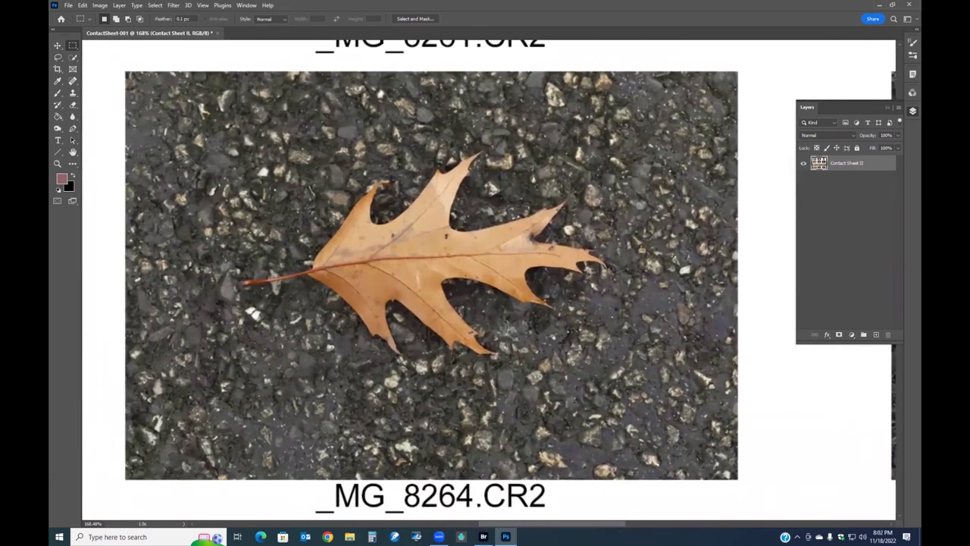
scroll(585, 272, "up", 1)
scroll(589, 271, "up", 1)
scroll(594, 272, "left", 3)
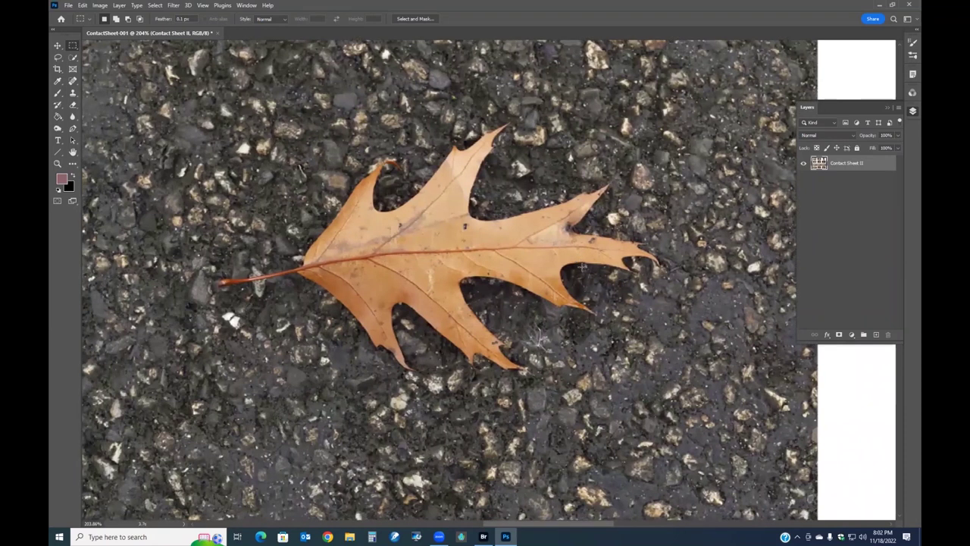
scroll(508, 260, "down", 2)
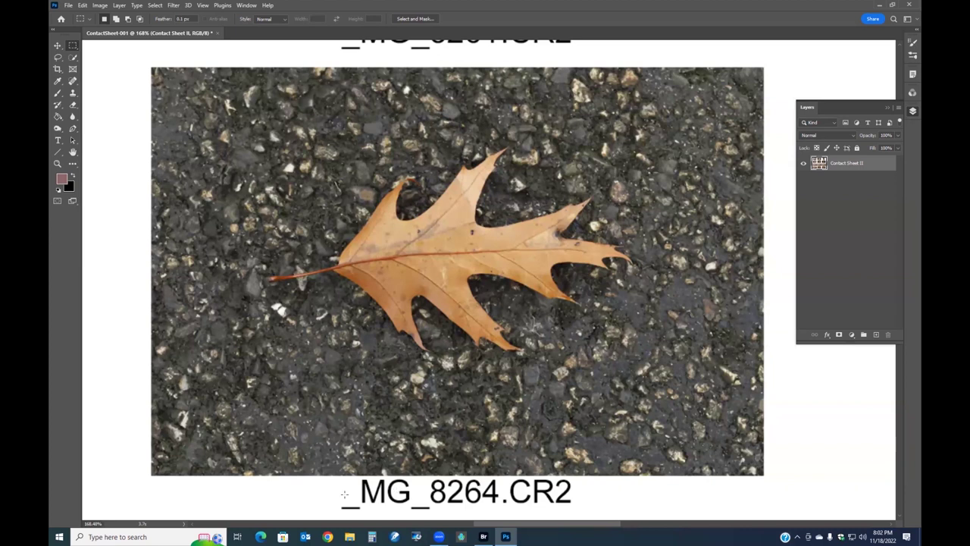
scroll(344, 493, "down", 10)
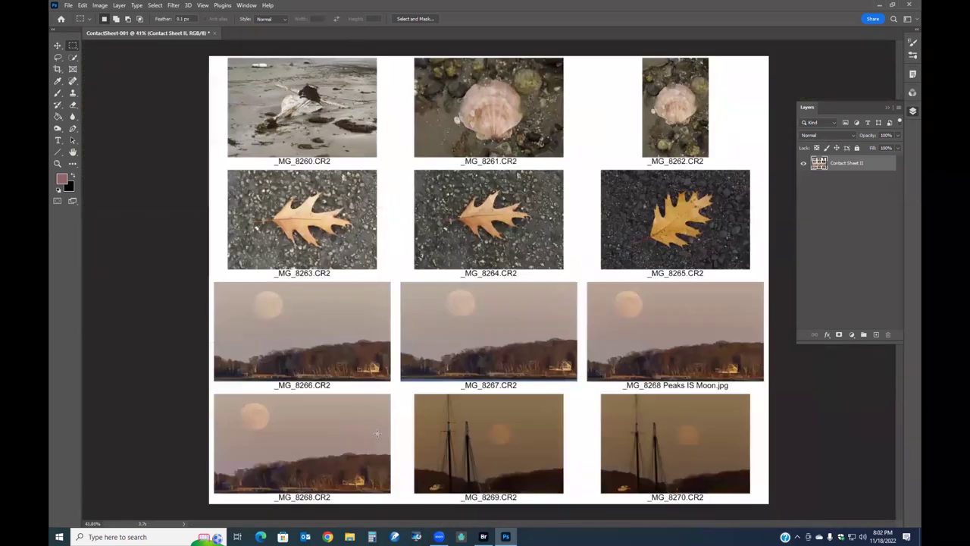
scroll(376, 433, "down", 1)
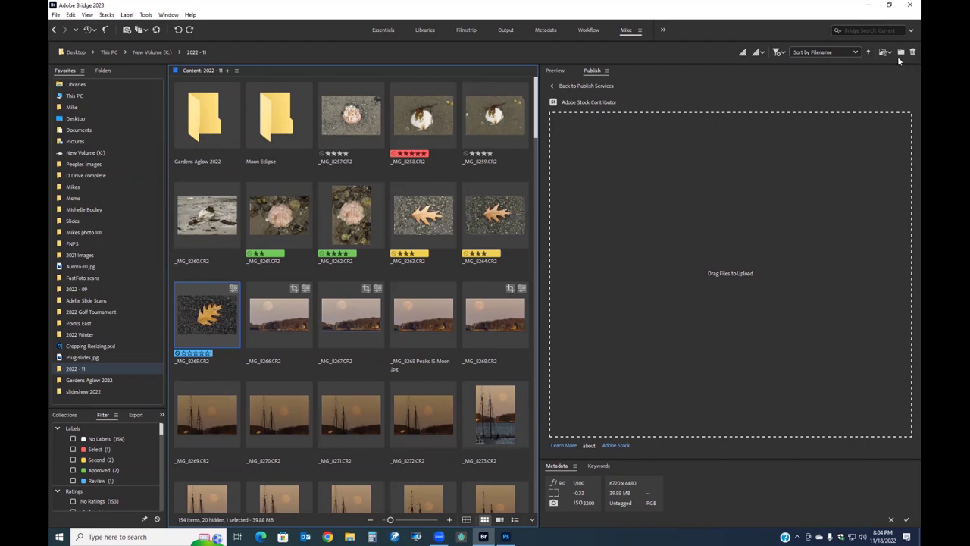
Step: In Bridge, select the shell photo _MG_8262.CR2 and show its preview instead of the publish services
right_click(386, 188)
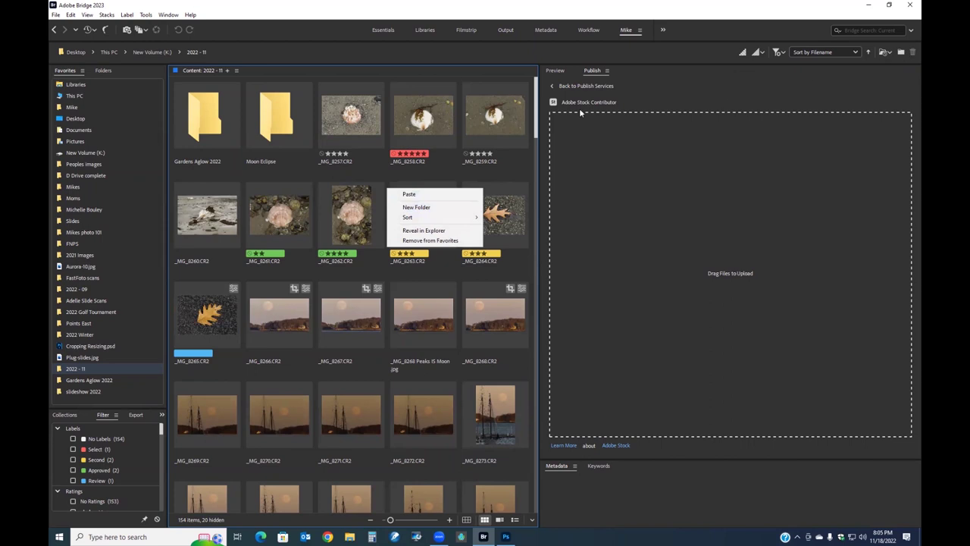
left_click(367, 214)
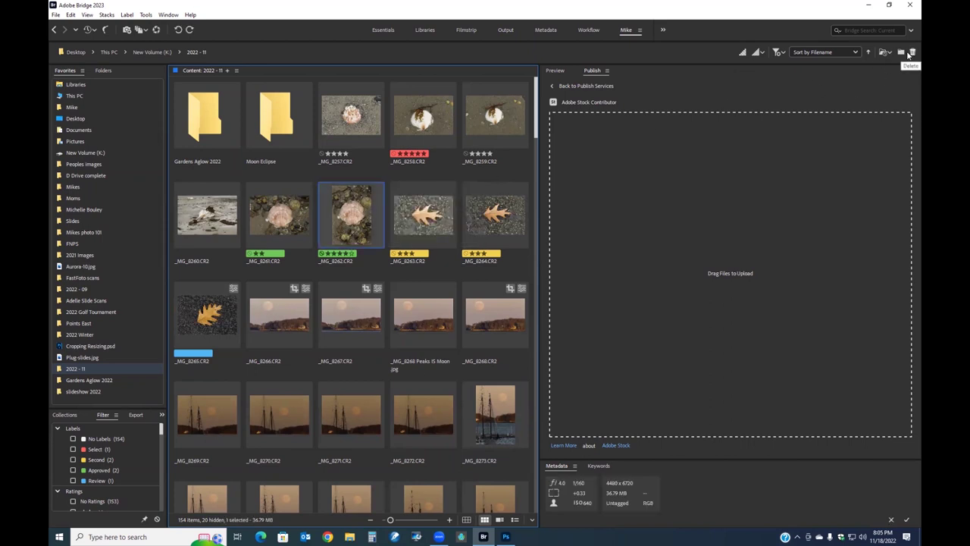
left_click(555, 70)
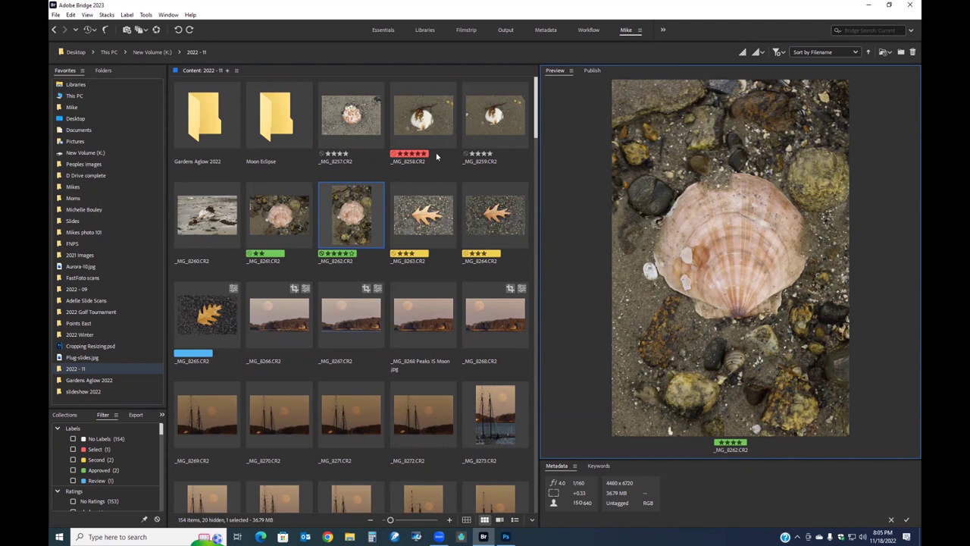